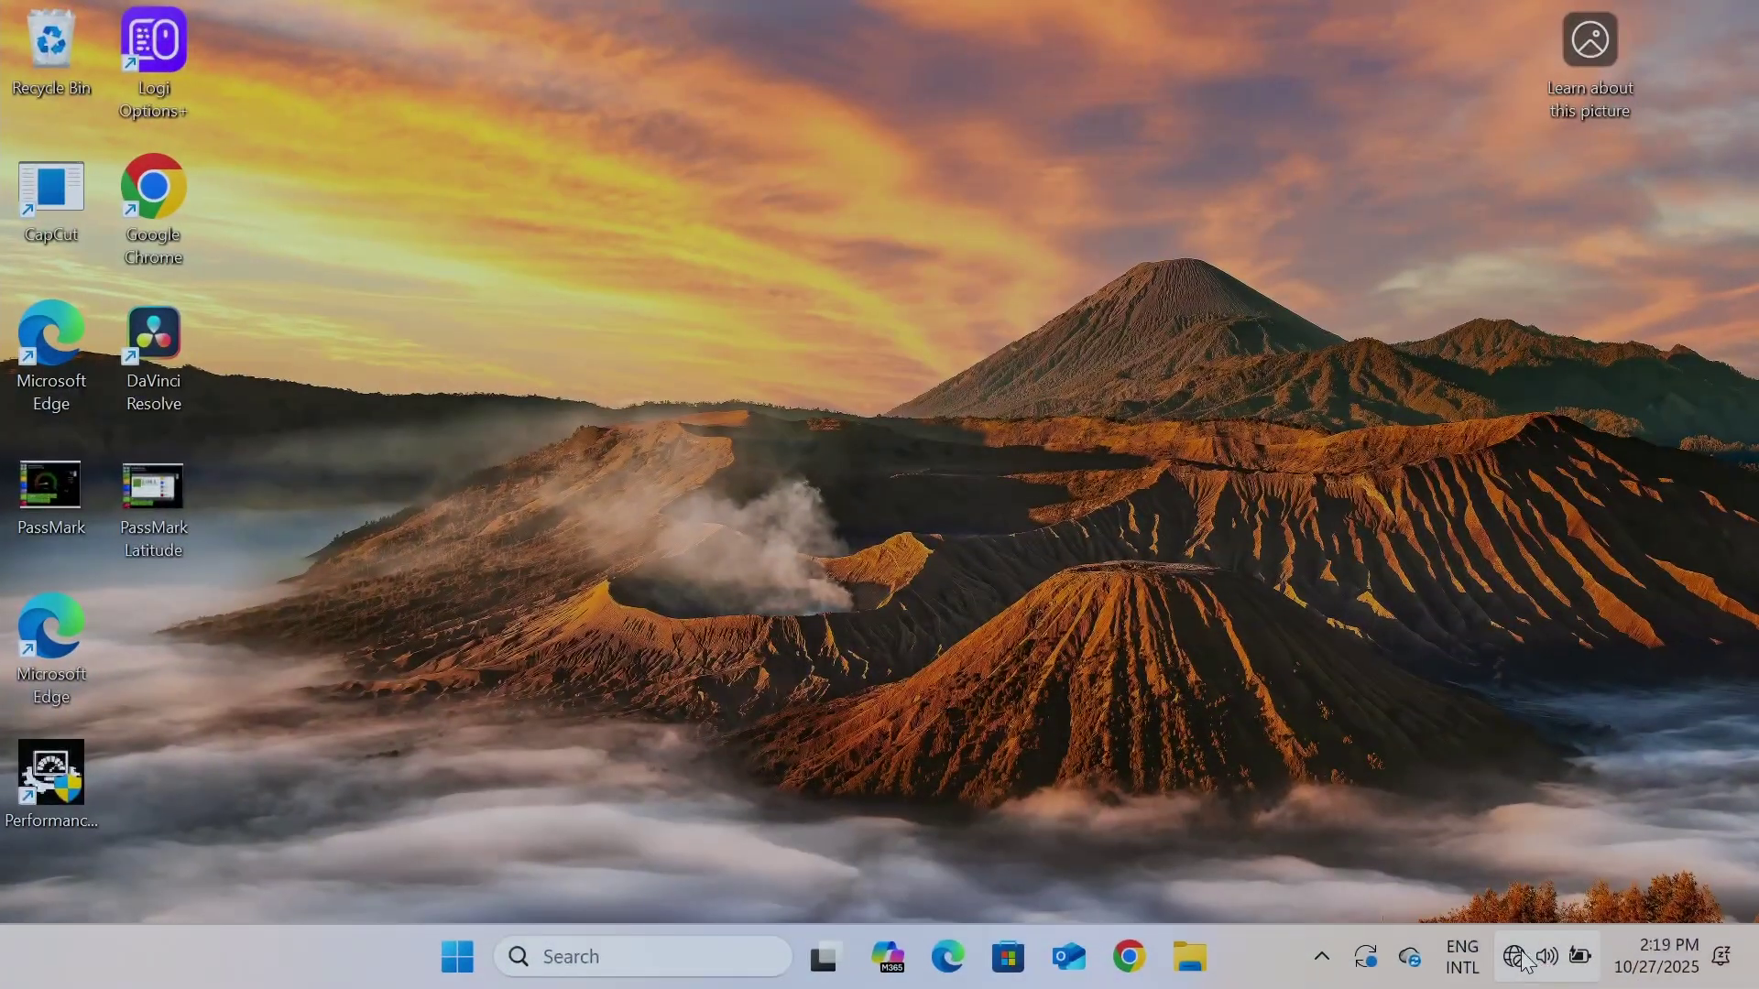
- Check the network connection status and open Control Panel
{"action": "mouse_move", "coordinate": [1523, 962]}
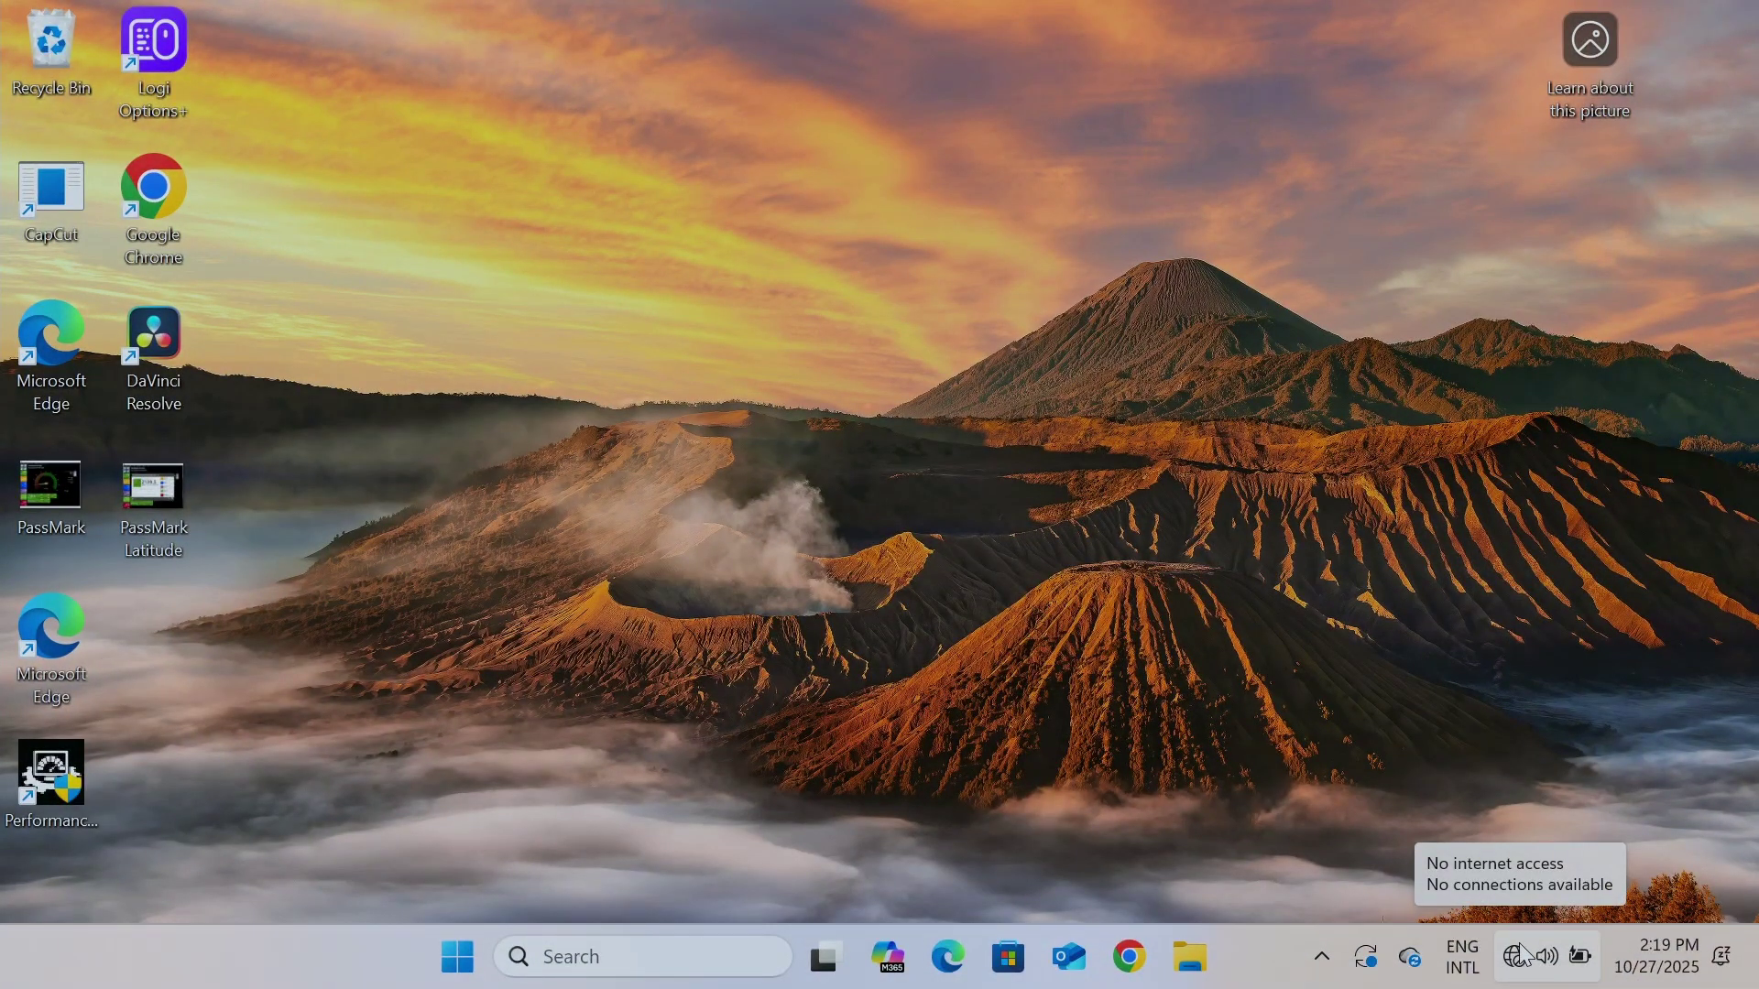
{"action": "left_click", "coordinate": [541, 961]}
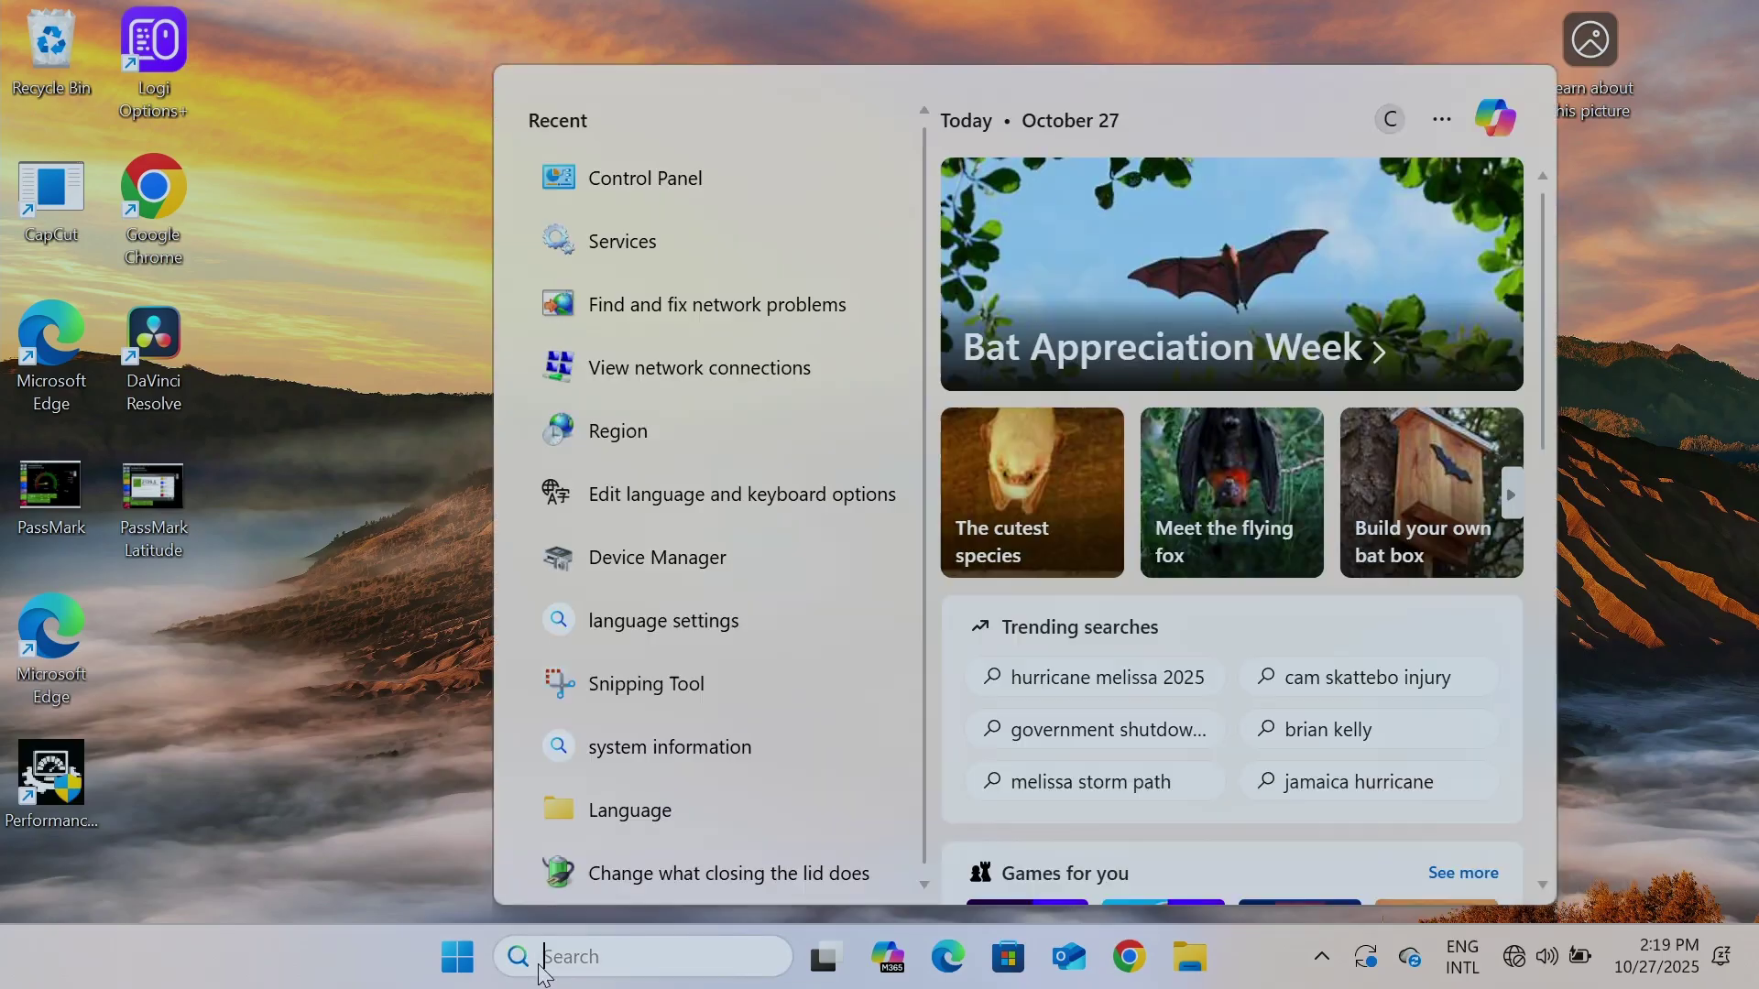
{"action": "type", "text": "control"}
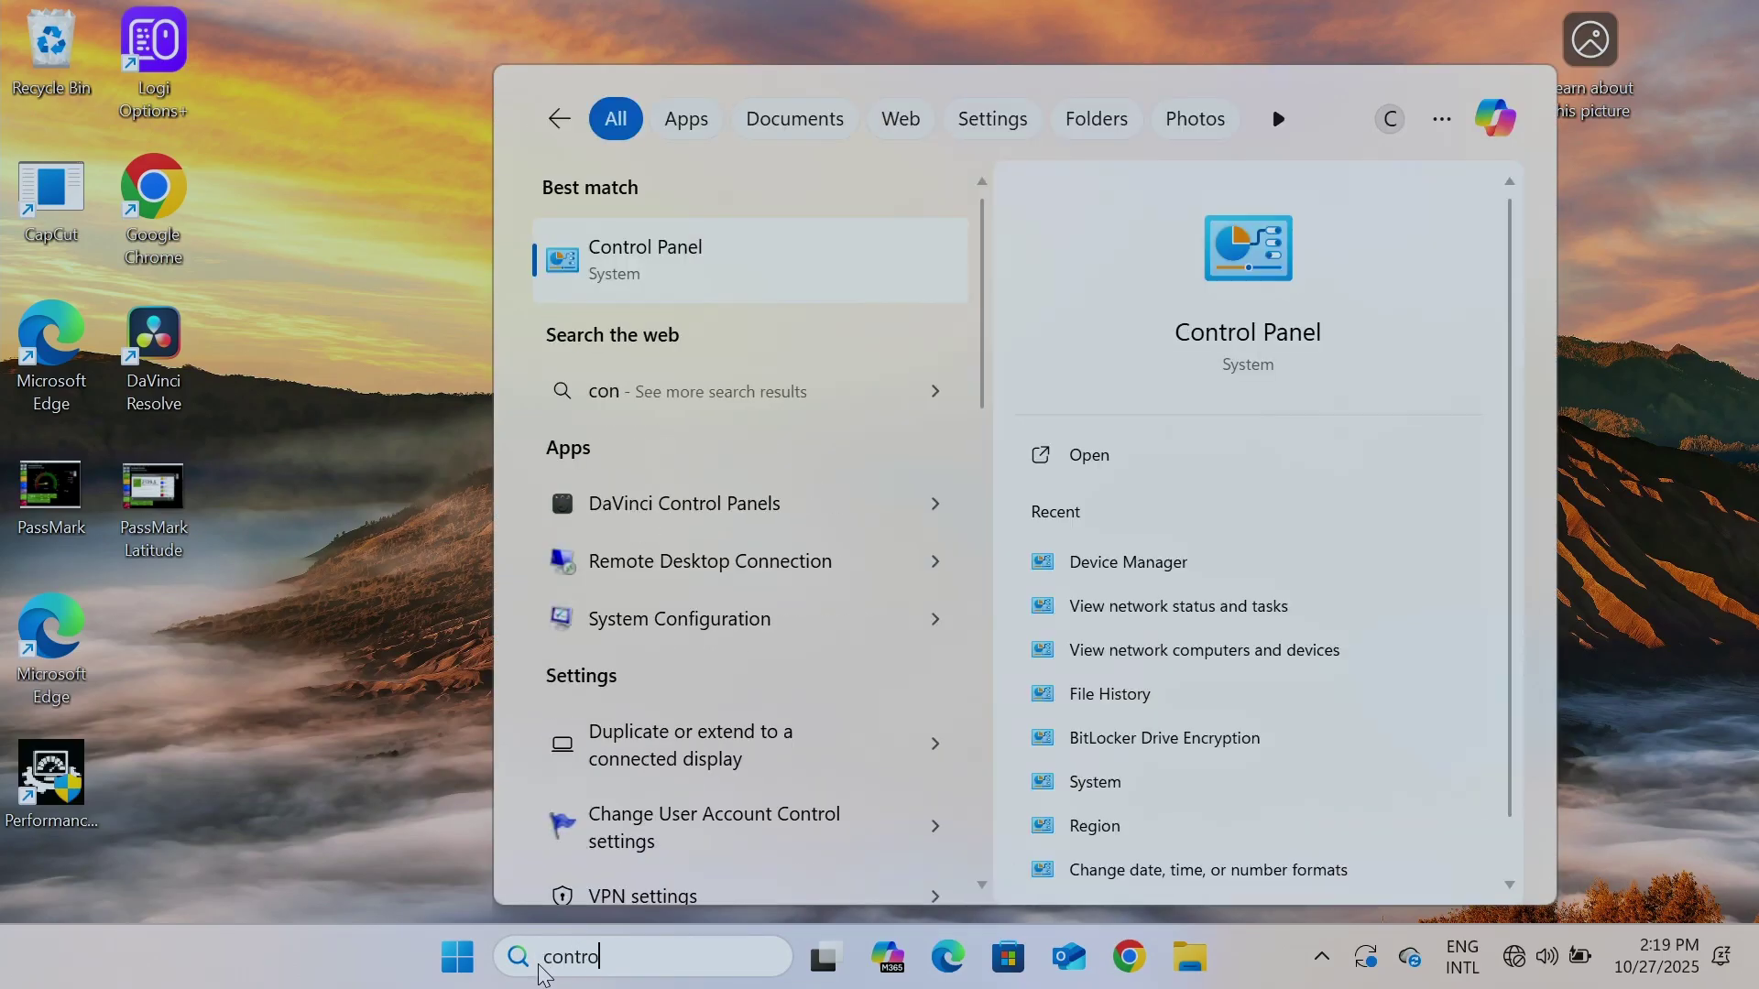
{"action": "left_click", "coordinate": [646, 277]}
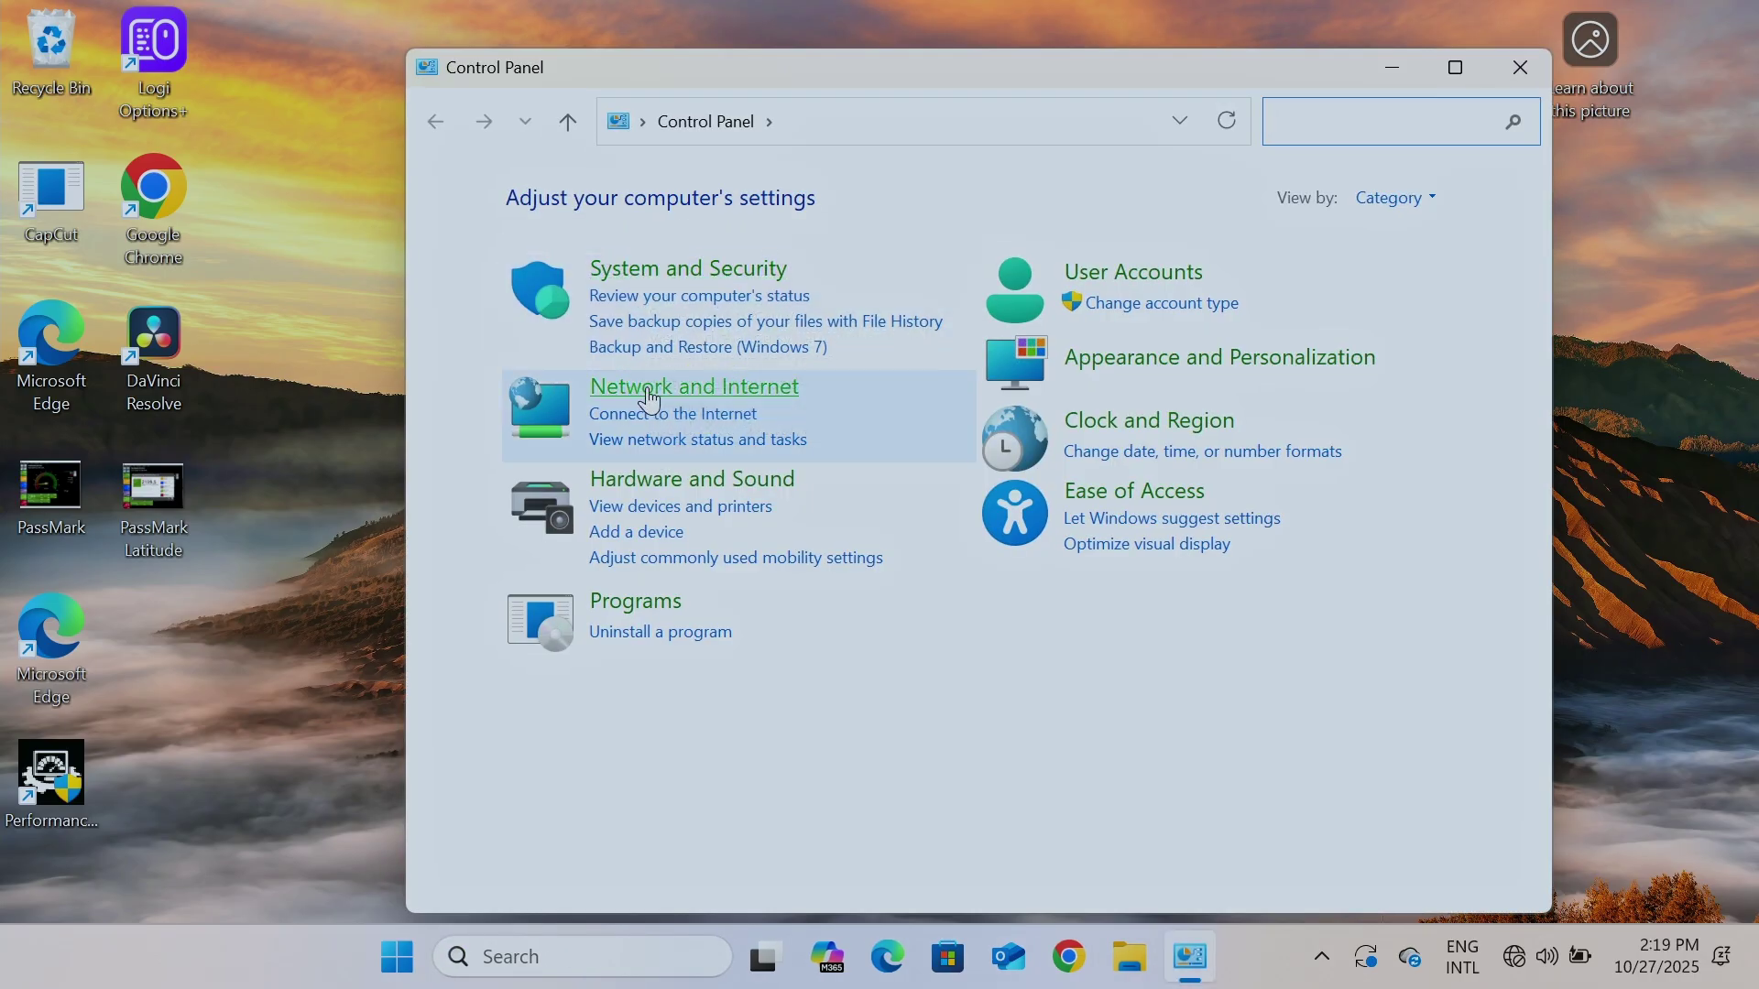
- Open the adapter settings from the Network and Sharing Center, check the available network connections, and close the window
{"action": "left_click", "coordinate": [652, 390]}
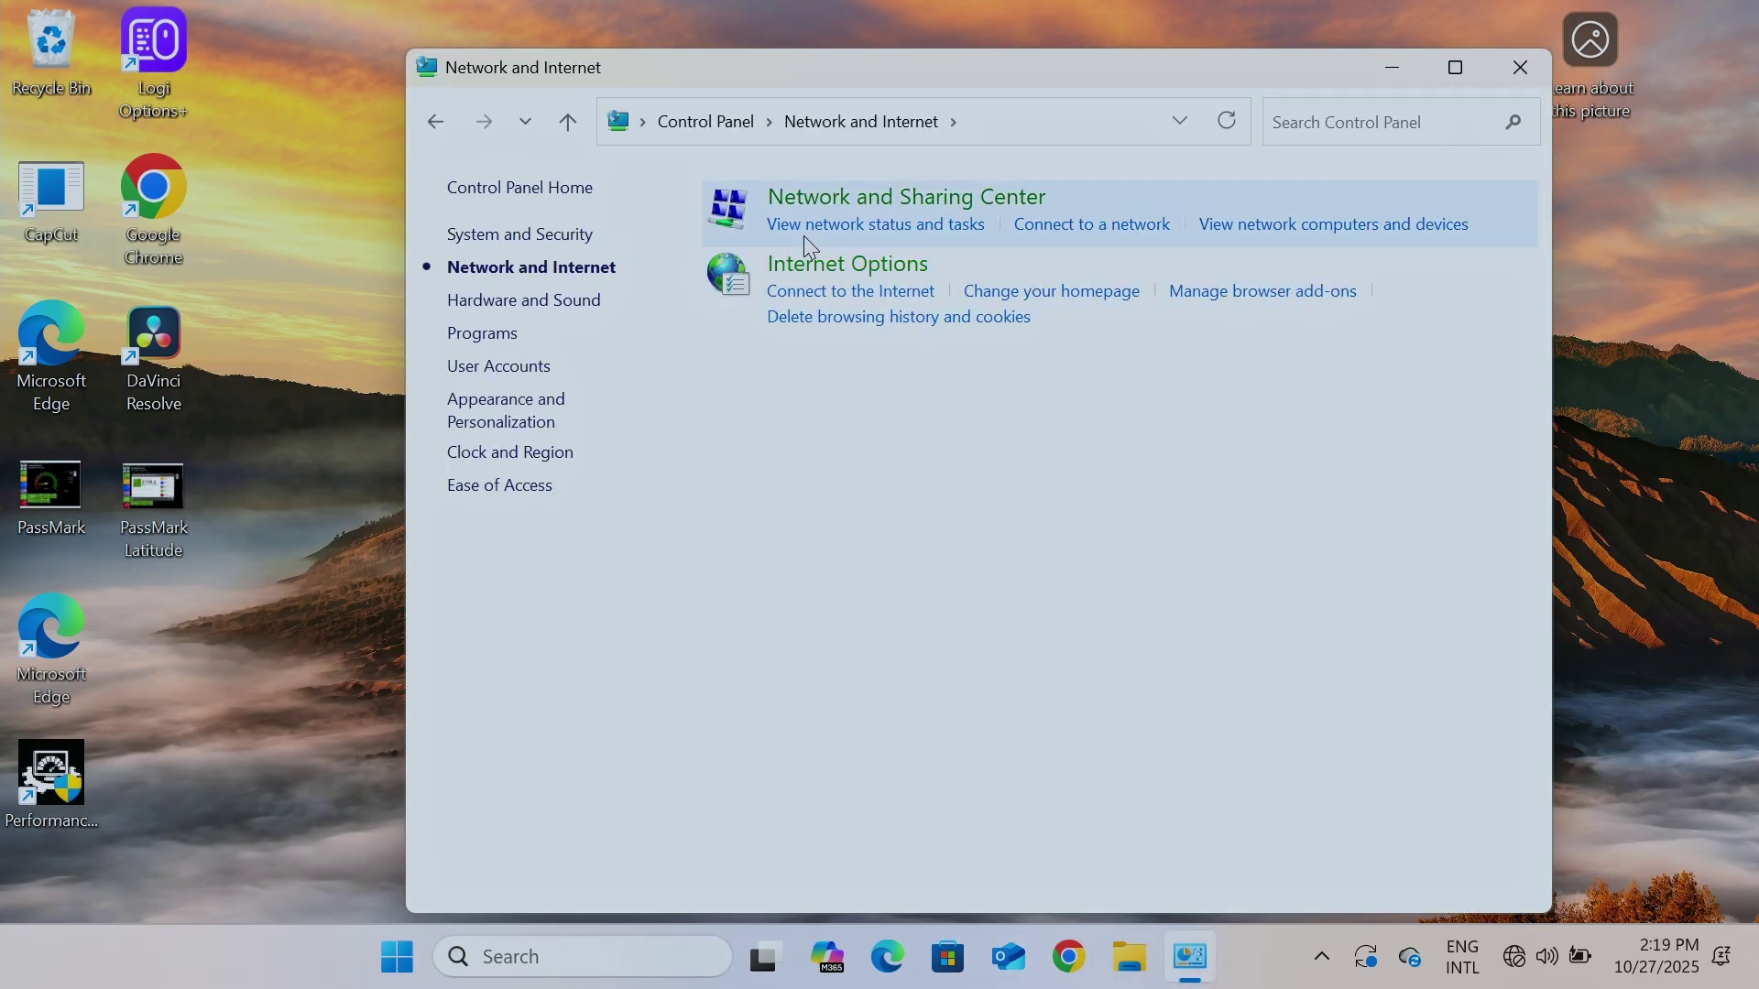
{"action": "left_click", "coordinate": [866, 228]}
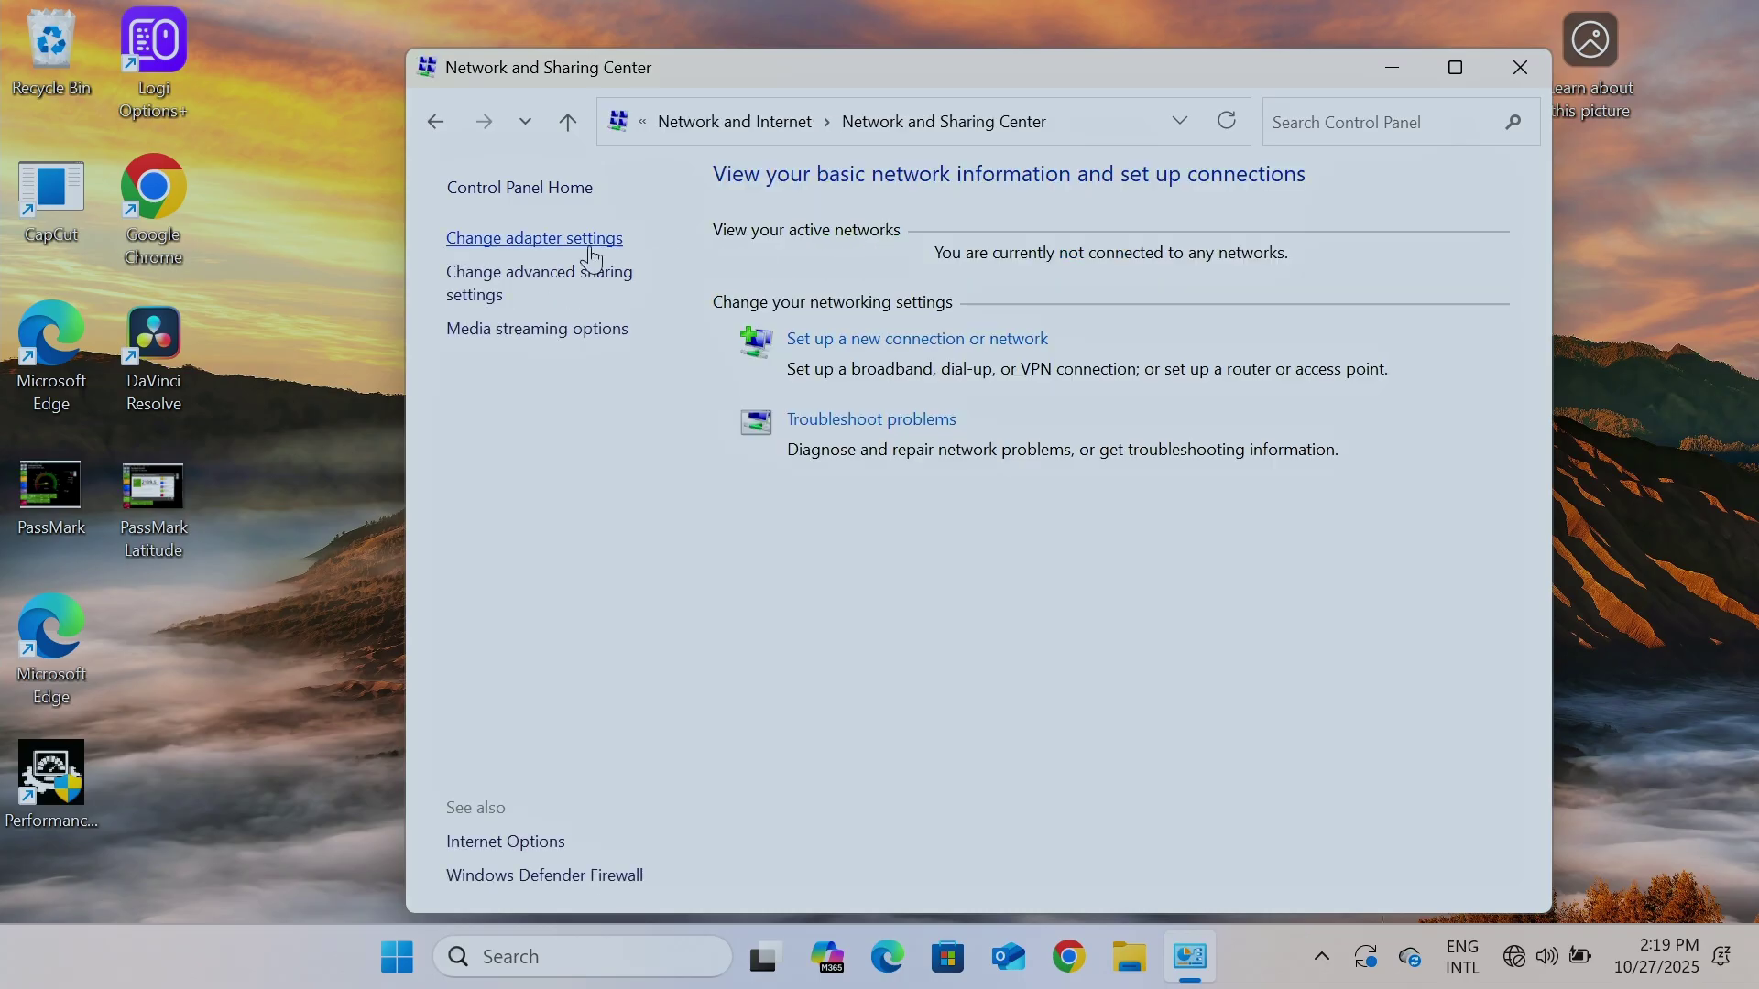
{"action": "left_click", "coordinate": [534, 240]}
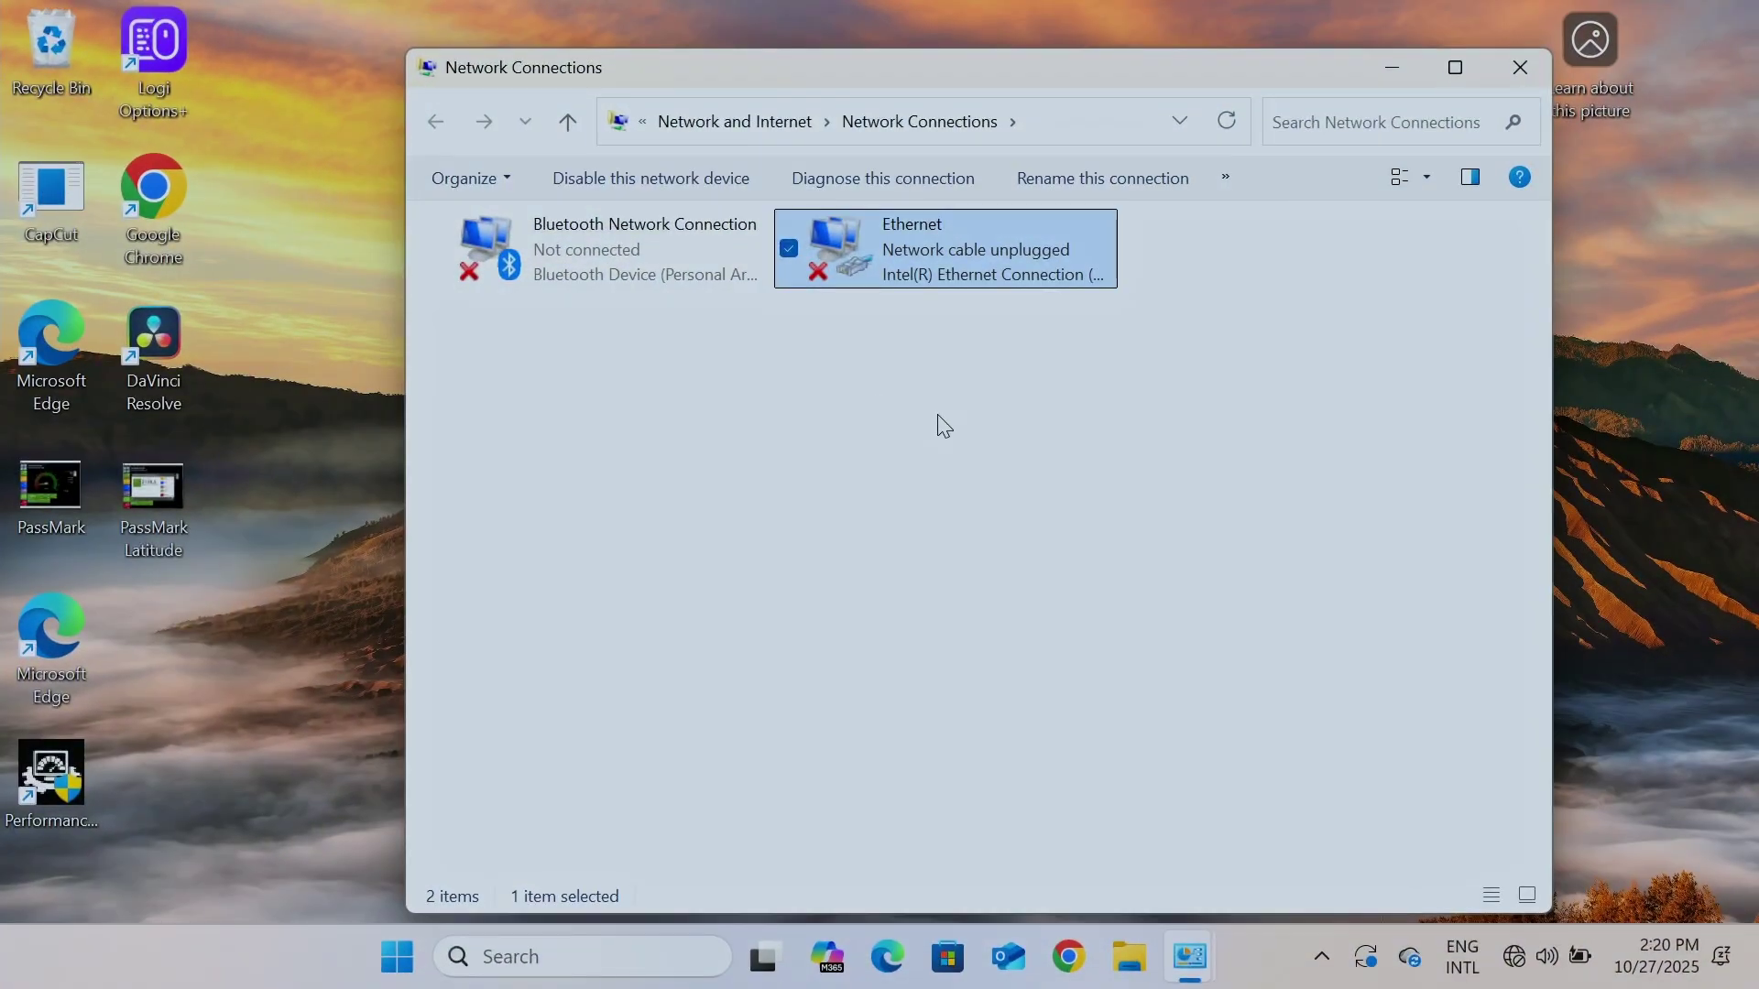
{"action": "left_click", "coordinate": [943, 302]}
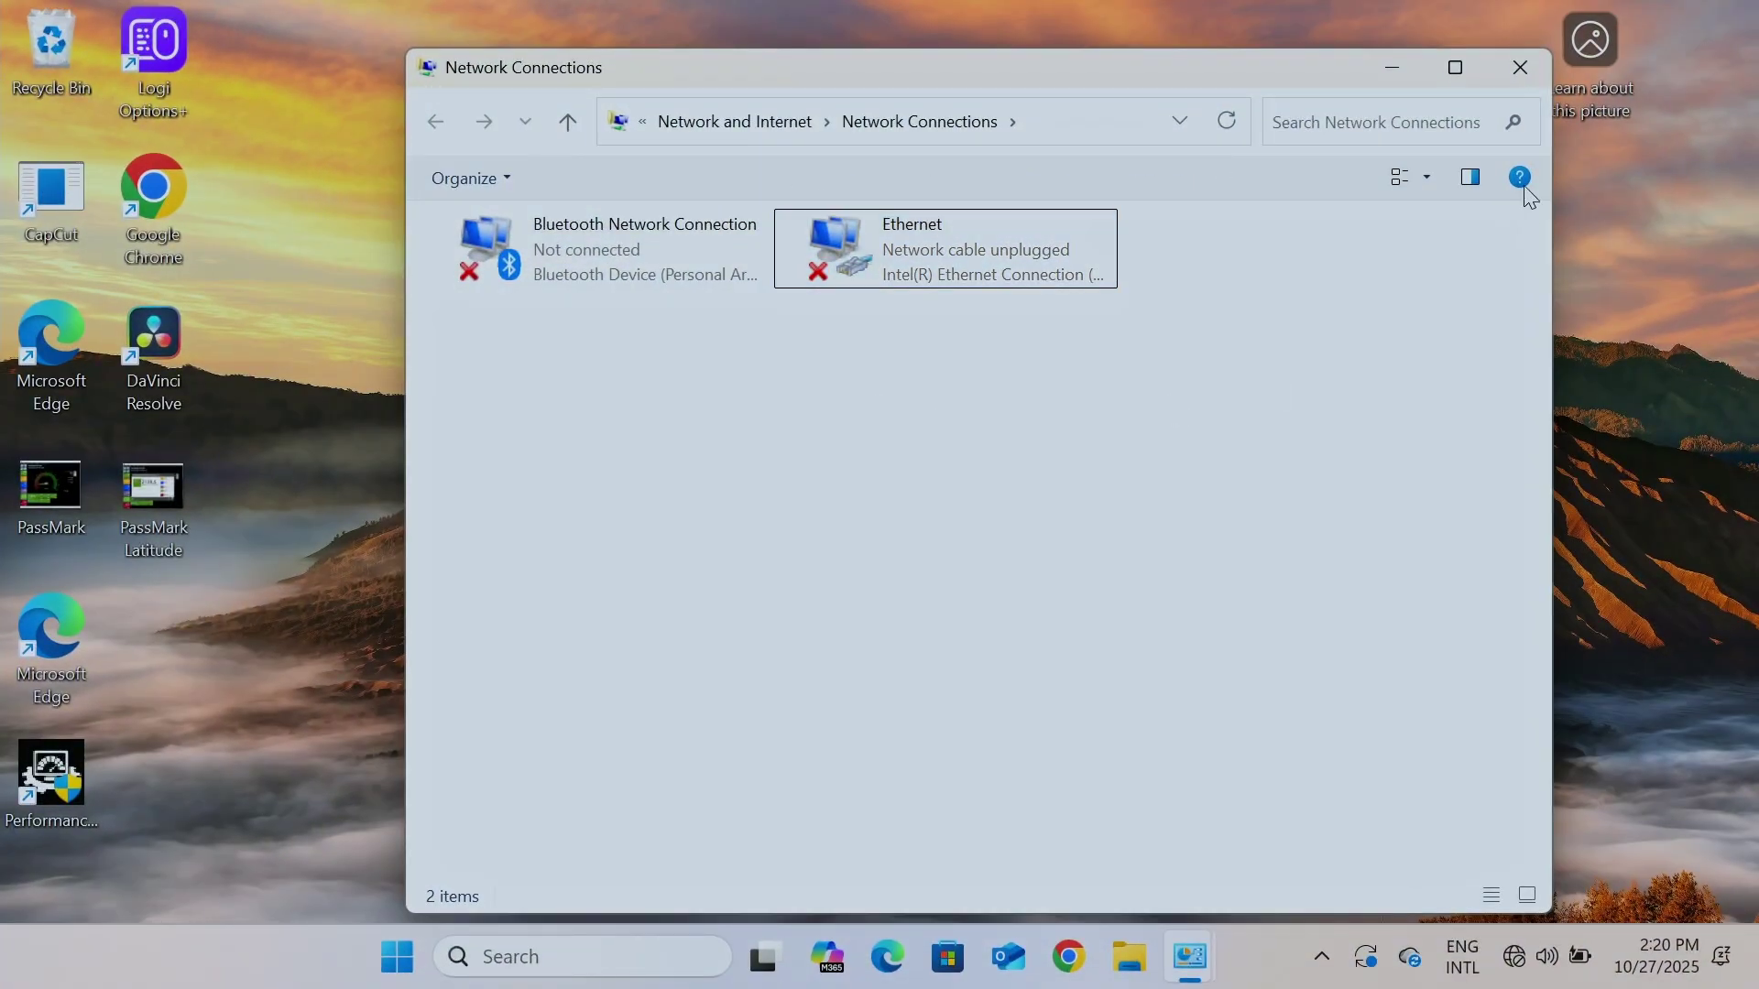
{"action": "left_click", "coordinate": [1523, 72]}
{"action": "left_click", "coordinate": [1520, 74]}
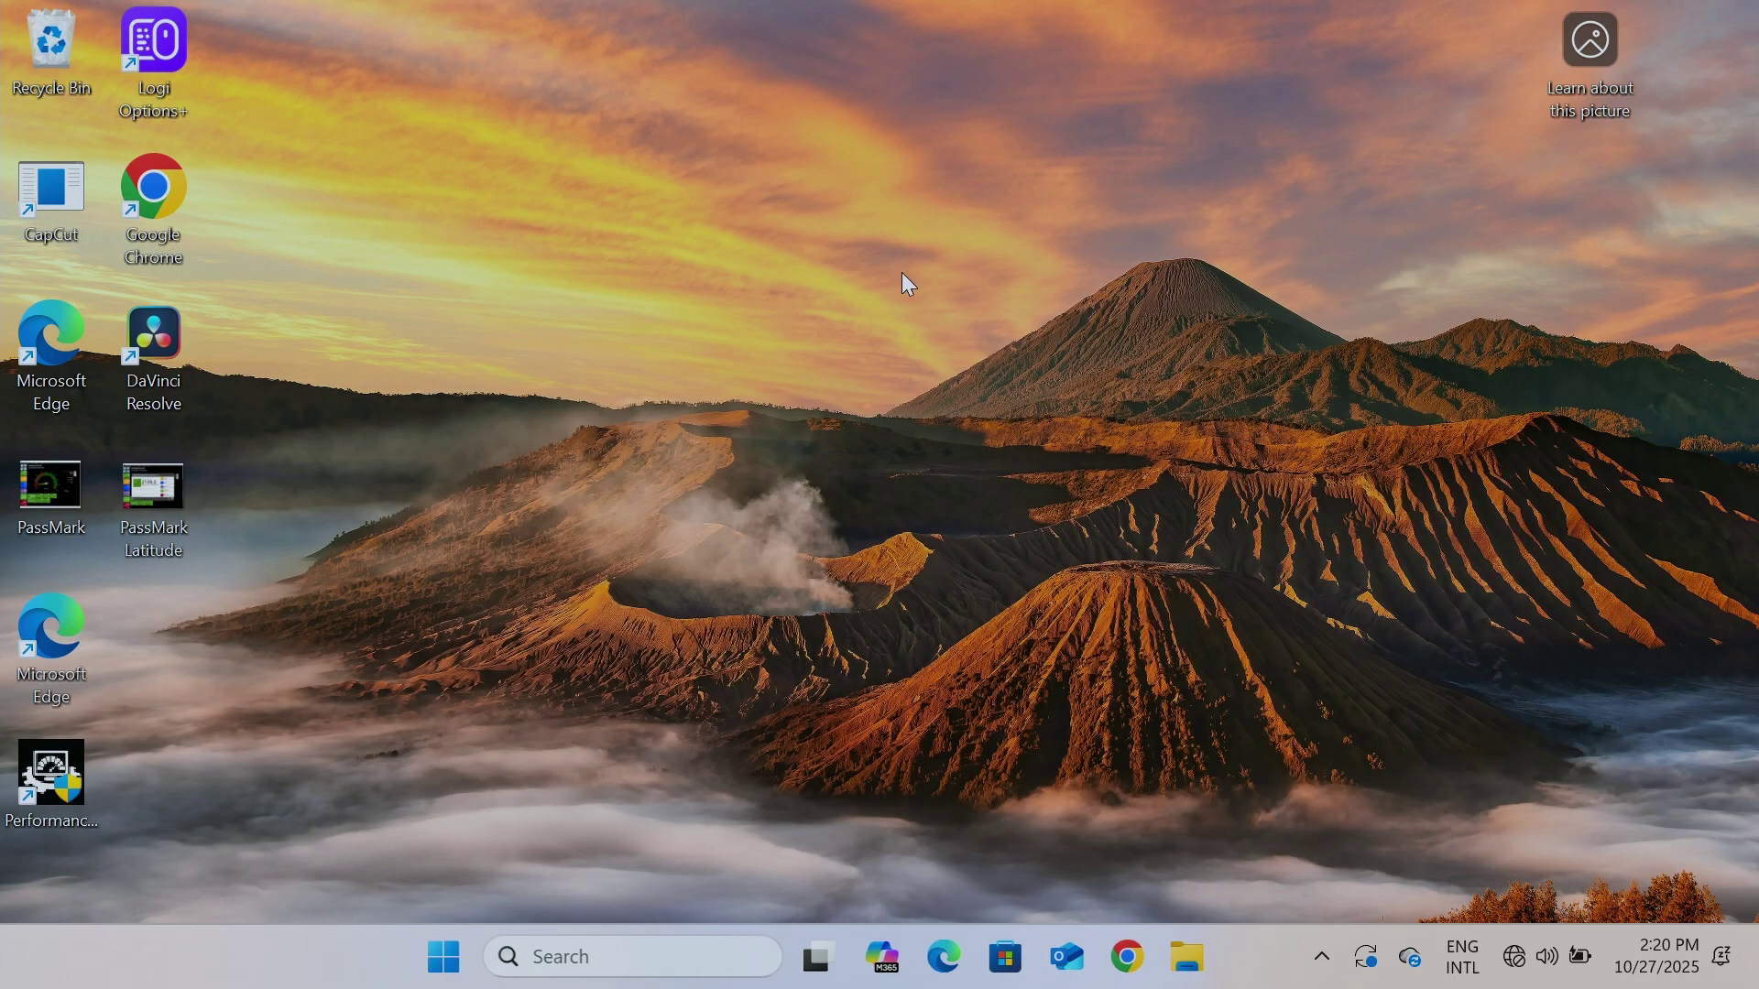
- Open Device Manager and expand the Network adapters category to inspect the Bluetooth and Intel Ethernet adapters
{"action": "right_click", "coordinate": [459, 978]}
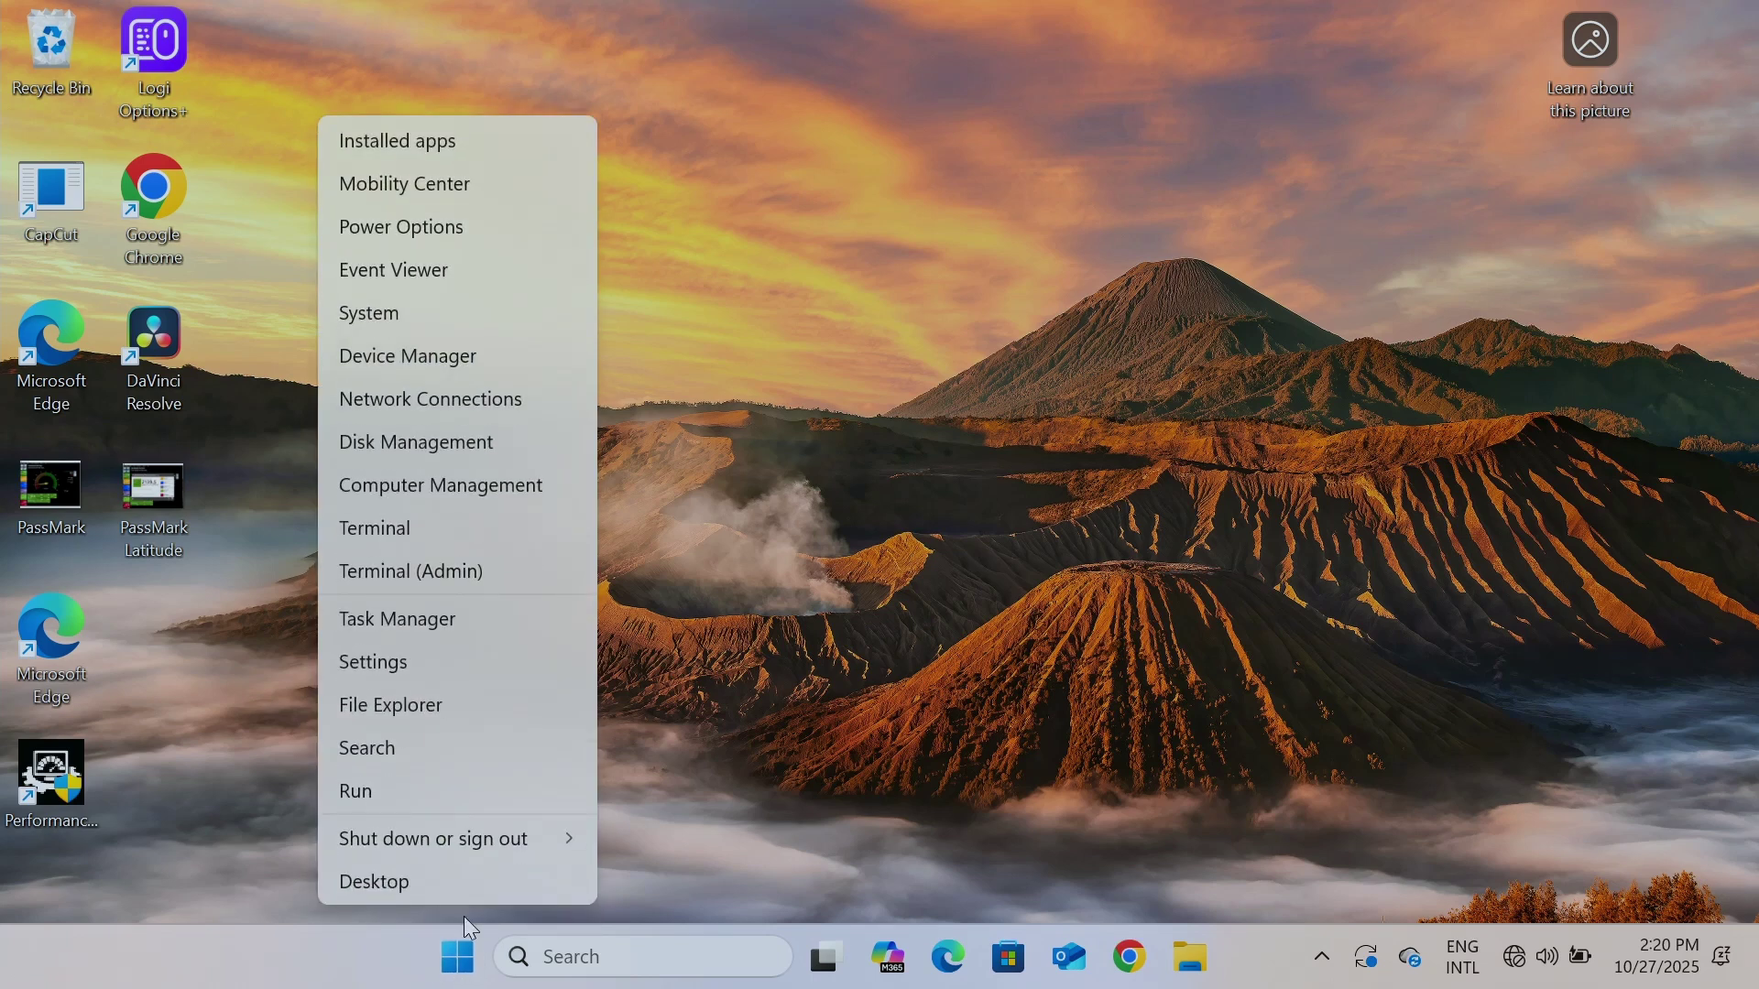
{"action": "left_click", "coordinate": [454, 363]}
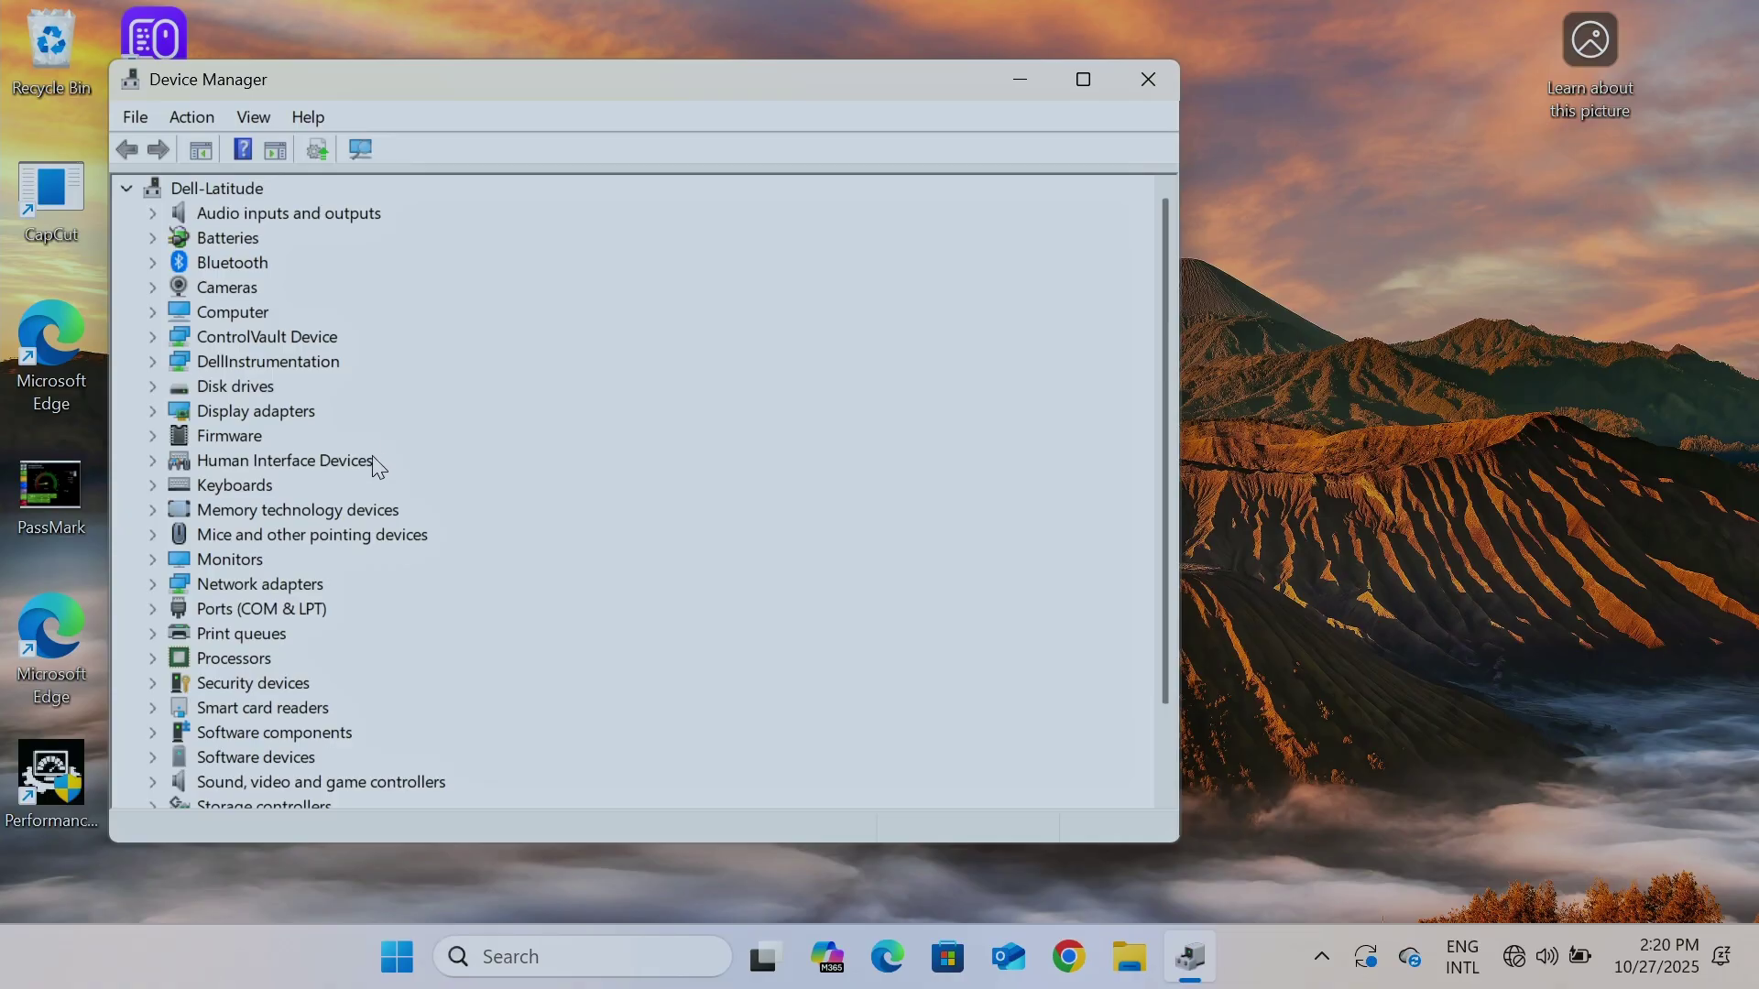
{"action": "left_click", "coordinate": [259, 587]}
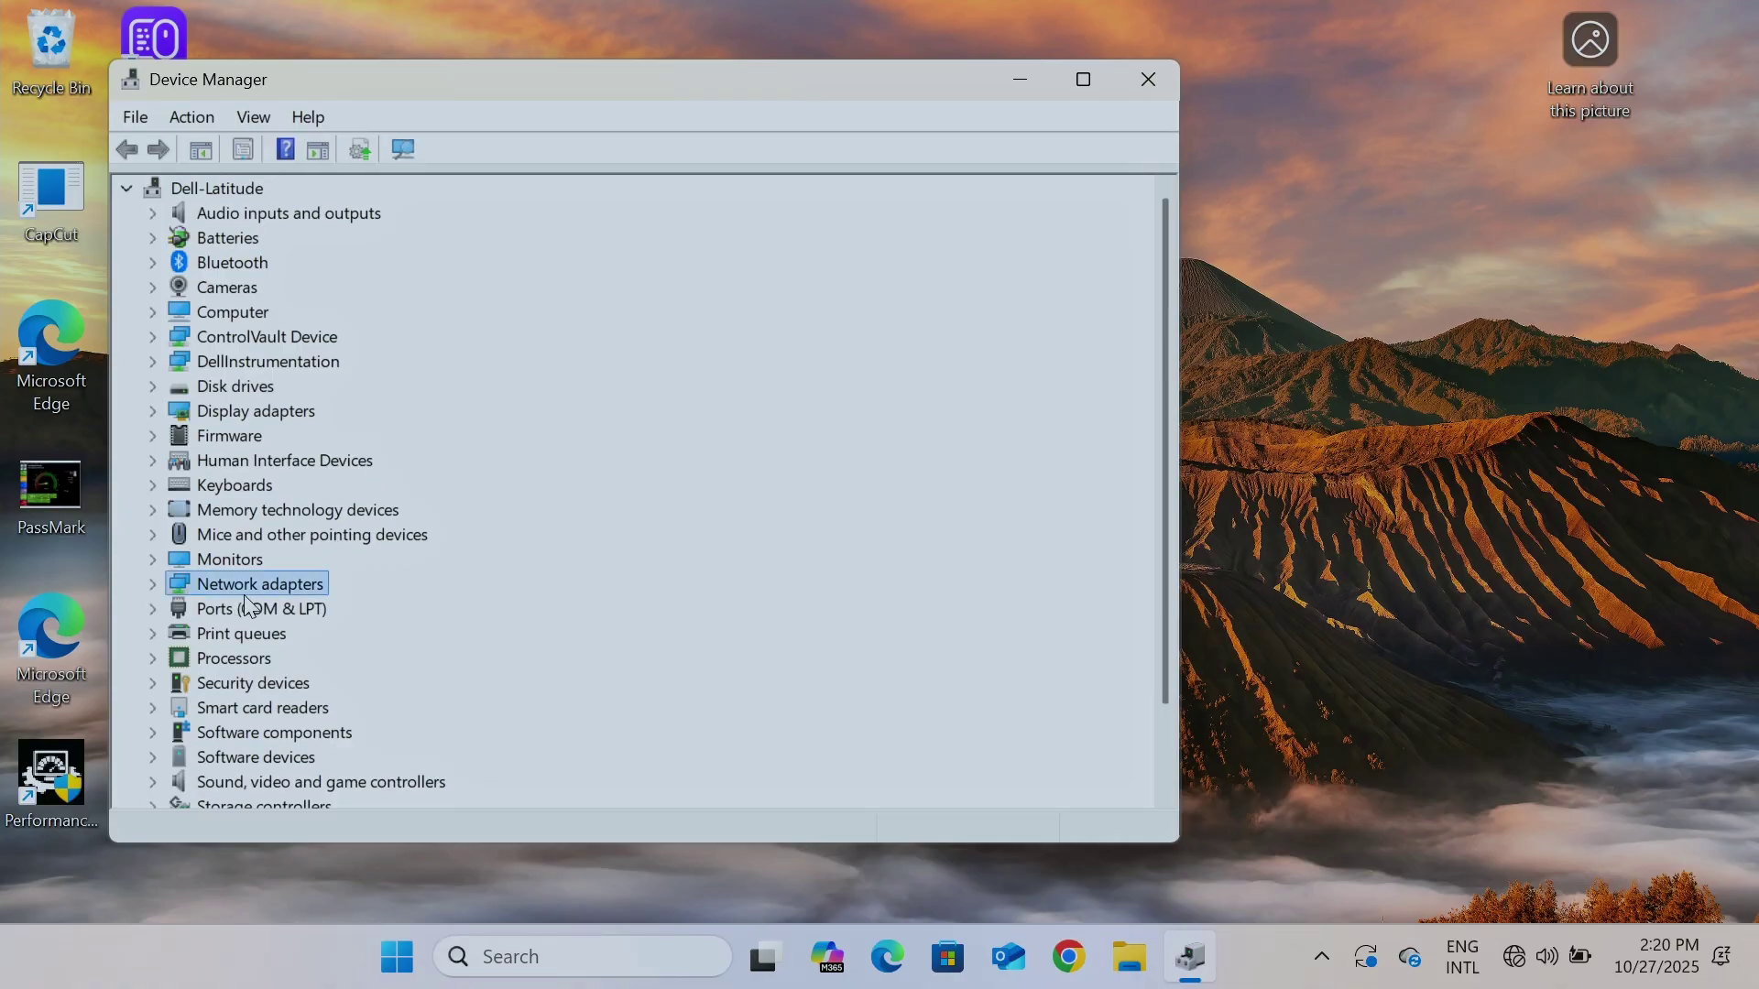
{"action": "left_click", "coordinate": [148, 589]}
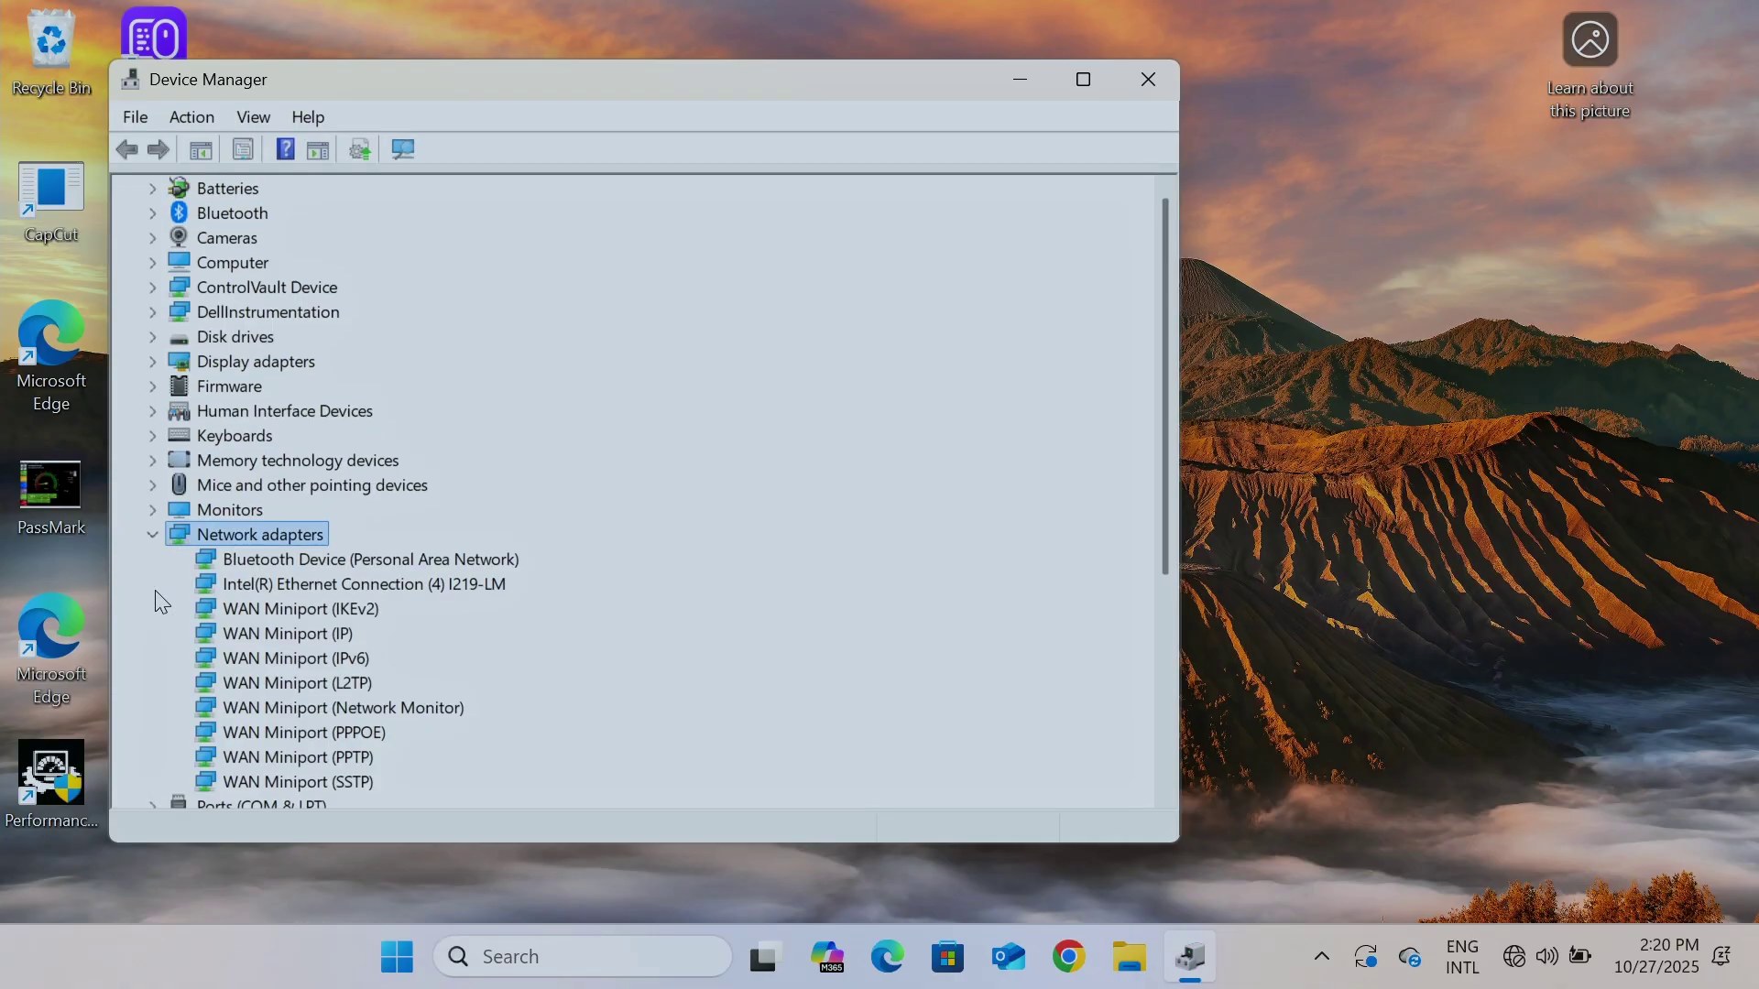
{"action": "scroll", "coordinate": [424, 548], "scroll_direction": "down", "scroll_amount": 2}
{"action": "left_click", "coordinate": [339, 486]}
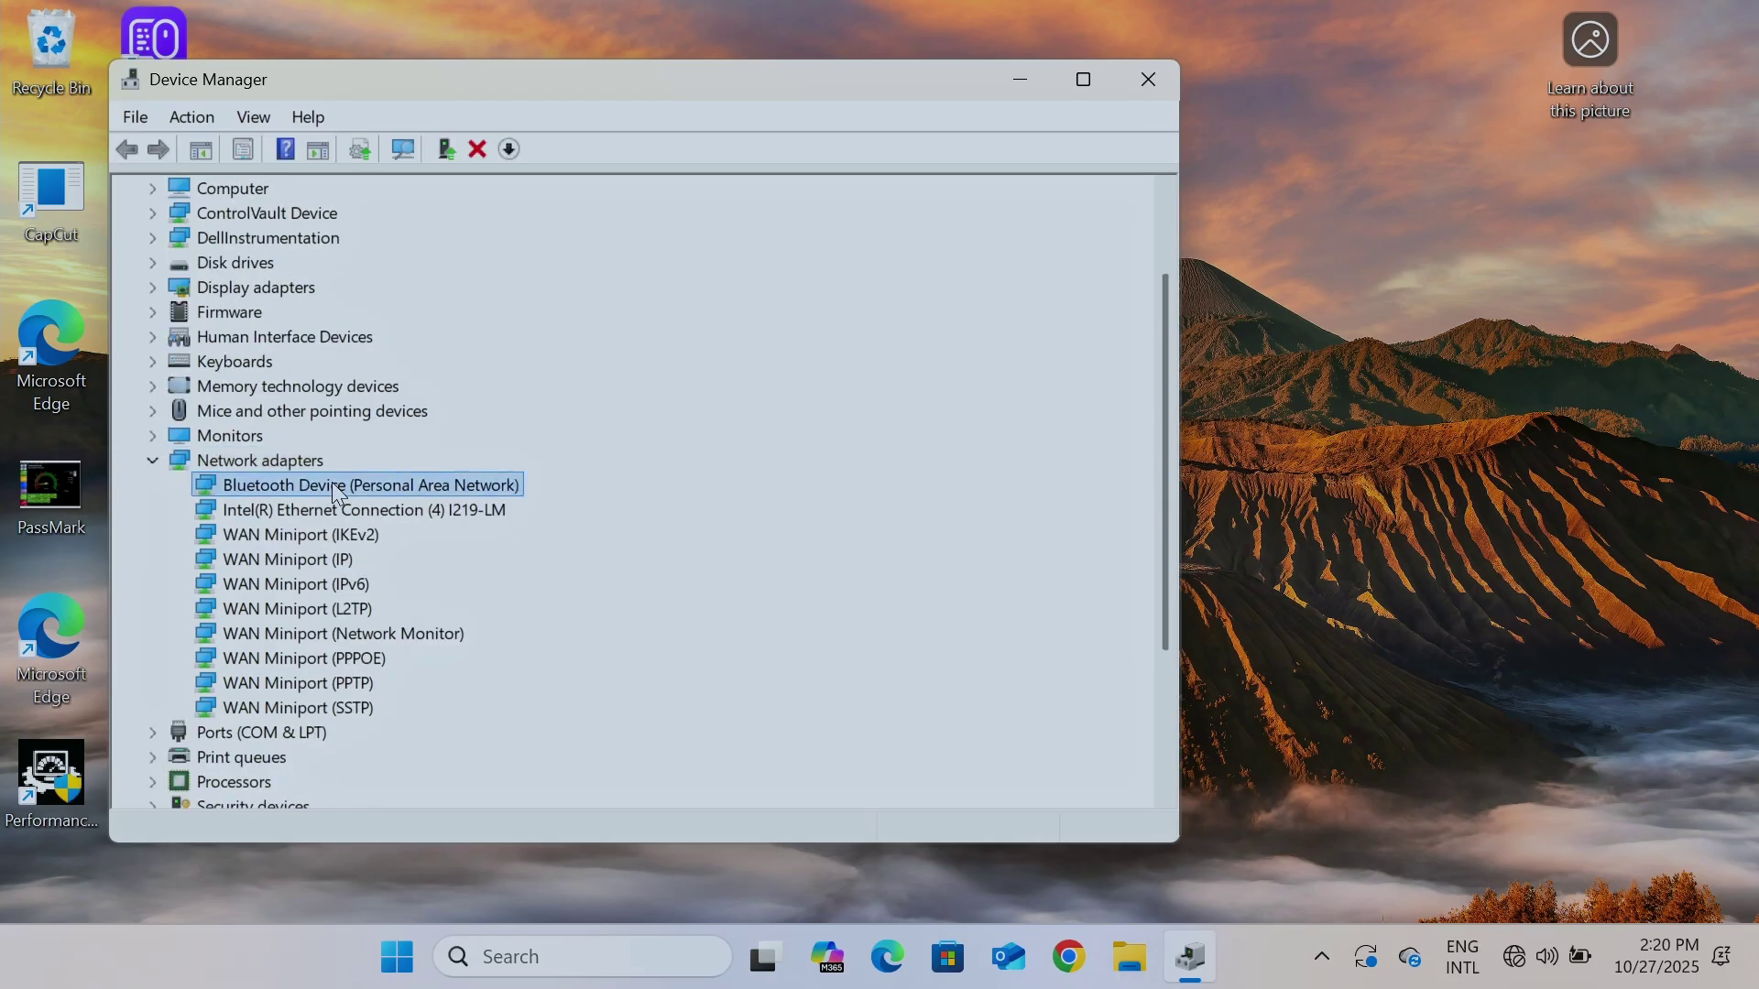
{"action": "left_click", "coordinate": [316, 518]}
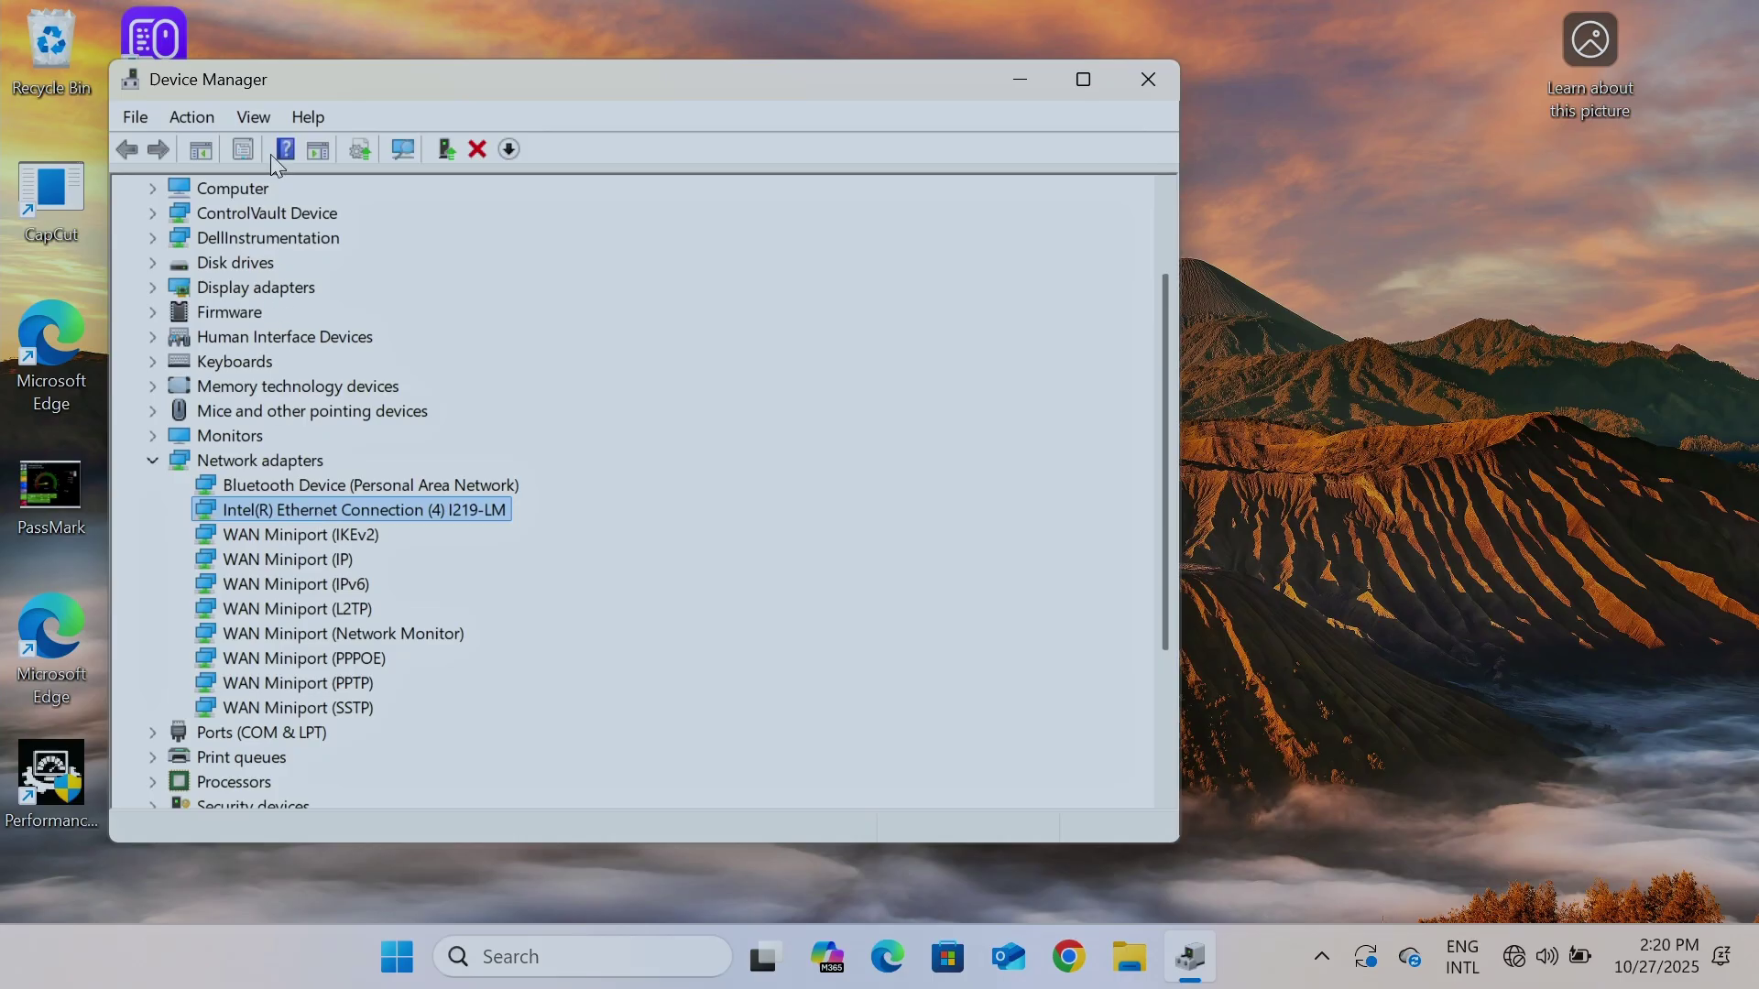
- Show hidden devices and compare the Intel(R) Dual Band Wireless-AC 8265 entry with the Intel Ethernet adapter
{"action": "left_click", "coordinate": [261, 126]}
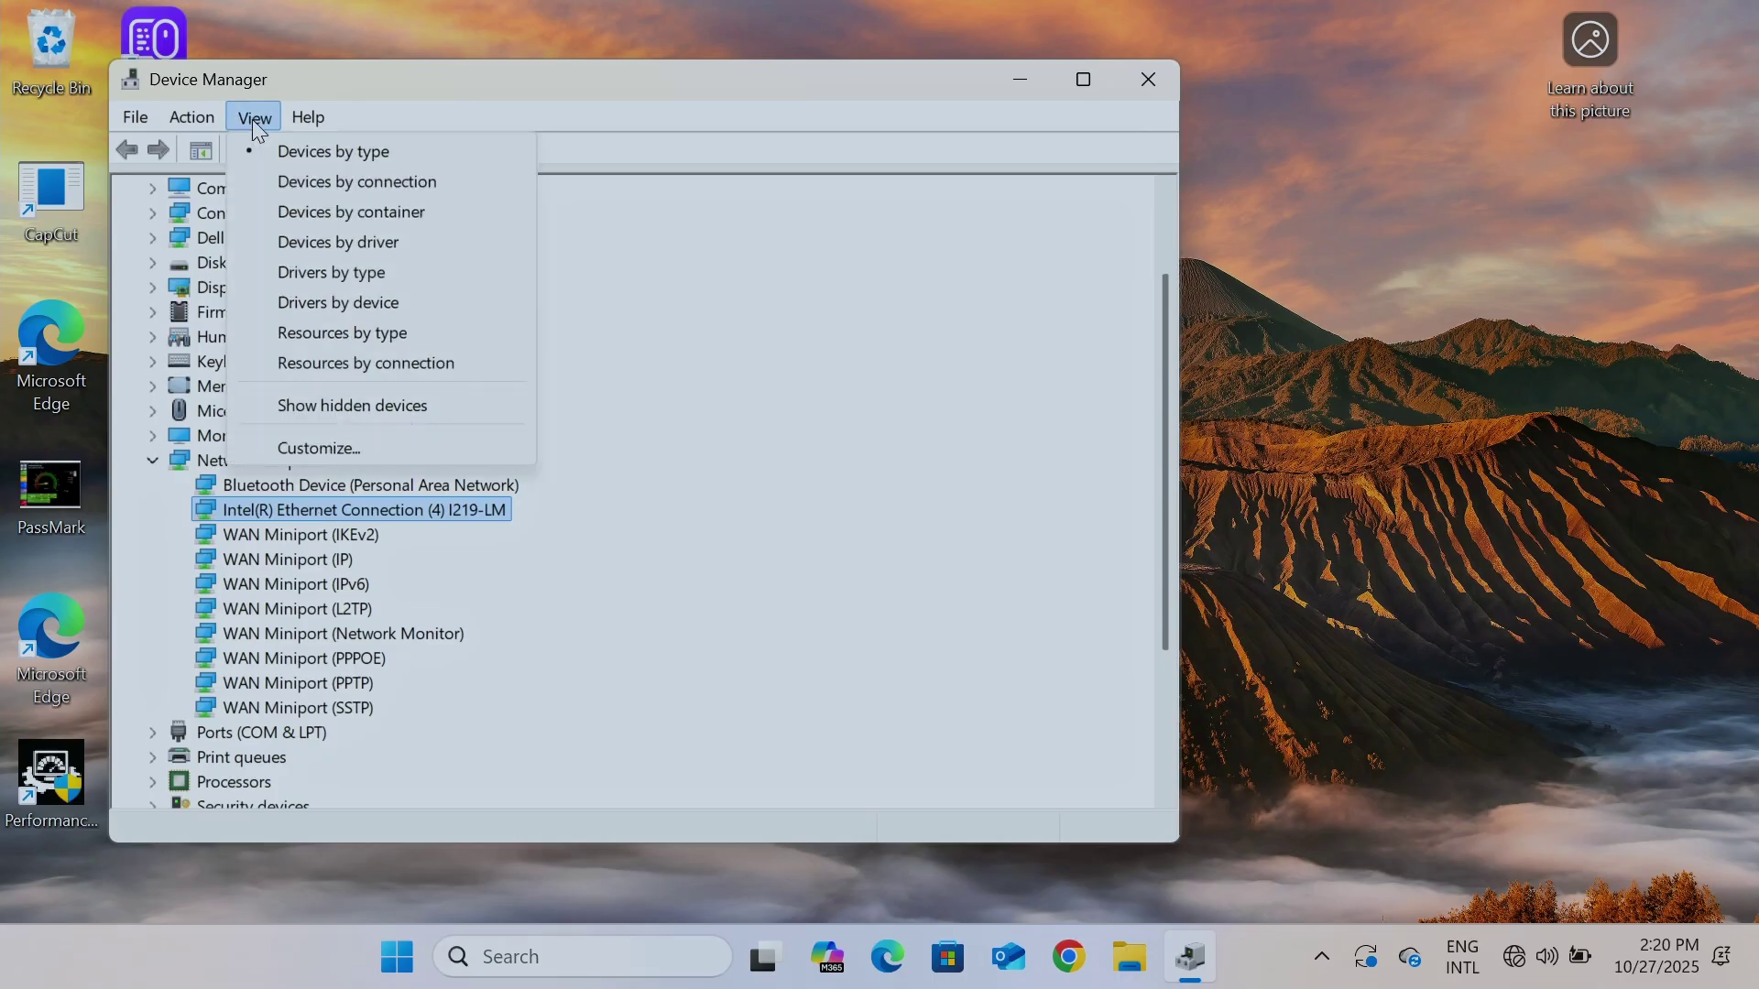
{"action": "left_click", "coordinate": [361, 406]}
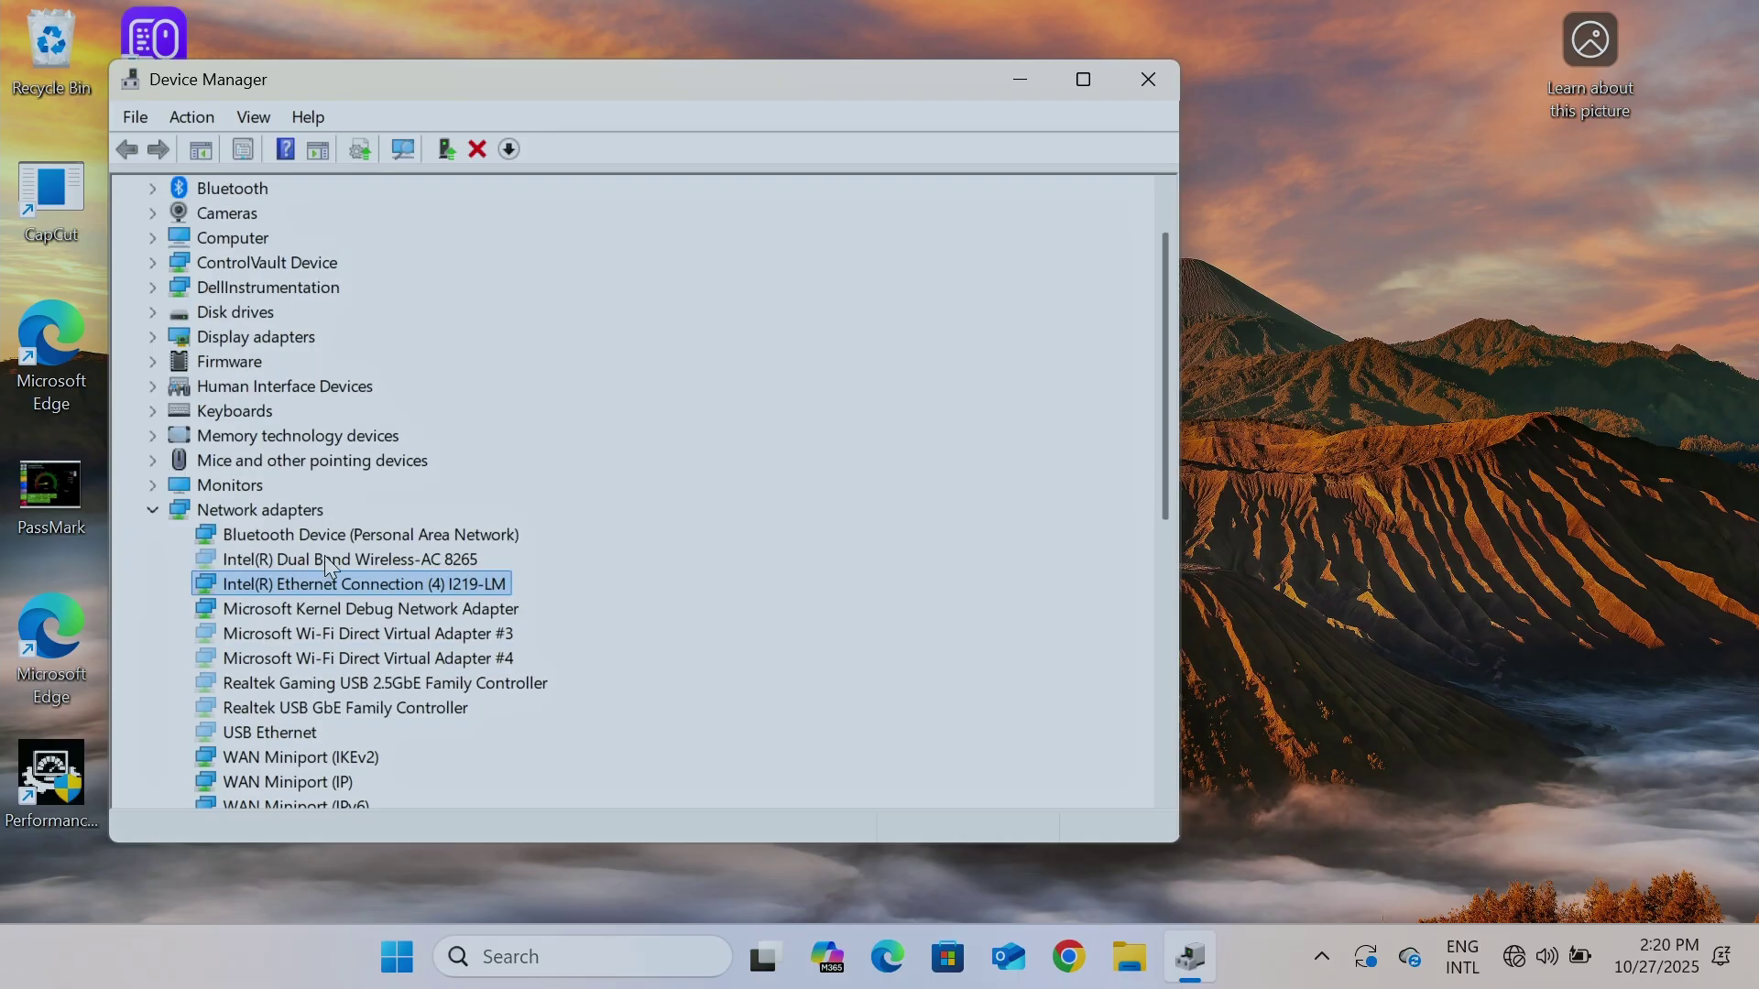
{"action": "left_click", "coordinate": [288, 562]}
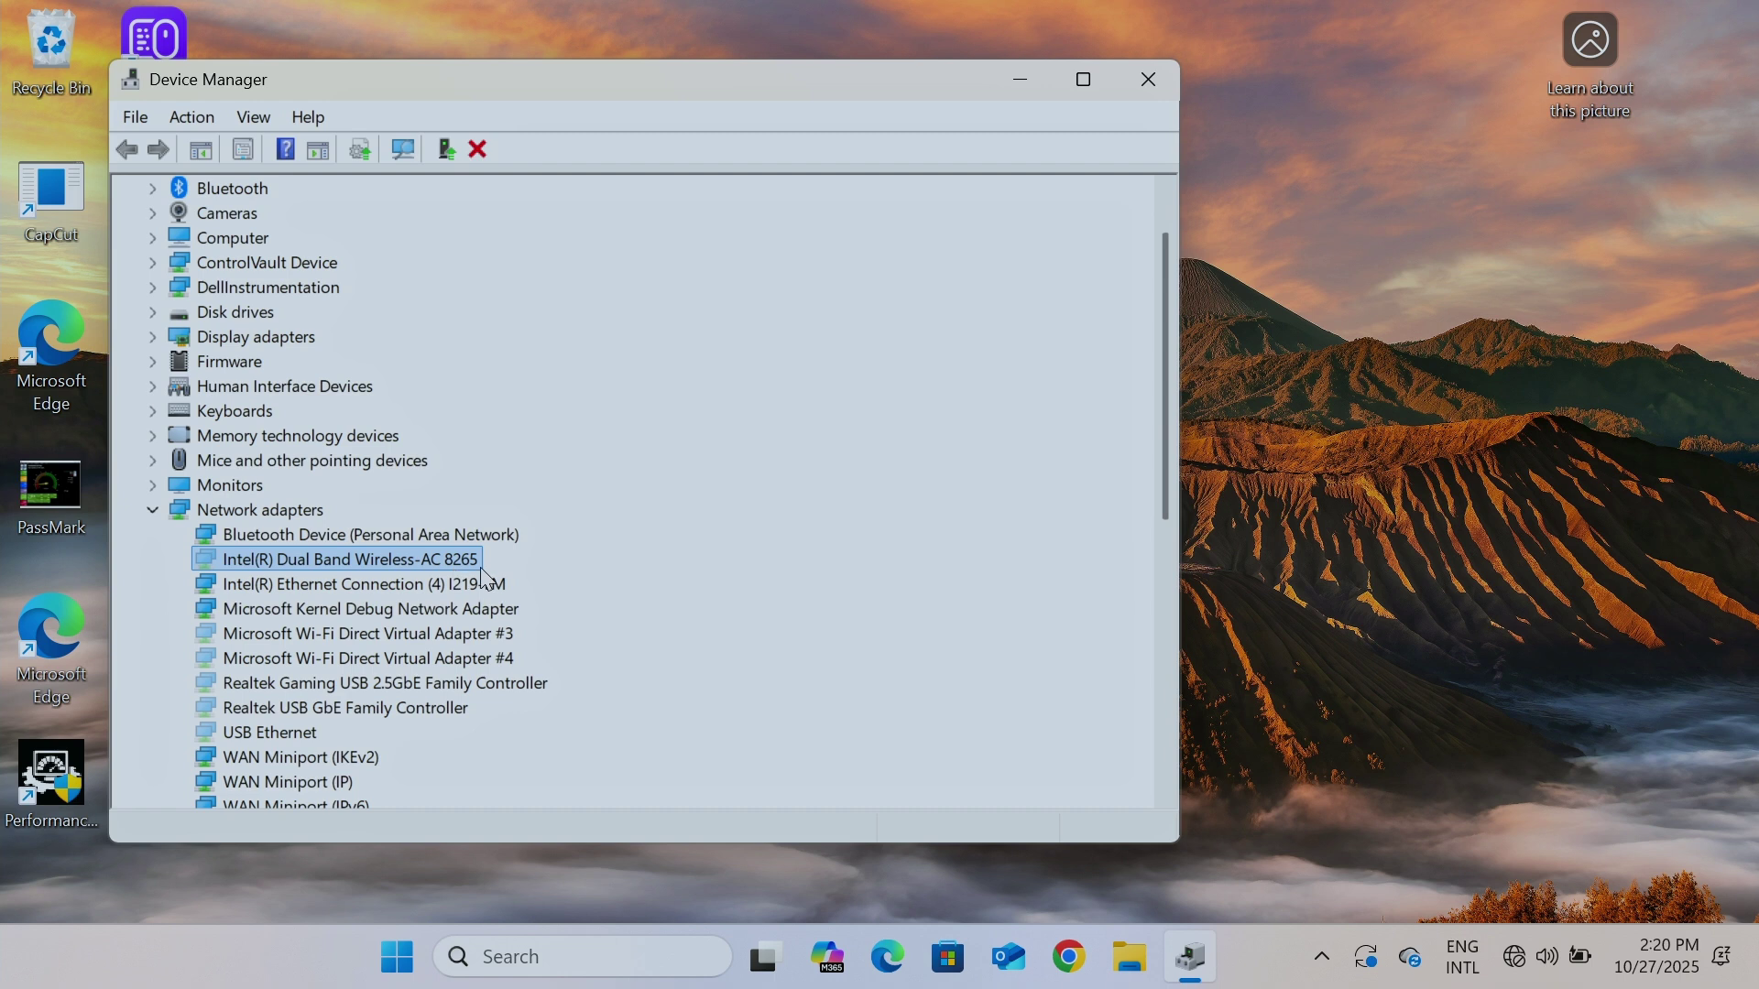
{"action": "left_click", "coordinate": [218, 583]}
{"action": "left_click", "coordinate": [307, 560]}
{"action": "left_click", "coordinate": [248, 587]}
{"action": "left_click", "coordinate": [266, 558]}
- Search automatically for a driver for the Intel(R) Dual Band Wireless-AC 8265, check Windows Update for one, and close Settings
{"action": "right_click", "coordinate": [339, 559]}
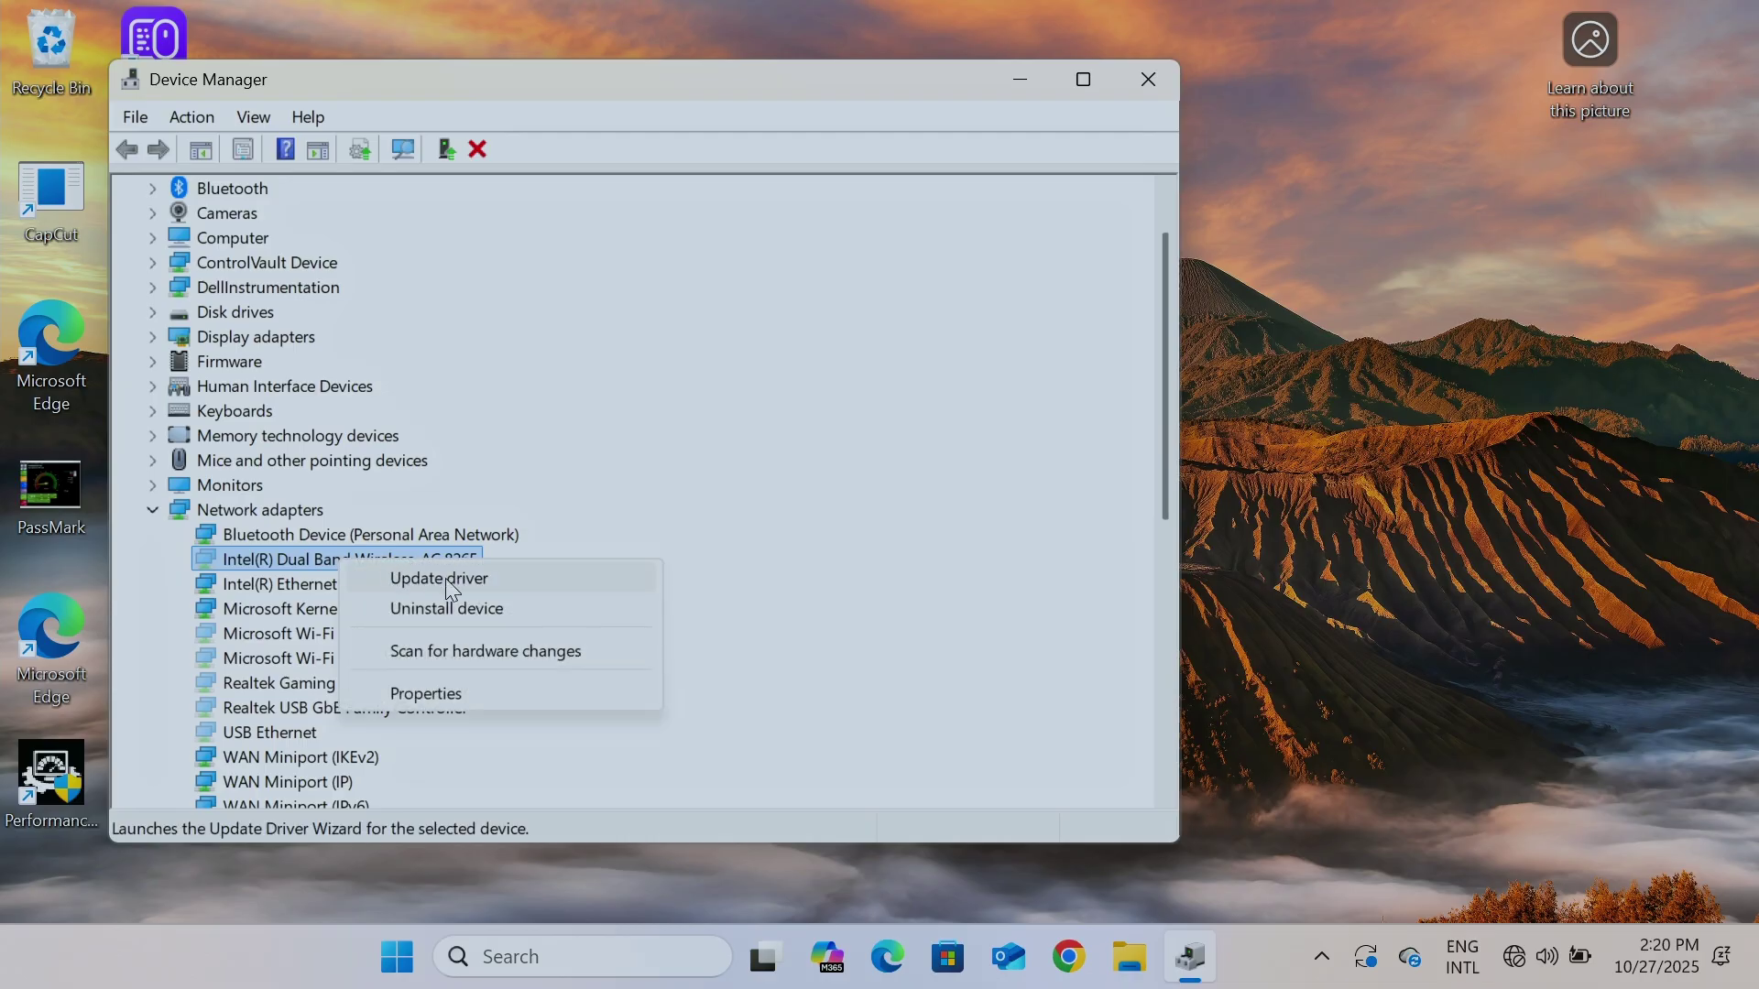
{"action": "left_click", "coordinate": [471, 583]}
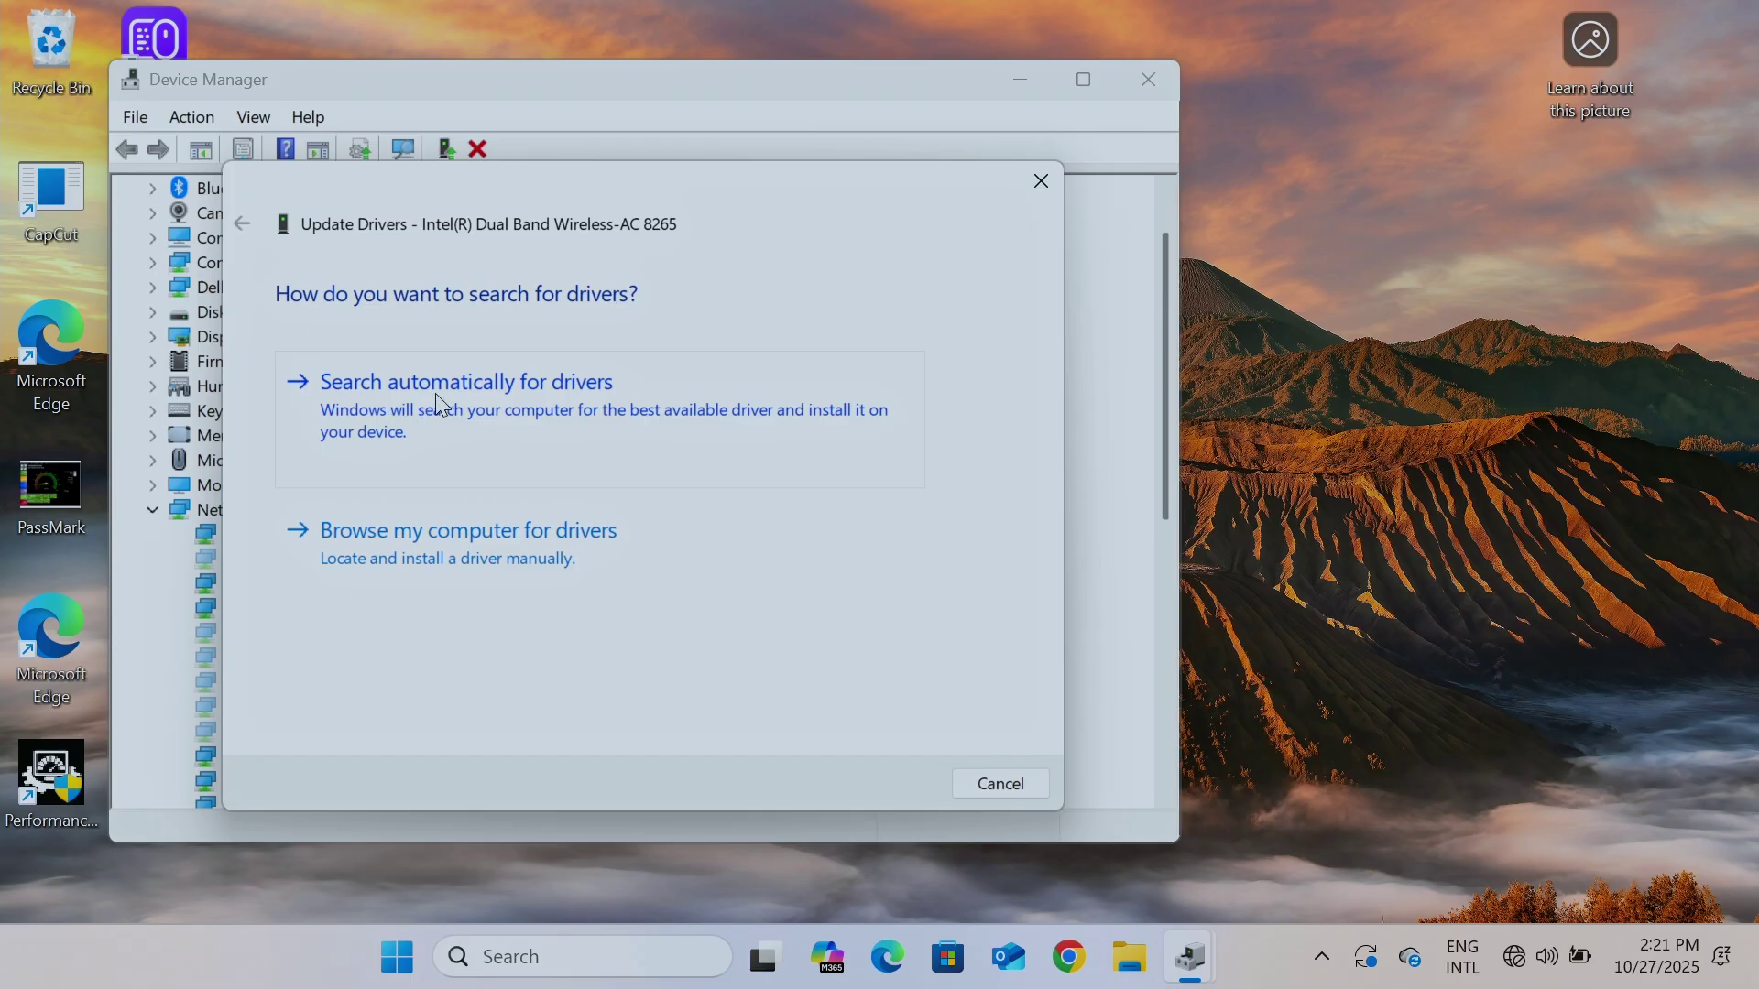
{"action": "left_click", "coordinate": [509, 388]}
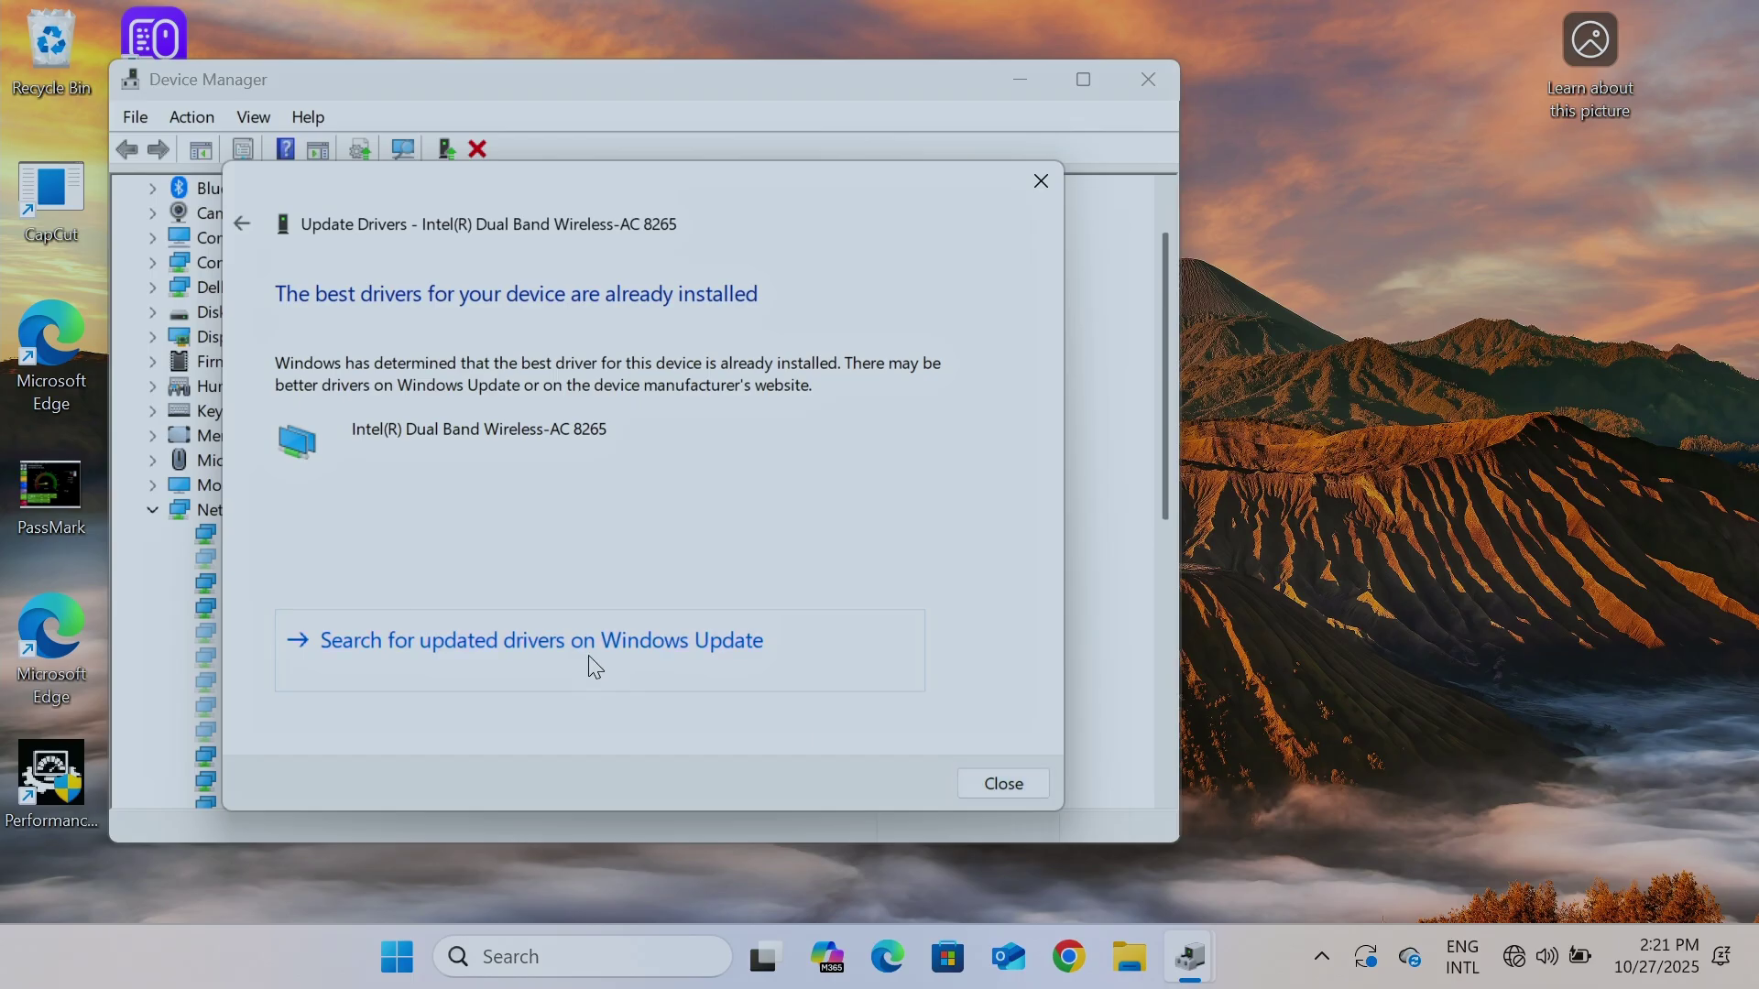
{"action": "left_click", "coordinate": [513, 641]}
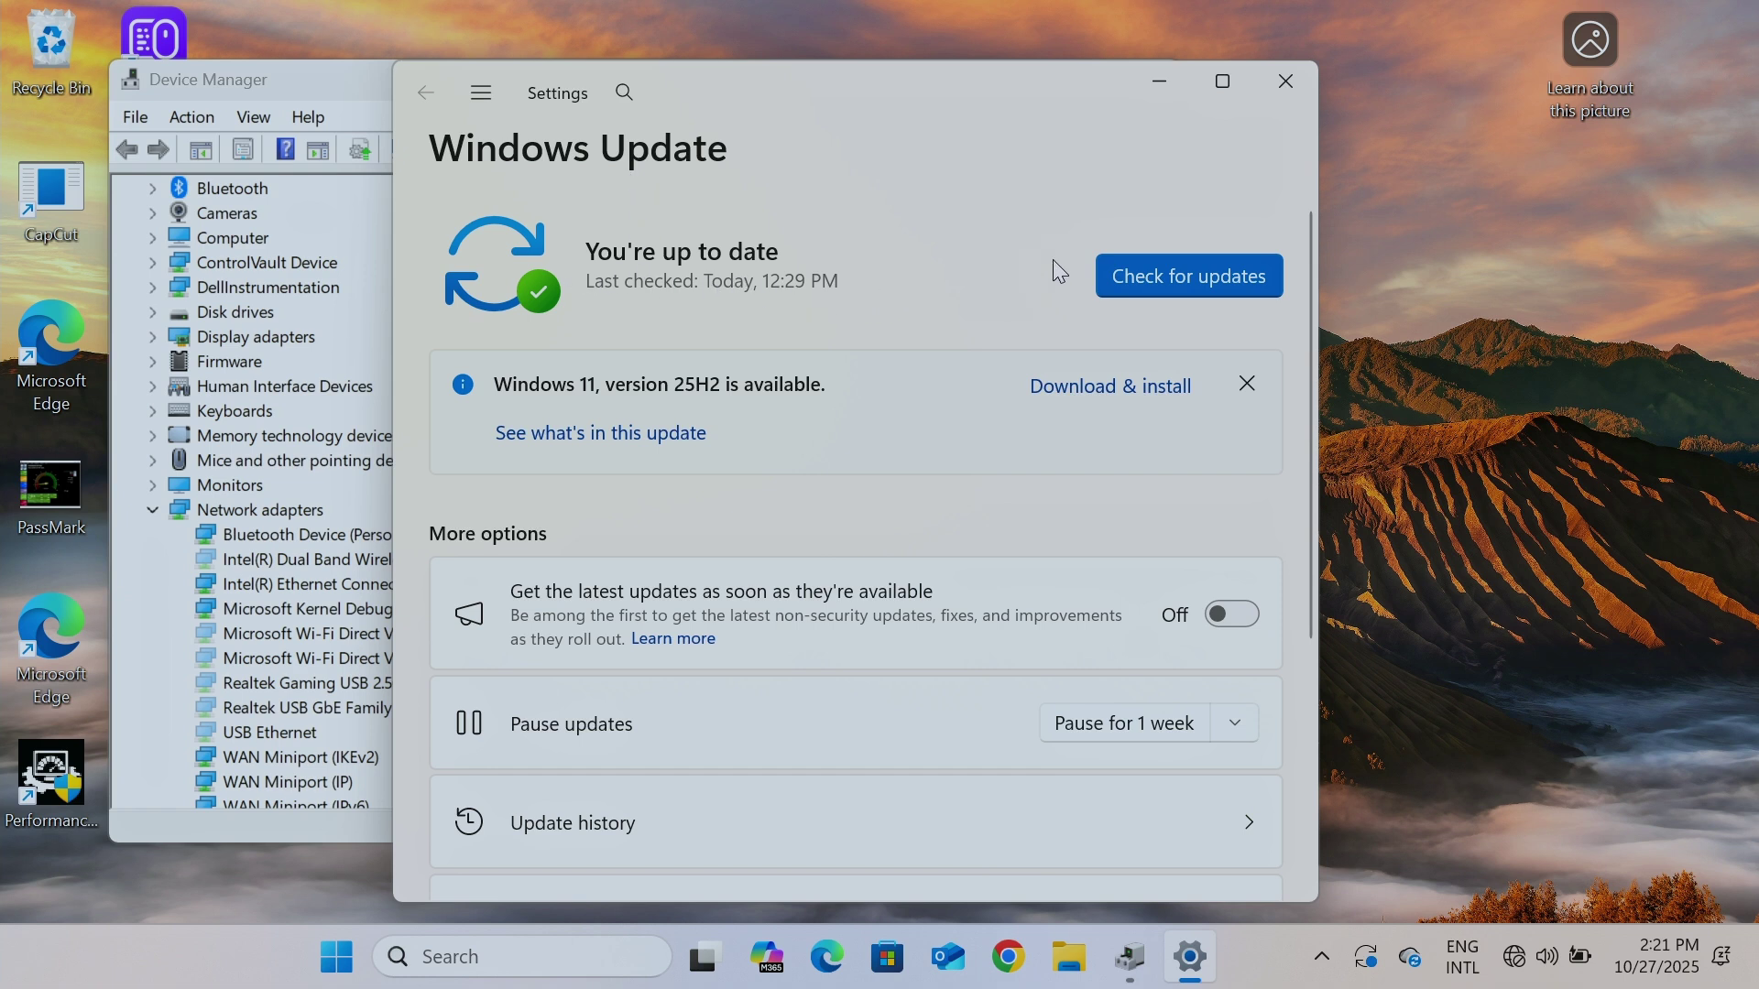
{"action": "left_click", "coordinate": [1285, 82]}
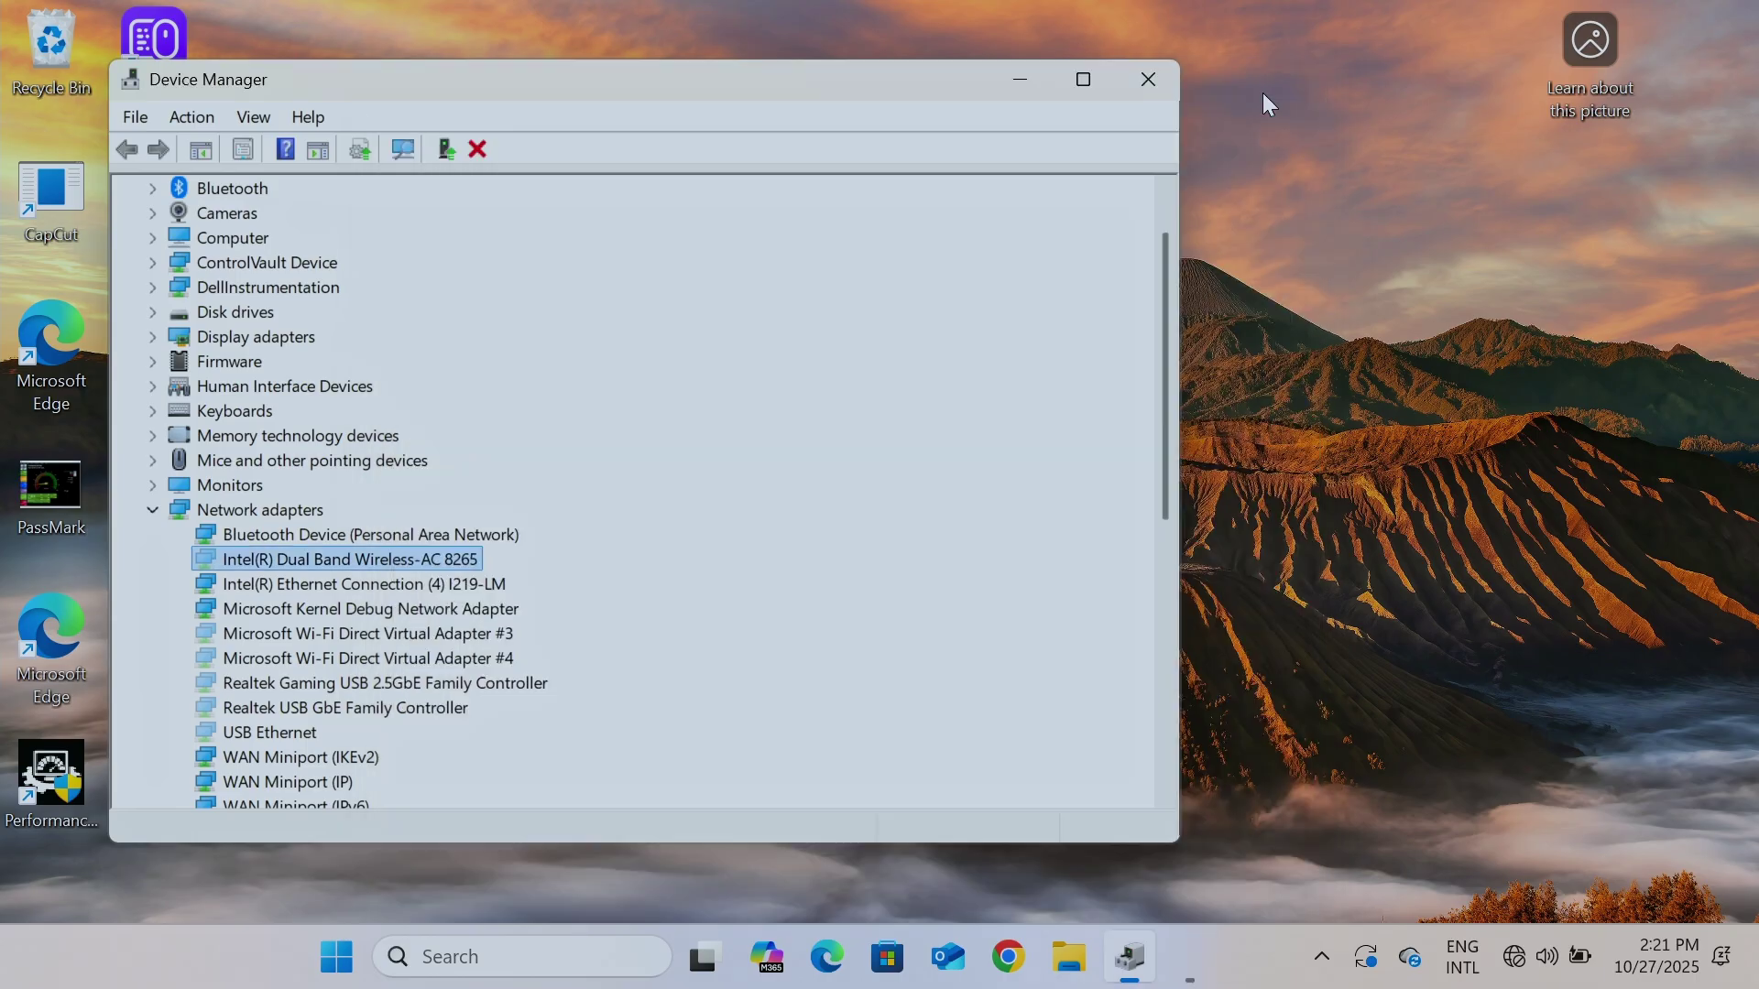
- Start a manual driver update for the Intel(R) Dual Band Wireless-AC 8265 and list the drivers available on the computer
{"action": "right_click", "coordinate": [275, 568]}
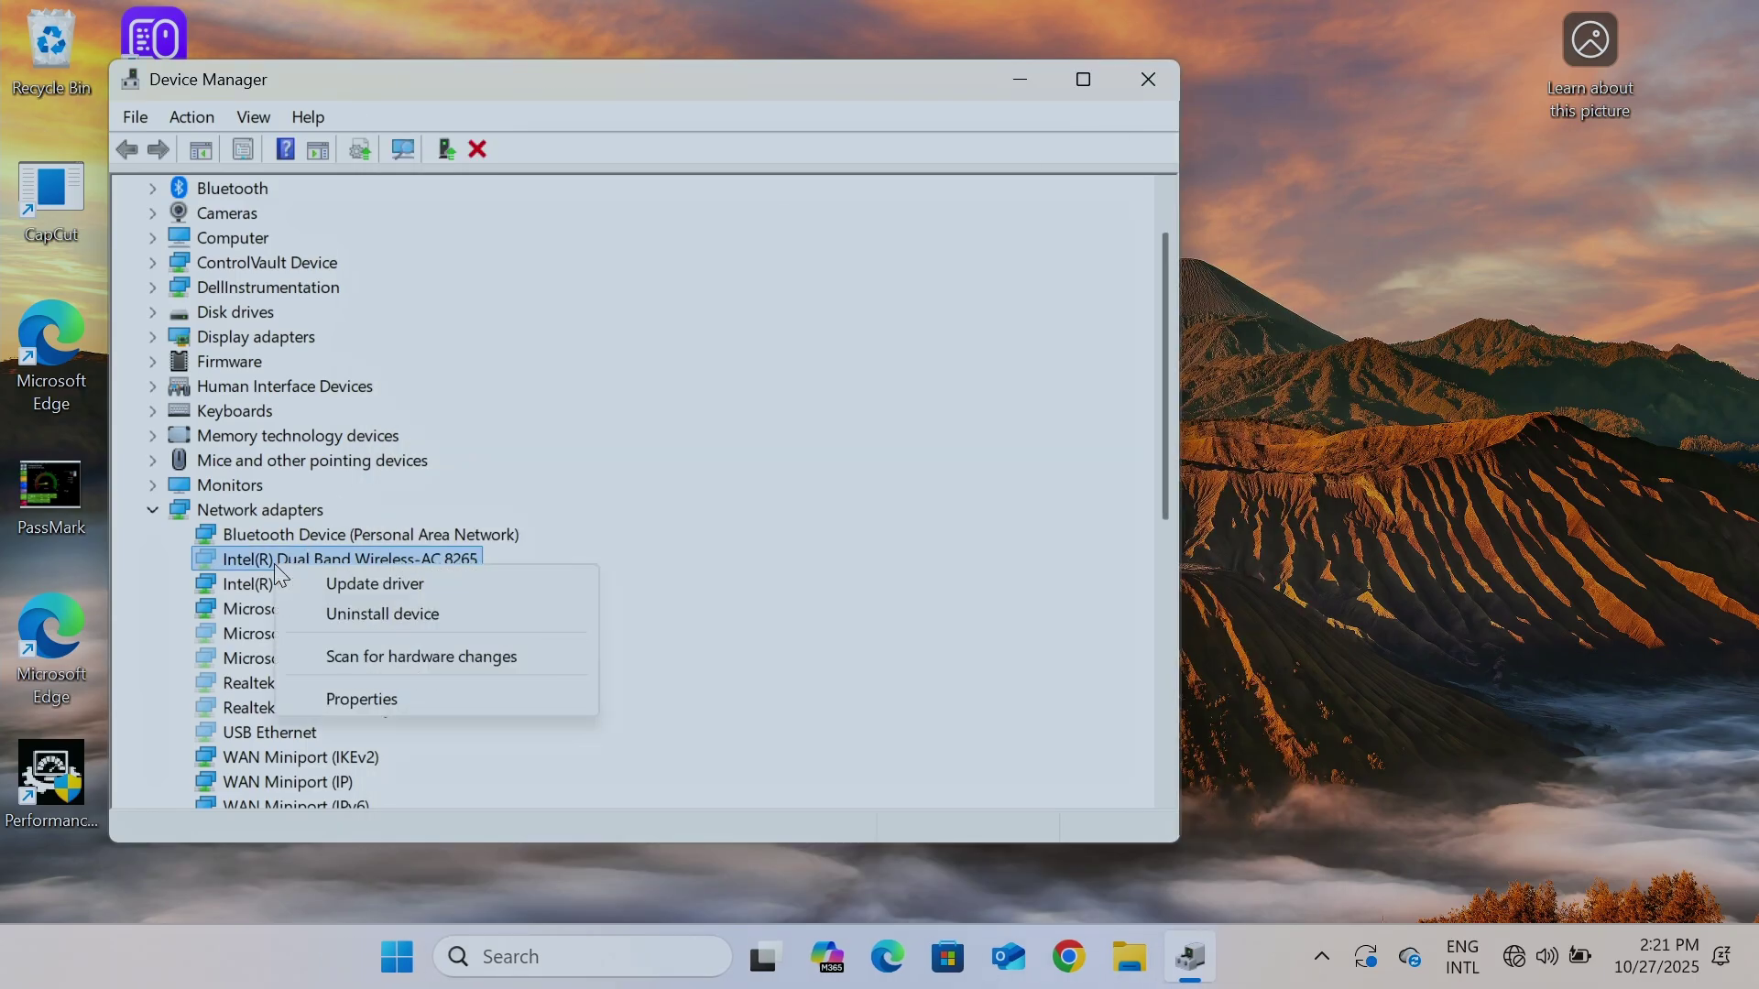
{"action": "left_click", "coordinate": [398, 592]}
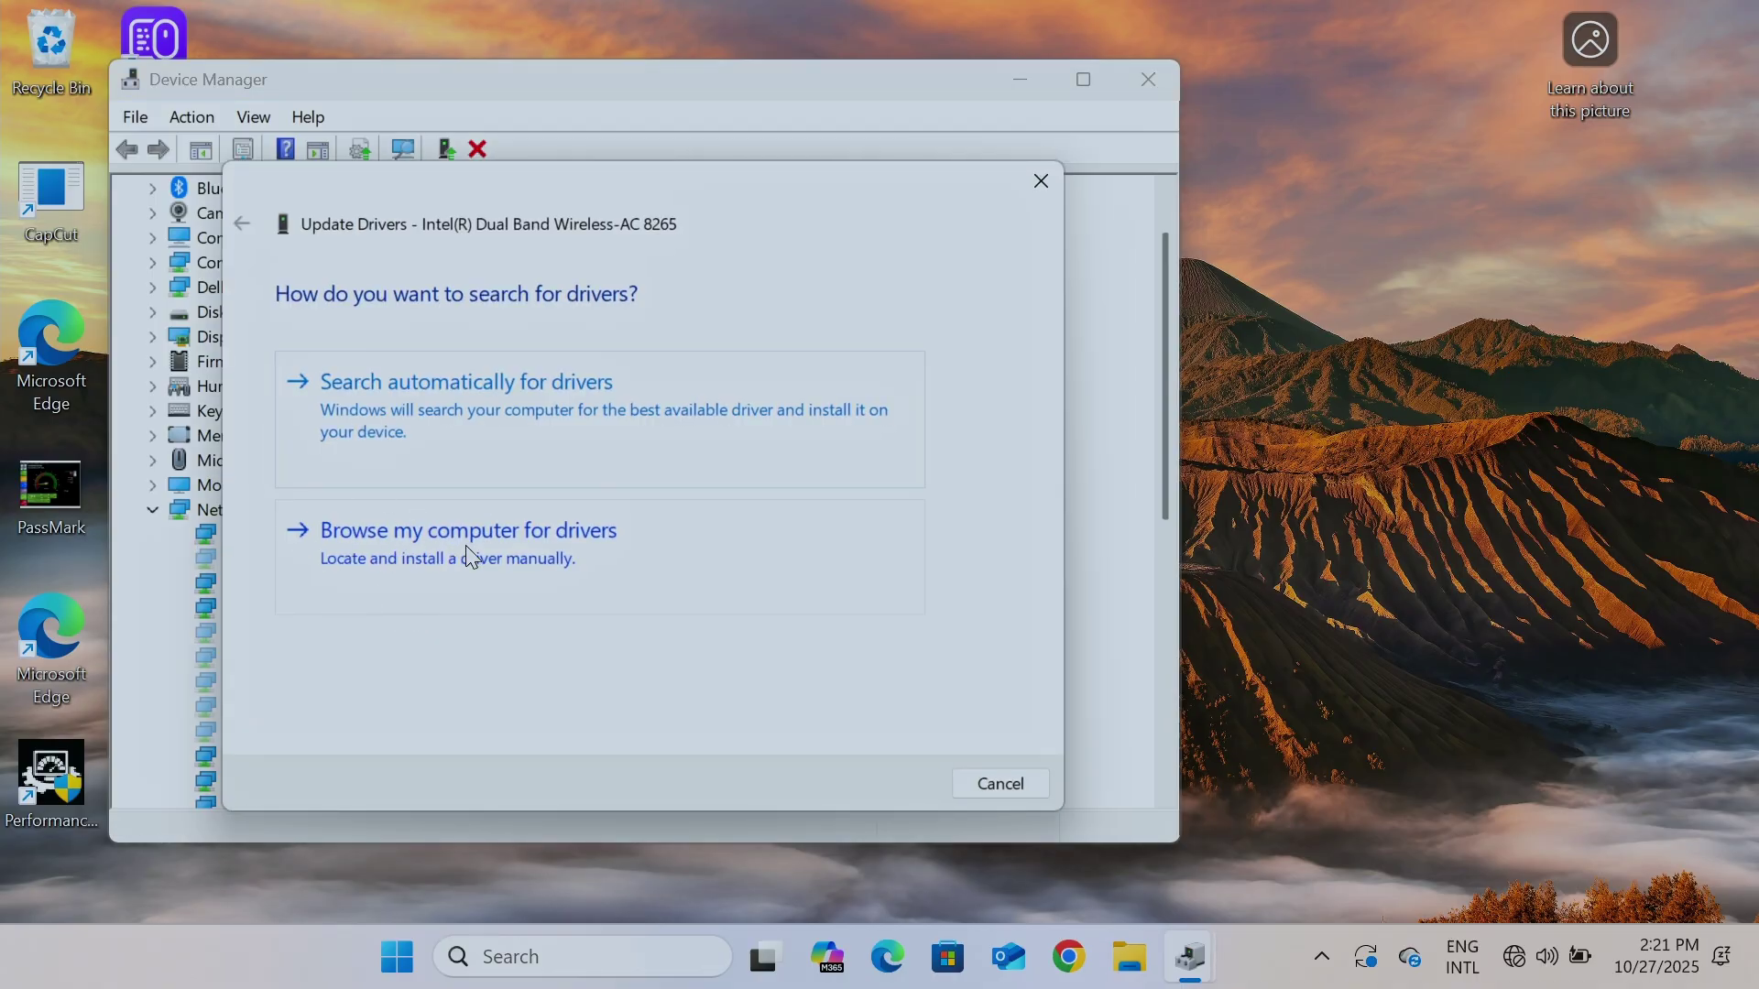
{"action": "left_click", "coordinate": [507, 547]}
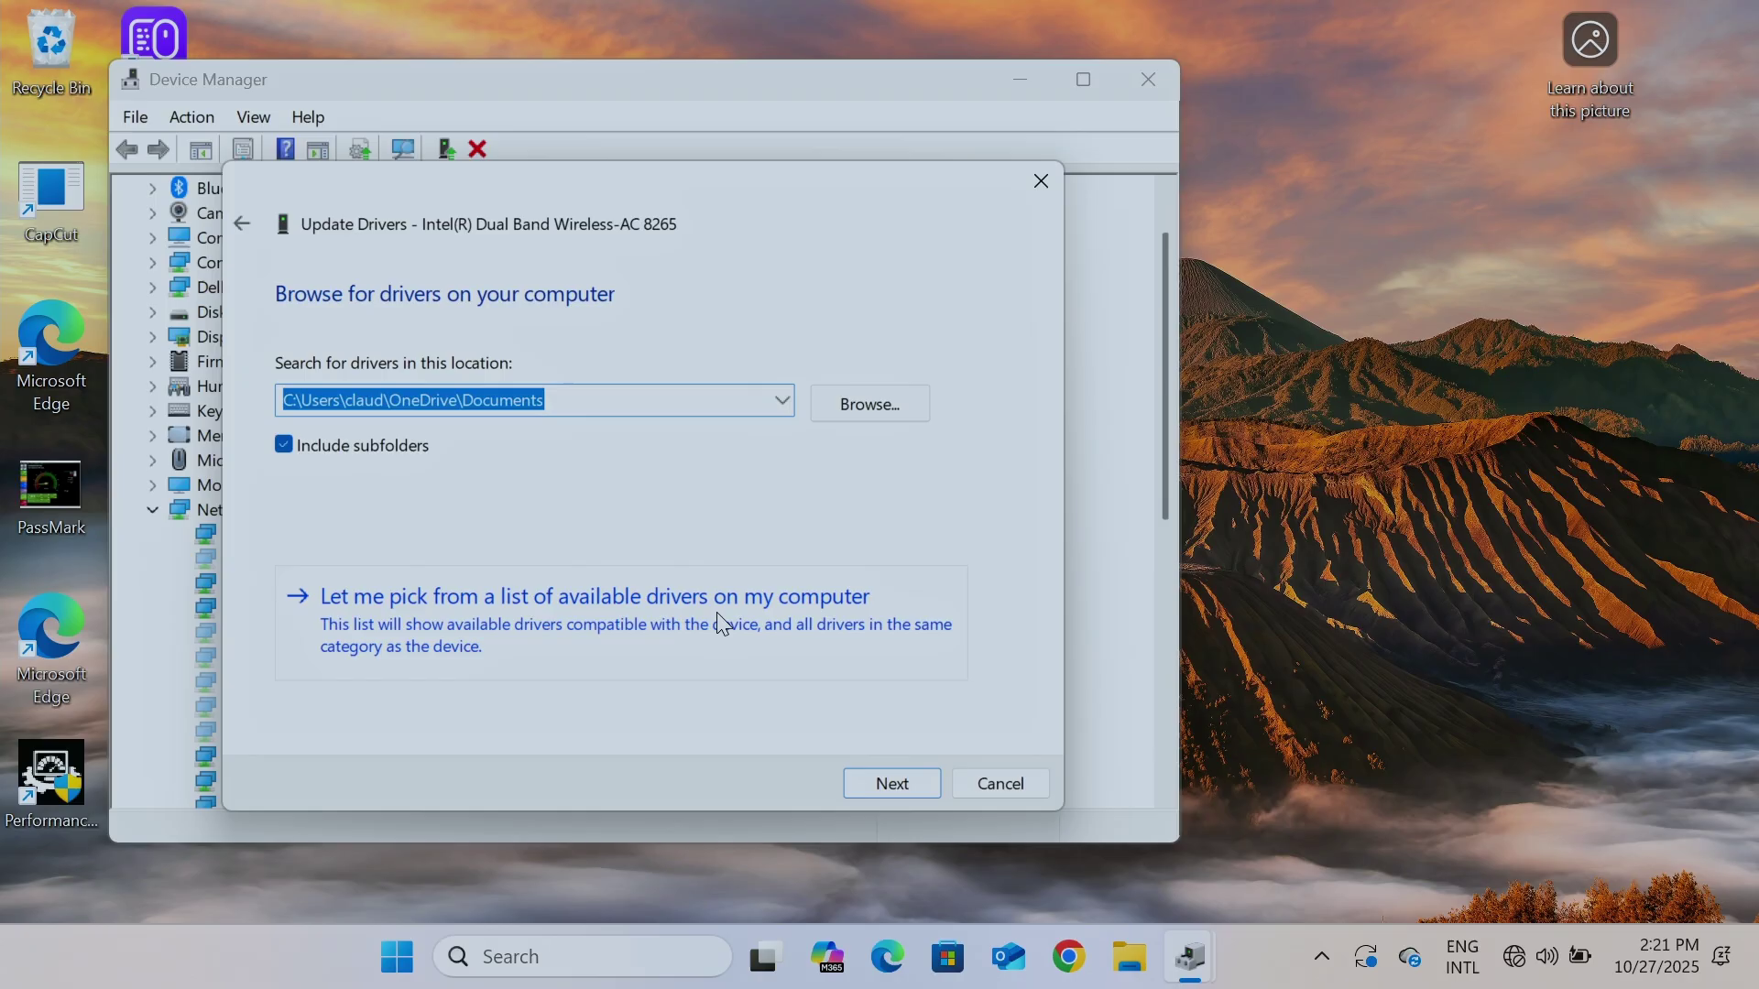
{"action": "left_click", "coordinate": [488, 623]}
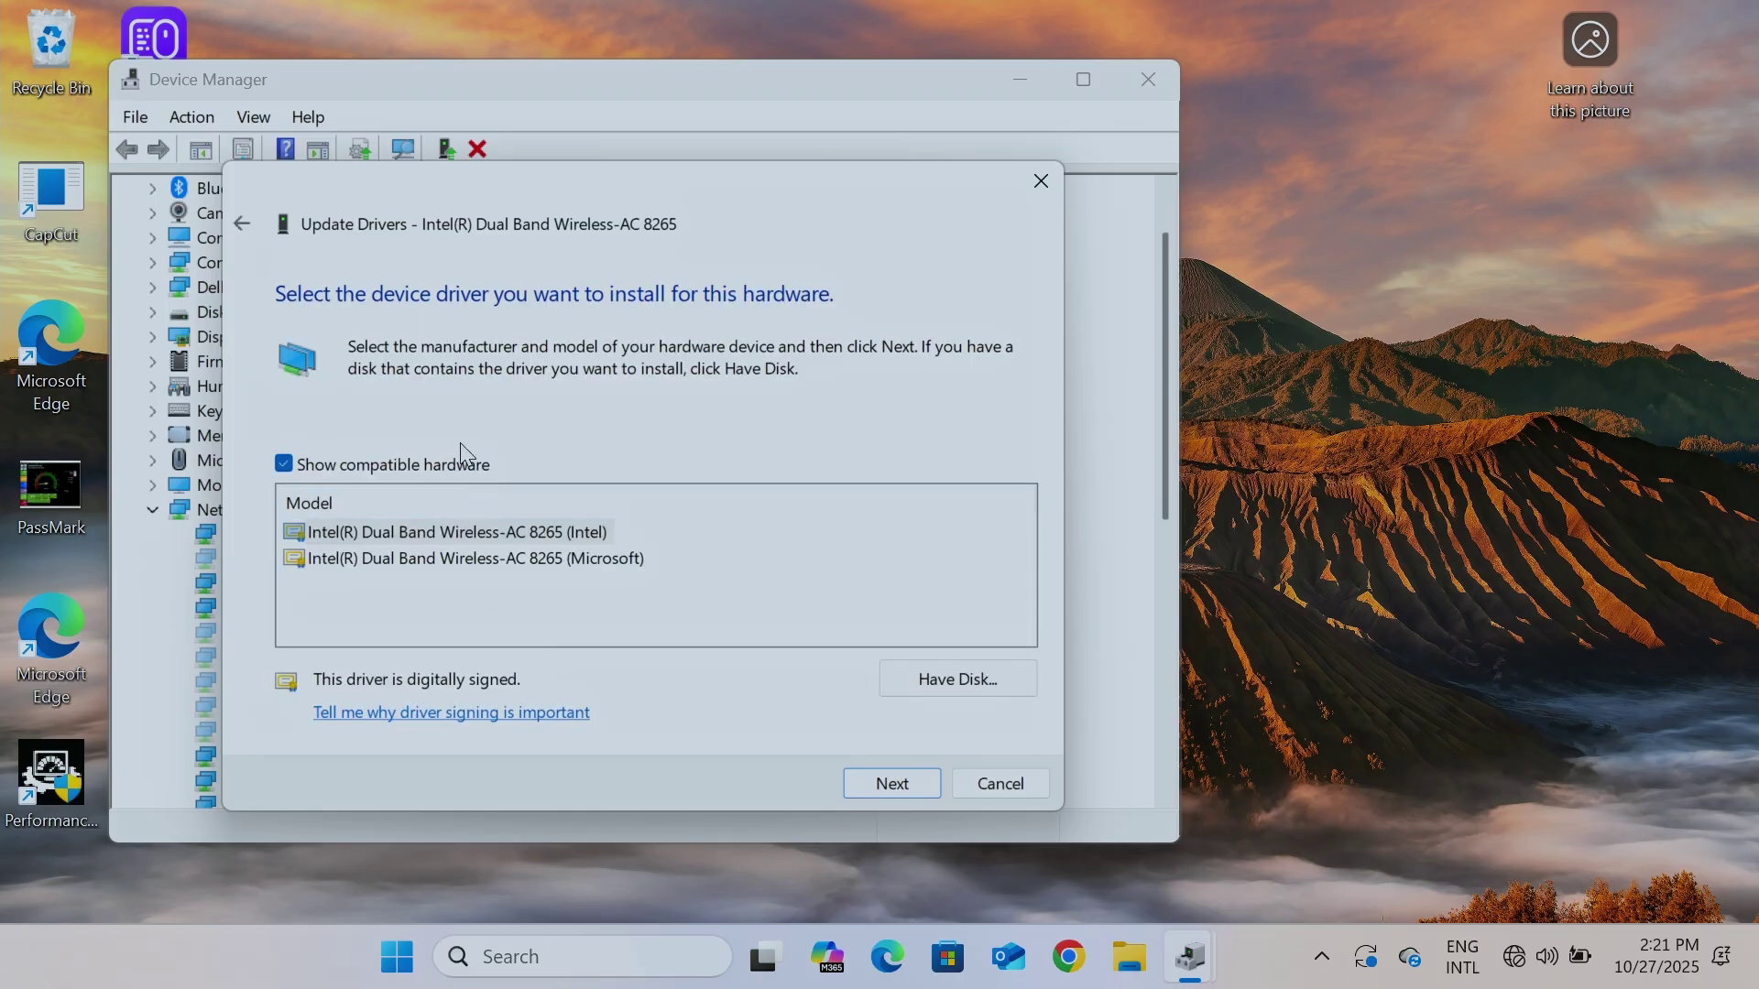
- Turn off the compatible hardware filter to browse all driver manufacturers, and turn the filter back on
{"action": "left_click", "coordinate": [286, 466]}
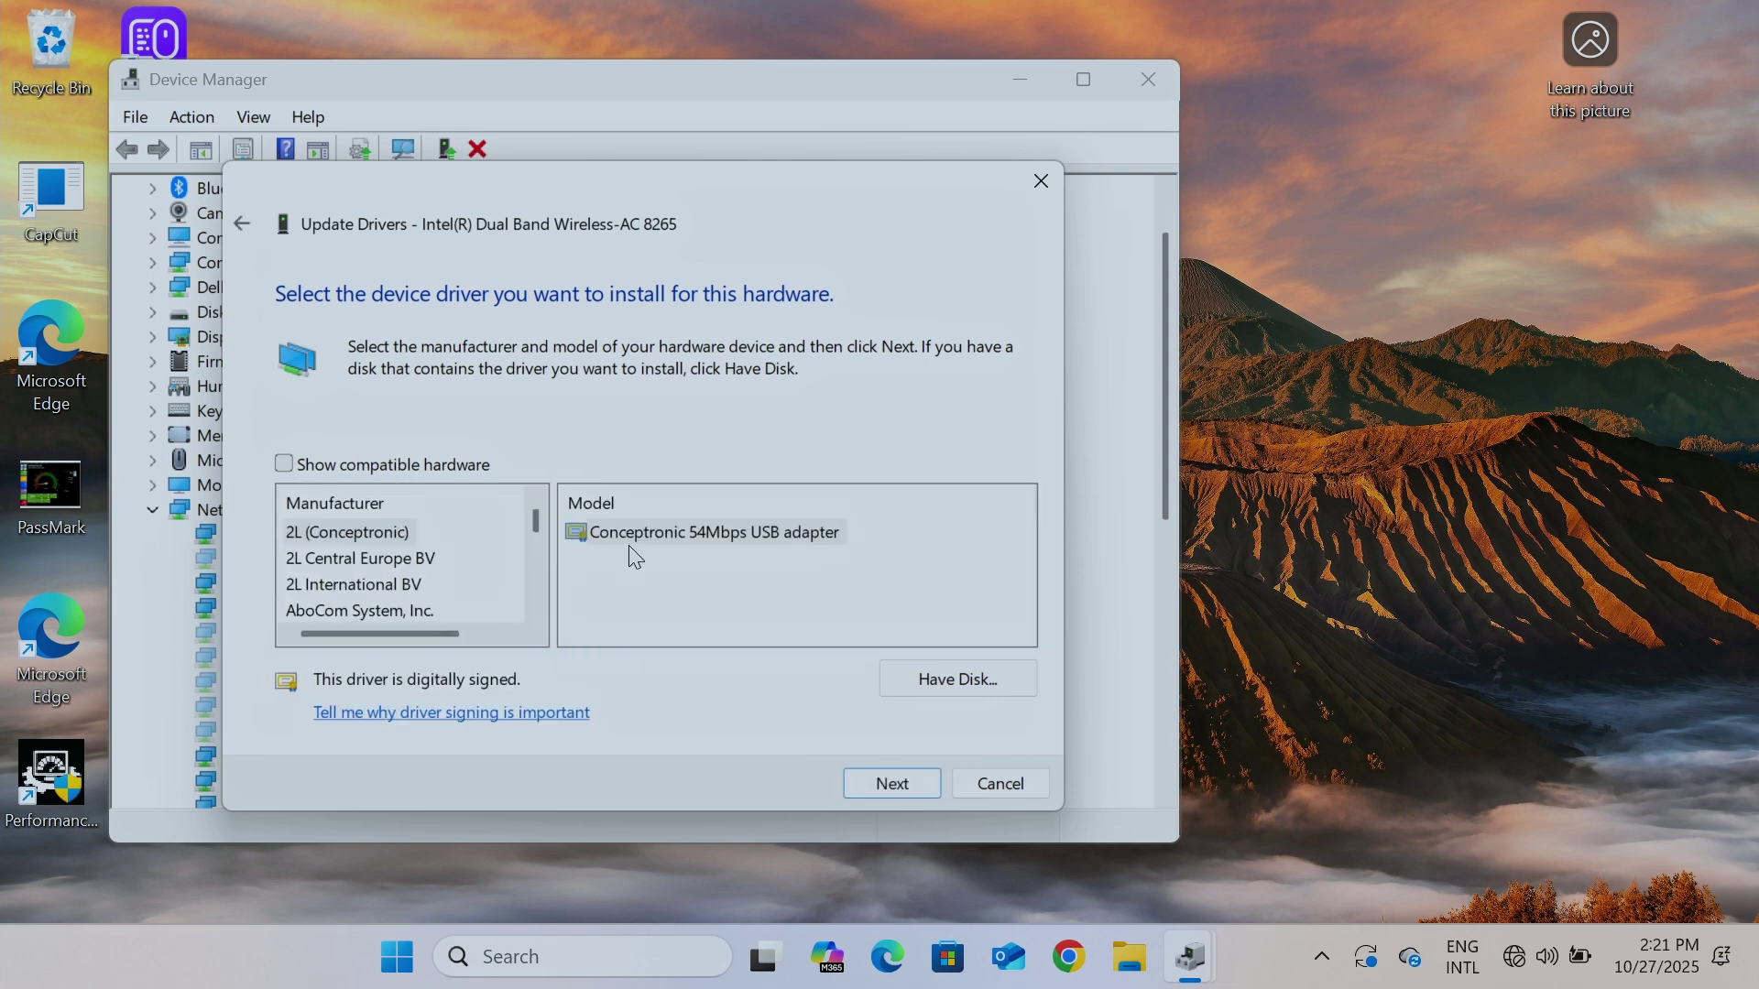
{"action": "scroll", "coordinate": [531, 577], "scroll_direction": "down", "scroll_amount": 3}
{"action": "scroll", "coordinate": [531, 577], "scroll_direction": "down", "scroll_amount": 5}
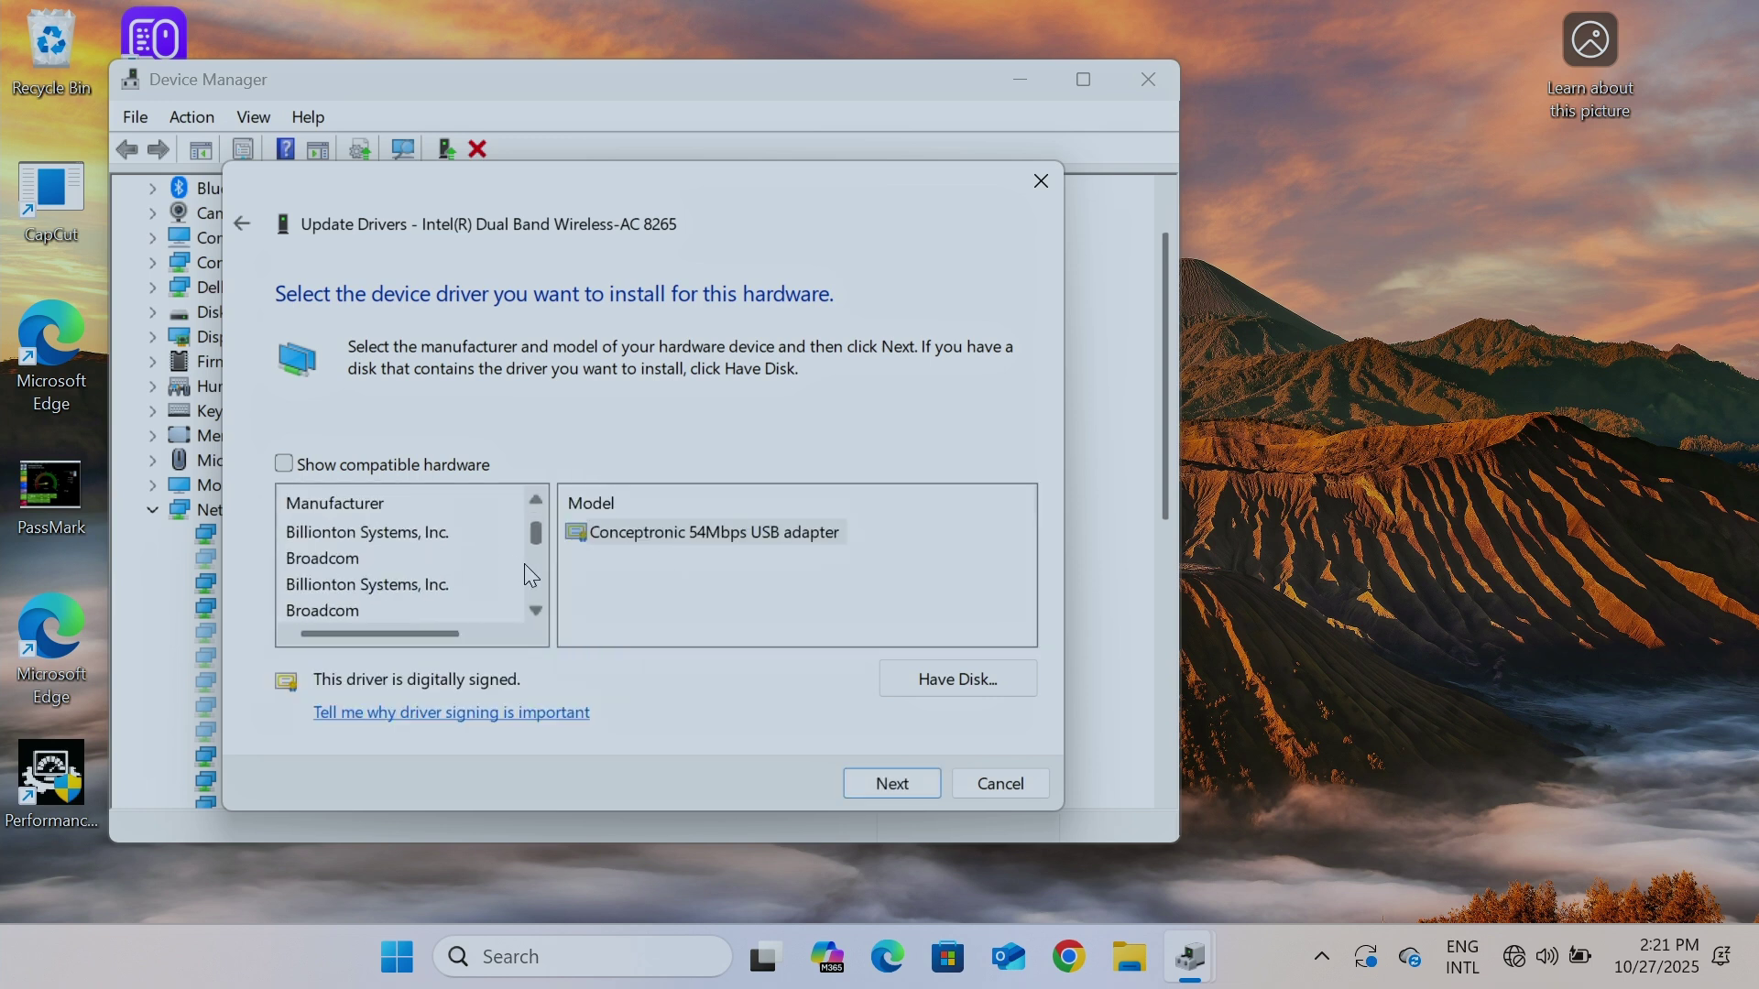
{"action": "scroll", "coordinate": [531, 577], "scroll_direction": "up", "scroll_amount": 6}
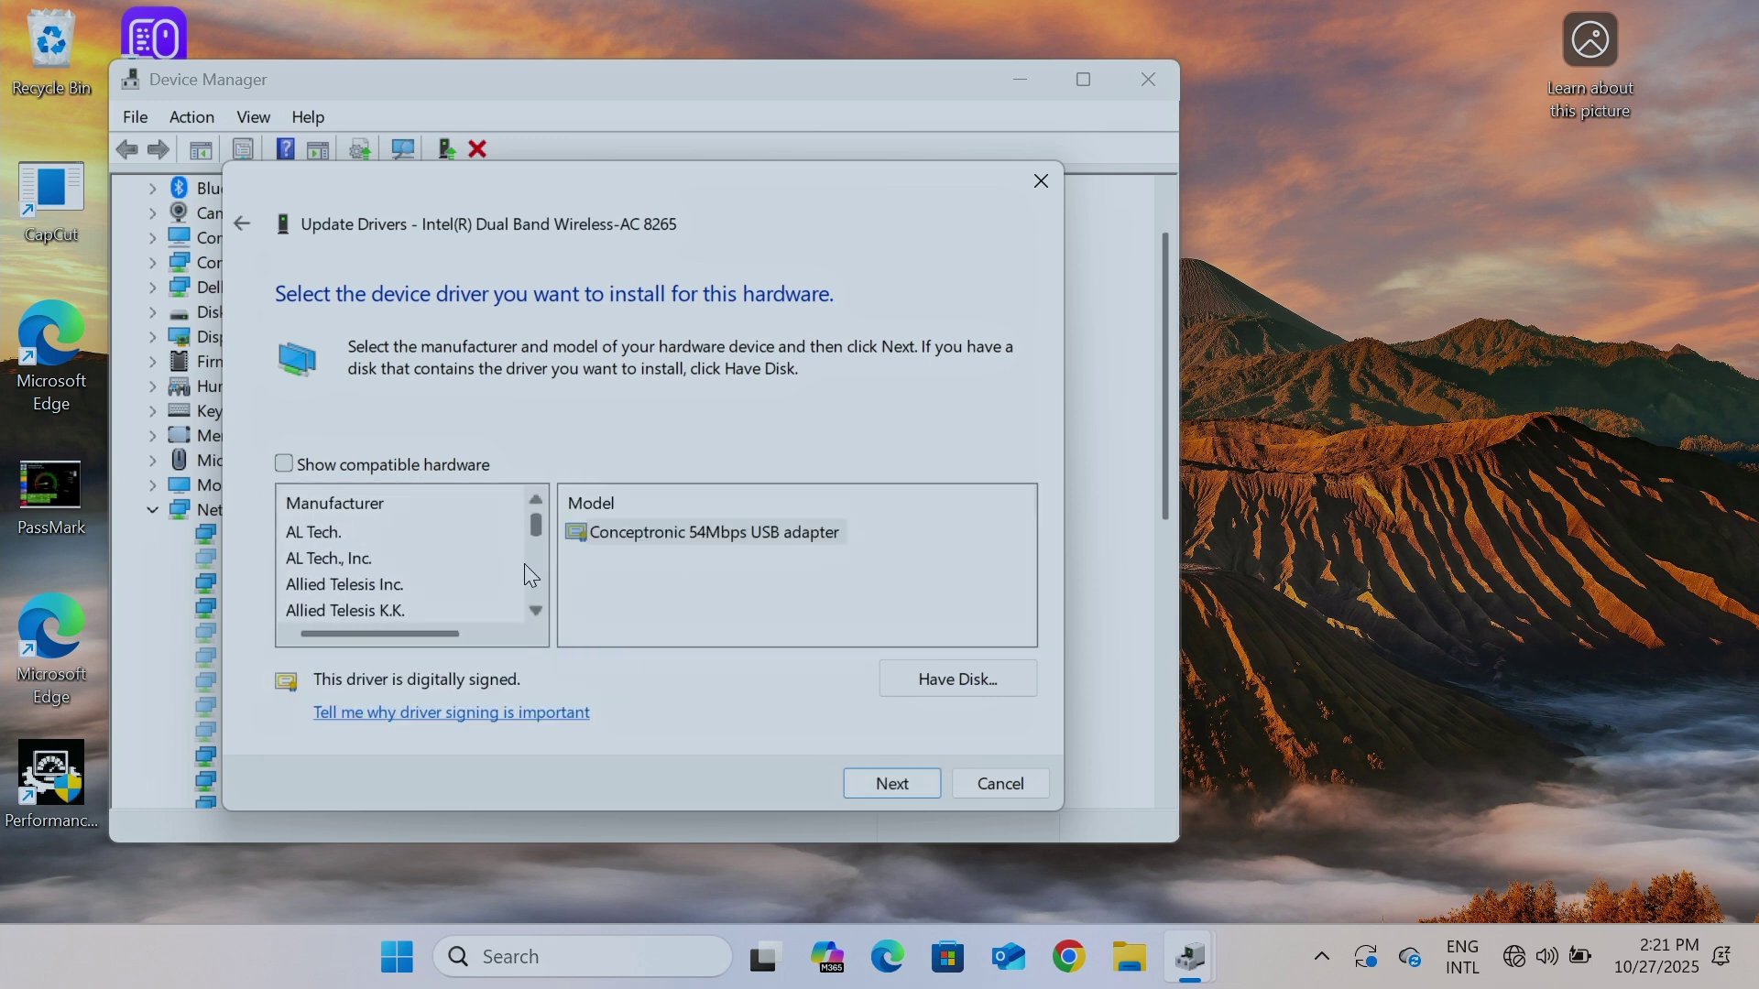
{"action": "left_click", "coordinate": [322, 465]}
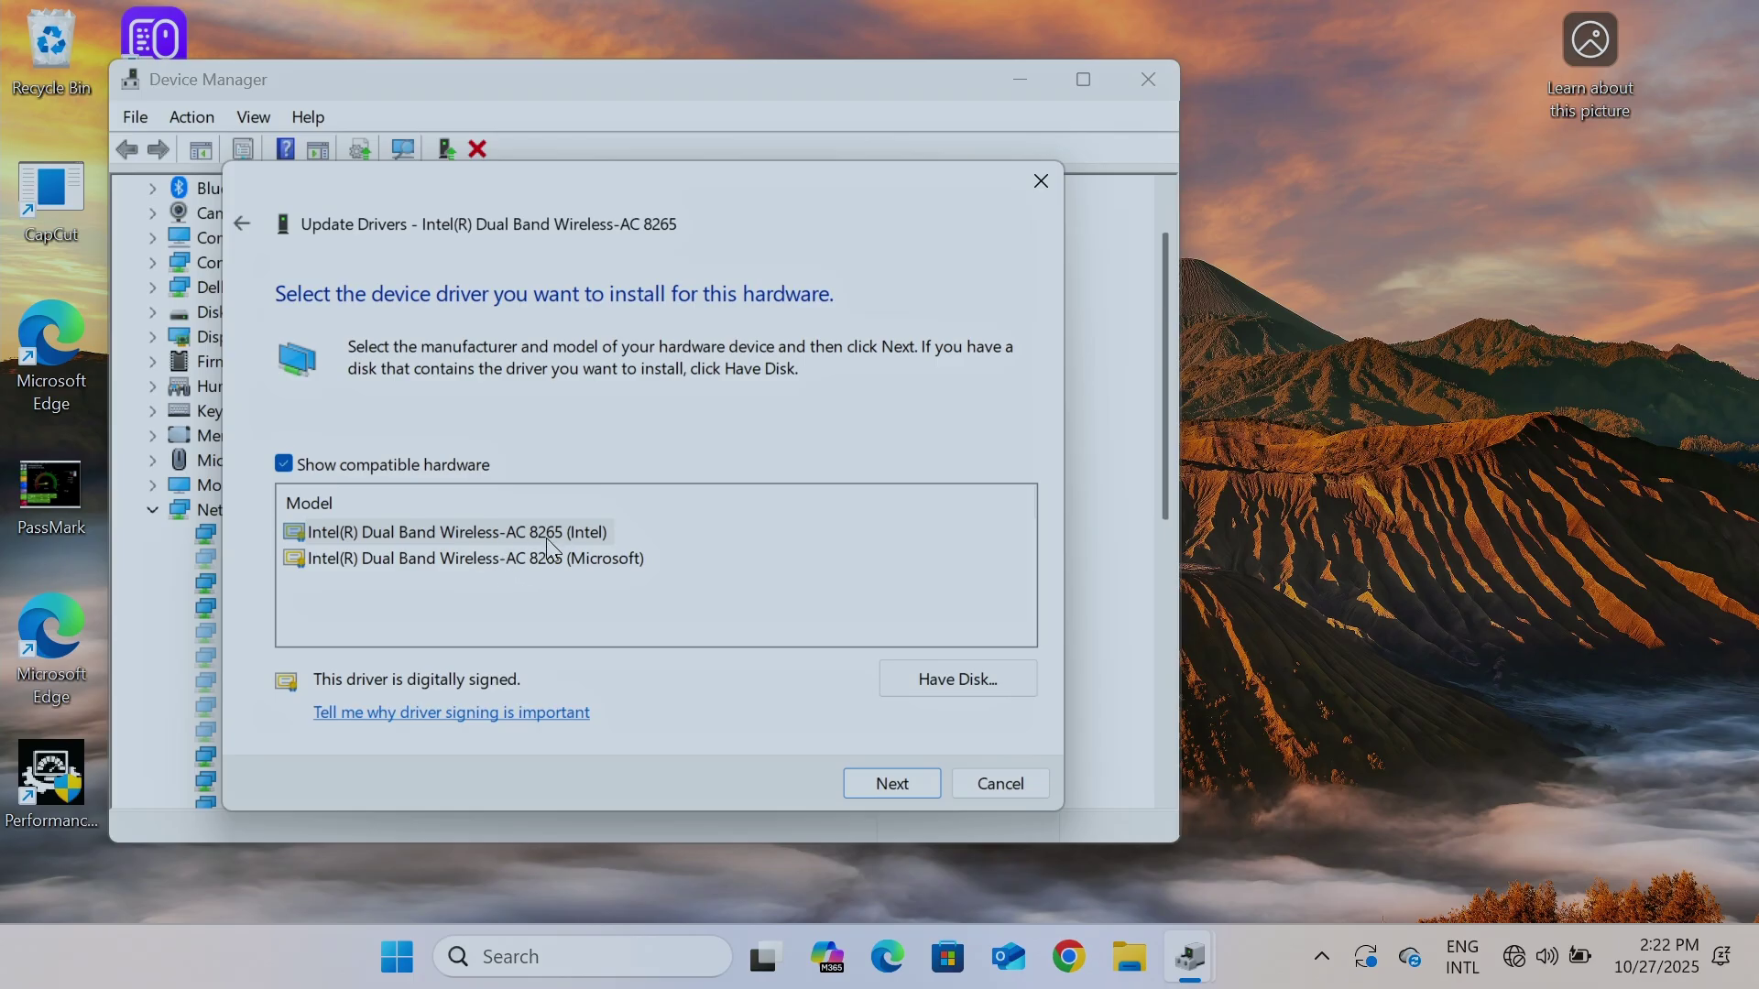
- Install the Intel(R) Dual Band Wireless-AC 8265 (Intel) driver, close the update wizard, and select the Intel Ethernet adapter
{"action": "left_click", "coordinate": [435, 533]}
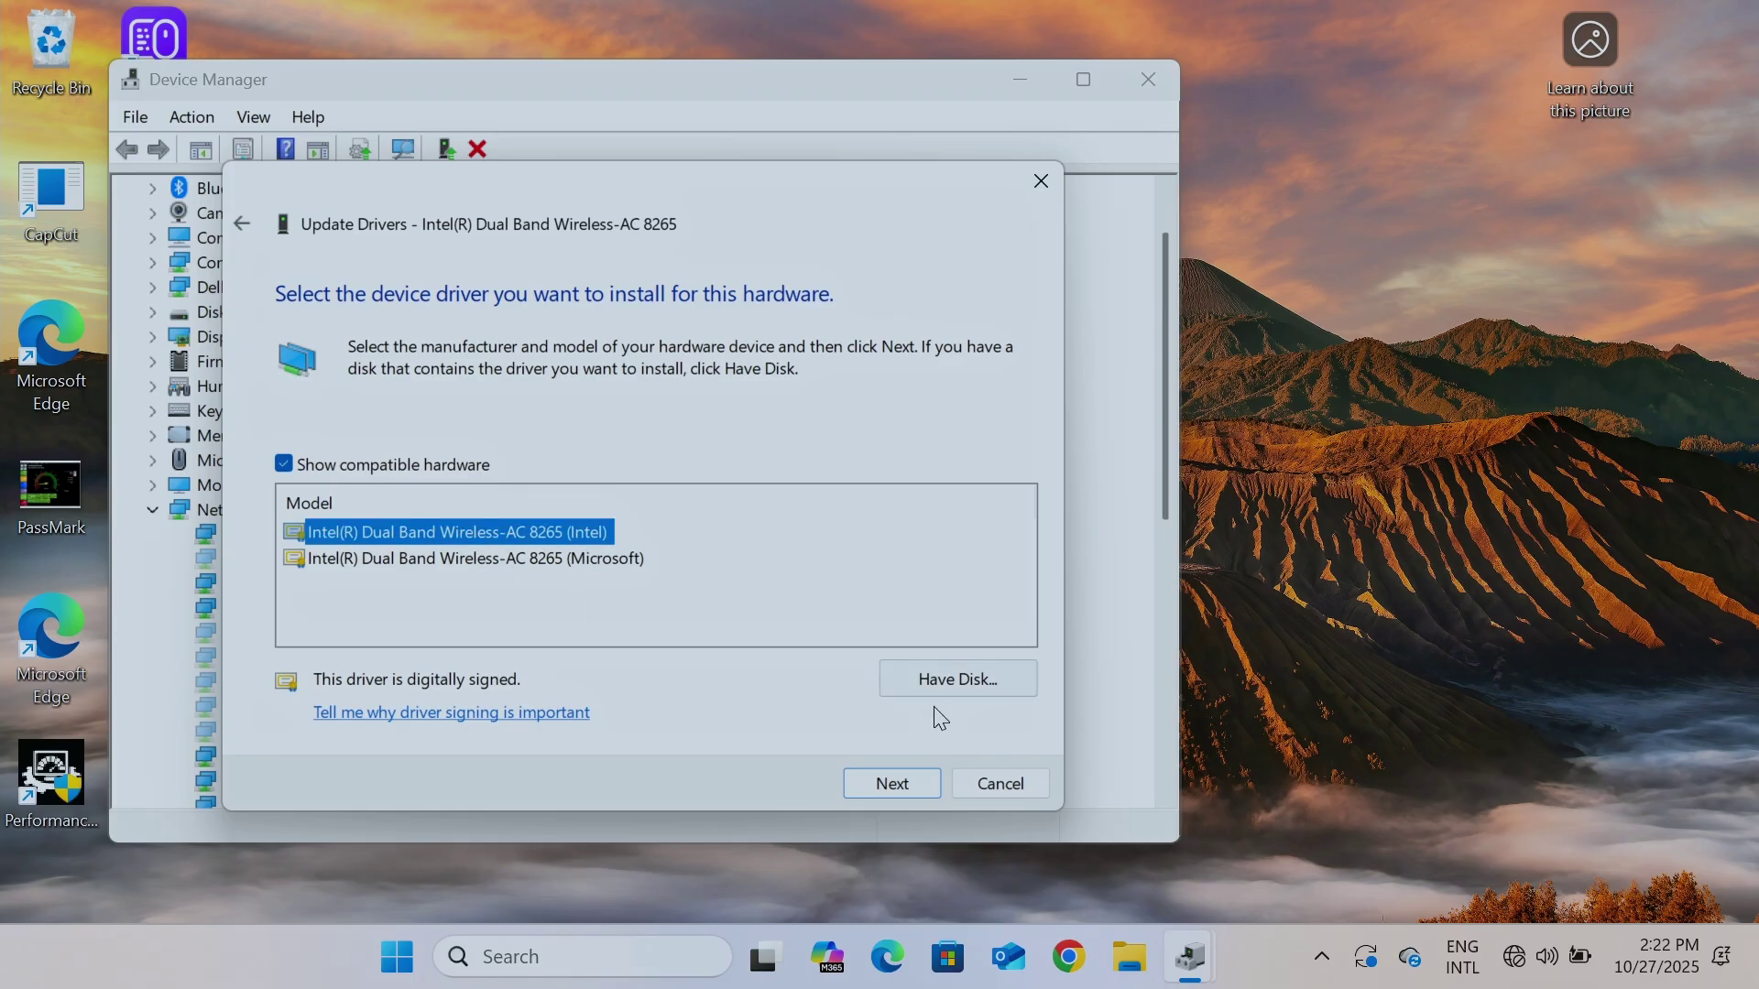
{"action": "left_click", "coordinate": [892, 785]}
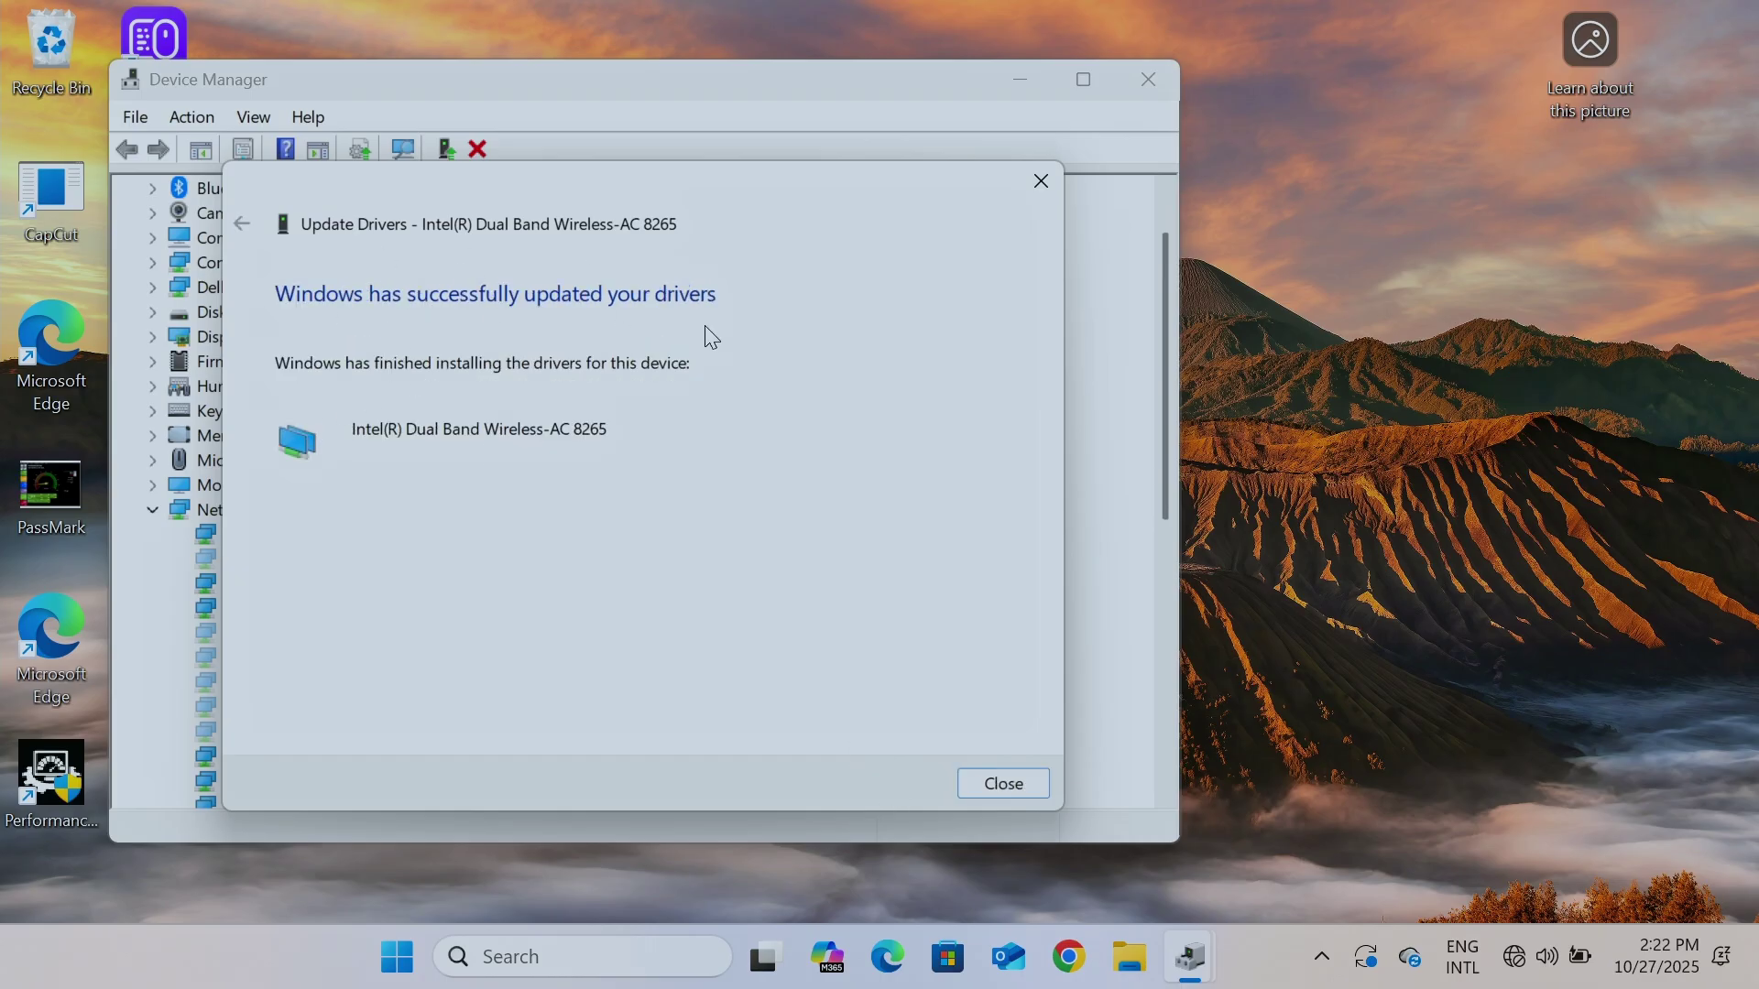
{"action": "left_click", "coordinate": [1004, 784]}
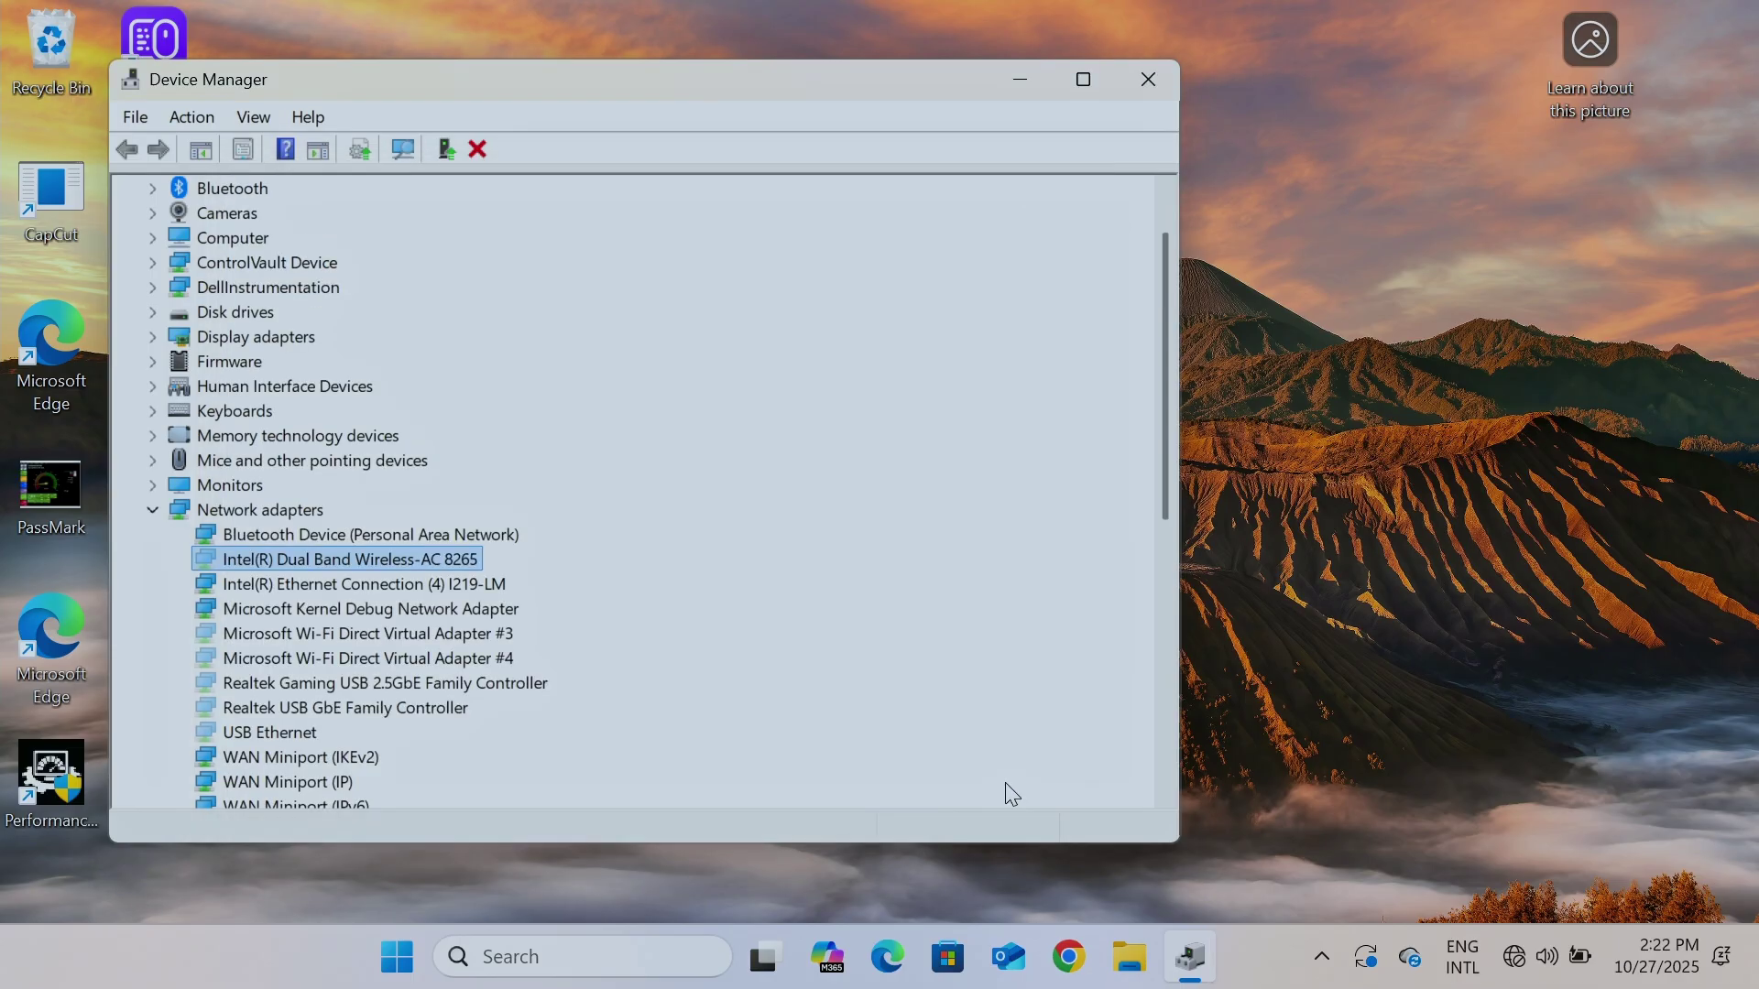
{"action": "left_click", "coordinate": [264, 585]}
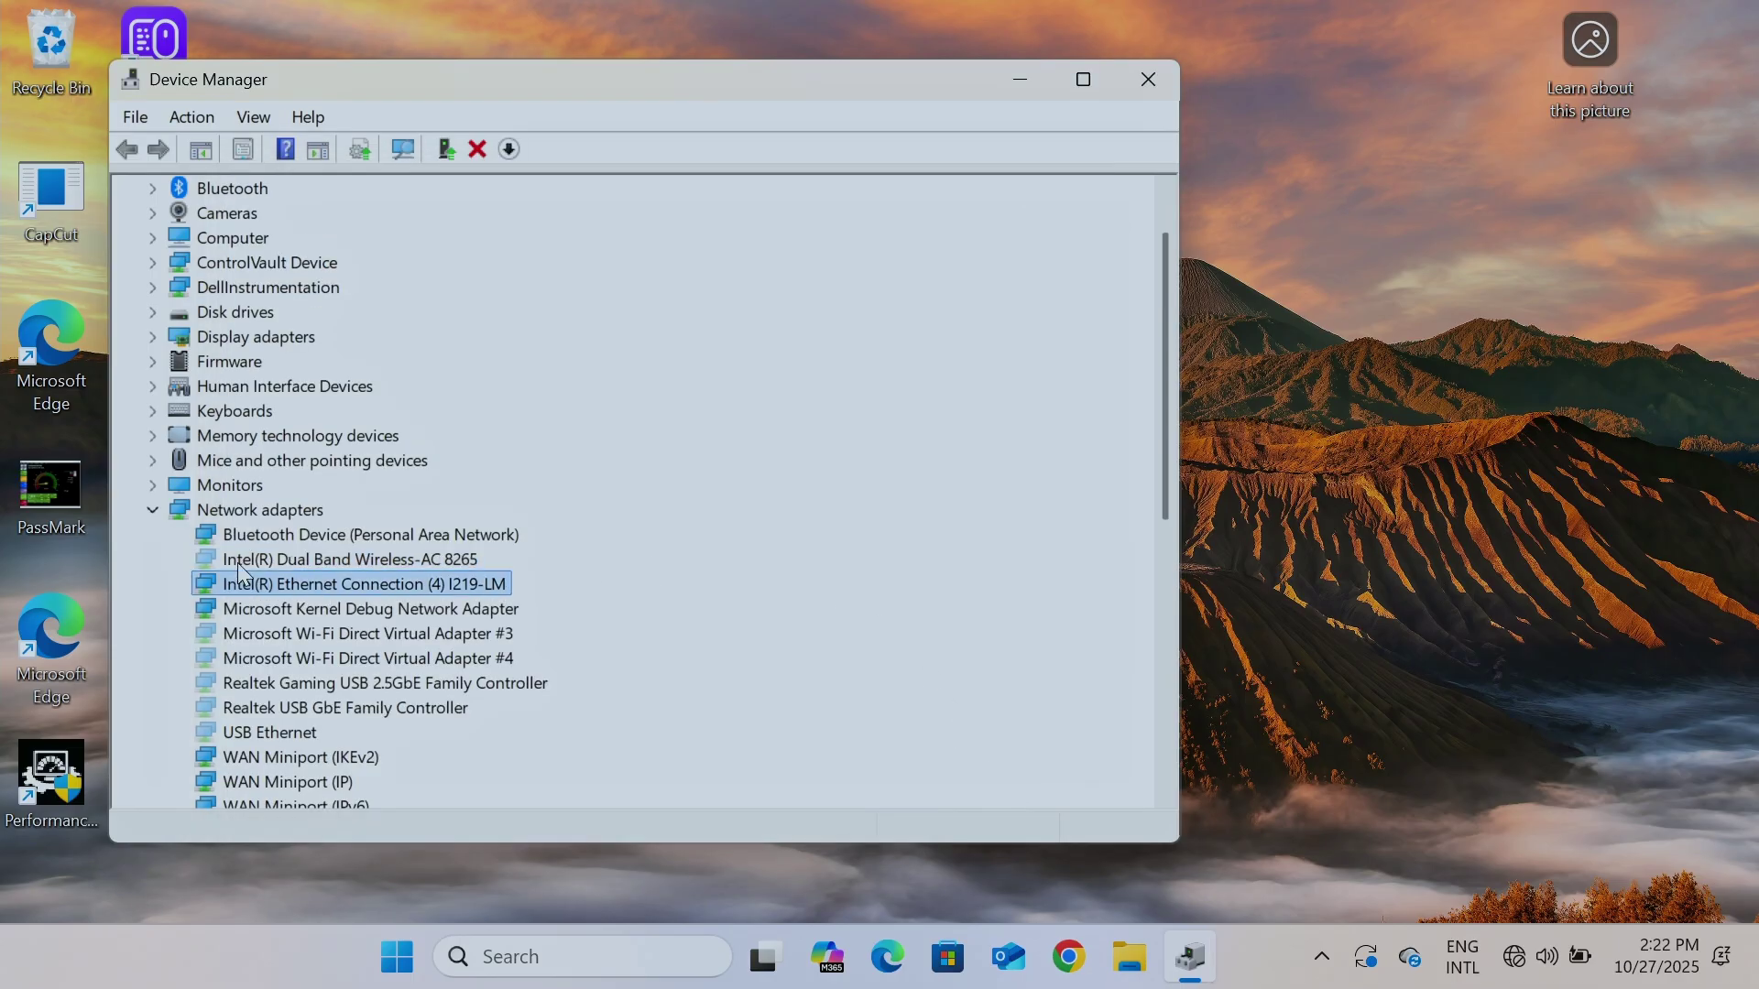
- Compare the Intel(R) Dual Band Wireless-AC 8265 and Intel Ethernet adapter entries, and close Device Manager
{"action": "left_click", "coordinate": [234, 560]}
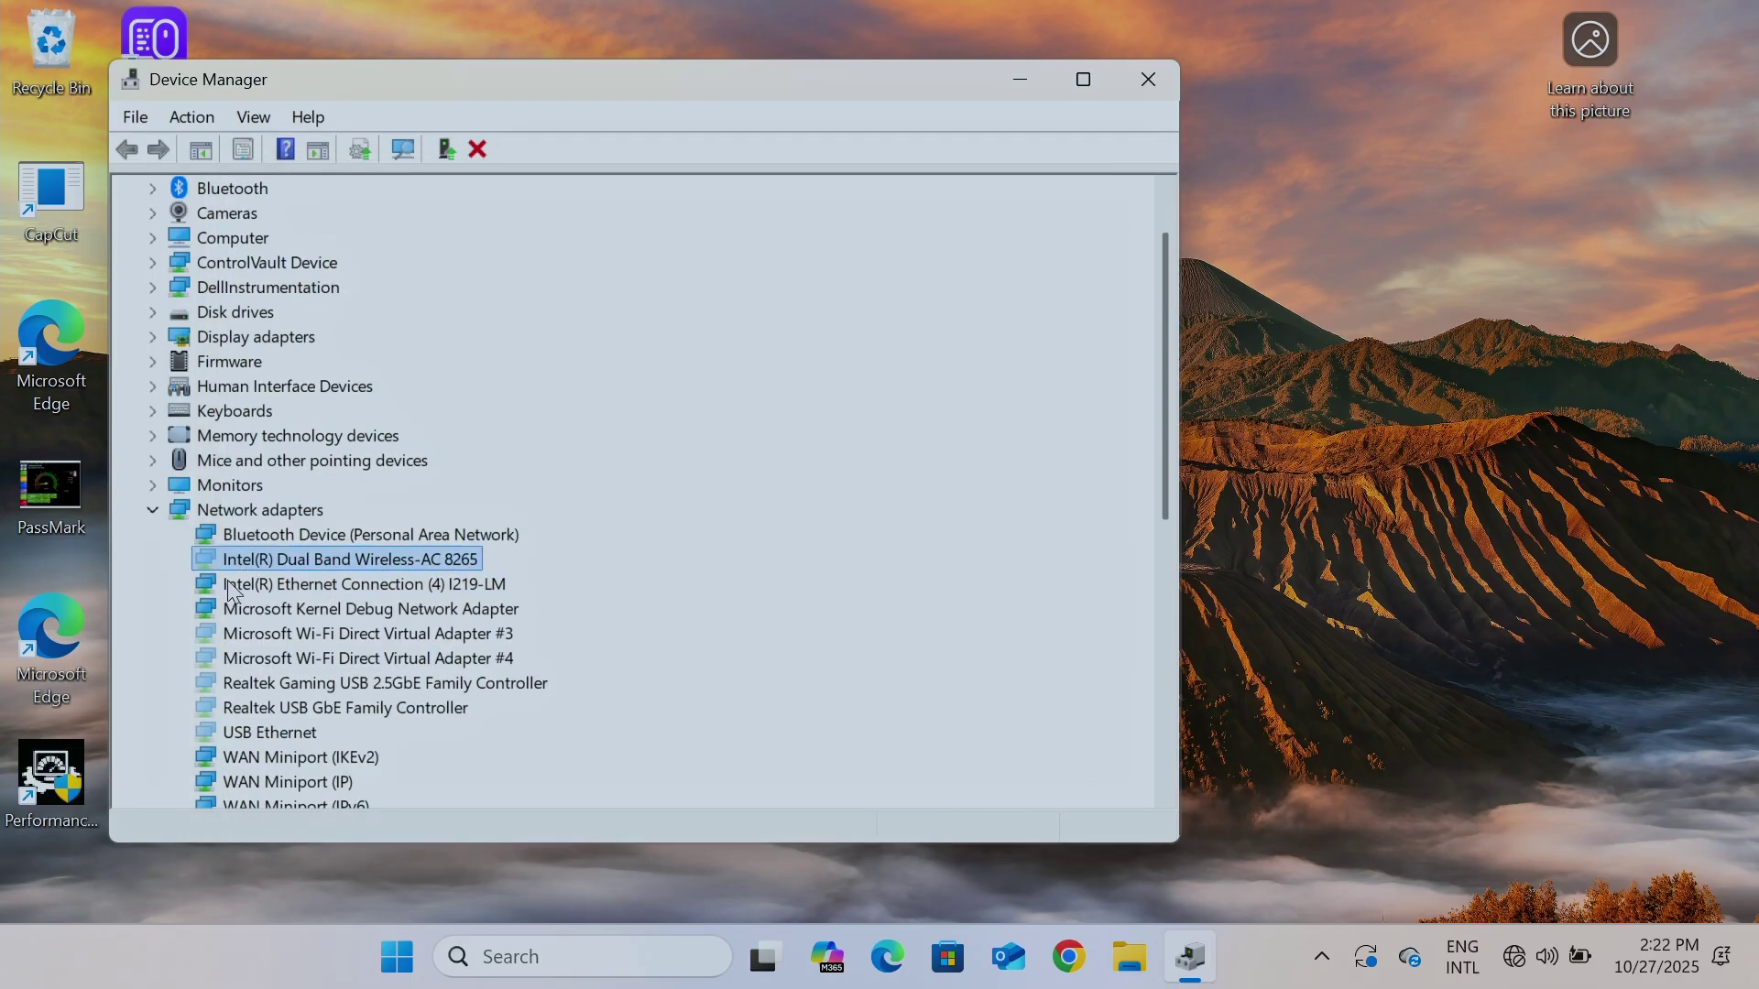
{"action": "left_click", "coordinate": [231, 587]}
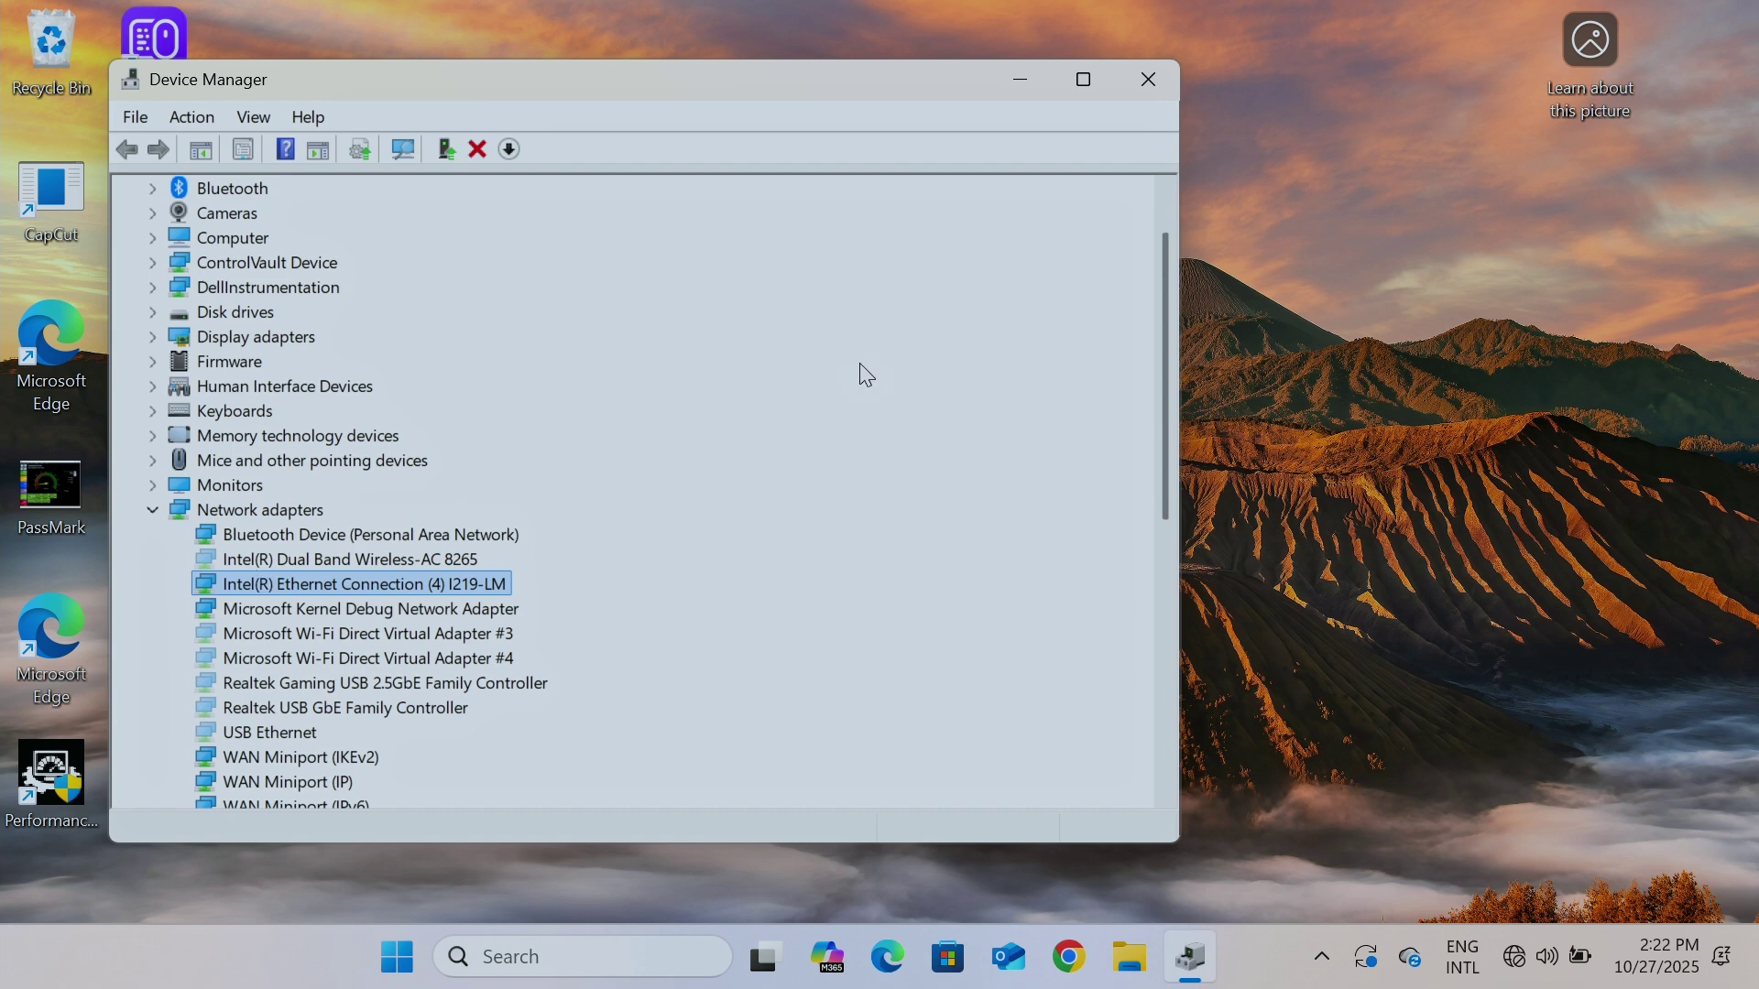
{"action": "left_click", "coordinate": [1140, 80]}
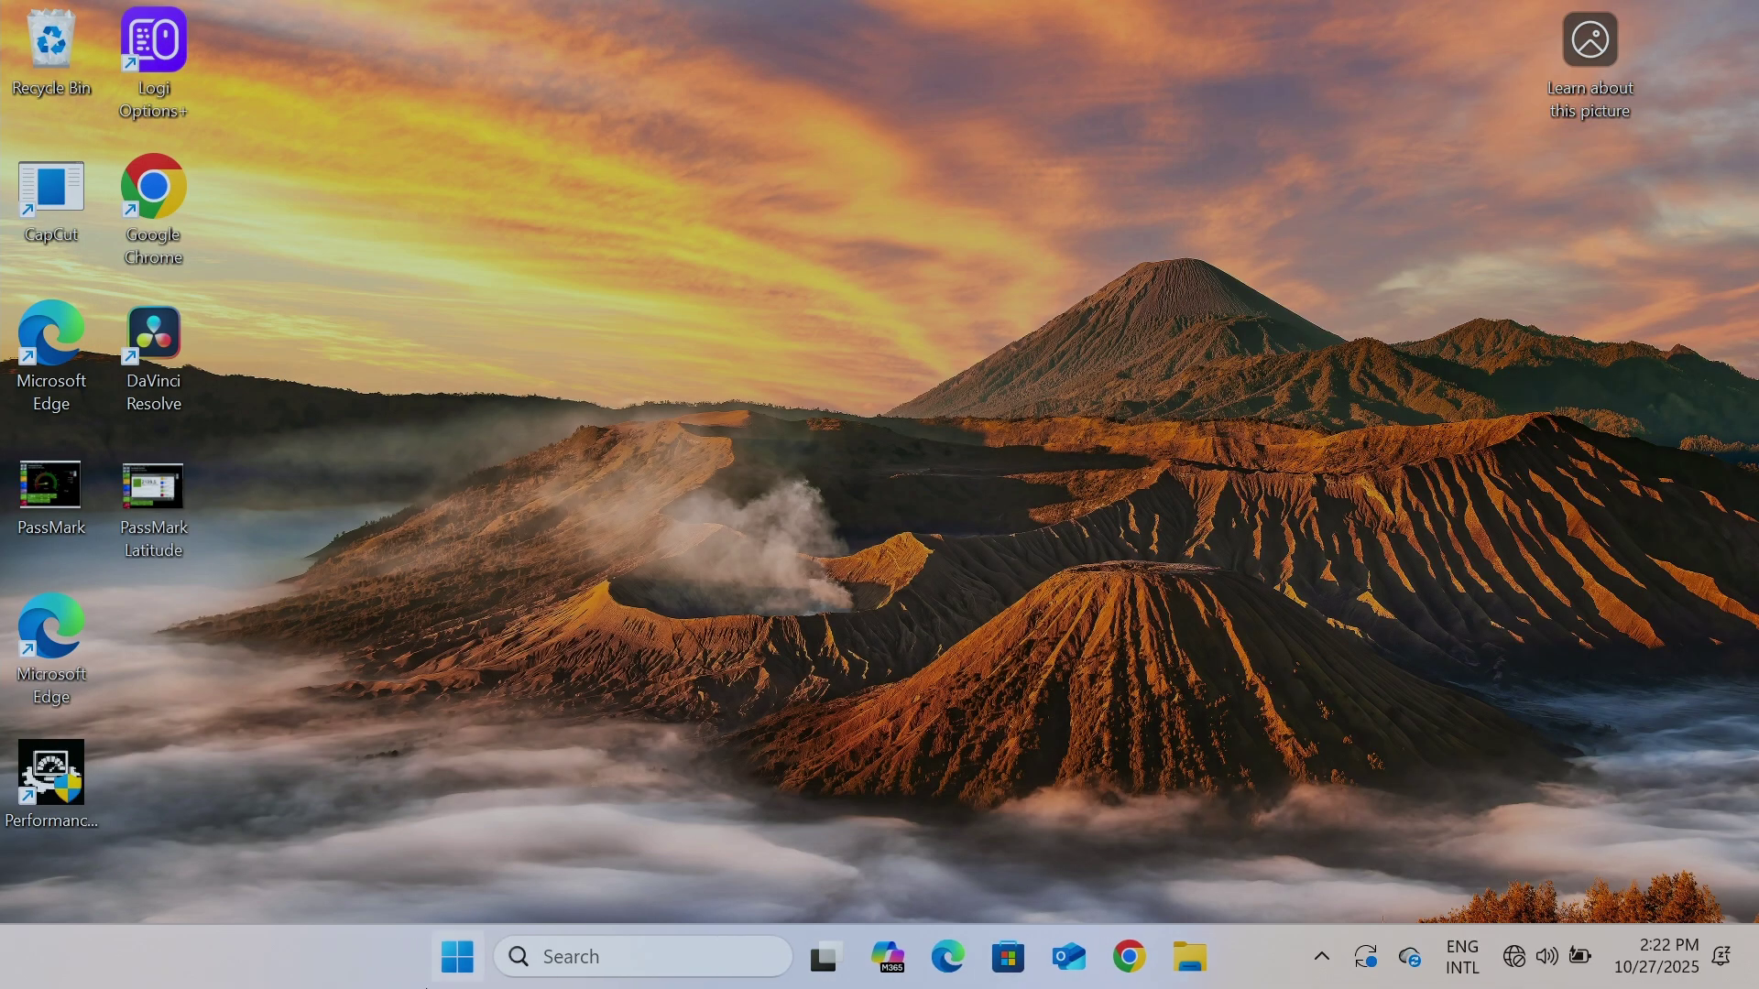
- Open the Network reset page within the advanced network settings of Windows
{"action": "right_click", "coordinate": [469, 960]}
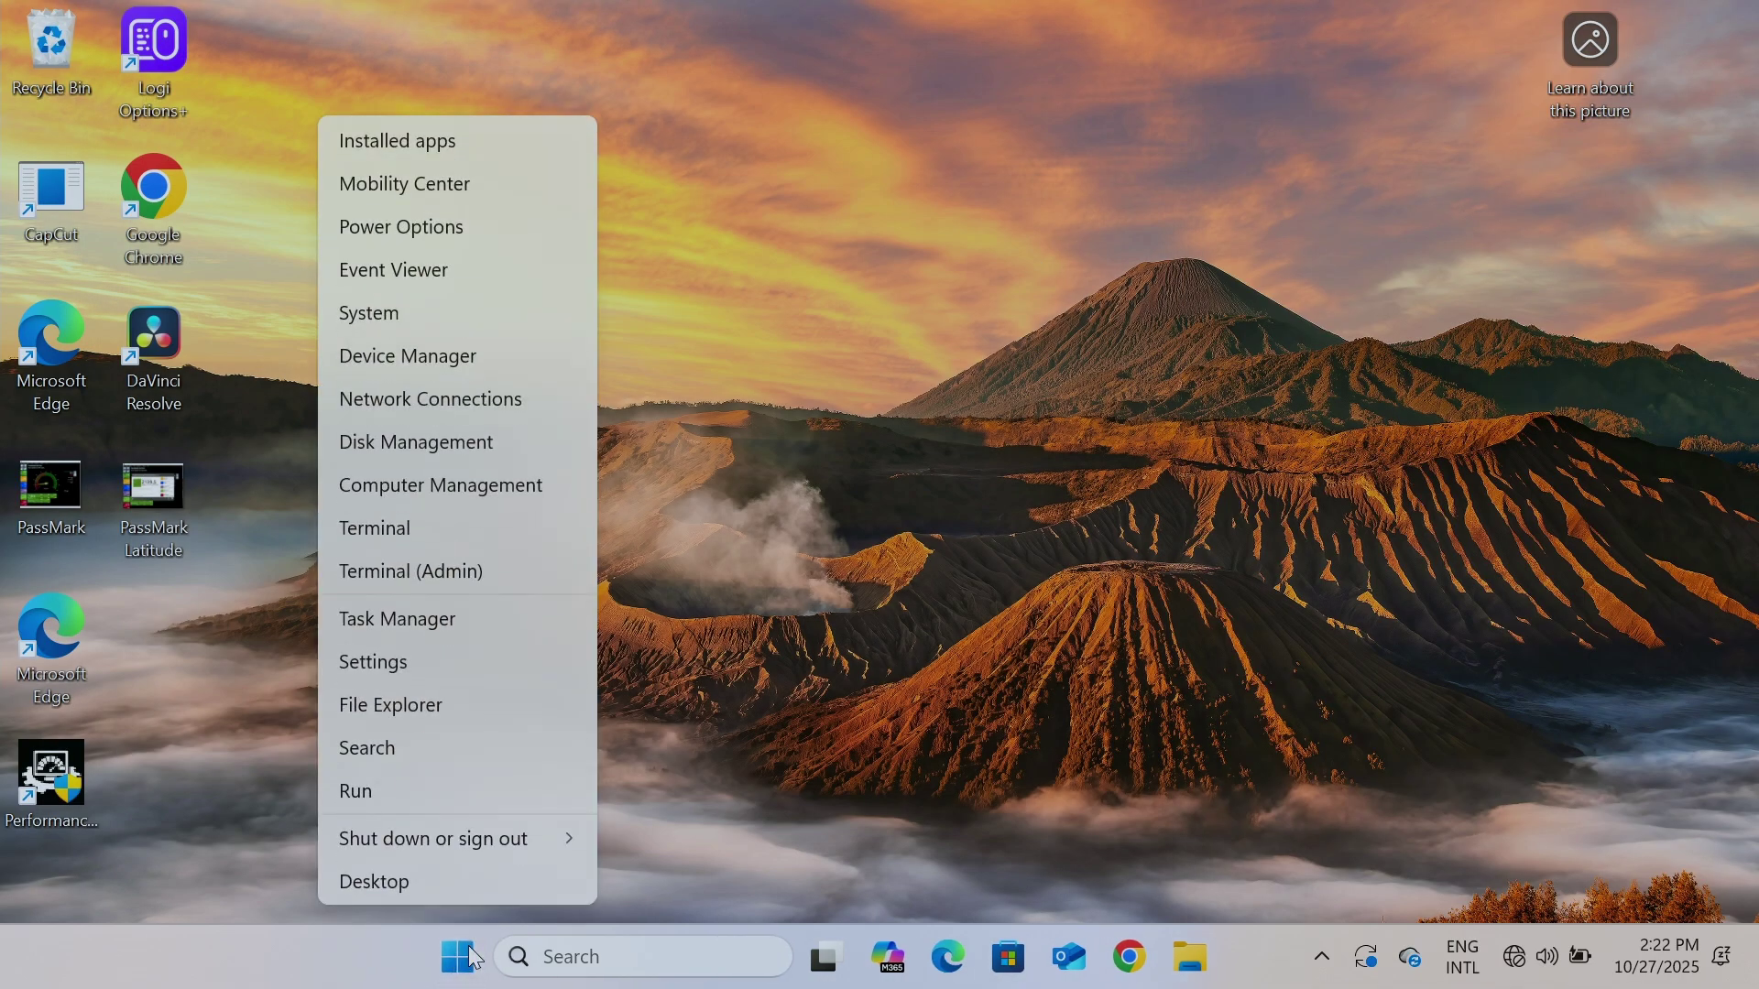
{"action": "left_click", "coordinate": [392, 403]}
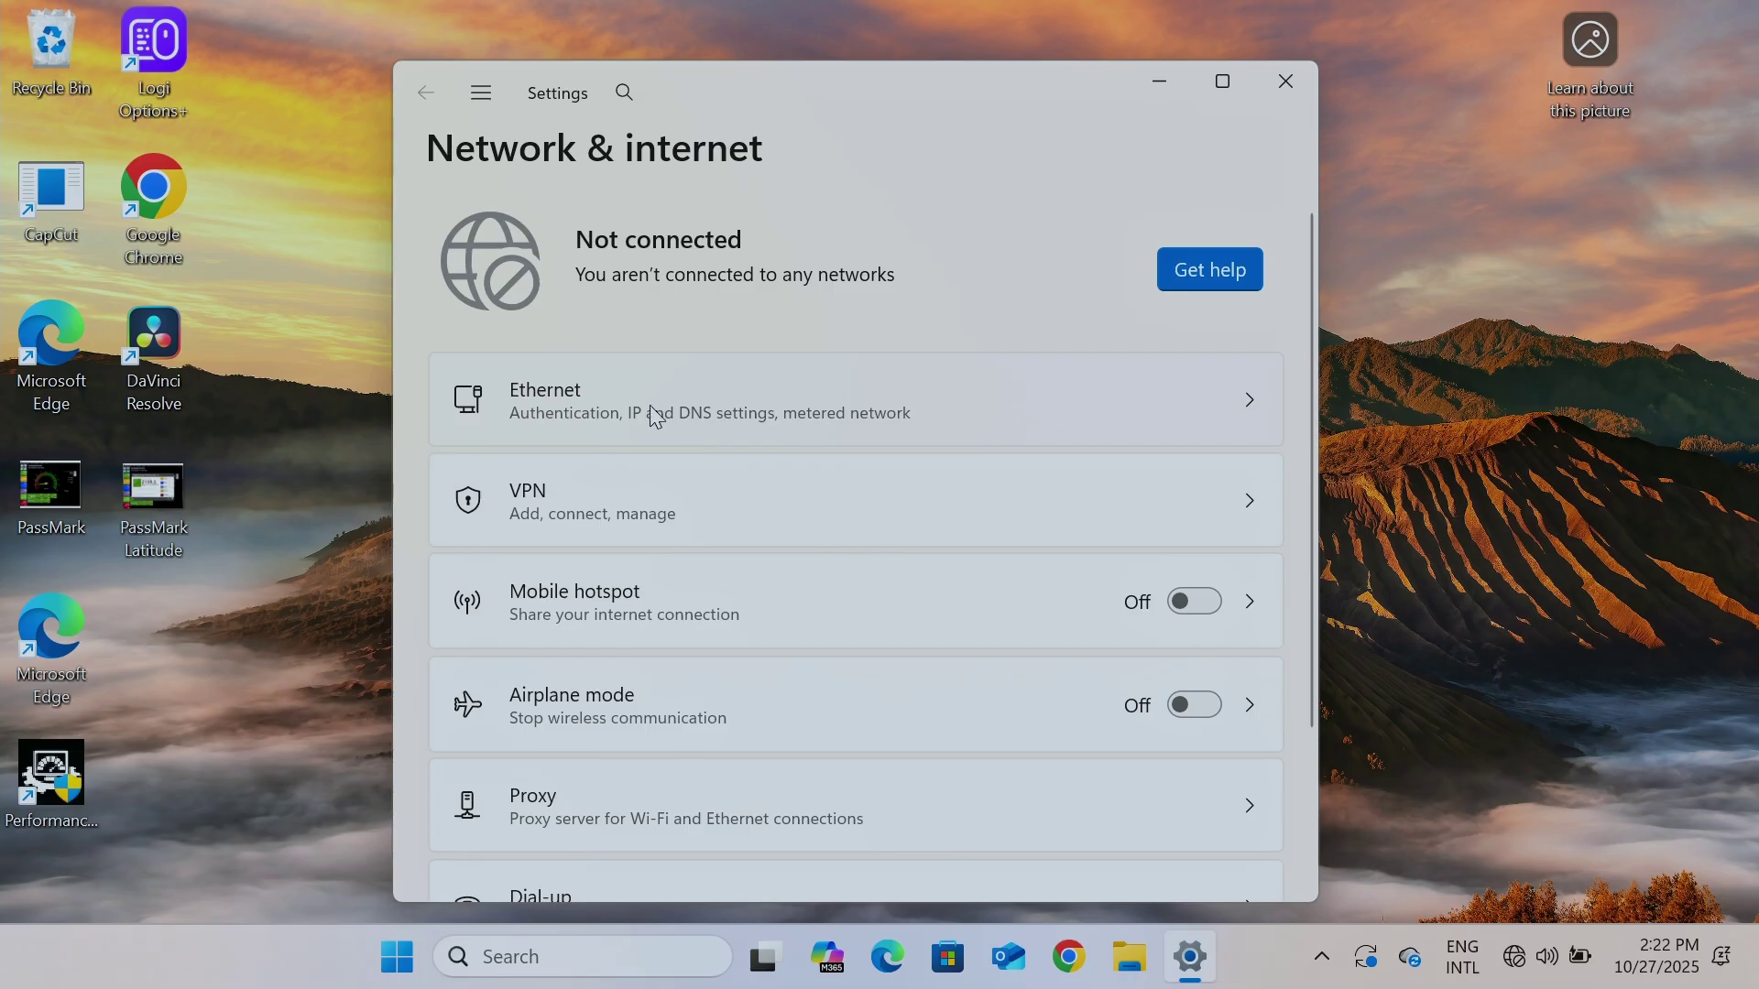
{"action": "scroll", "coordinate": [689, 422], "scroll_direction": "down", "scroll_amount": 3}
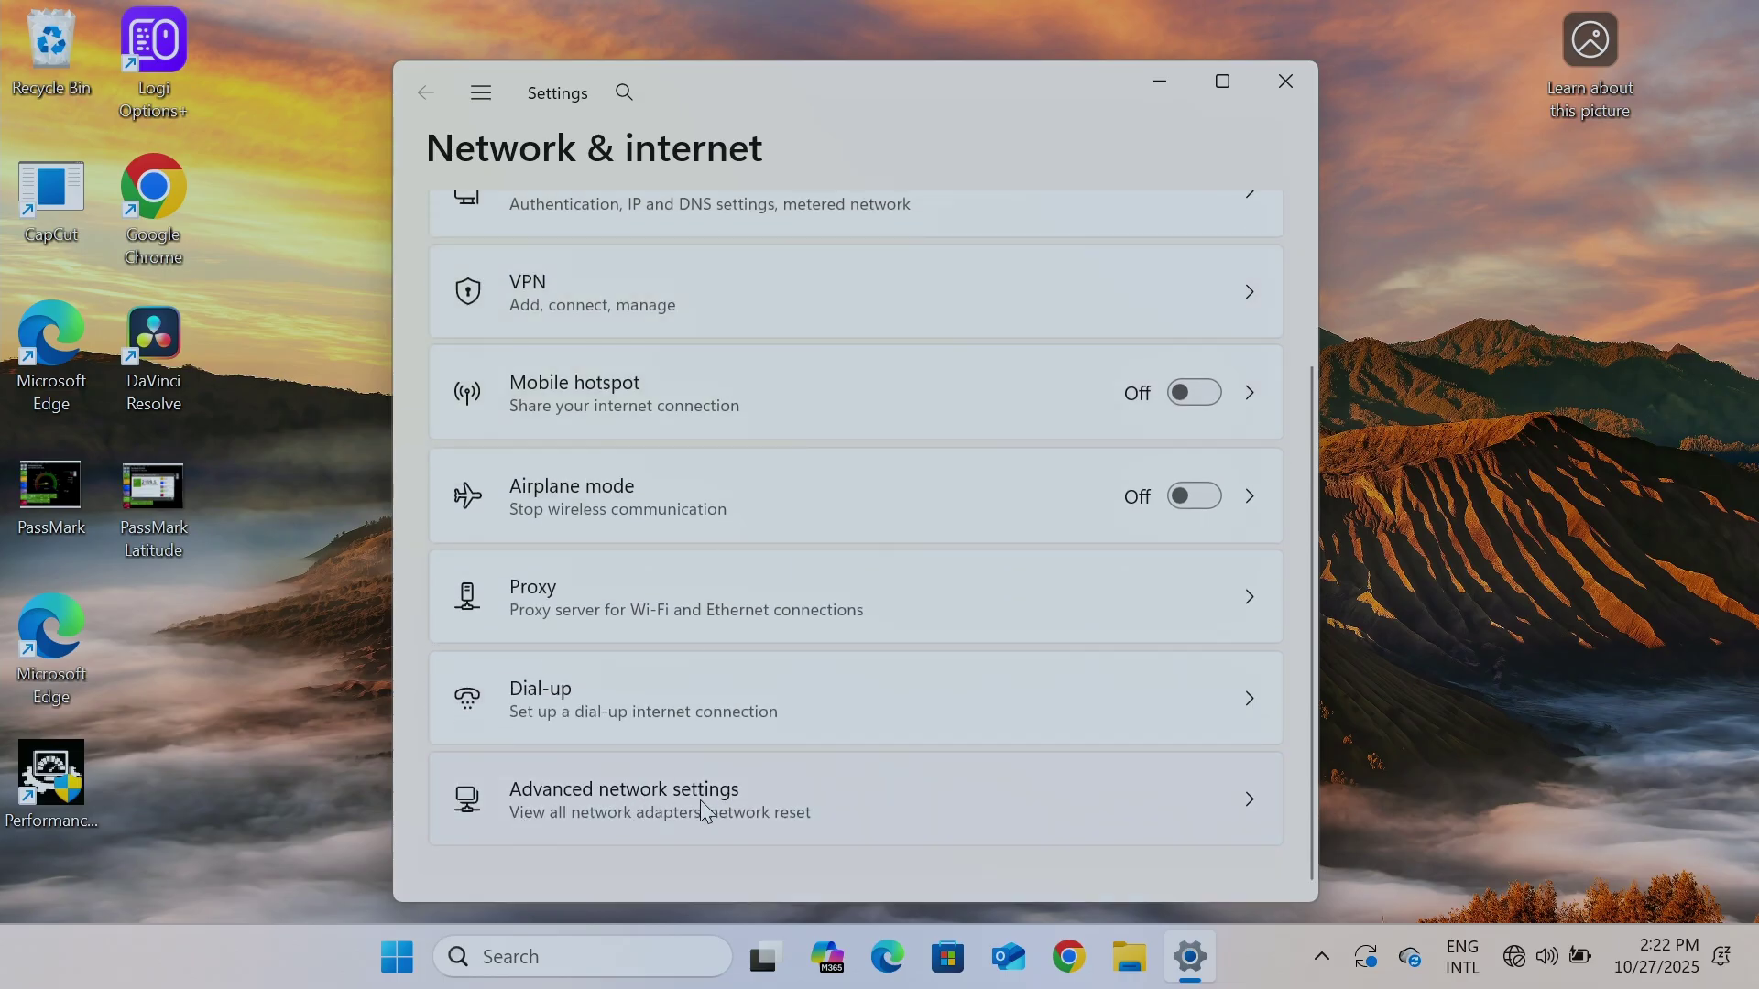
{"action": "left_click", "coordinate": [737, 814]}
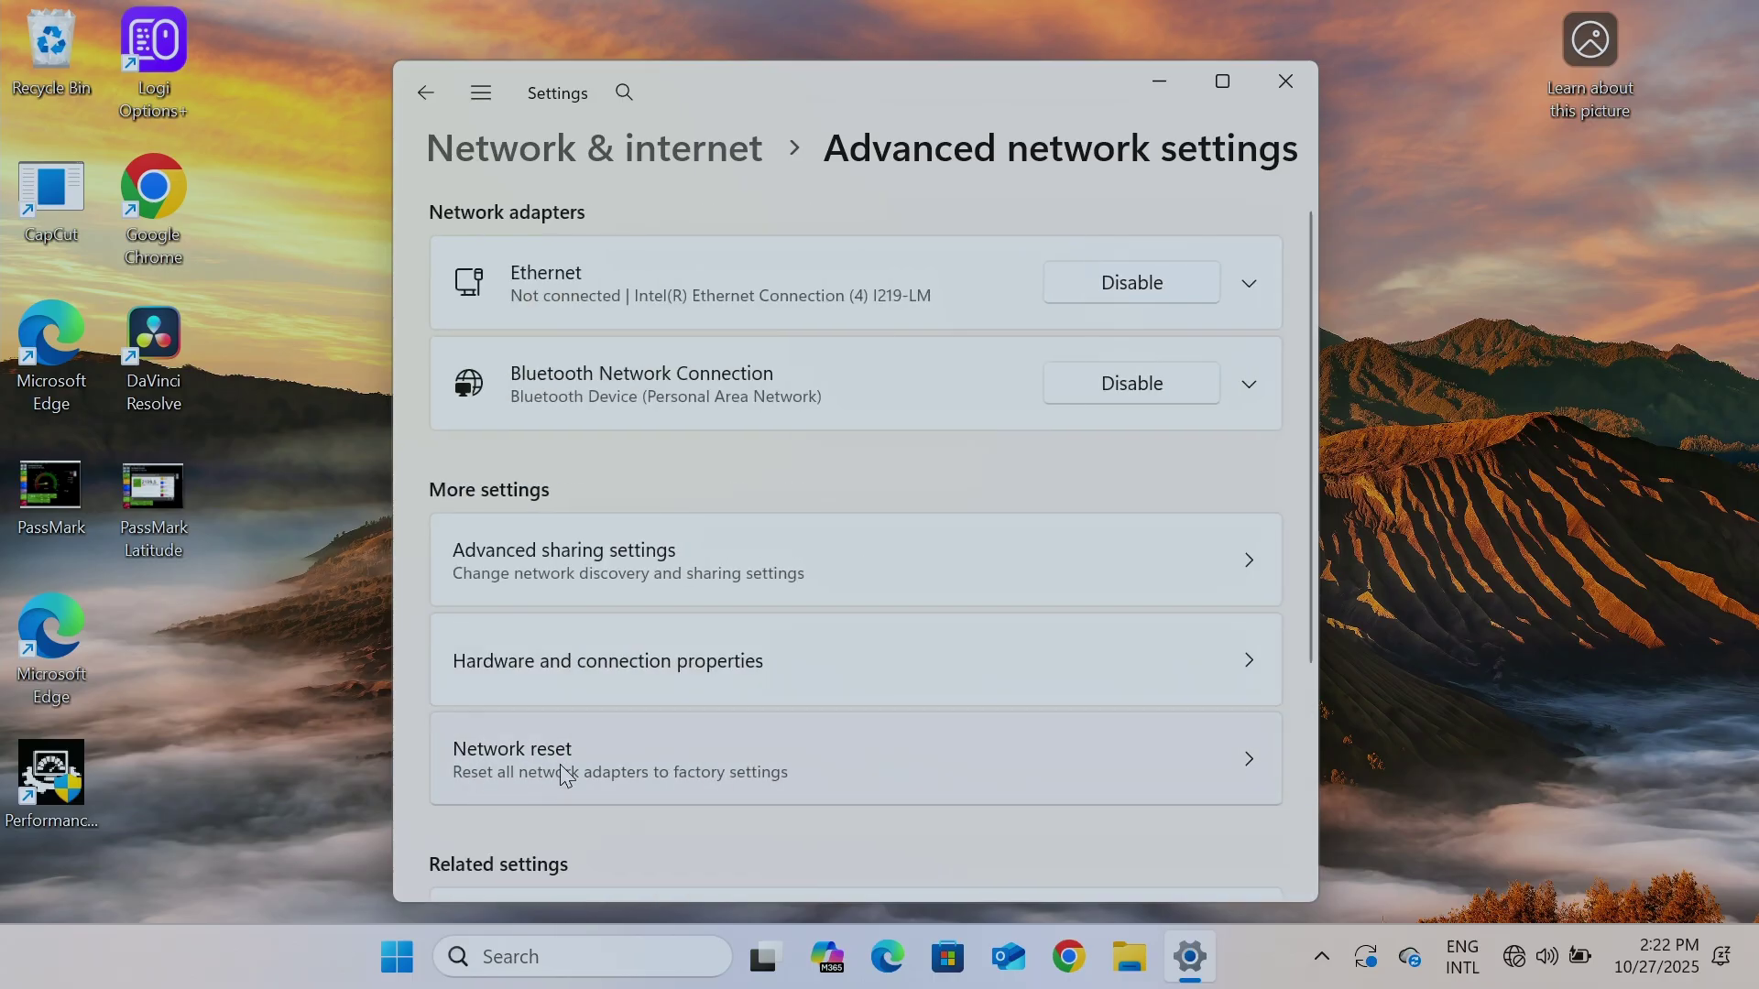
{"action": "left_click", "coordinate": [624, 760]}
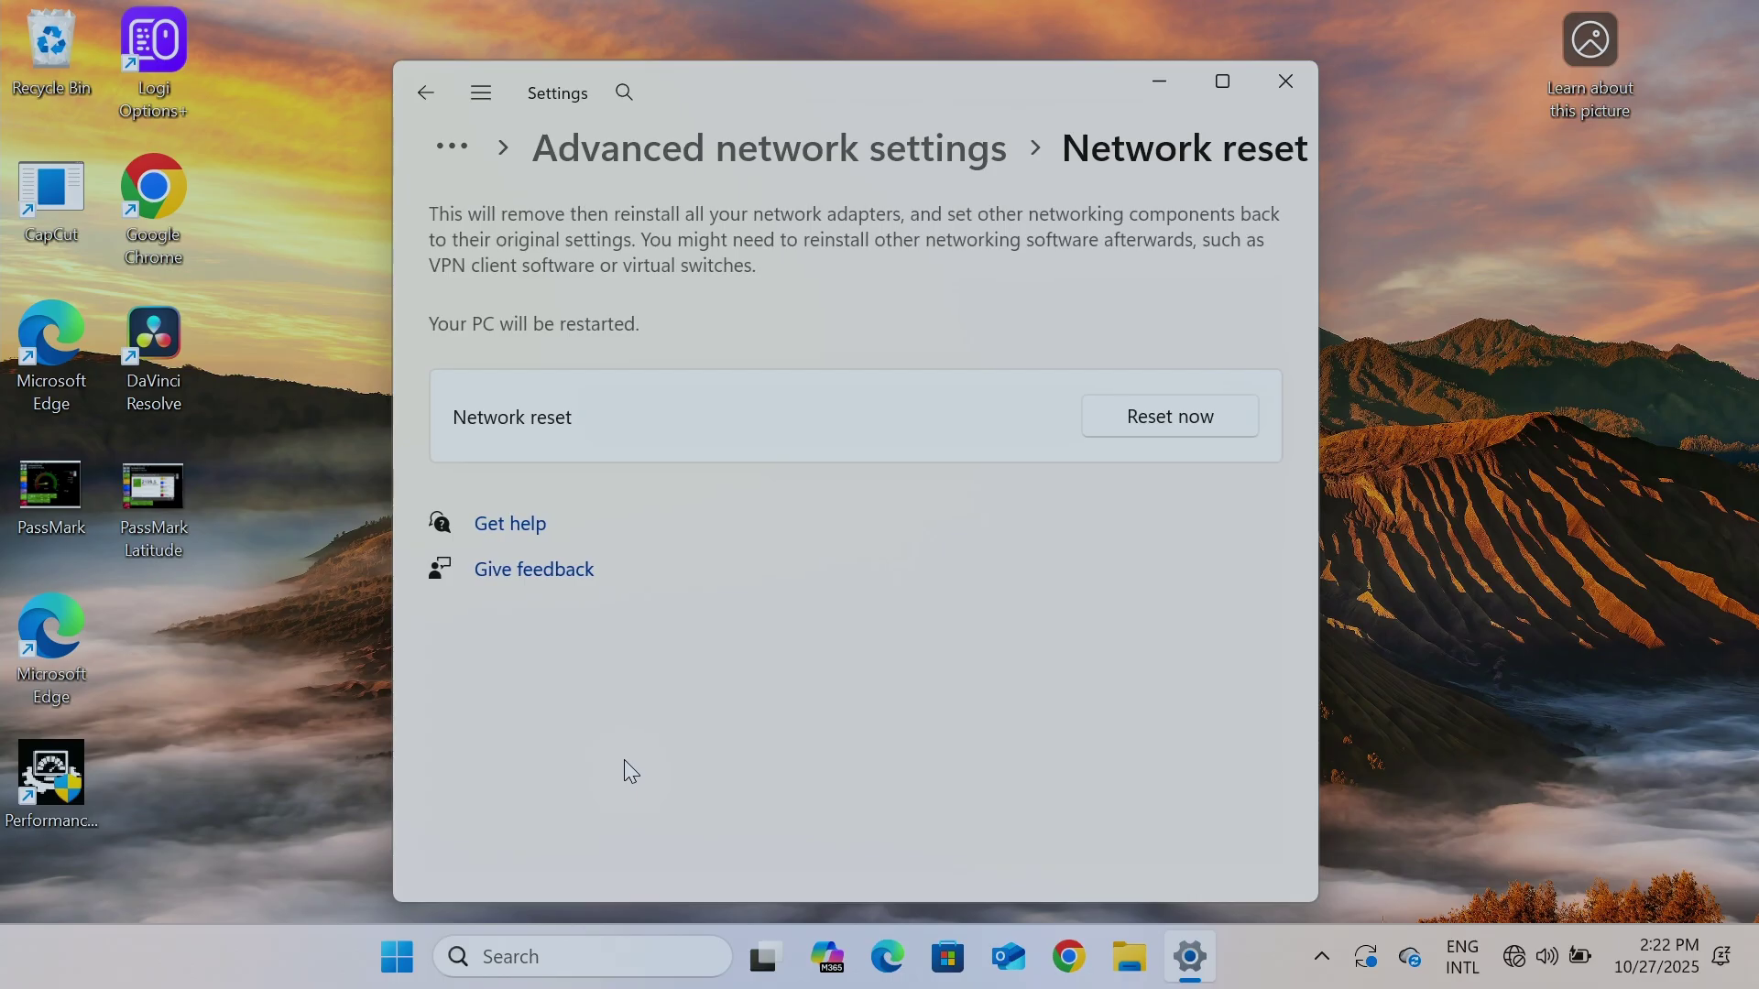
- Reset all network adapters, confirm the reset, dismiss the sign-out notice, and close Settings
{"action": "left_click", "coordinate": [1134, 417]}
{"action": "left_click", "coordinate": [710, 586]}
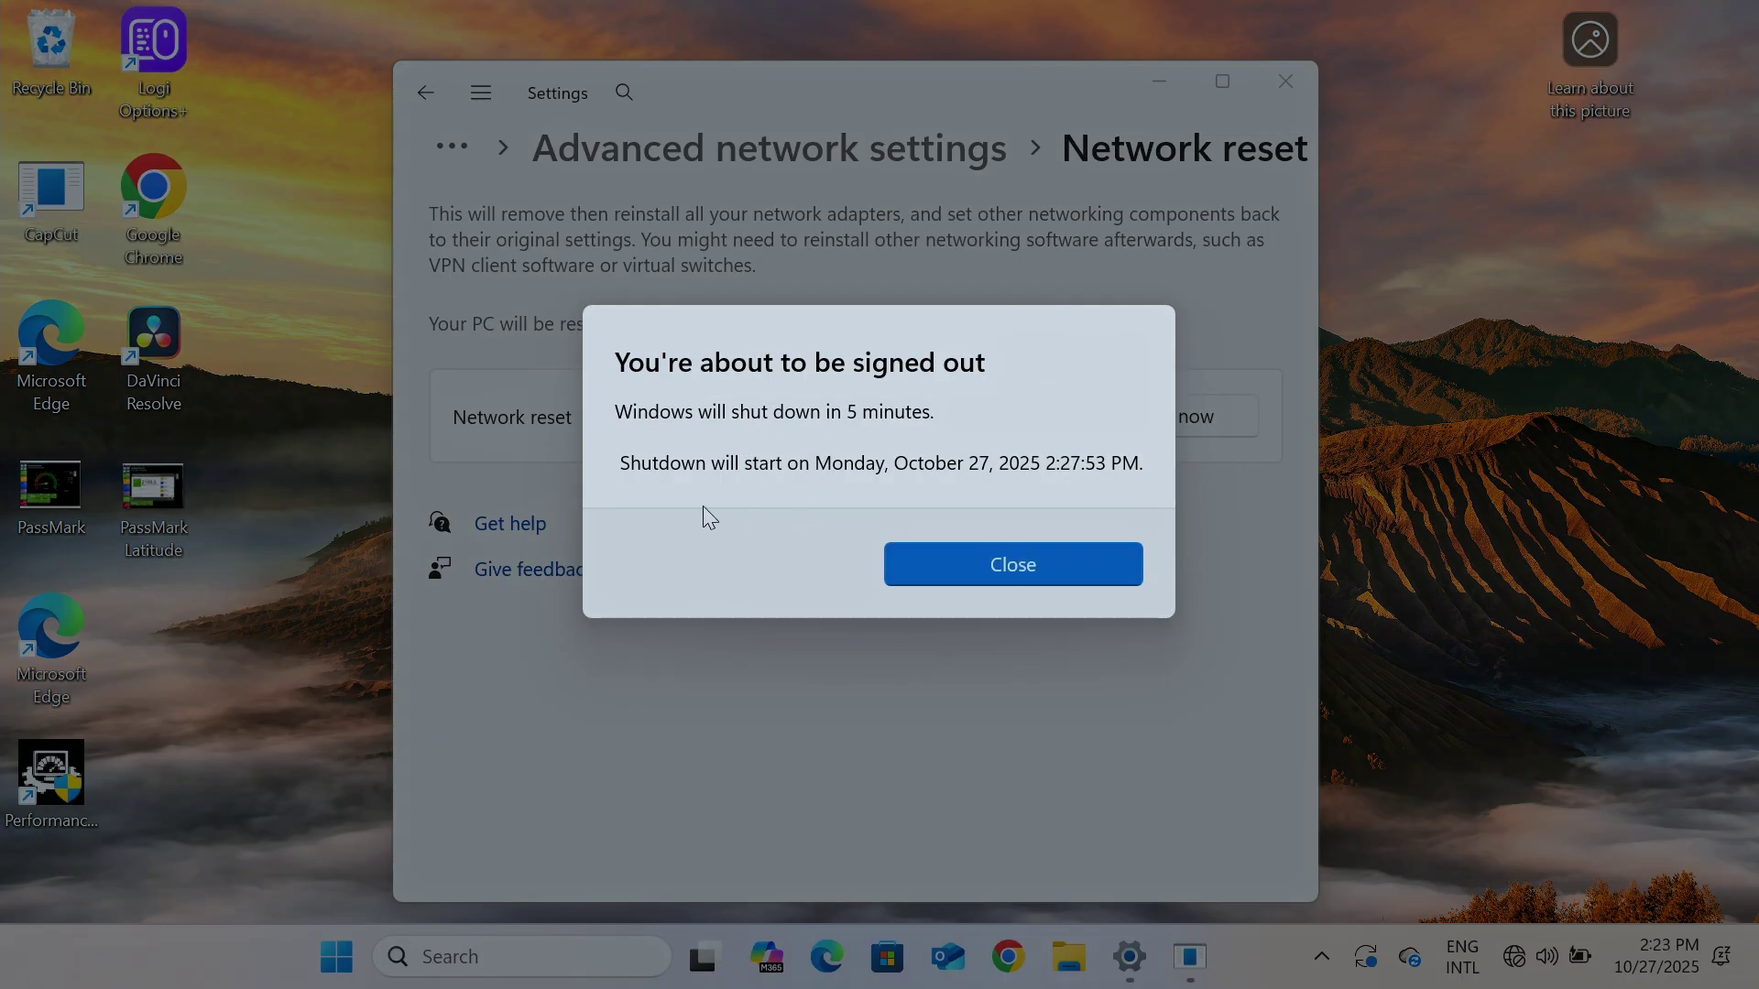
{"action": "left_click", "coordinate": [1031, 573]}
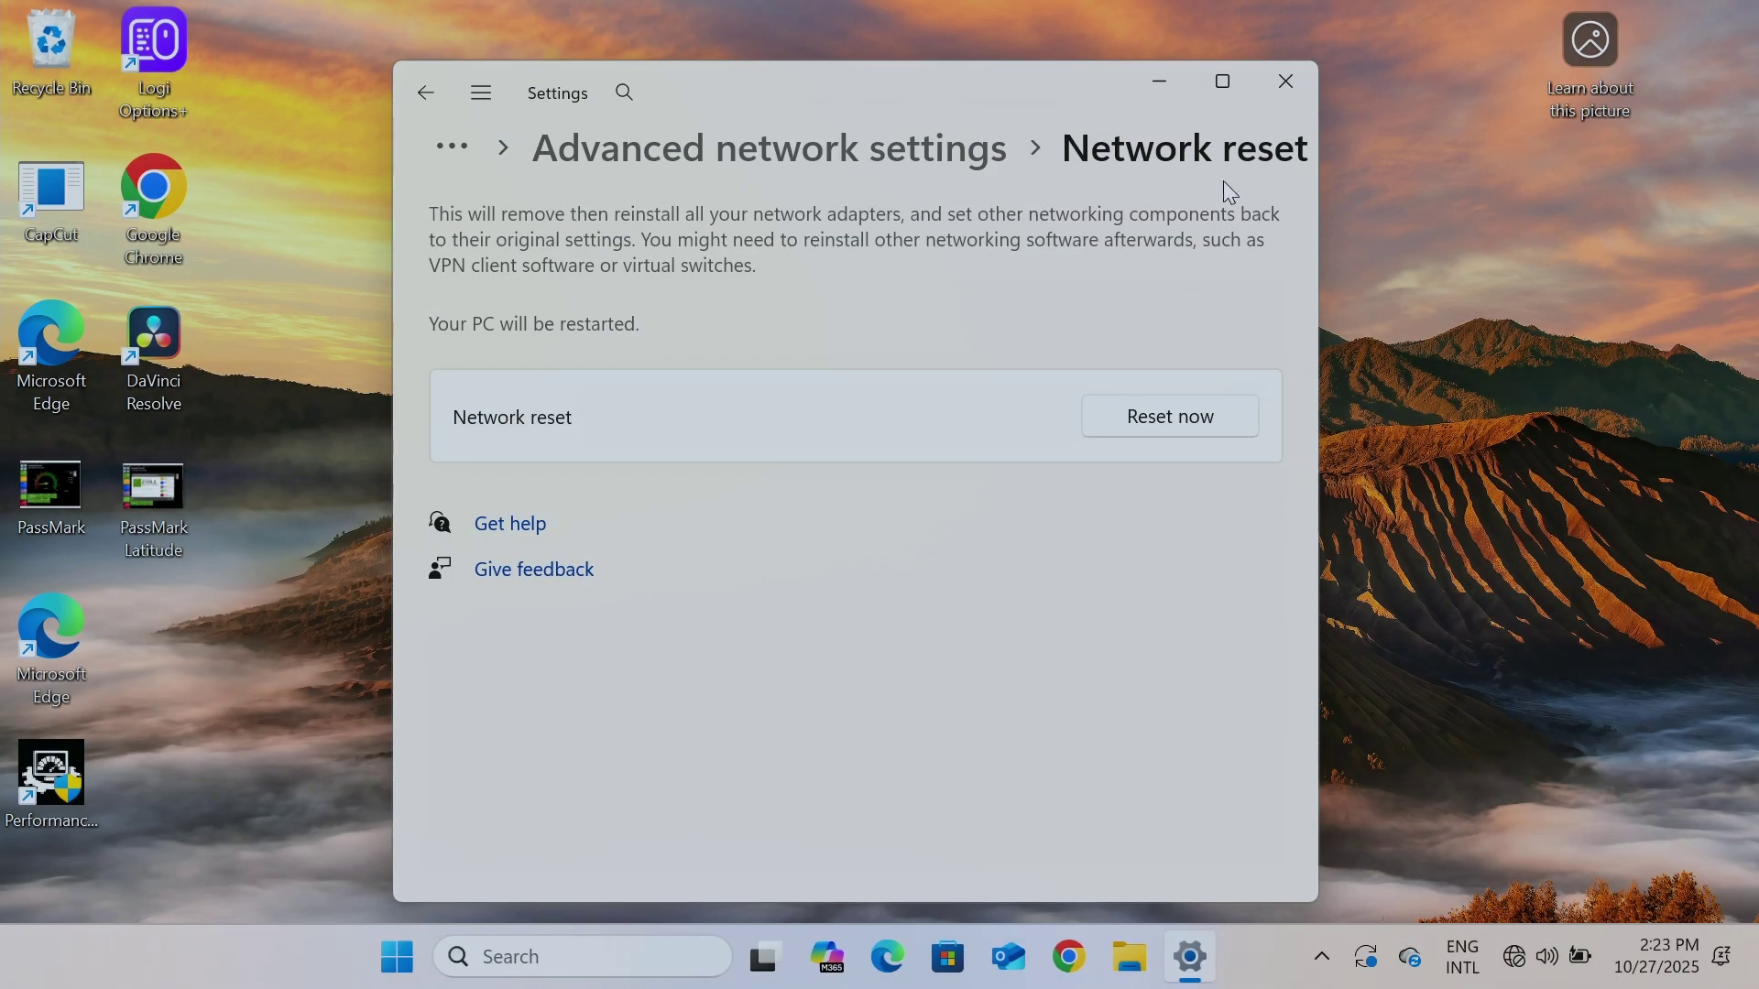
{"action": "left_click", "coordinate": [1290, 87]}
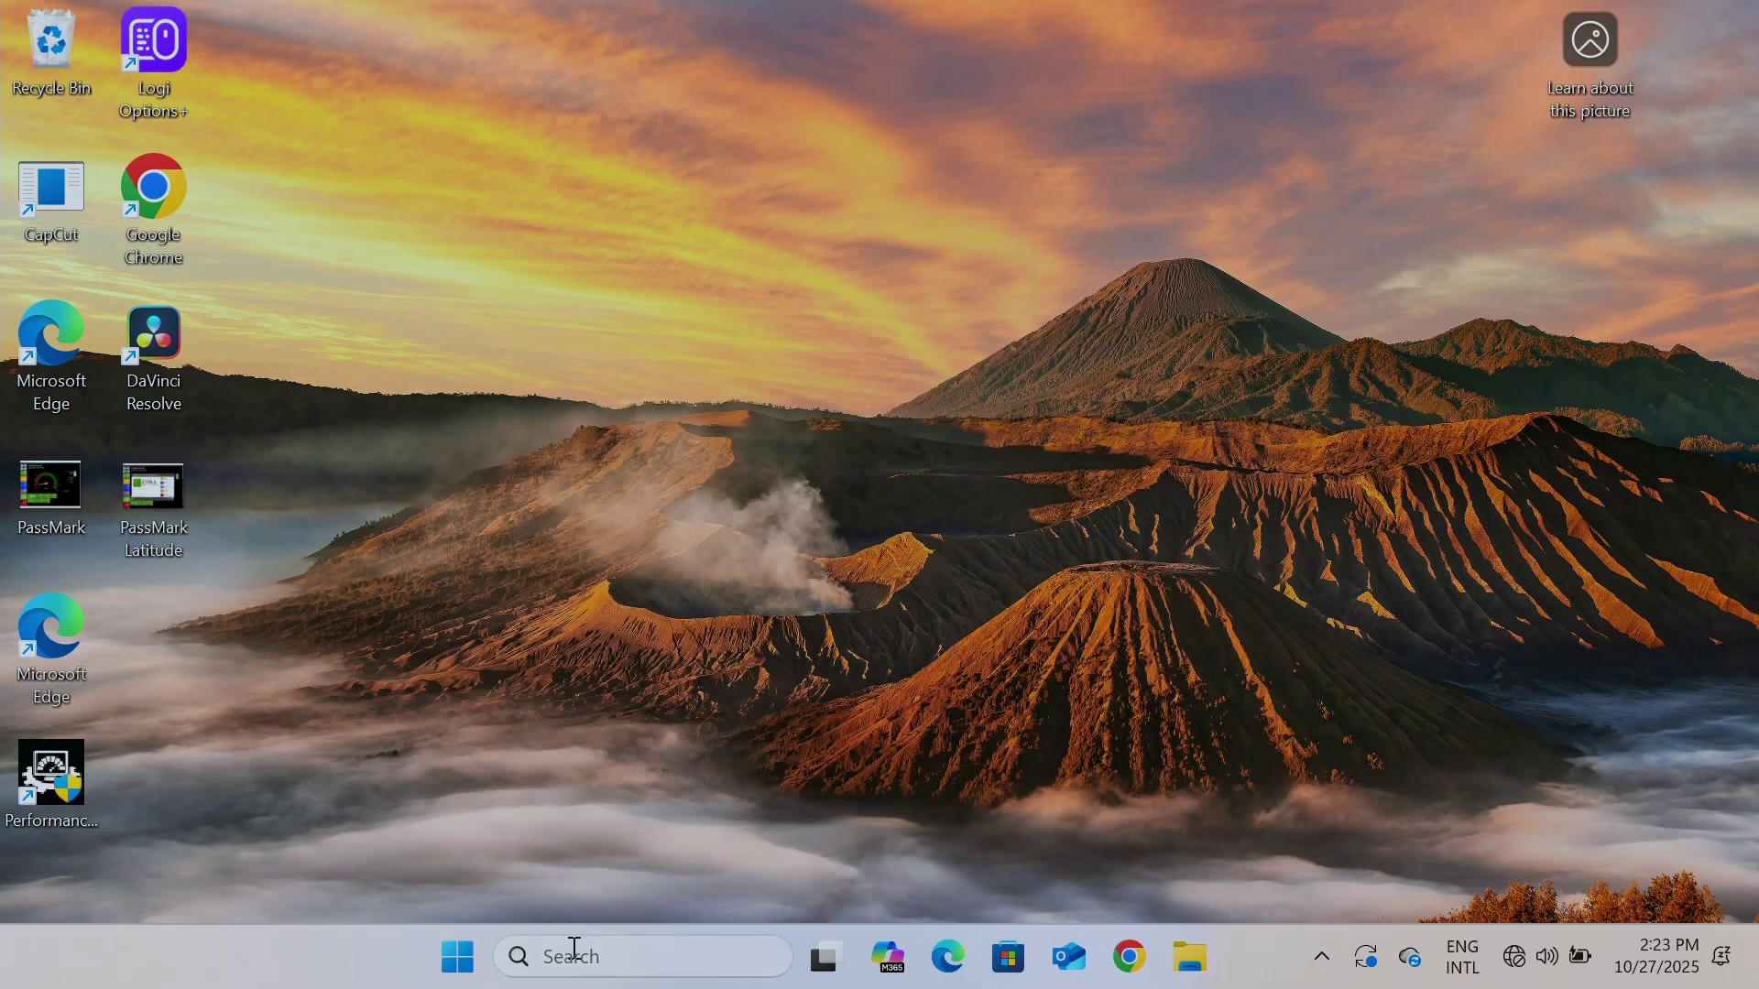
- Restart the computer to complete the network reset
{"action": "right_click", "coordinate": [457, 958]}
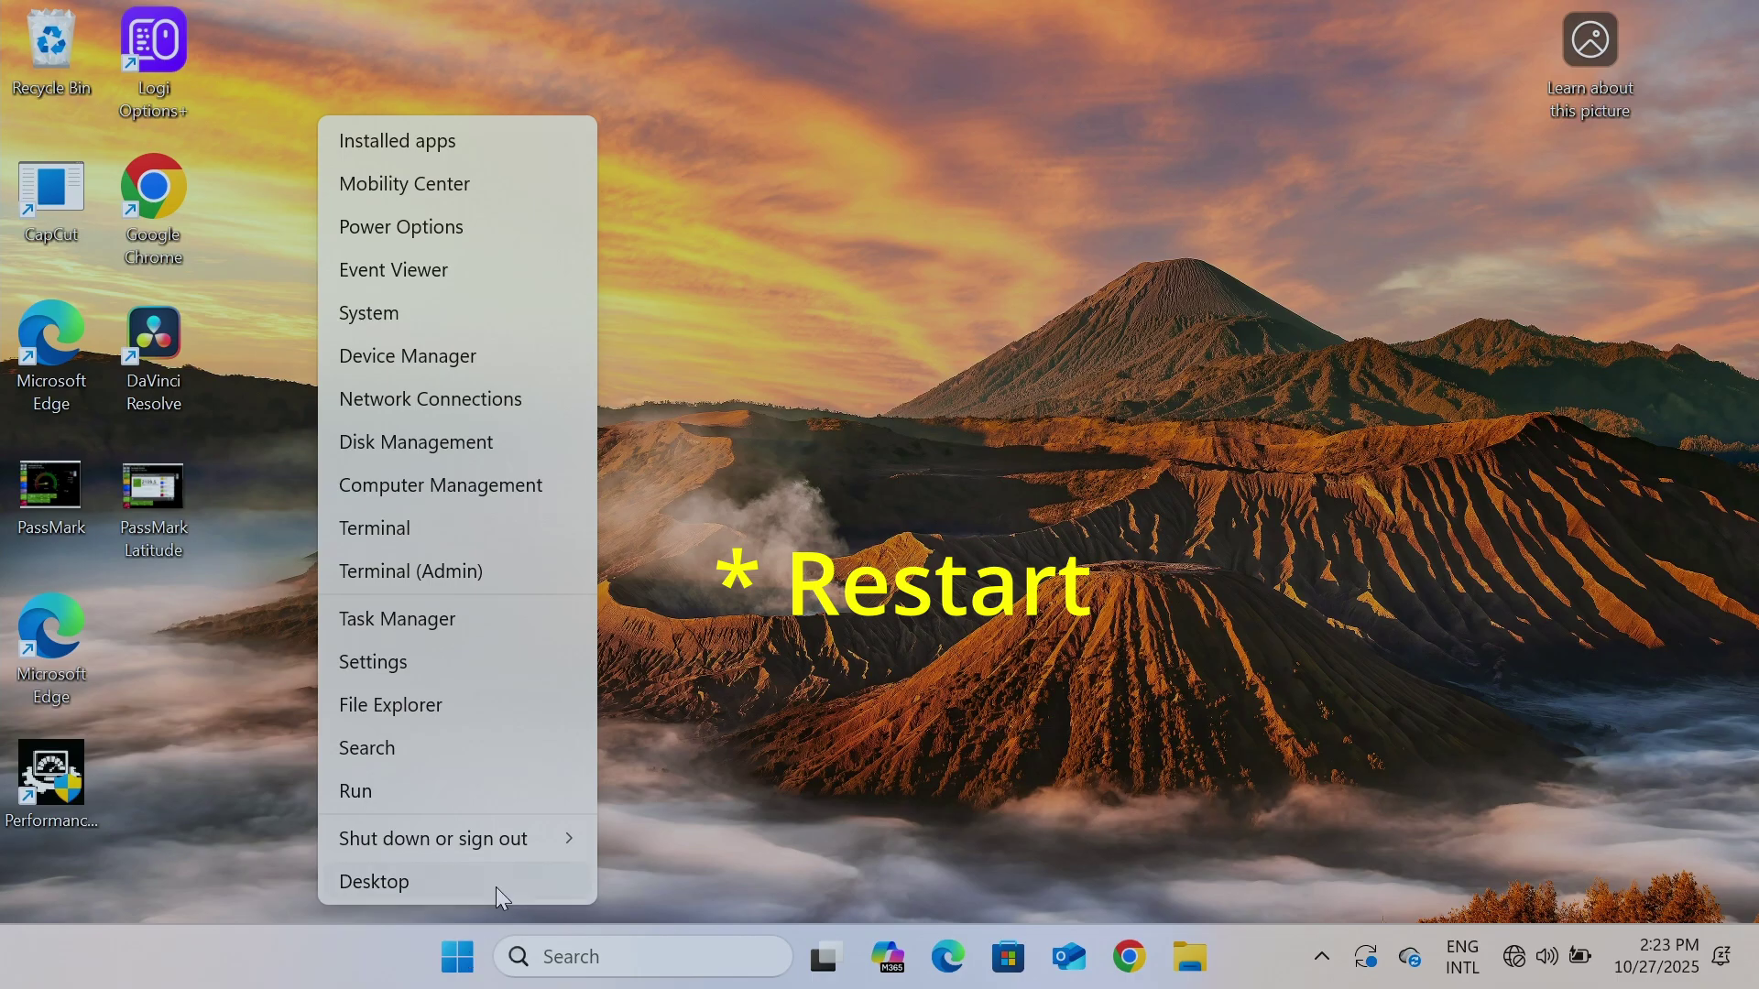
{"action": "mouse_move", "coordinate": [486, 840]}
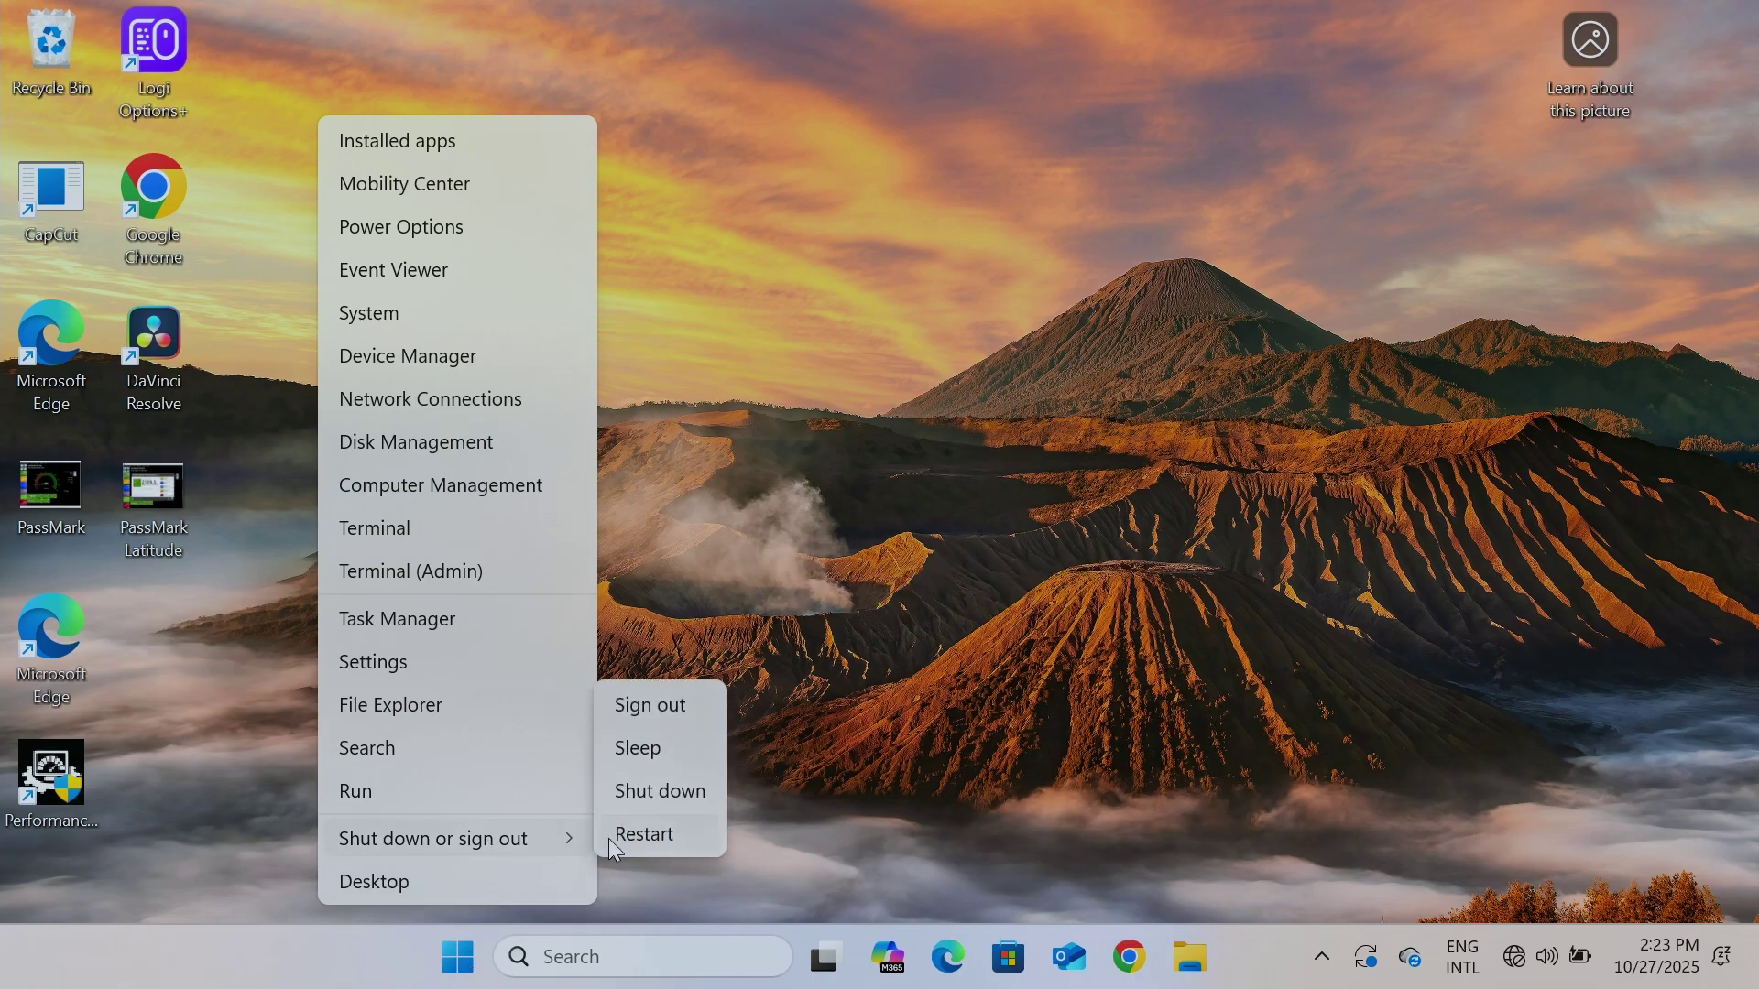
{"action": "left_click", "coordinate": [651, 856]}
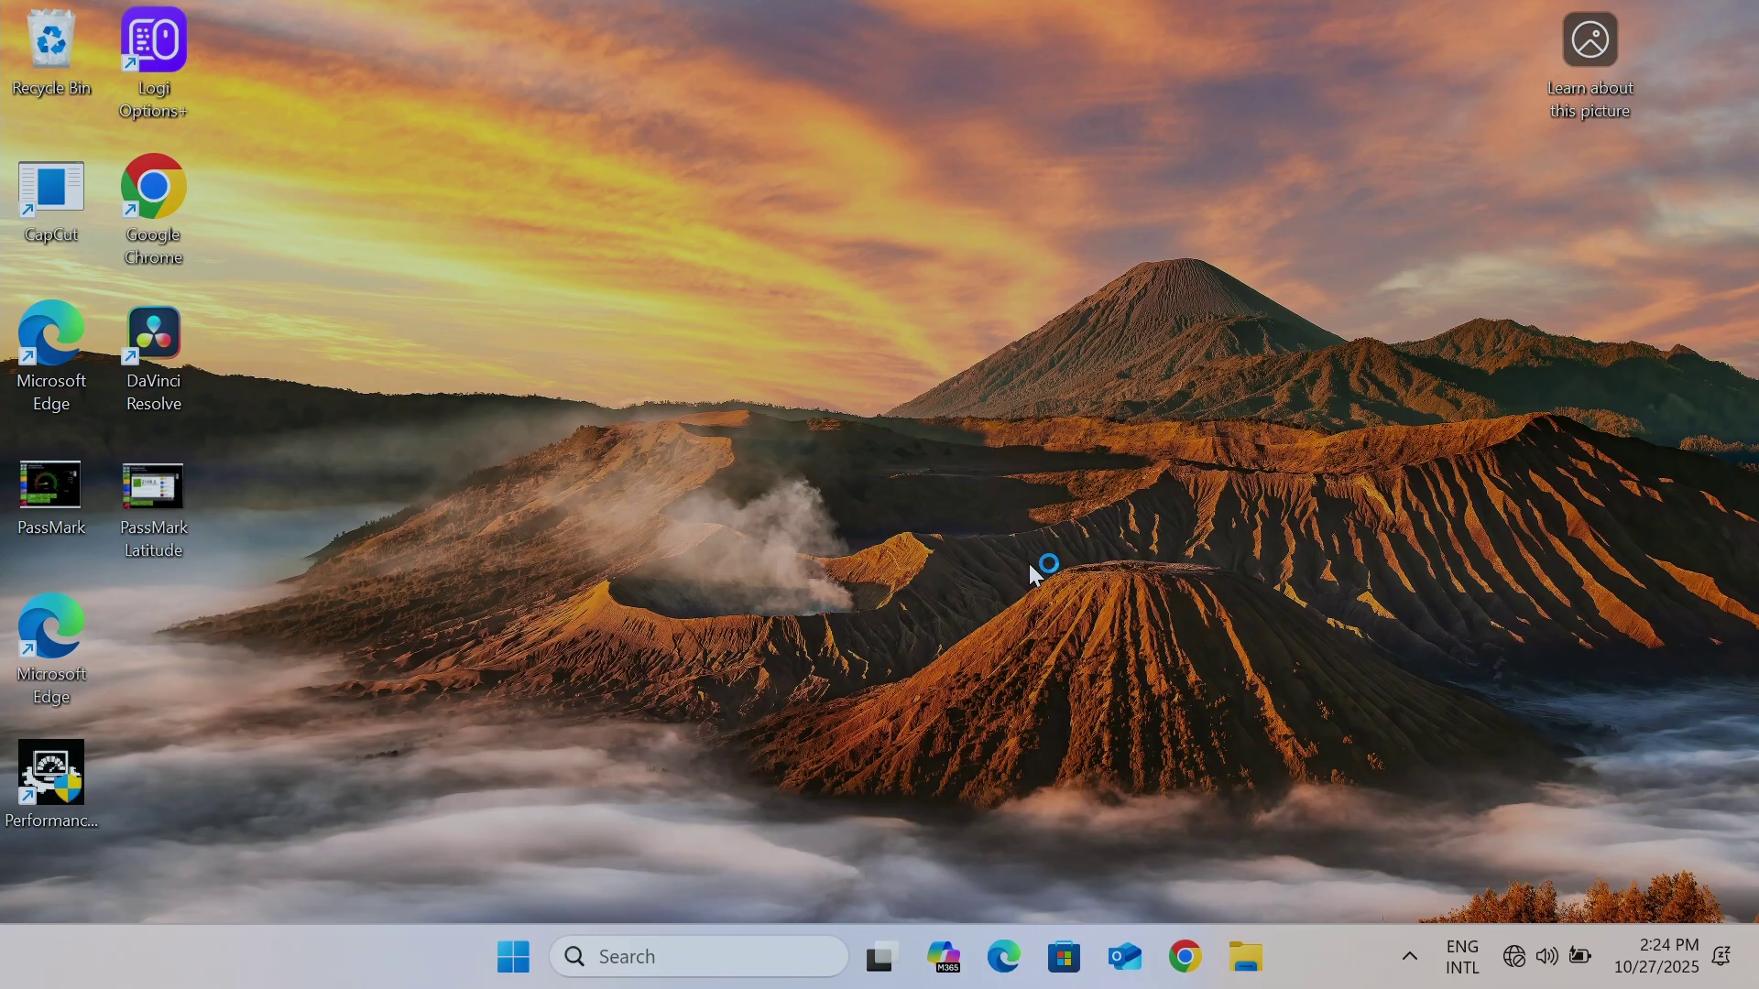
- Search Windows for "net" and open the Find and fix network problems troubleshooter
{"action": "left_click", "coordinate": [622, 956]}
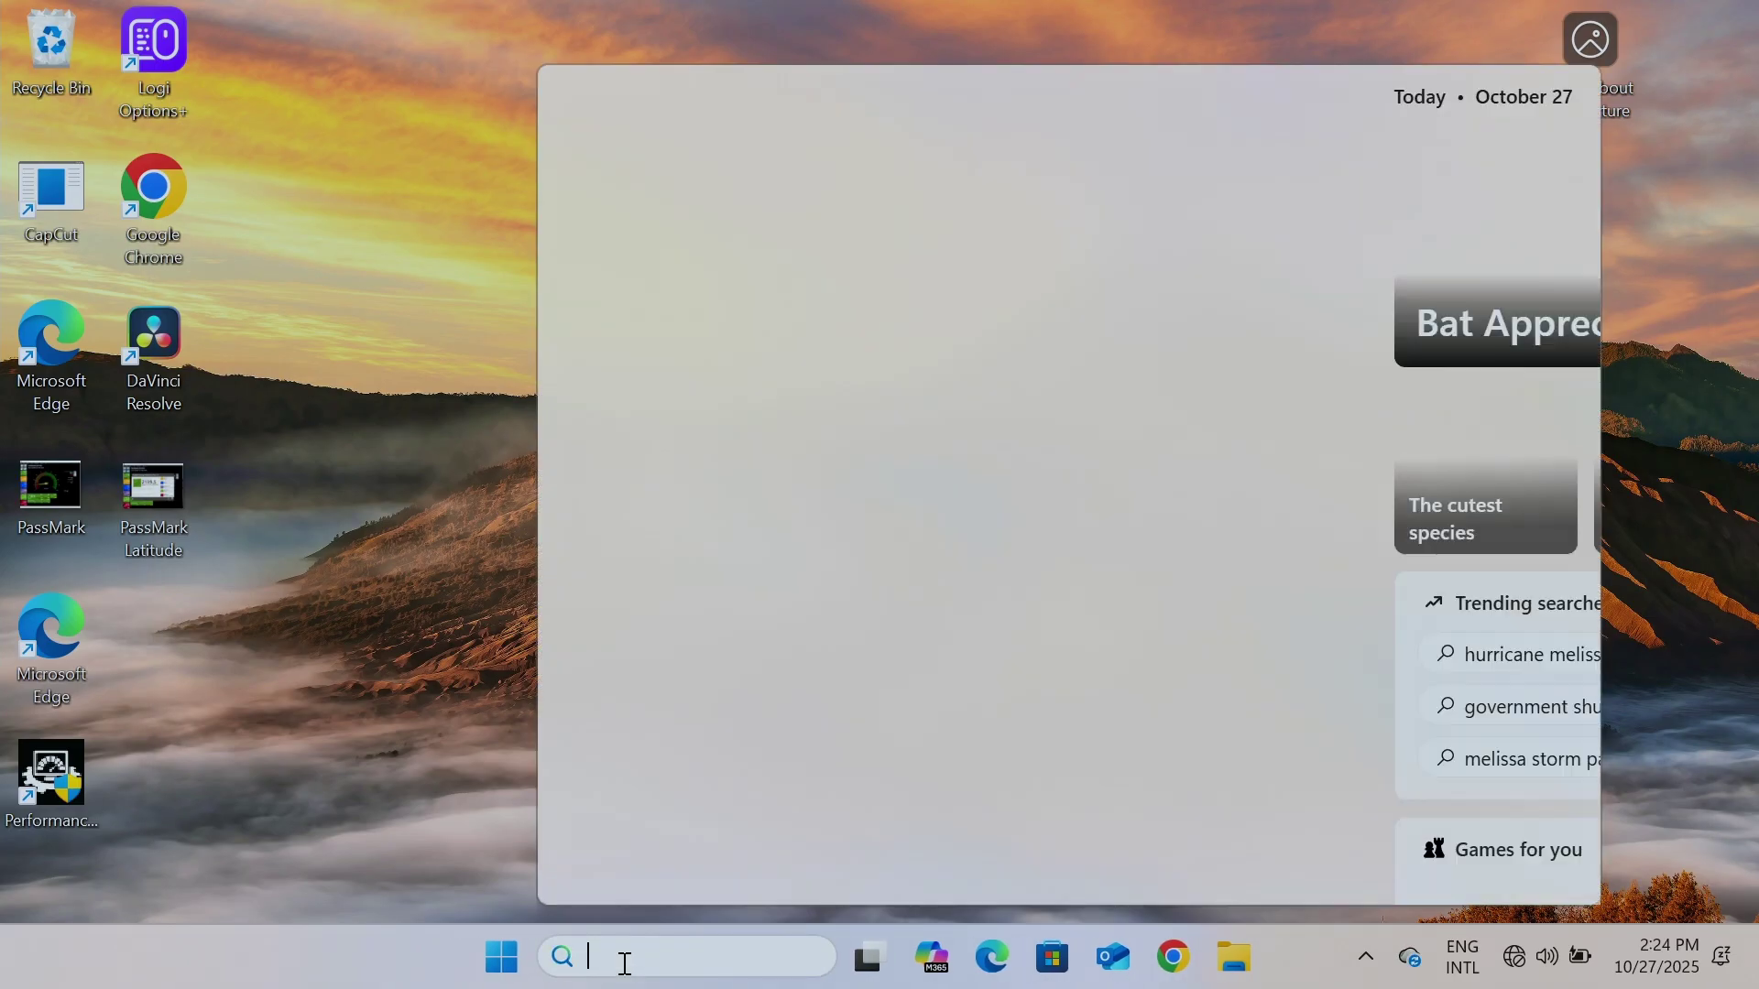
{"action": "type", "text": "net"}
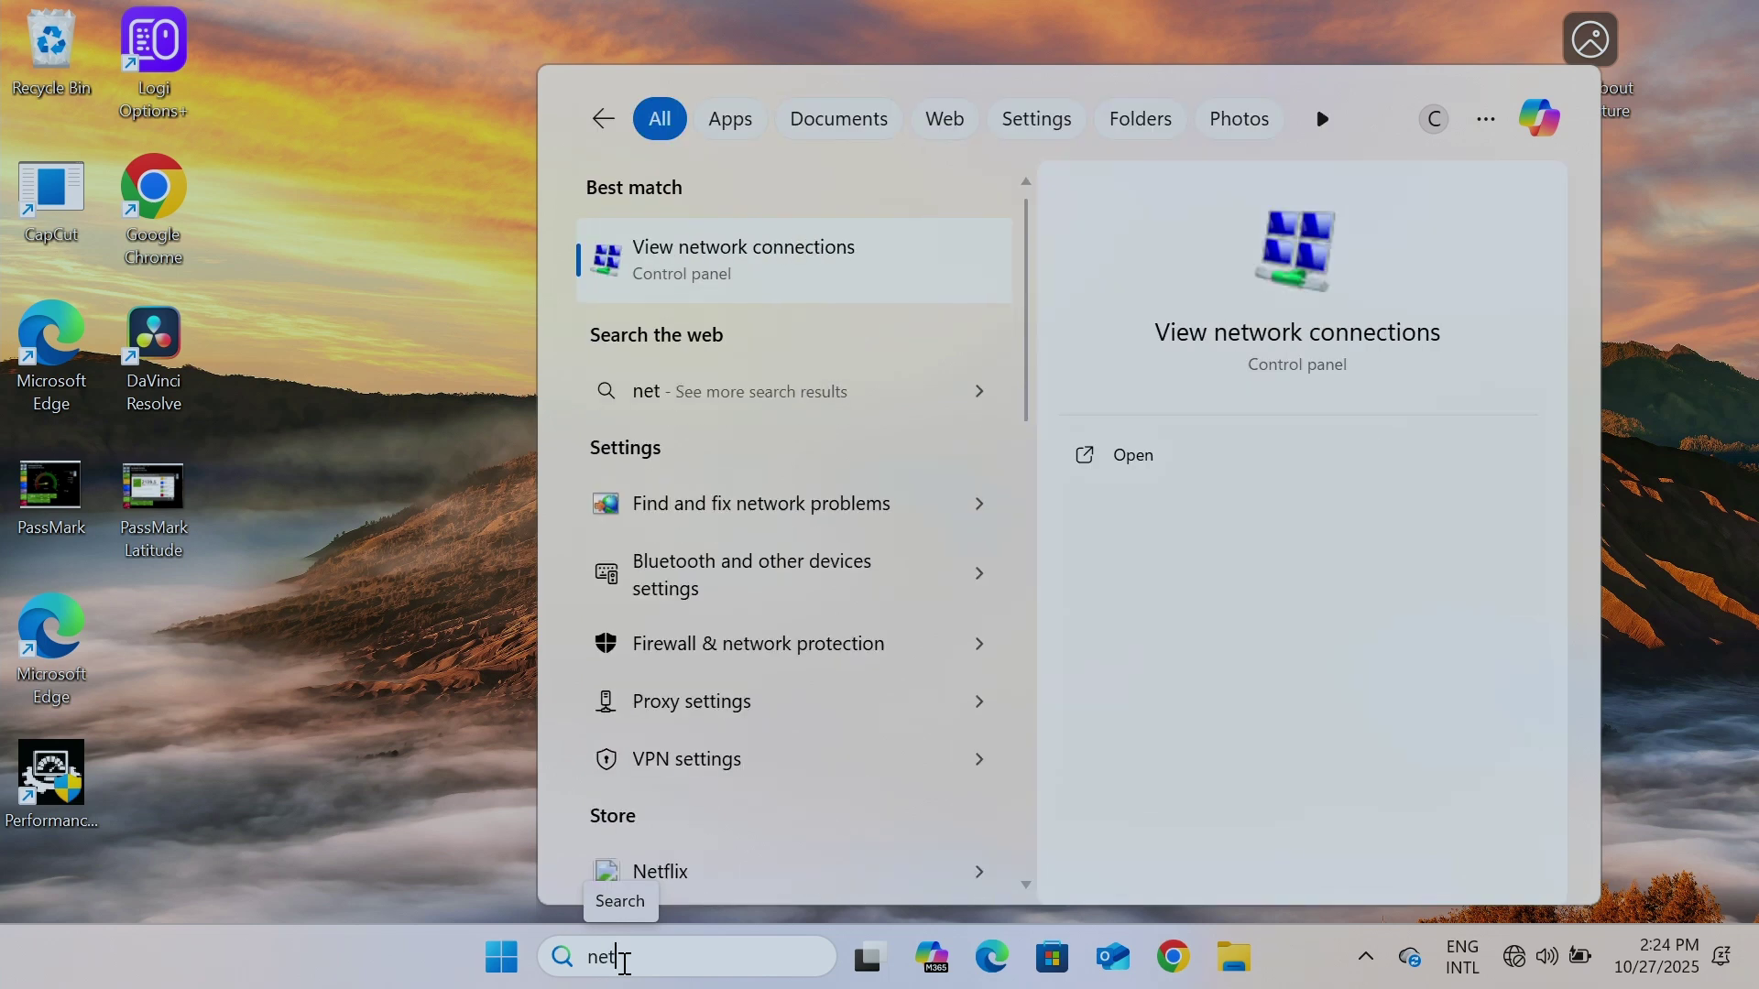
{"action": "scroll", "coordinate": [675, 381], "scroll_direction": "down", "scroll_amount": 3}
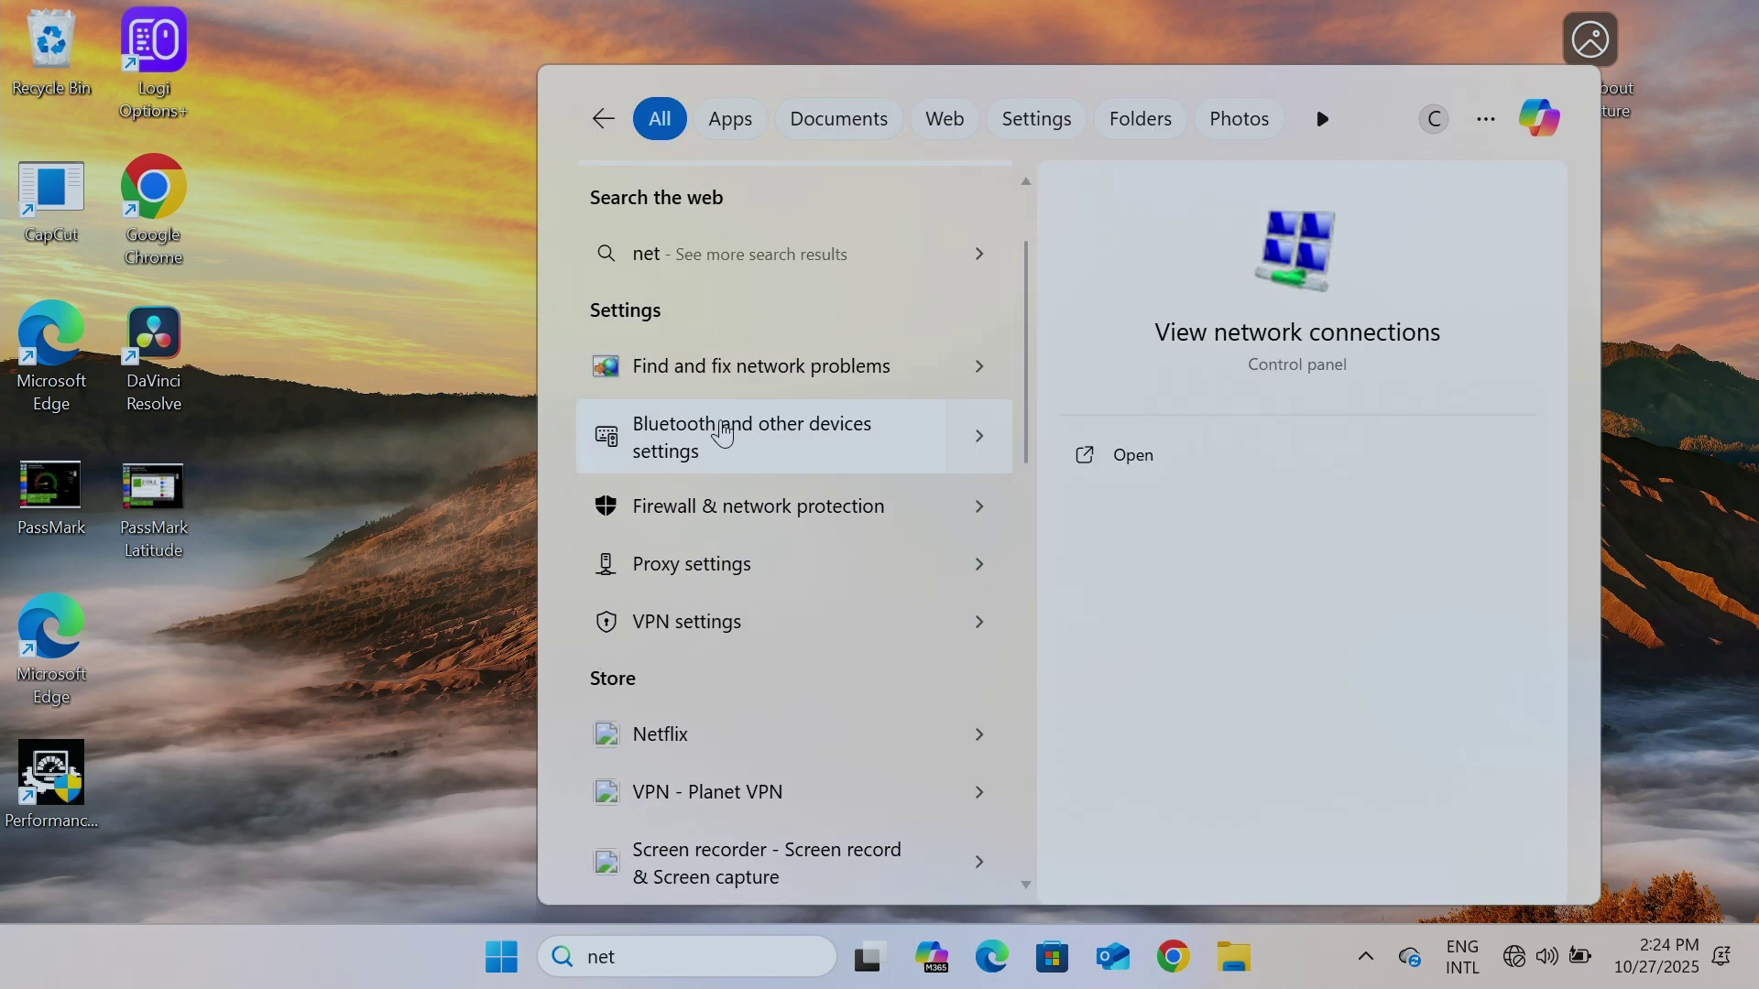
{"action": "scroll", "coordinate": [724, 433], "scroll_direction": "up", "scroll_amount": 1}
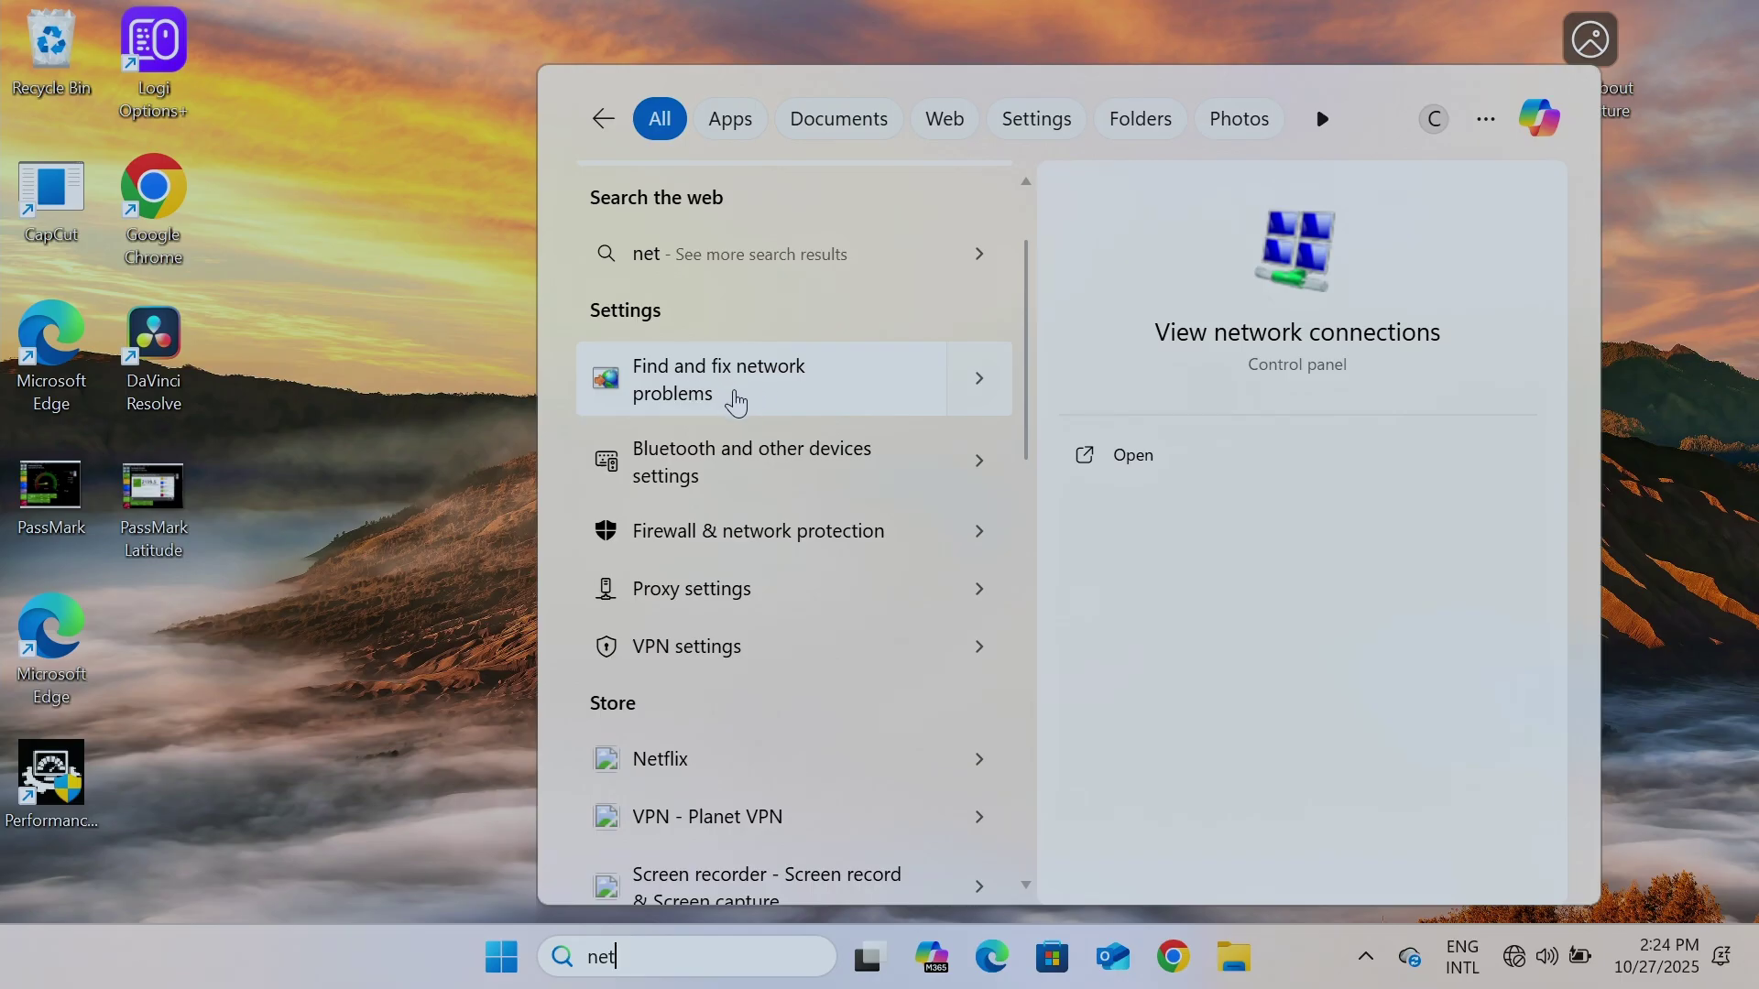
{"action": "left_click", "coordinate": [736, 401]}
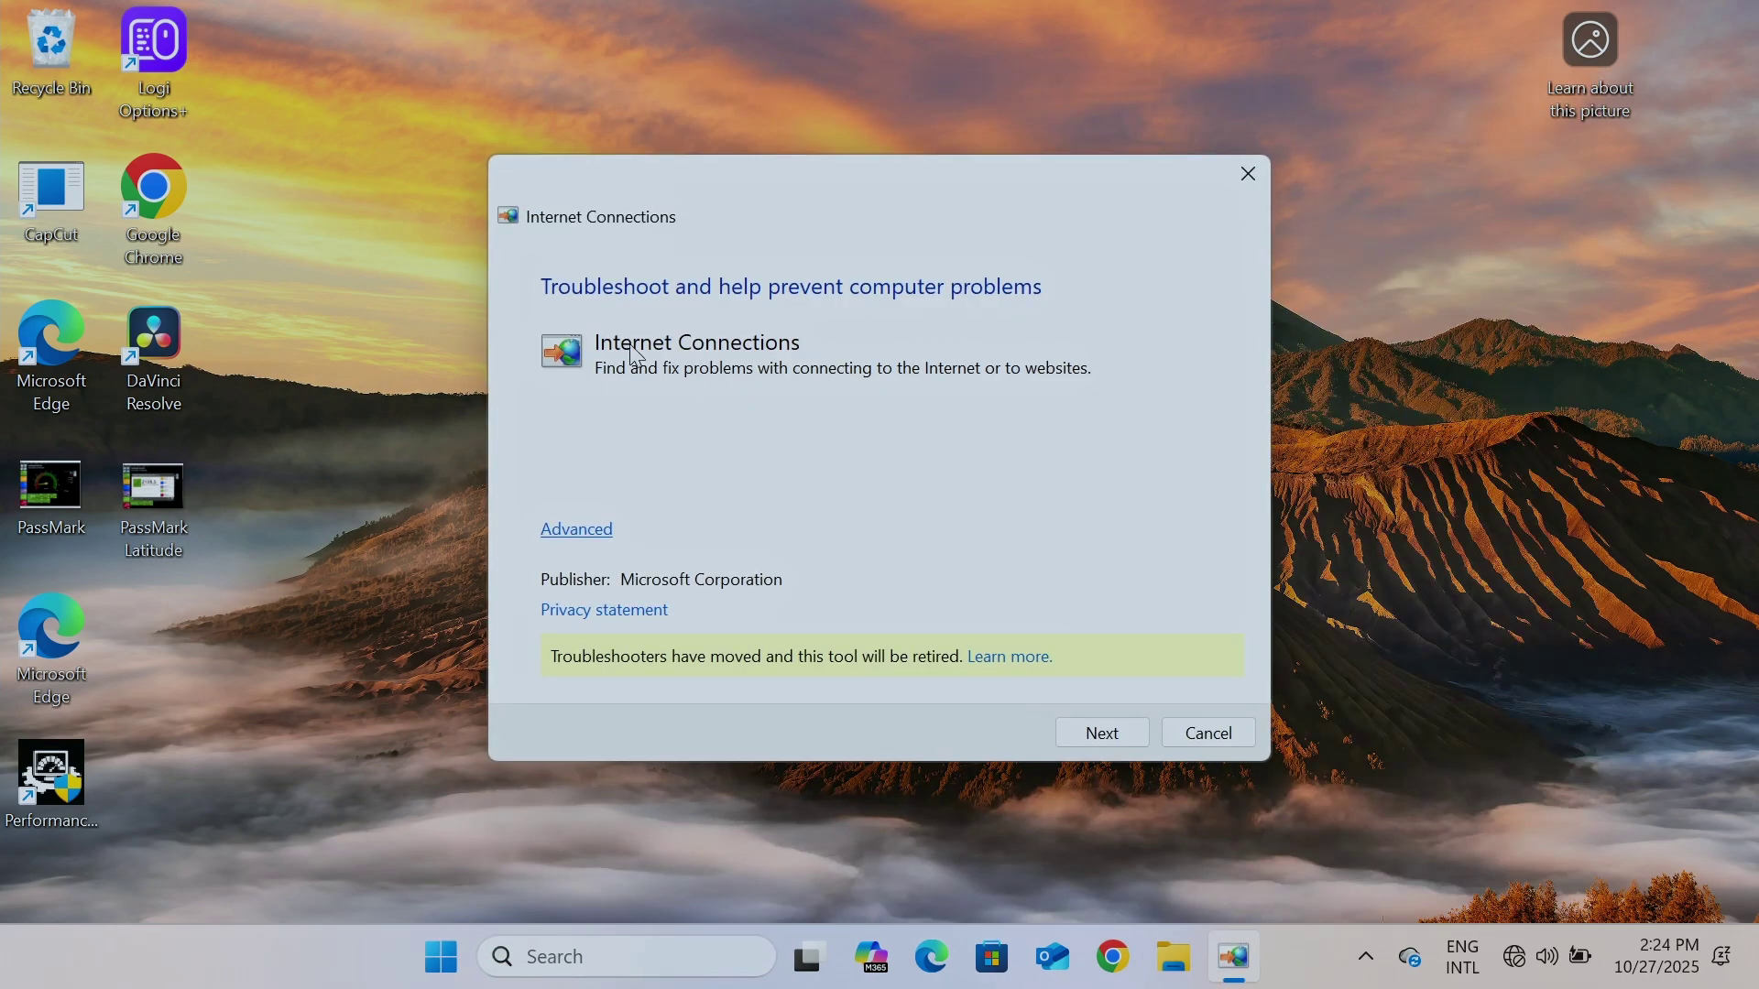
- Run the Internet Connections troubleshooter as administrator on the connection to the Internet, and close it when it finishes
{"action": "left_click", "coordinate": [577, 535]}
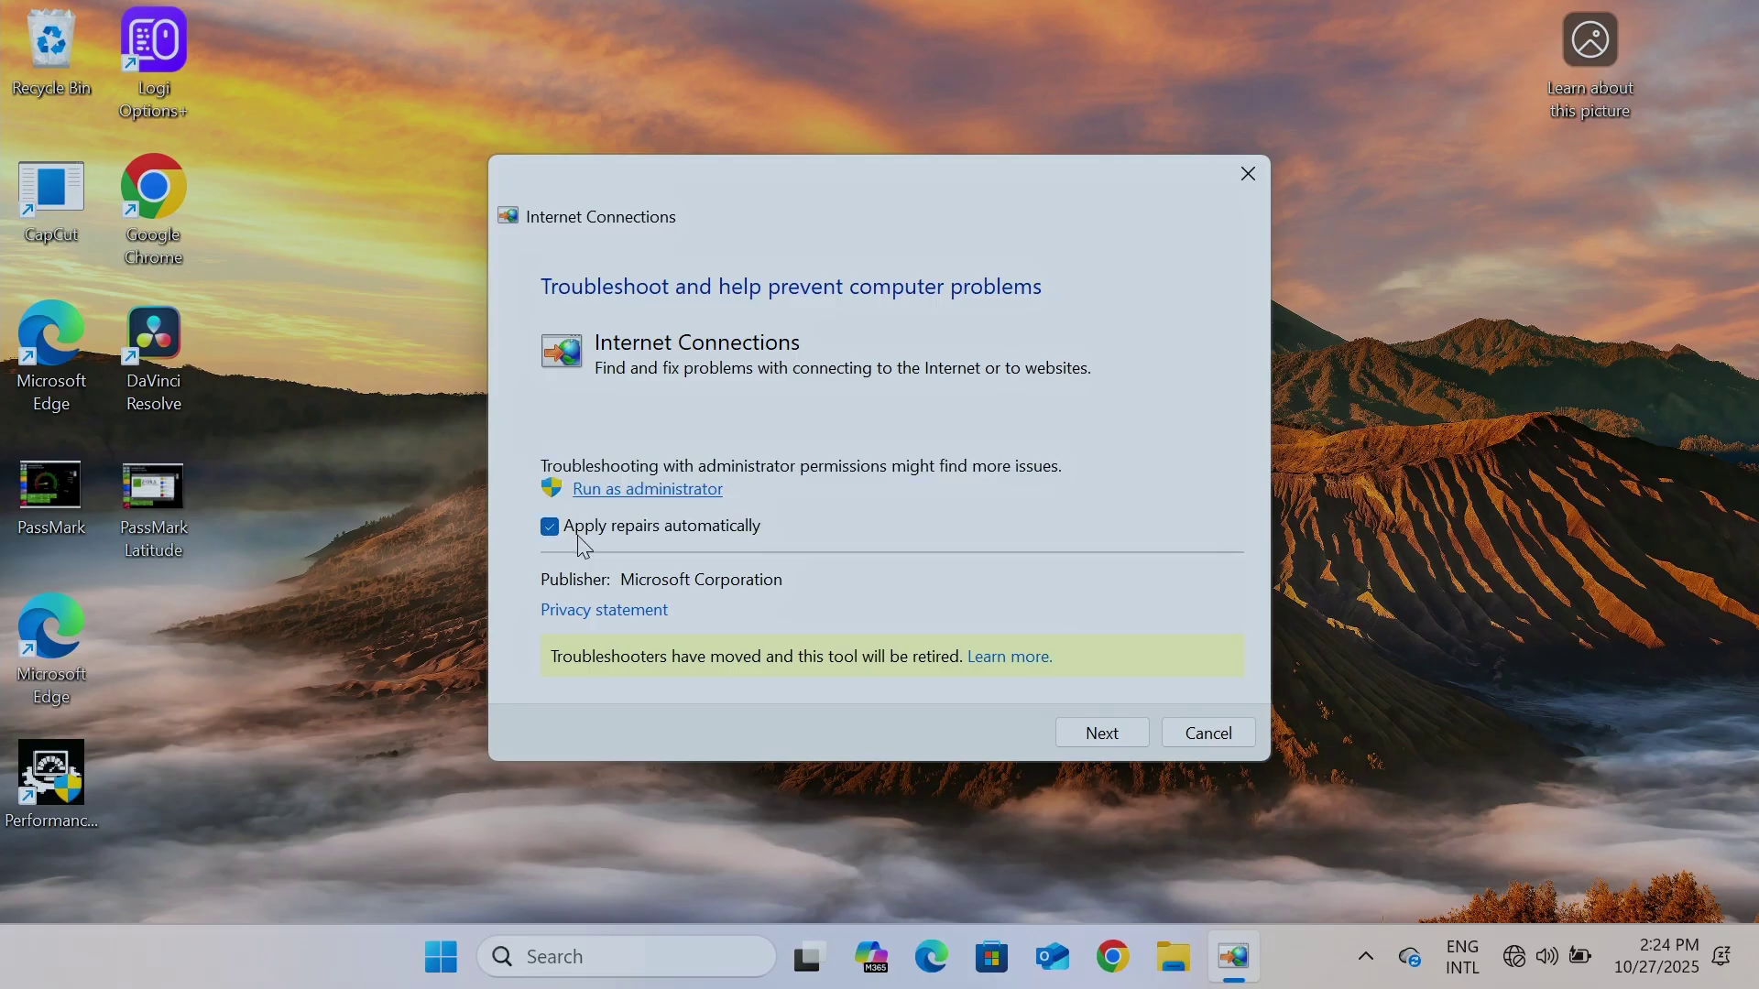
{"action": "left_click", "coordinate": [660, 499]}
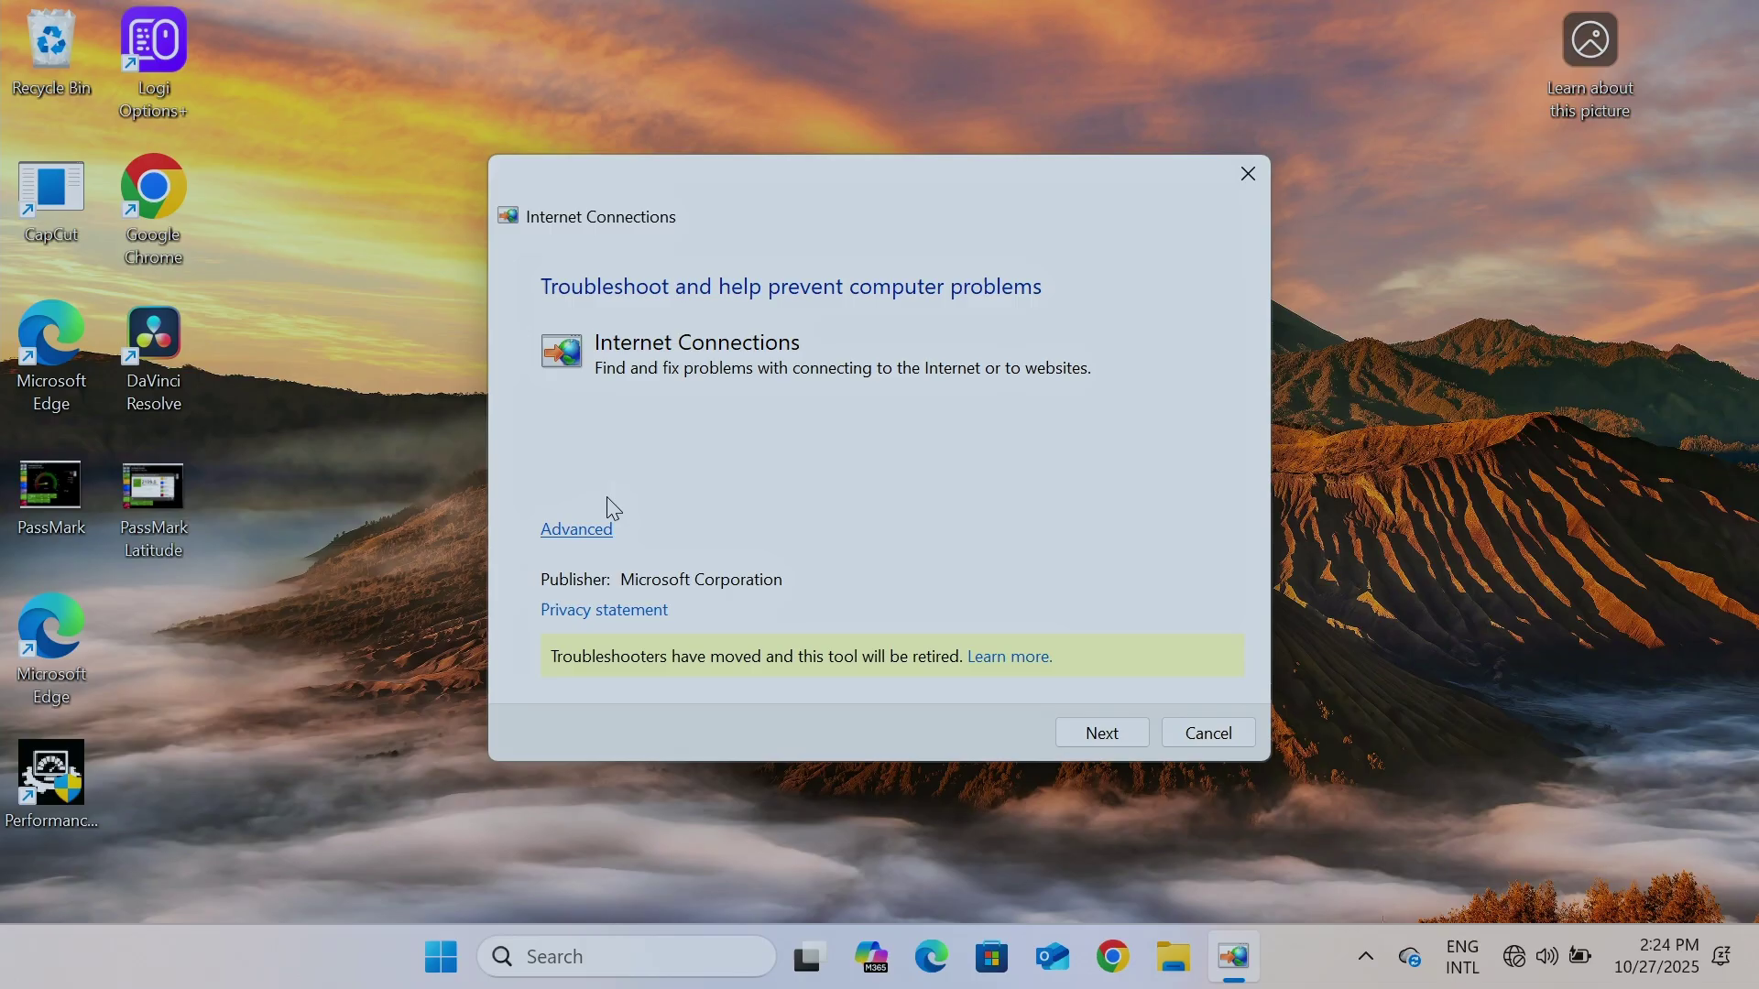
{"action": "left_click", "coordinate": [1130, 738]}
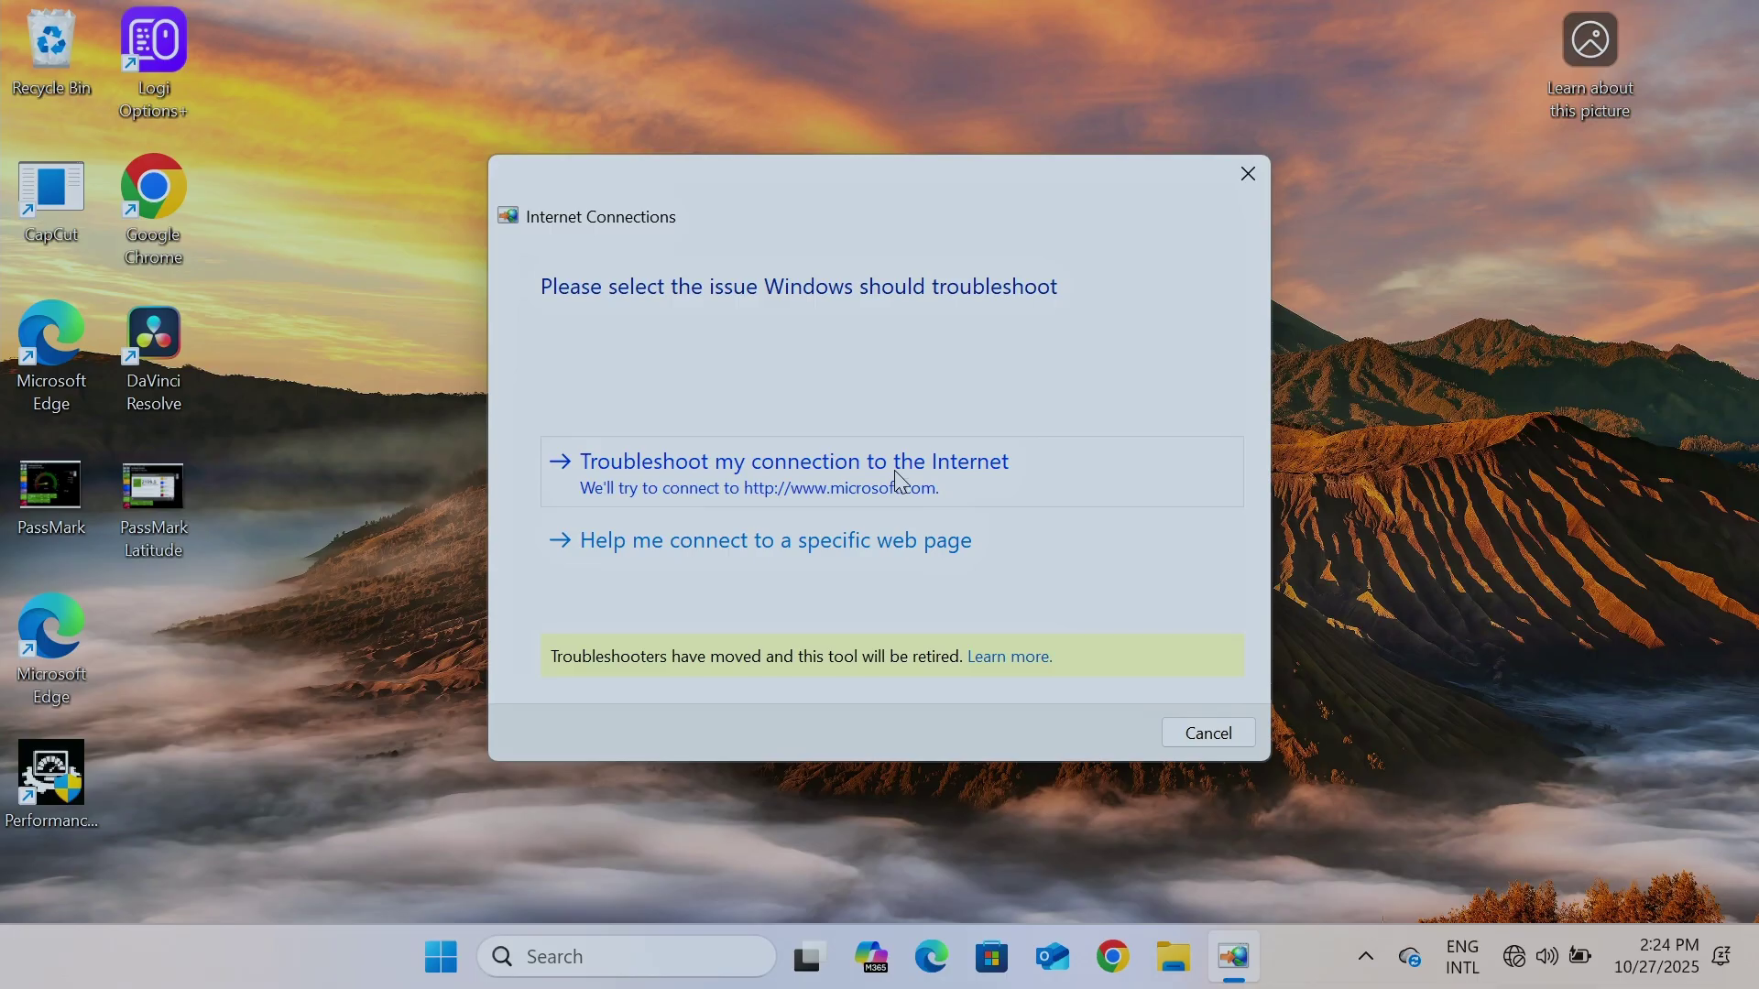
{"action": "left_click", "coordinate": [794, 467]}
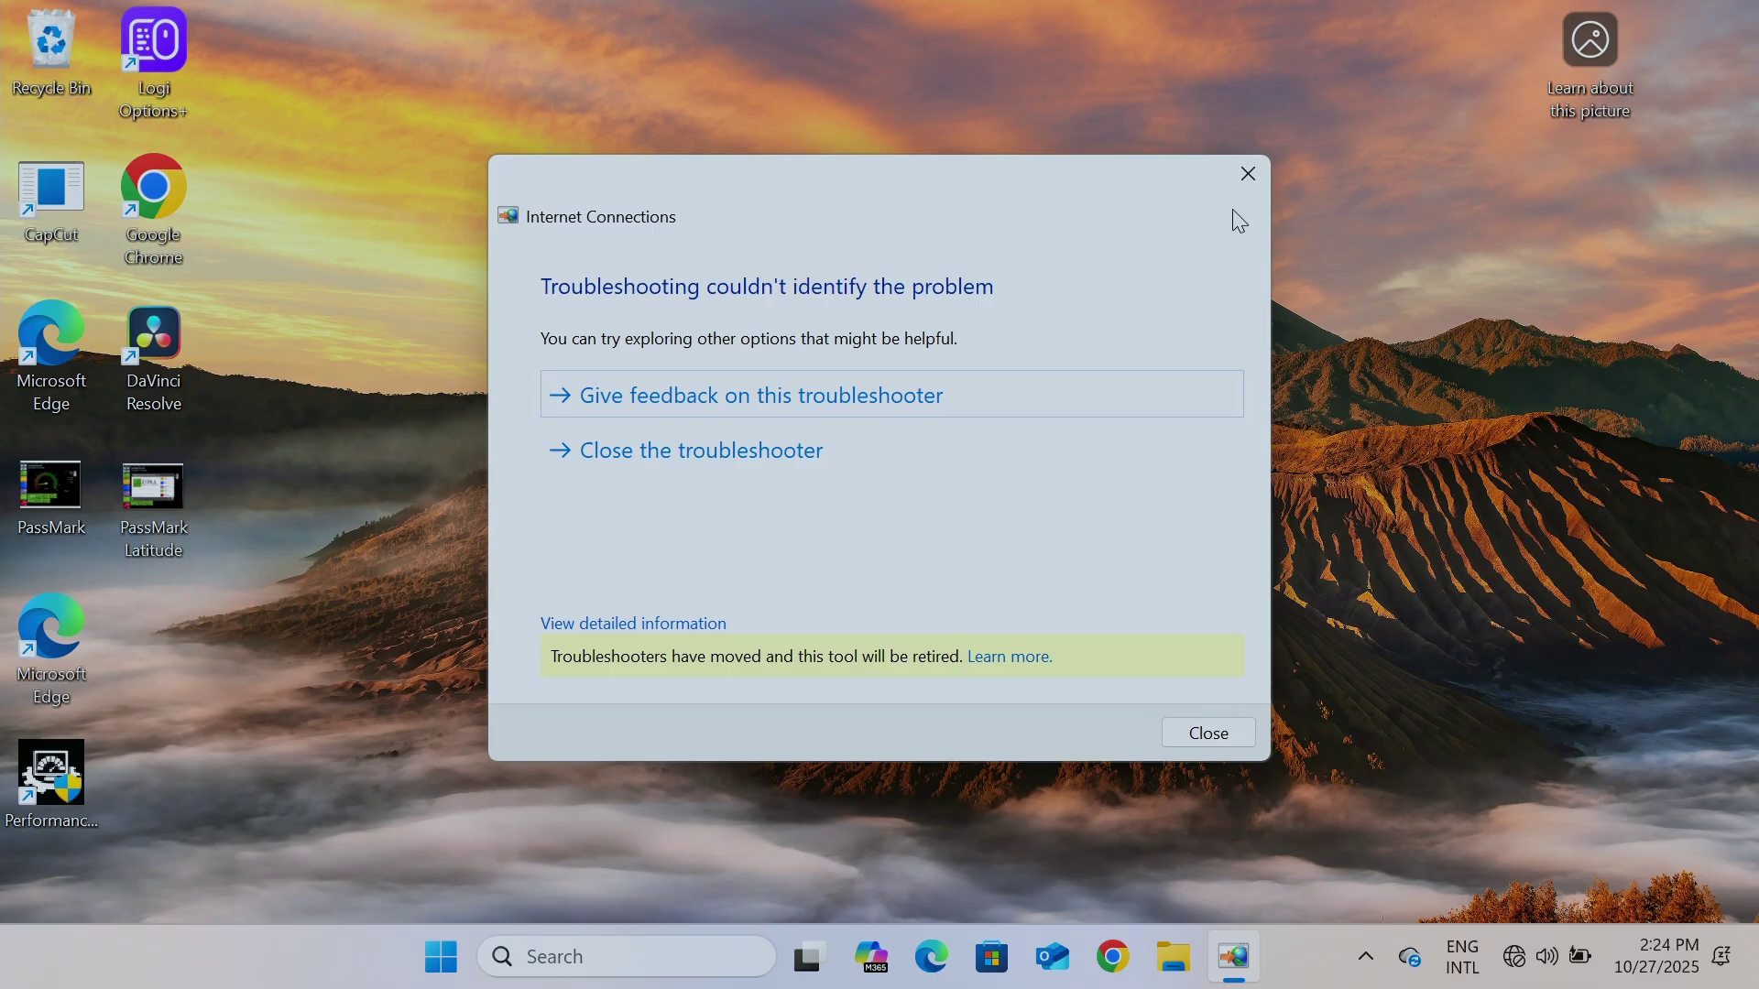
{"action": "left_click", "coordinate": [1248, 176]}
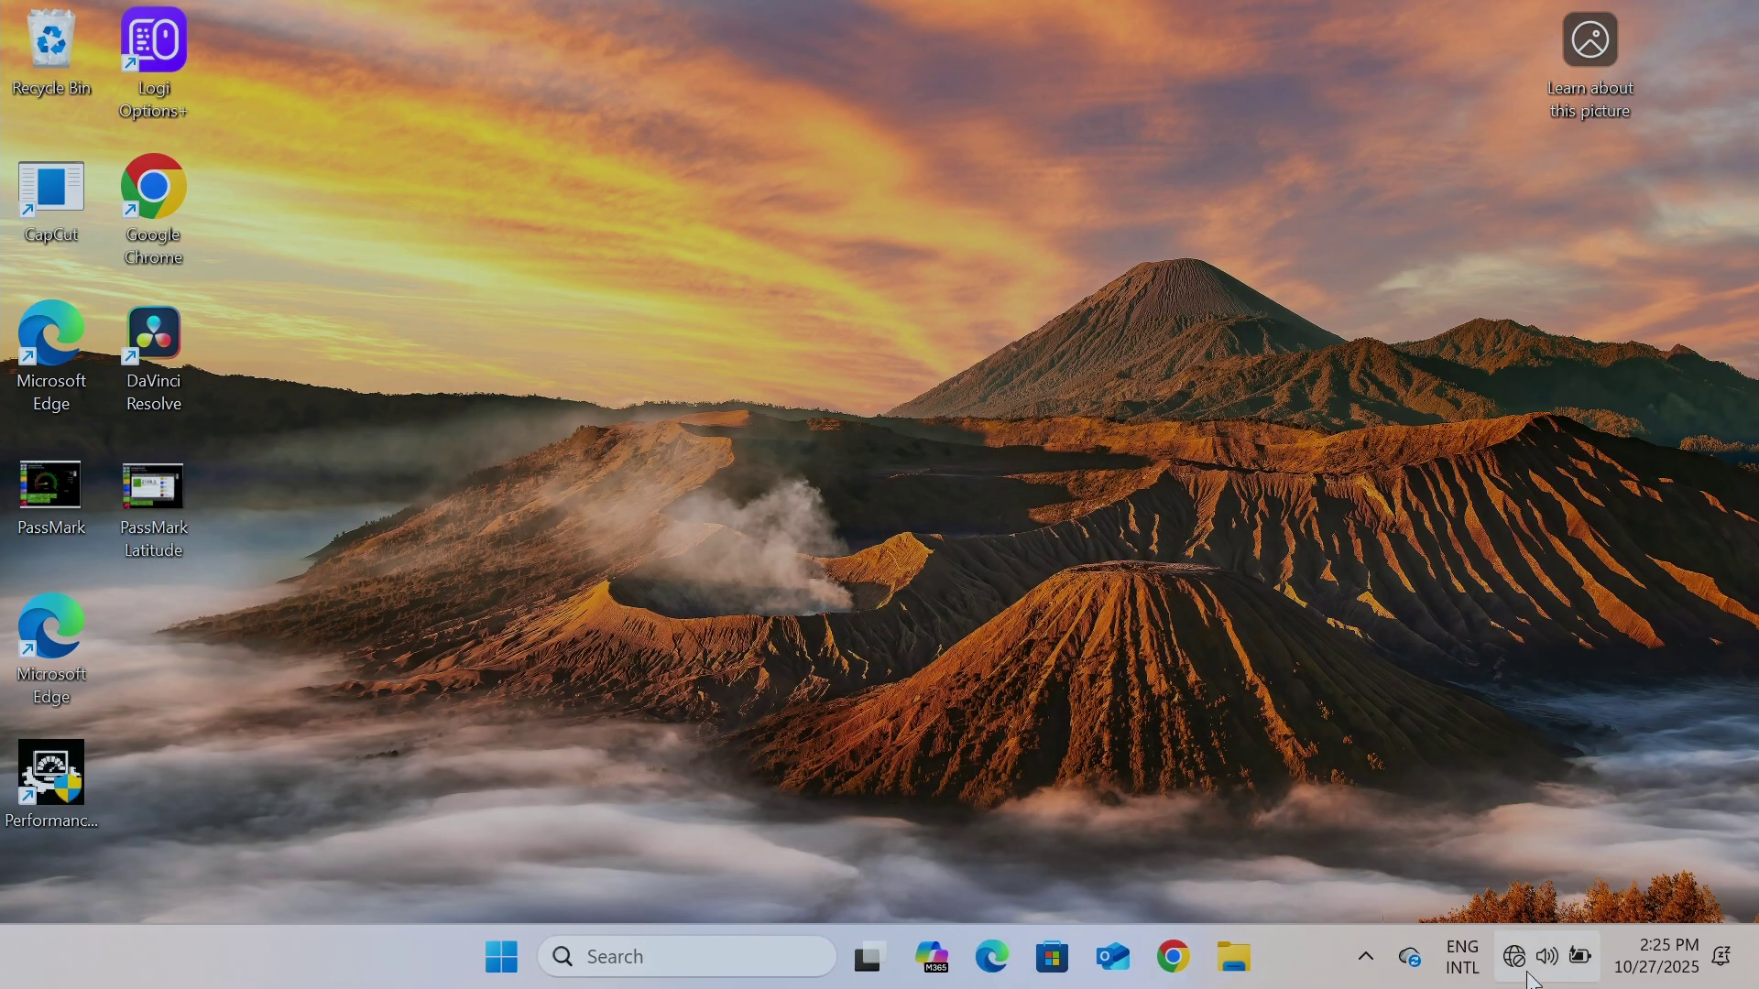
{"action": "mouse_move", "coordinate": [1516, 974]}
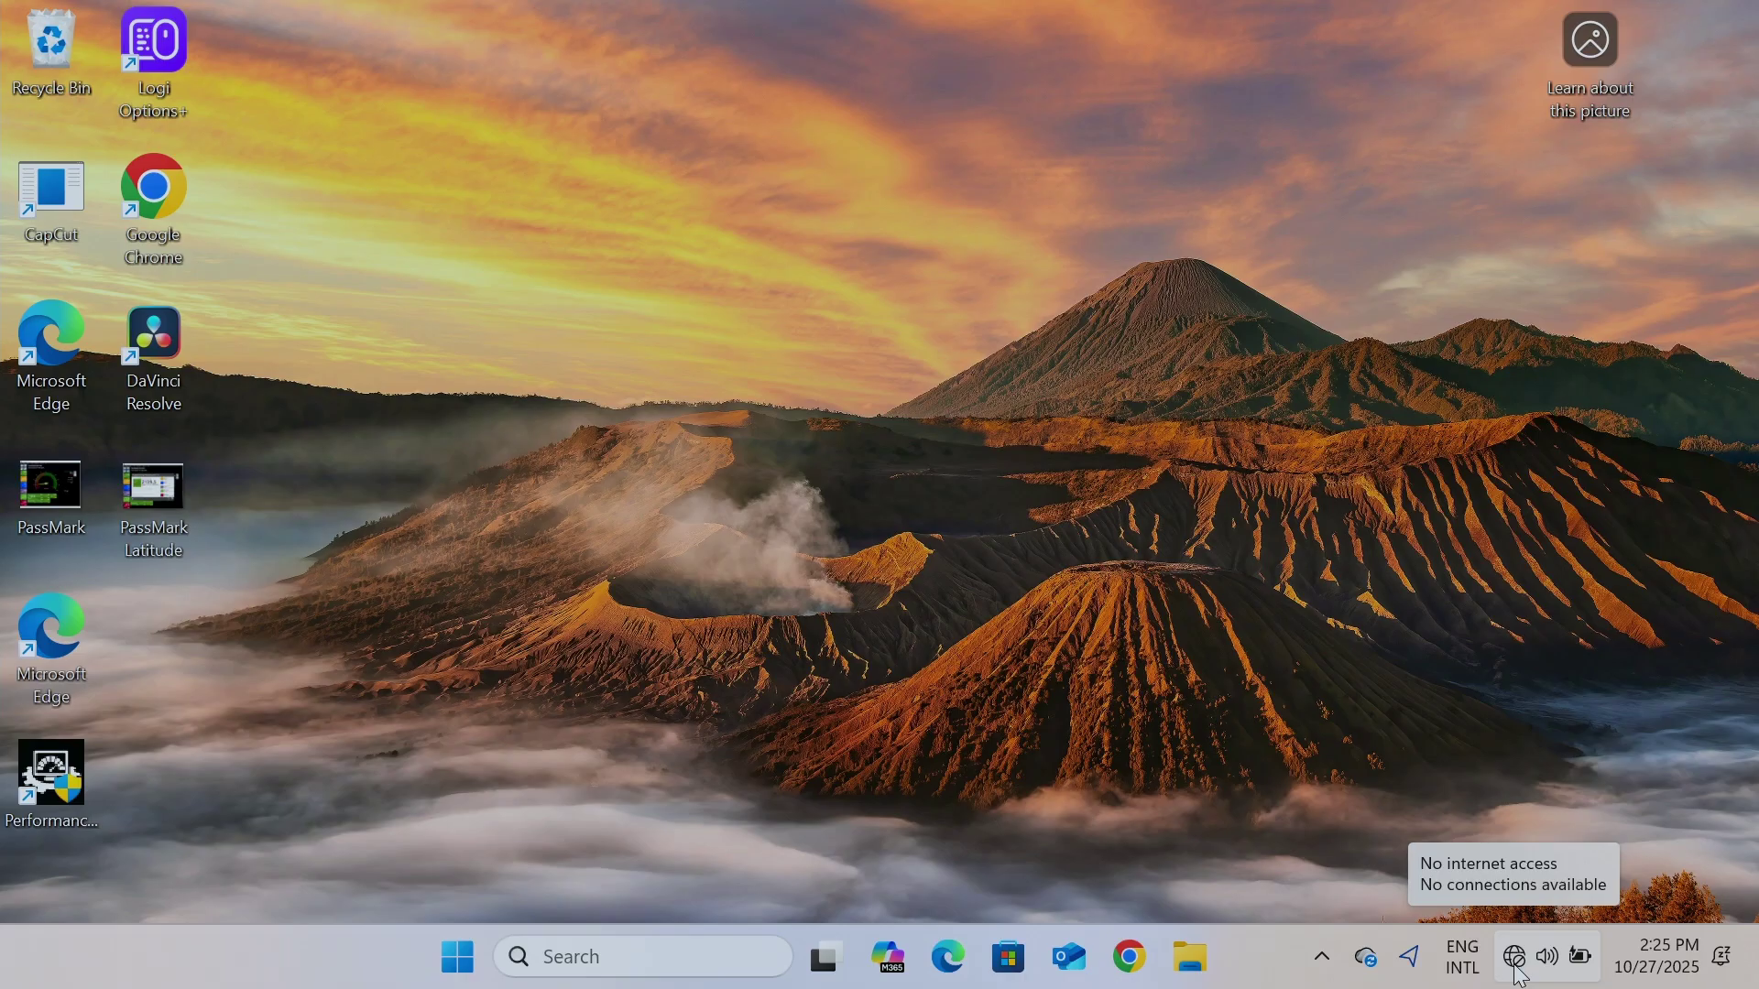
- Search Windows for "ser", open Services, and select the WLAN AutoConfig service to check its status and startup type
{"action": "left_click", "coordinate": [575, 957]}
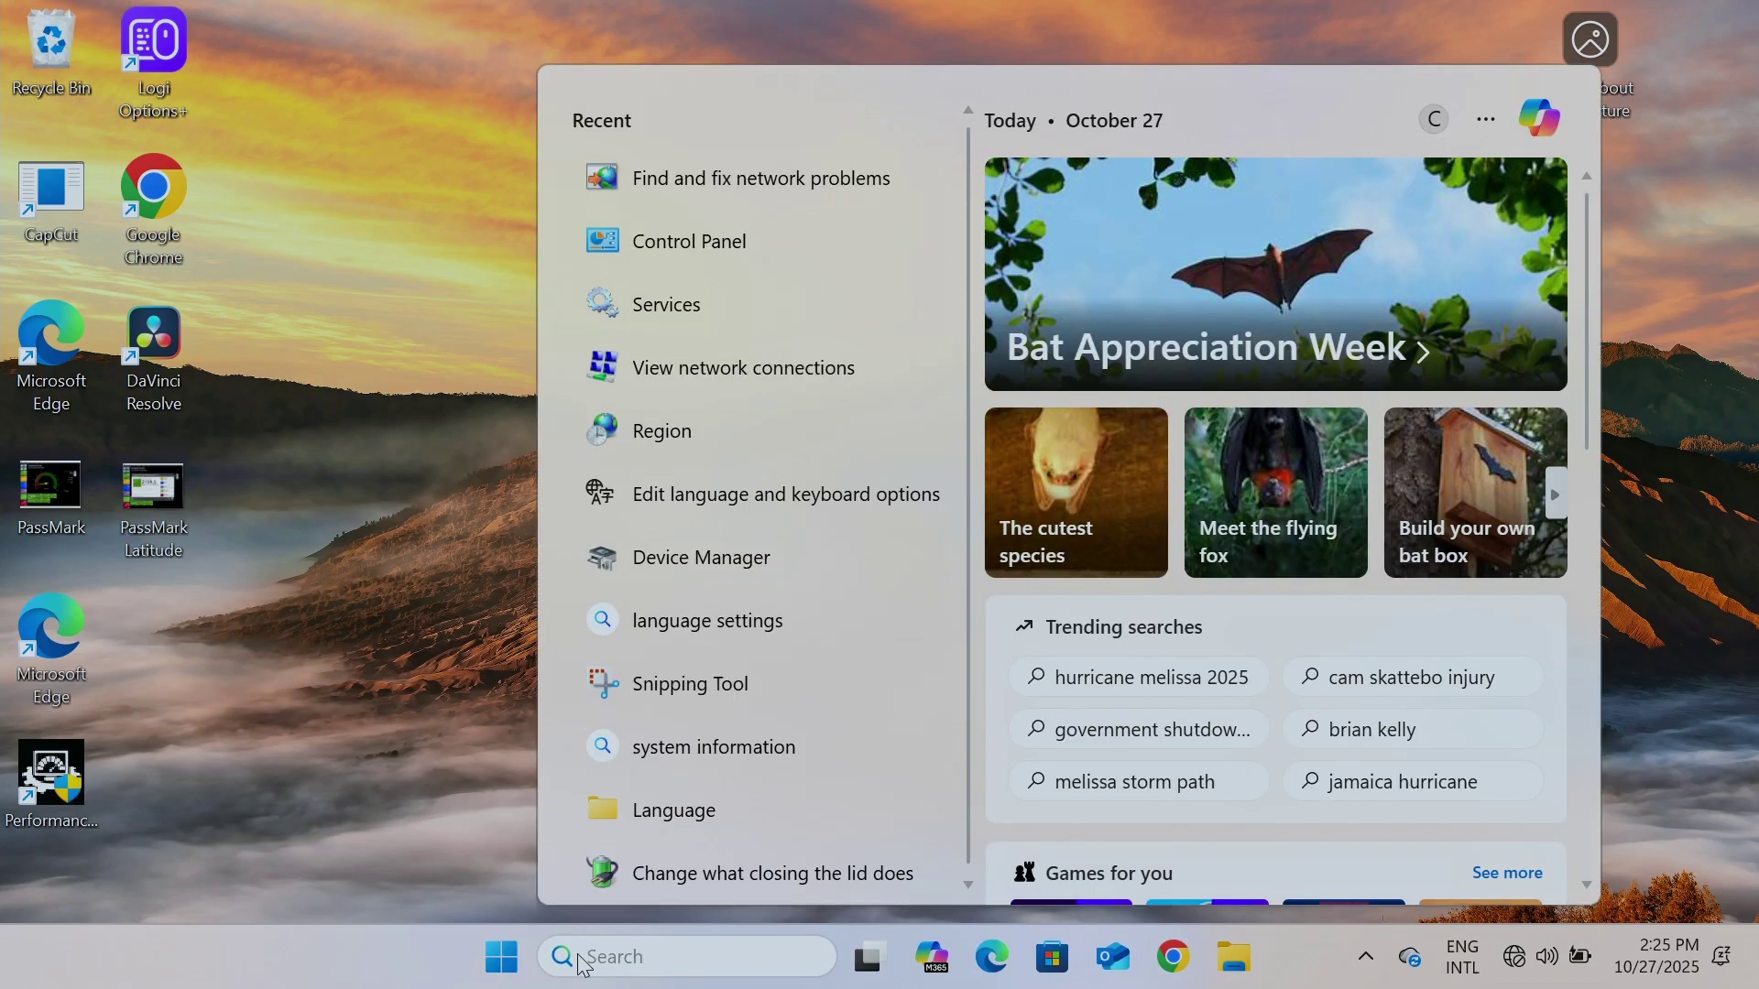
{"action": "type", "text": "ser"}
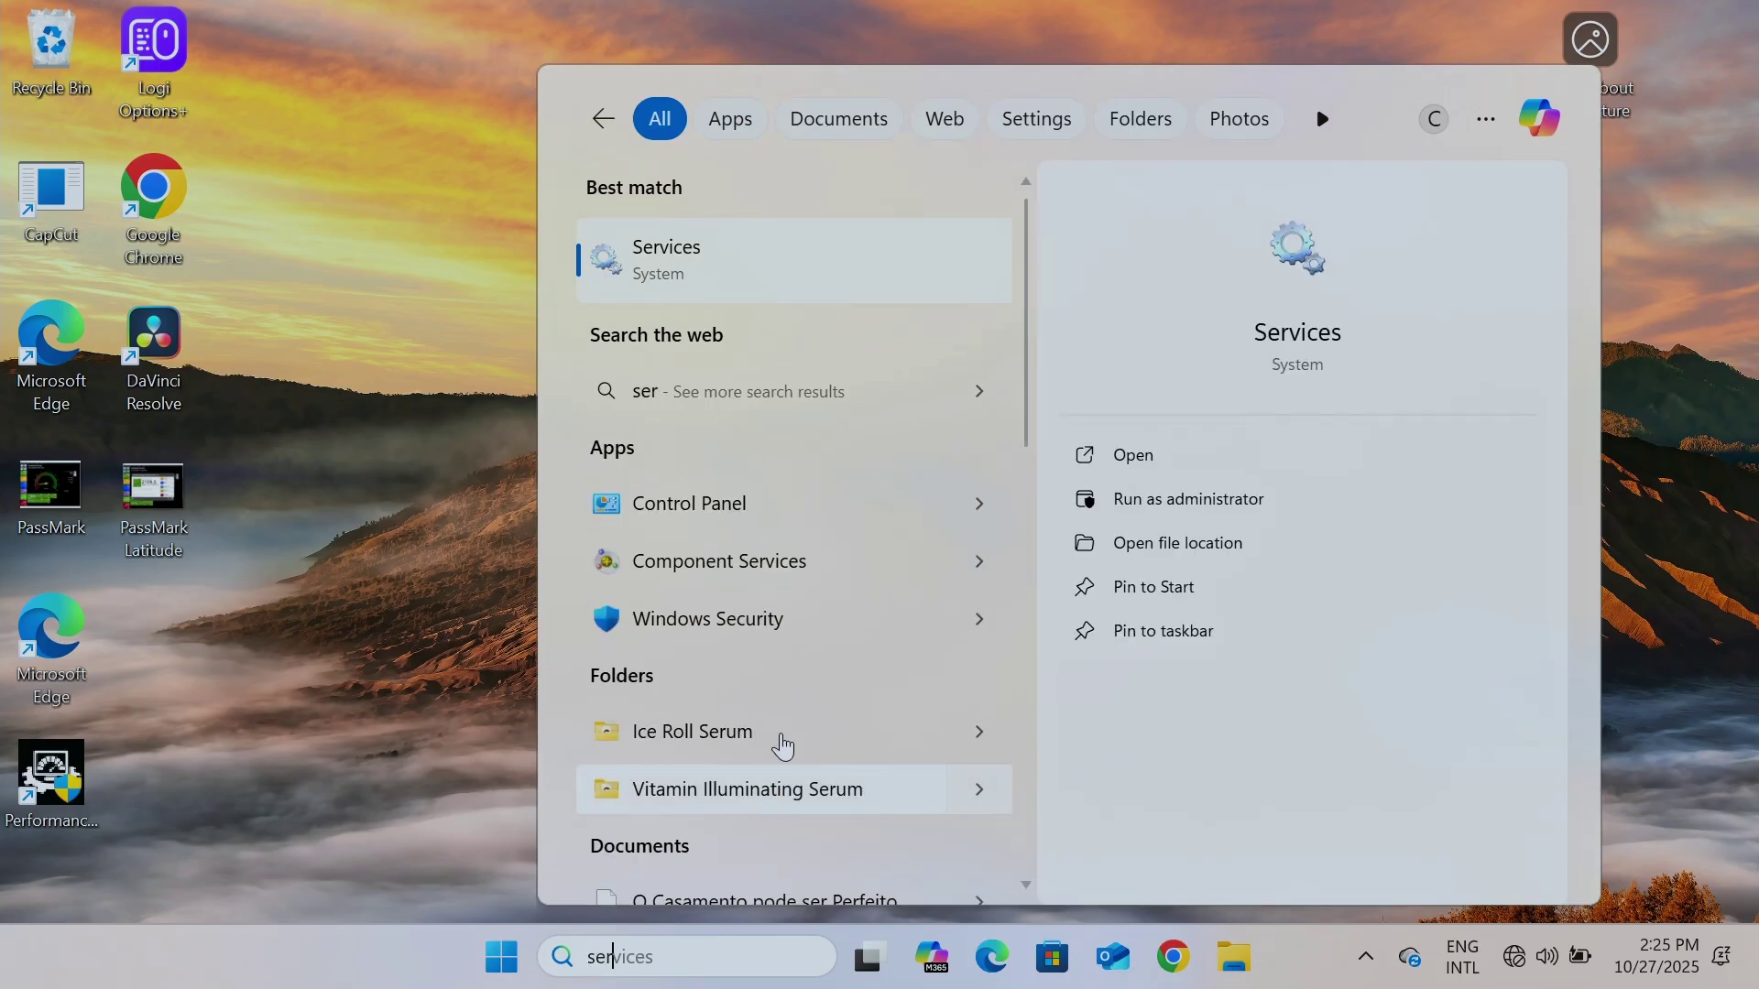
{"action": "left_click", "coordinate": [682, 270]}
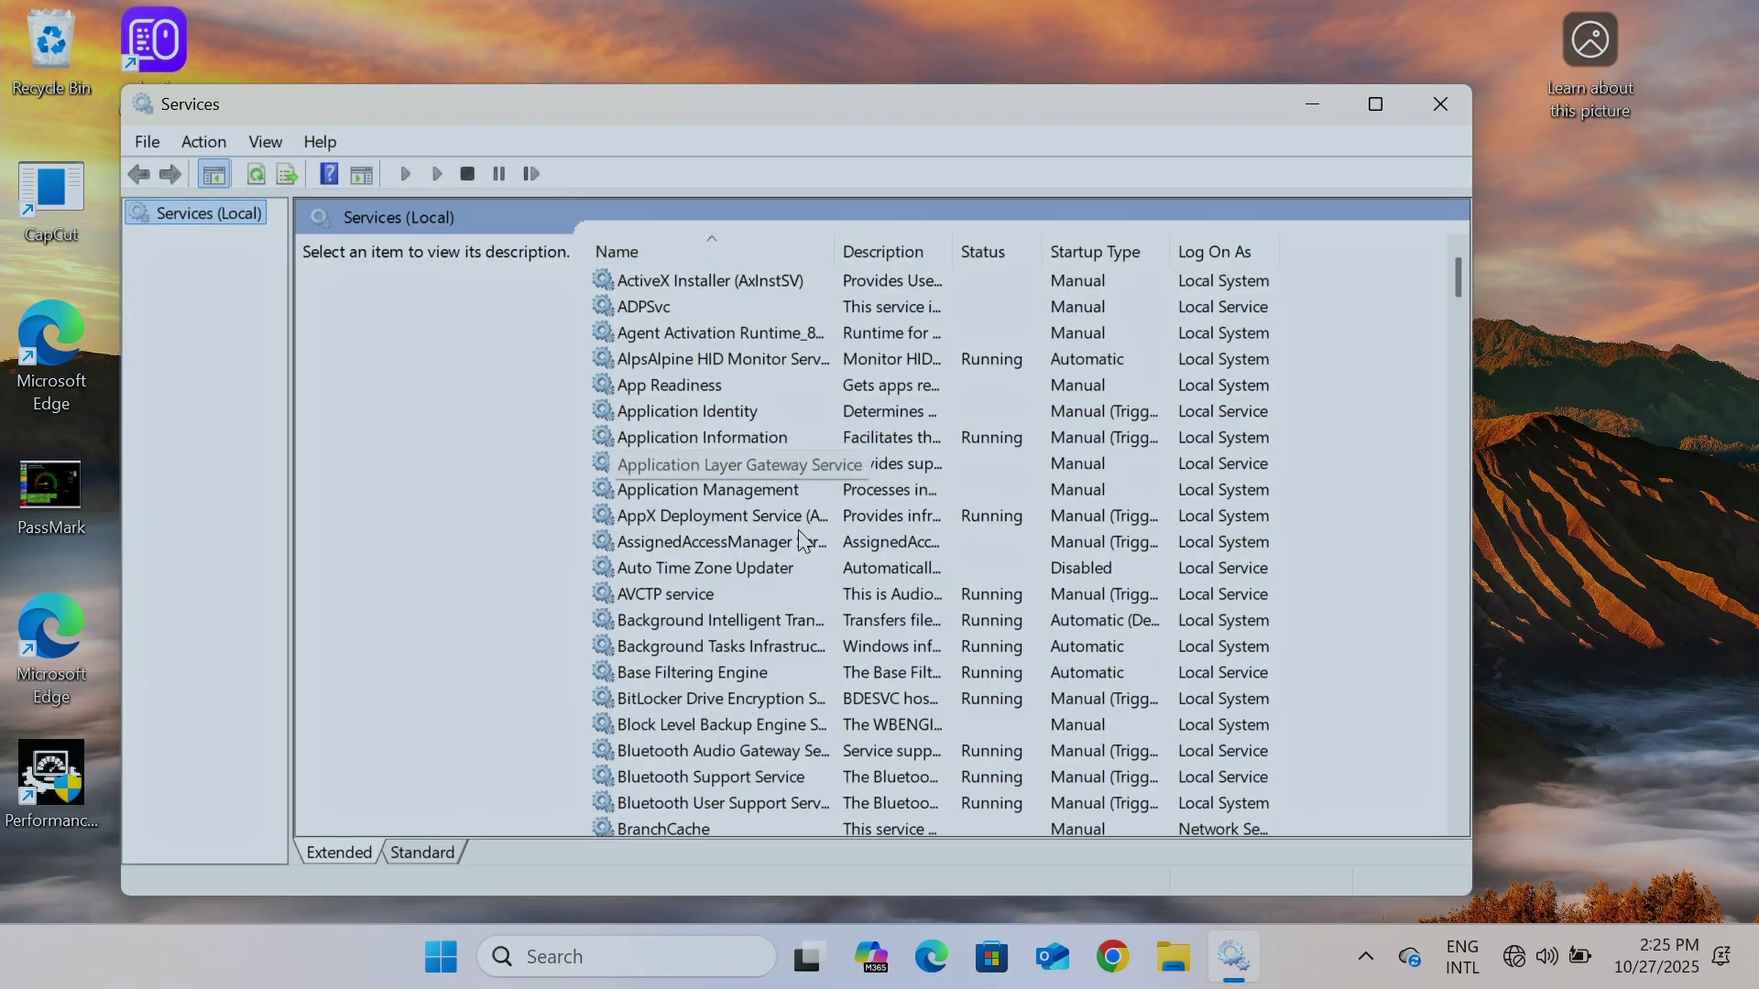
{"action": "scroll", "coordinate": [806, 532], "scroll_direction": "down", "scroll_amount": 8}
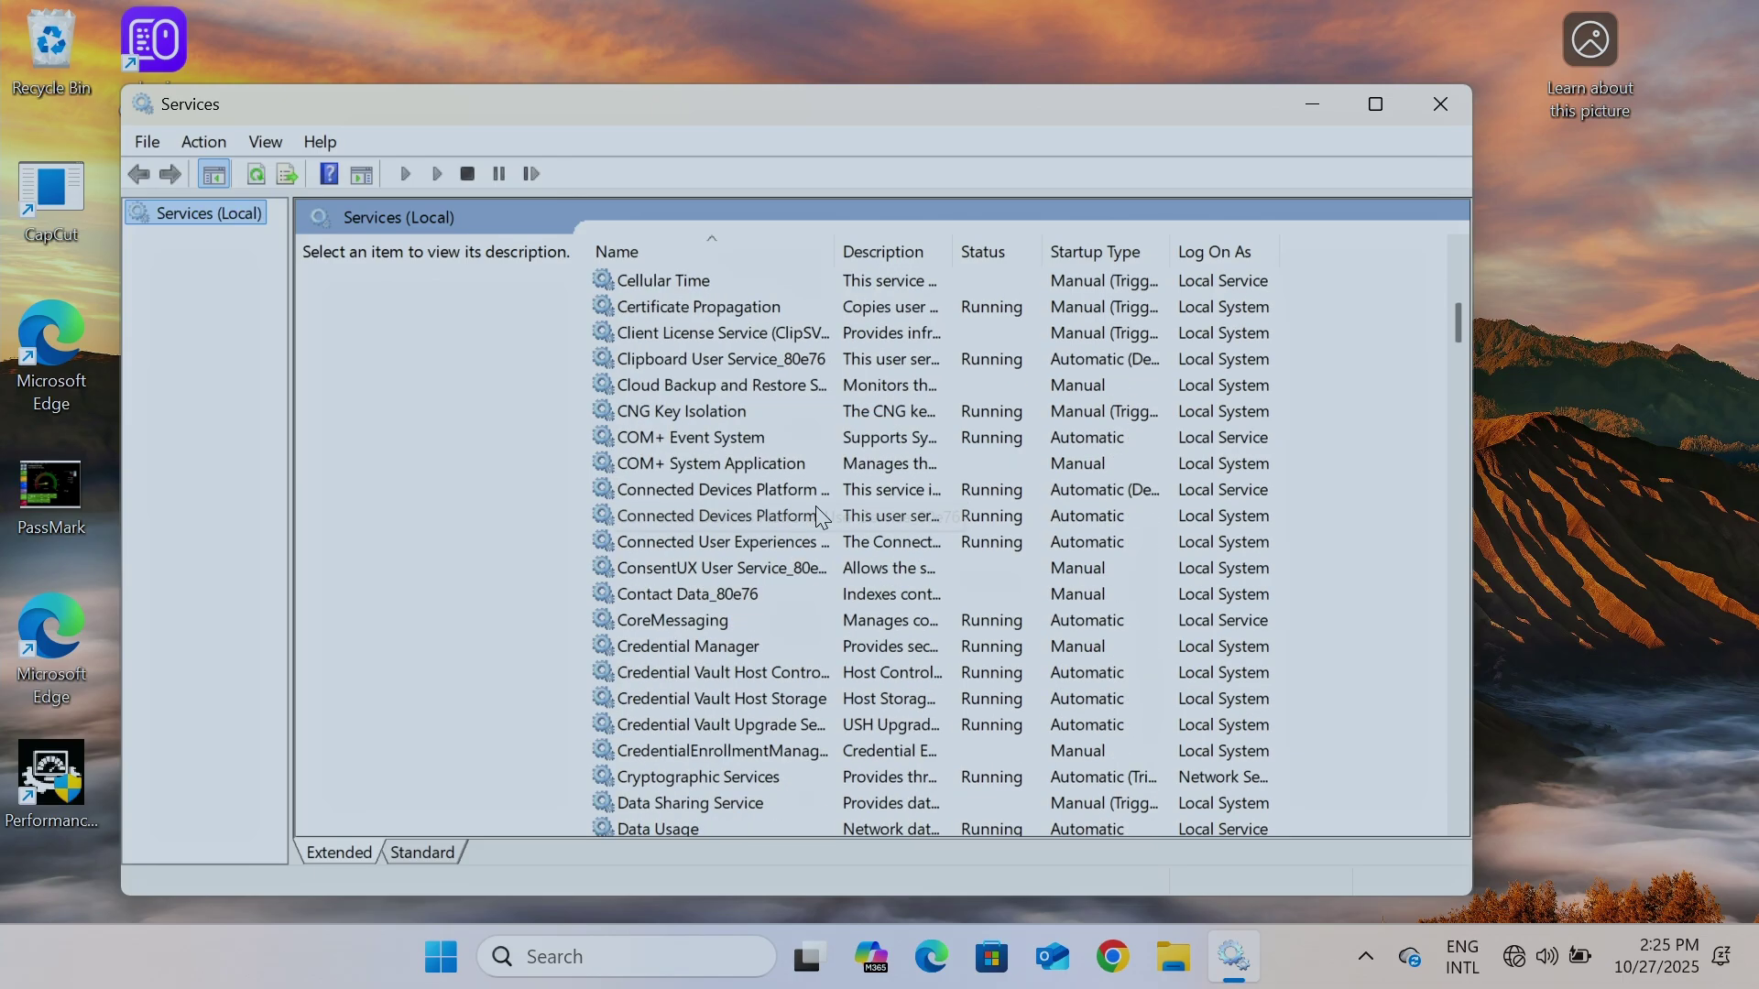
{"action": "scroll", "coordinate": [818, 518], "scroll_direction": "down", "scroll_amount": 20}
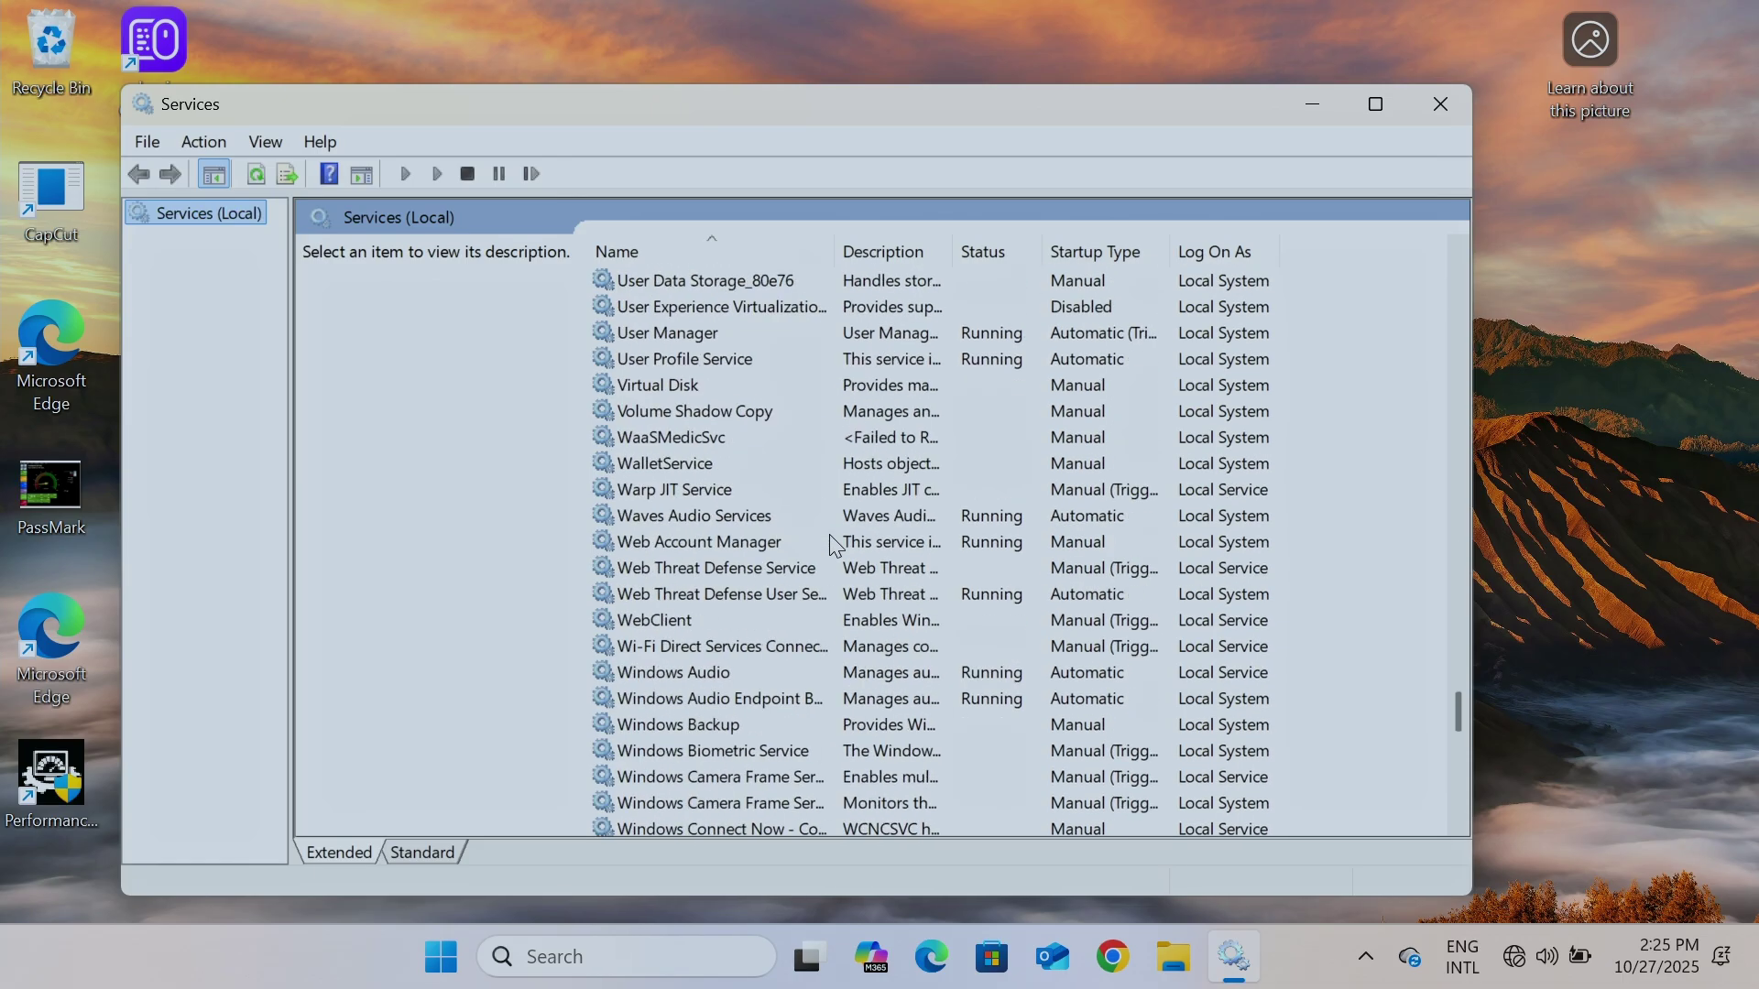
{"action": "scroll", "coordinate": [831, 544], "scroll_direction": "down", "scroll_amount": 15}
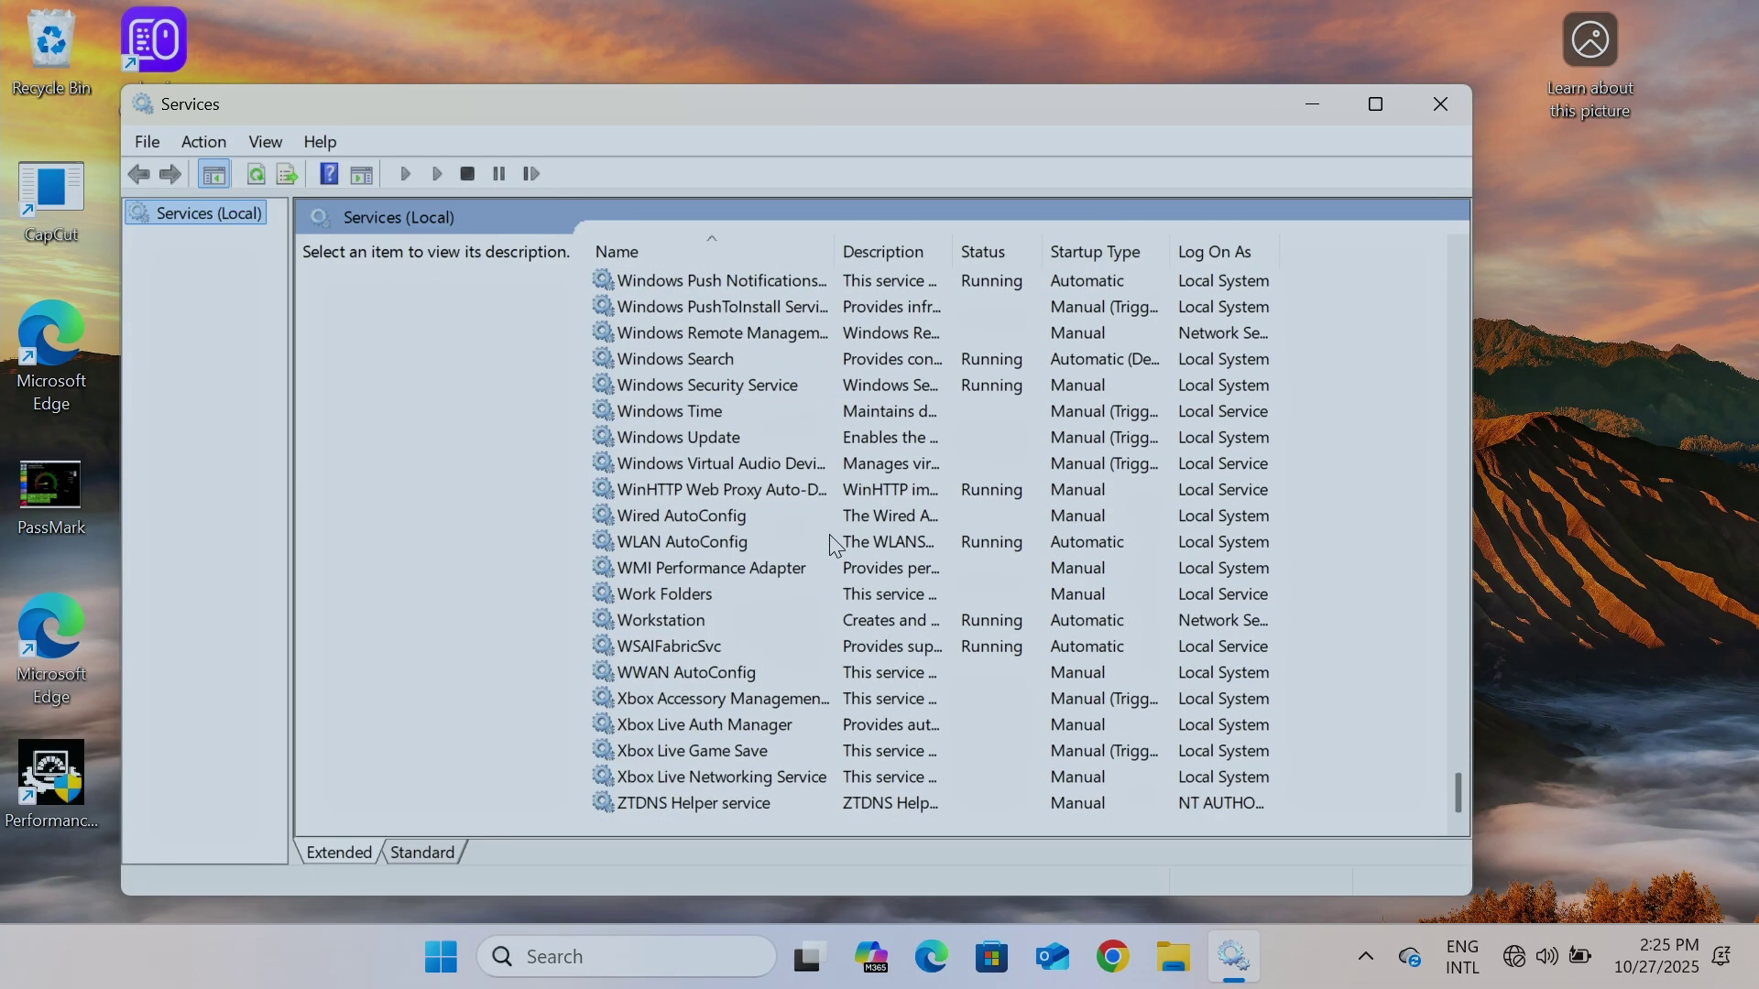
{"action": "left_click", "coordinate": [647, 549]}
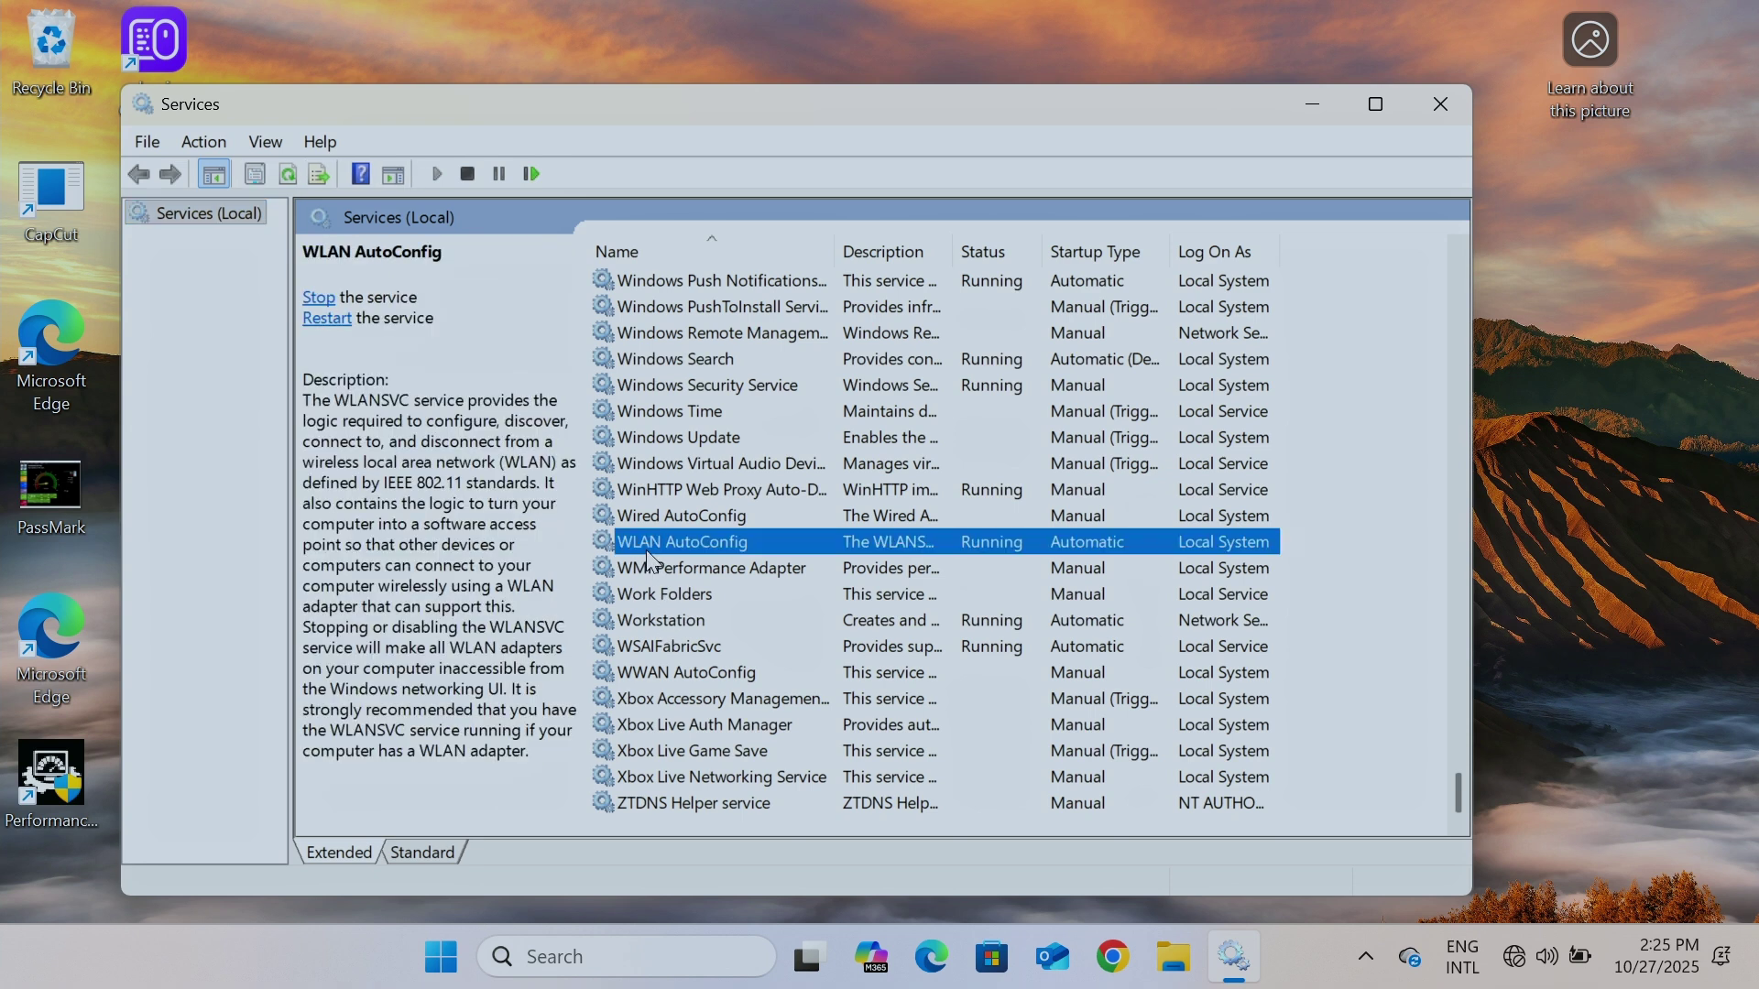
- Set the WWAN AutoConfig service's startup type to Automatic, start the service, and confirm its properties
{"action": "left_click", "coordinate": [654, 675]}
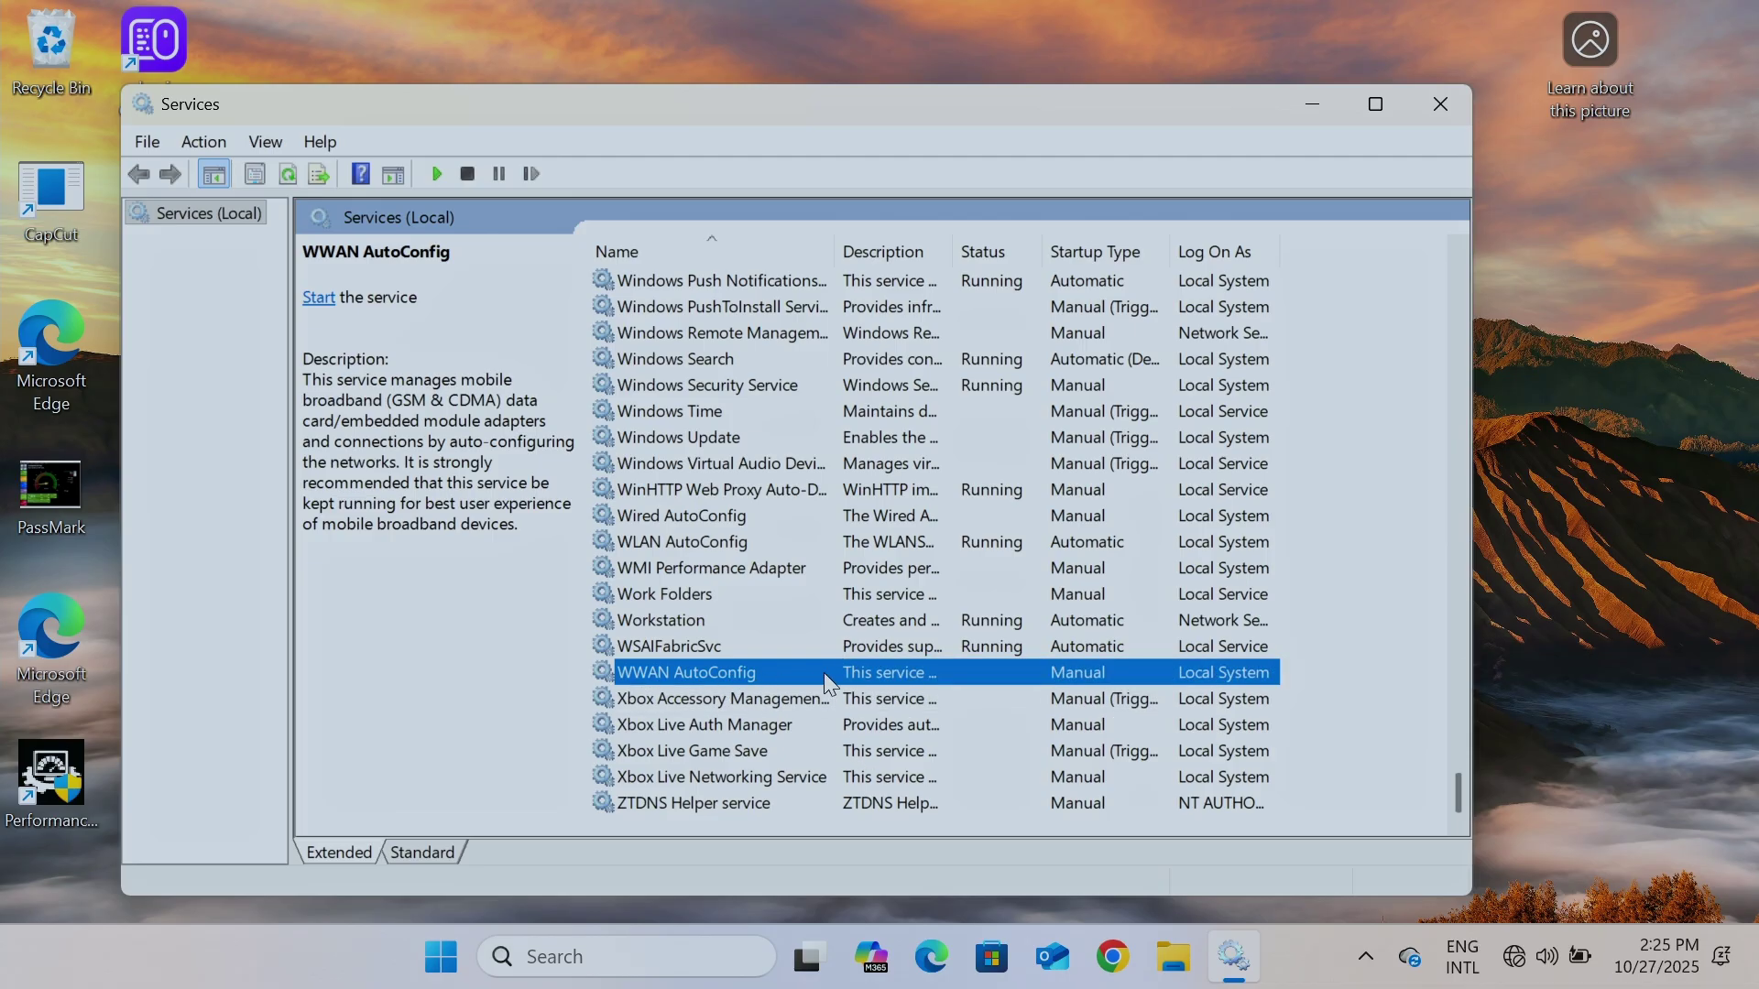
{"action": "right_click", "coordinate": [696, 680]}
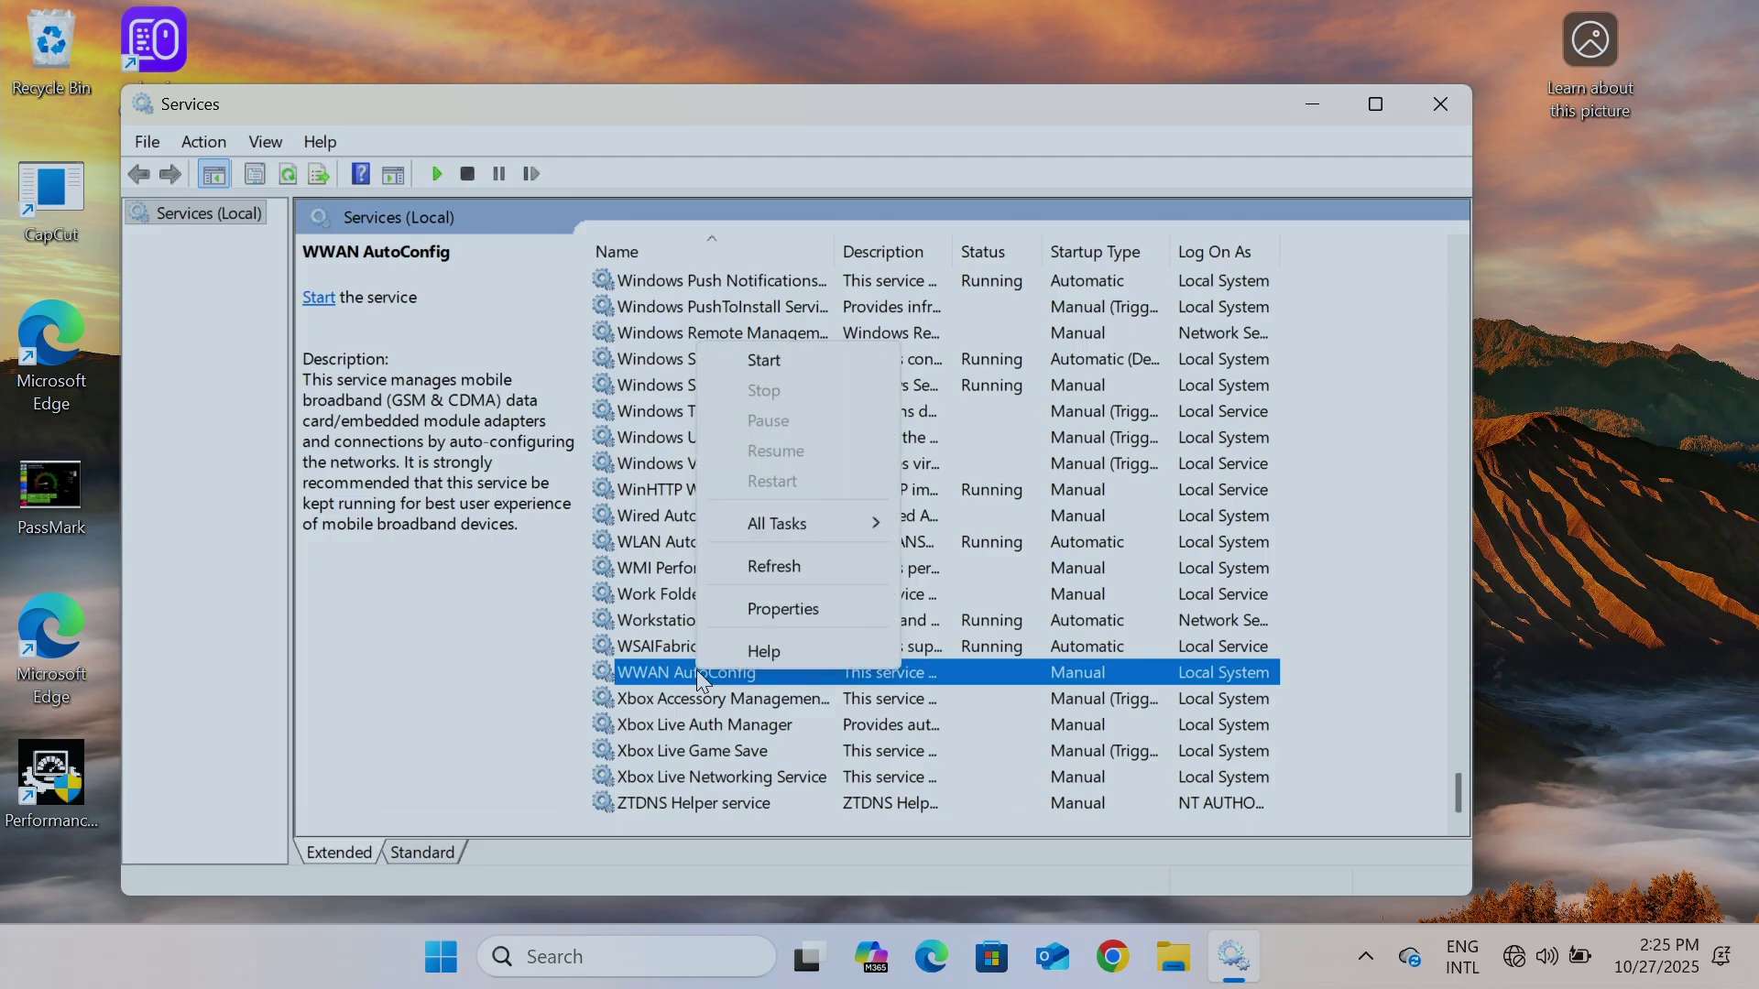
{"action": "left_click", "coordinate": [778, 614]}
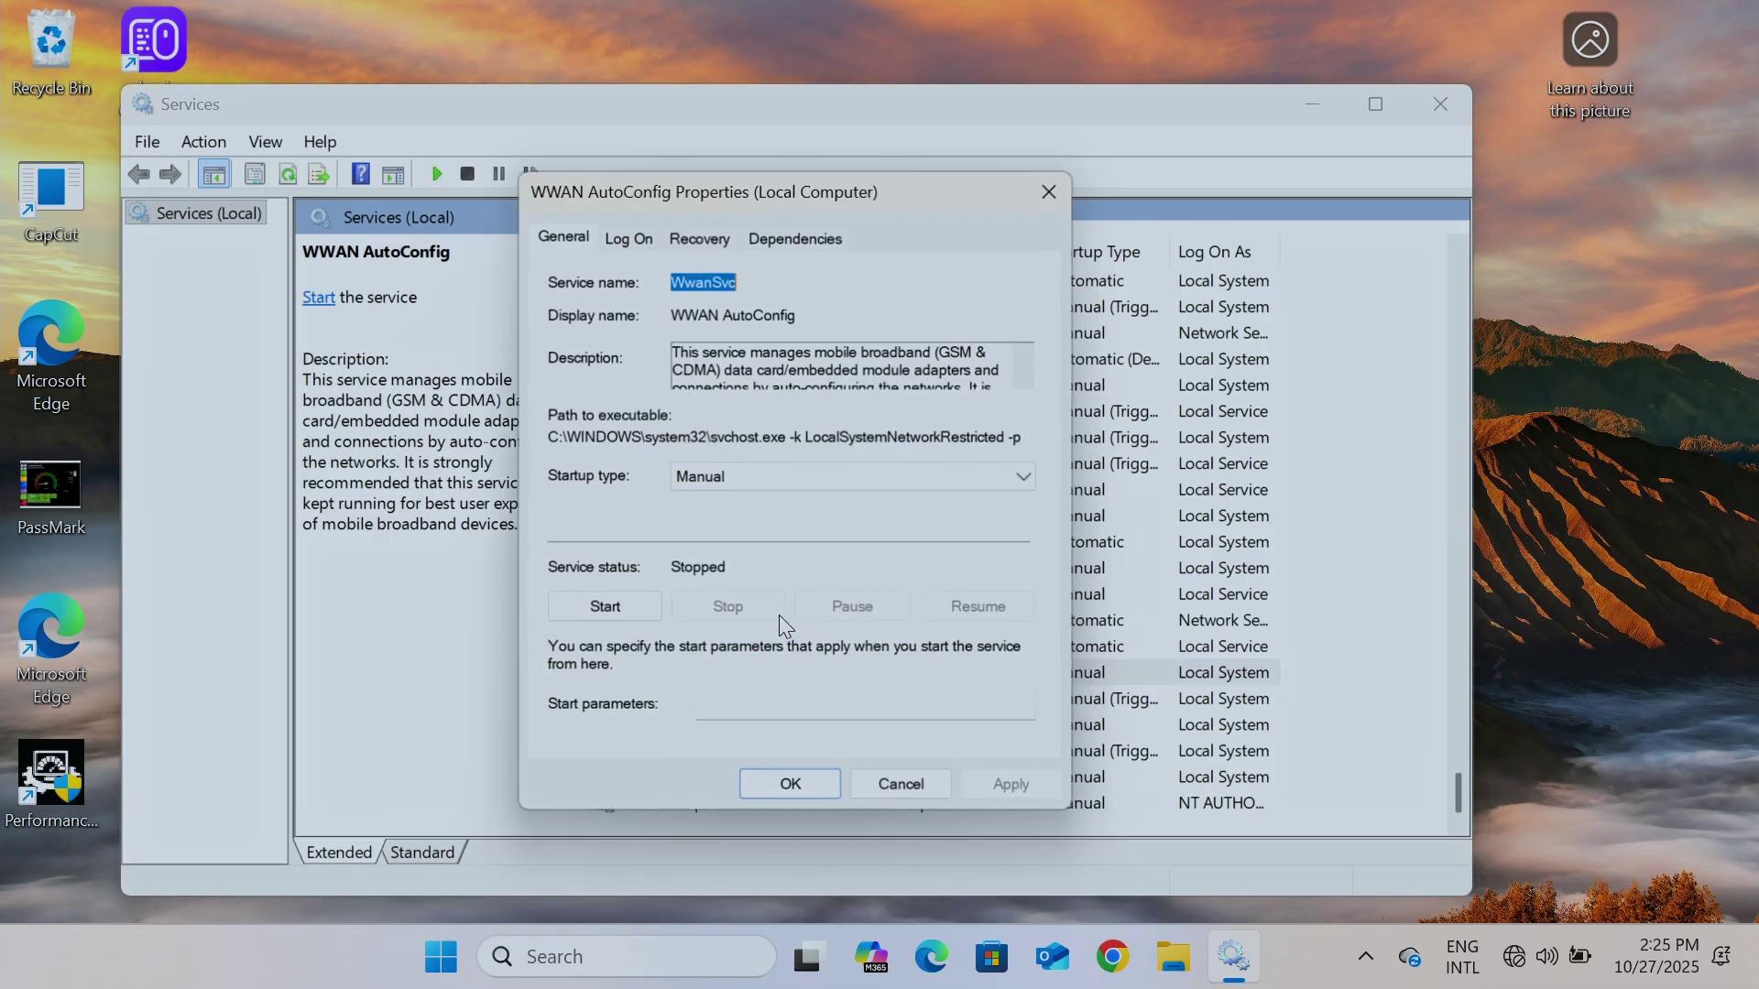
{"action": "left_click", "coordinate": [730, 481]}
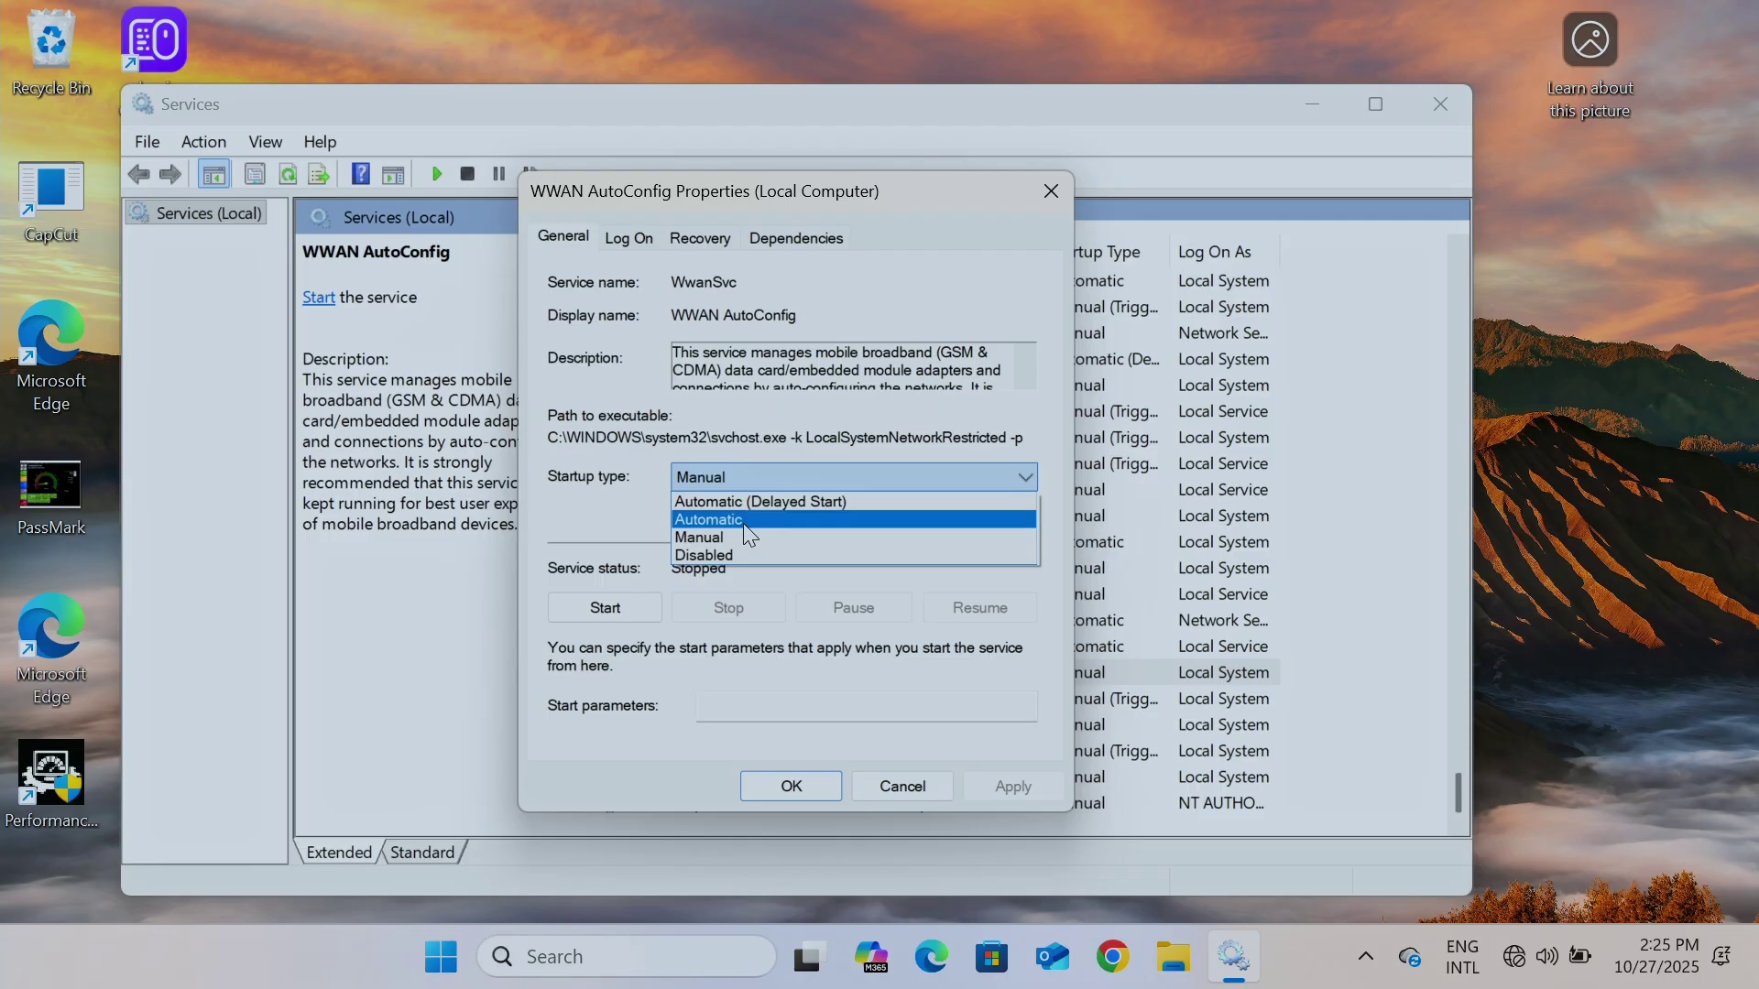
{"action": "left_click", "coordinate": [743, 519]}
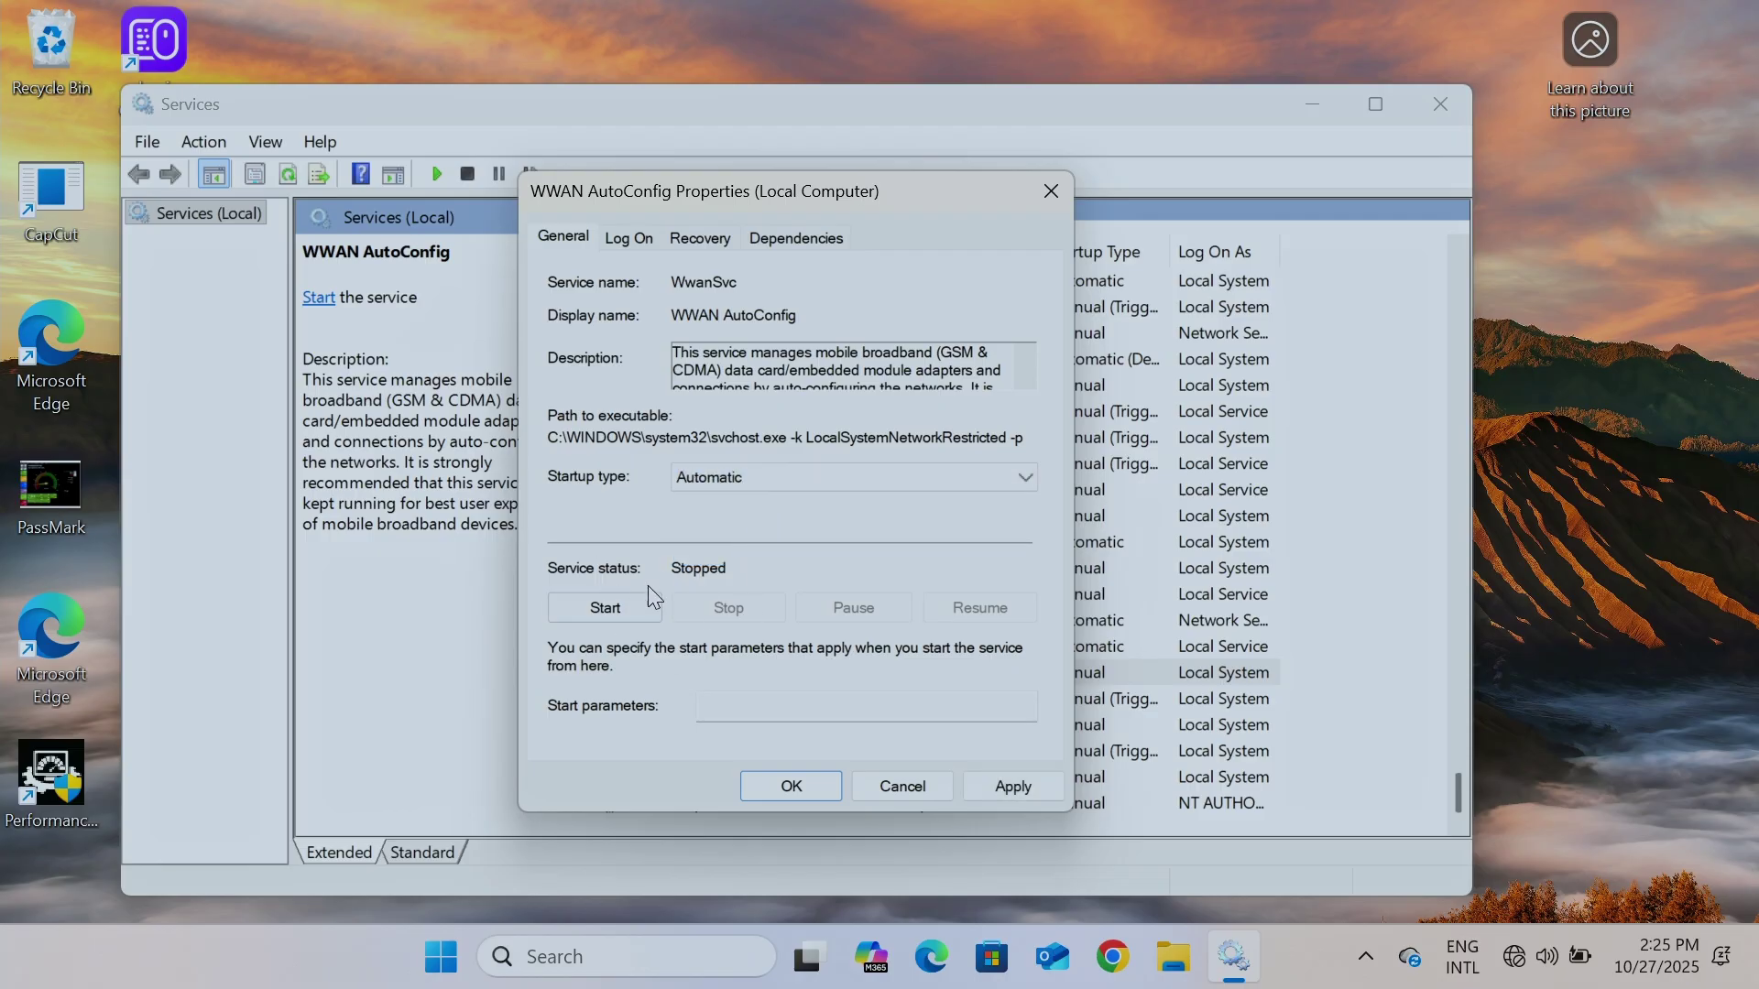
{"action": "left_click", "coordinate": [586, 604]}
{"action": "left_click", "coordinate": [818, 535]}
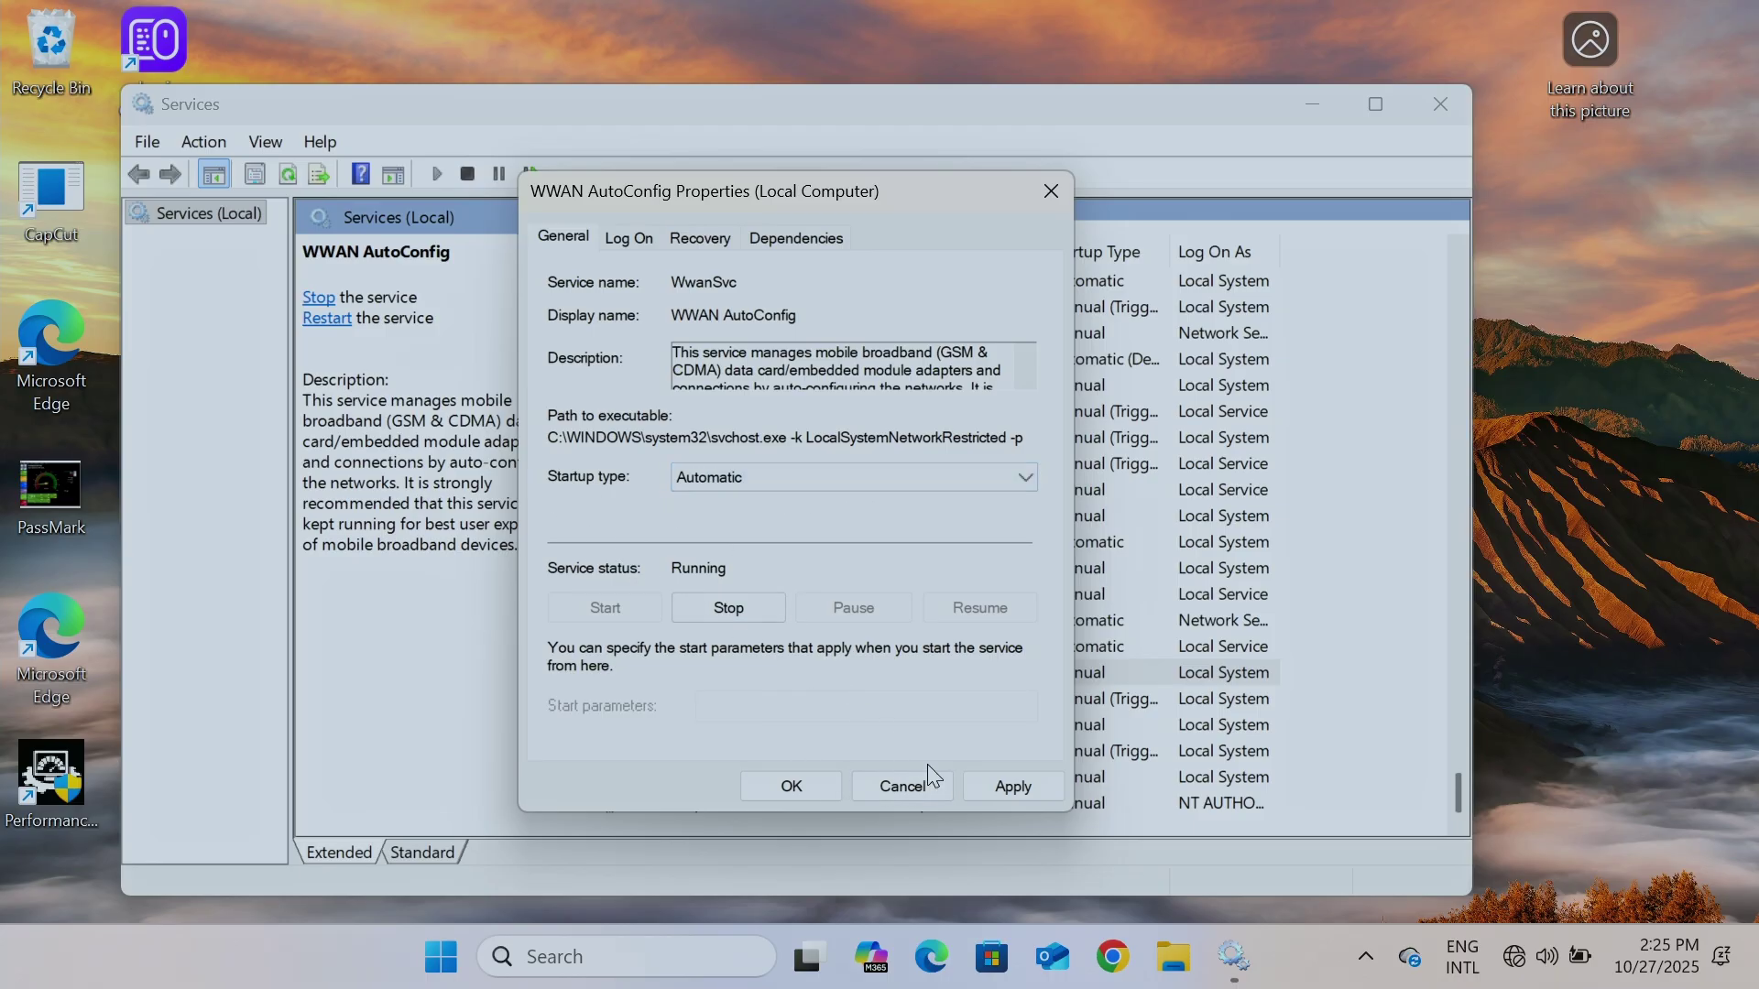
{"action": "left_click", "coordinate": [799, 786]}
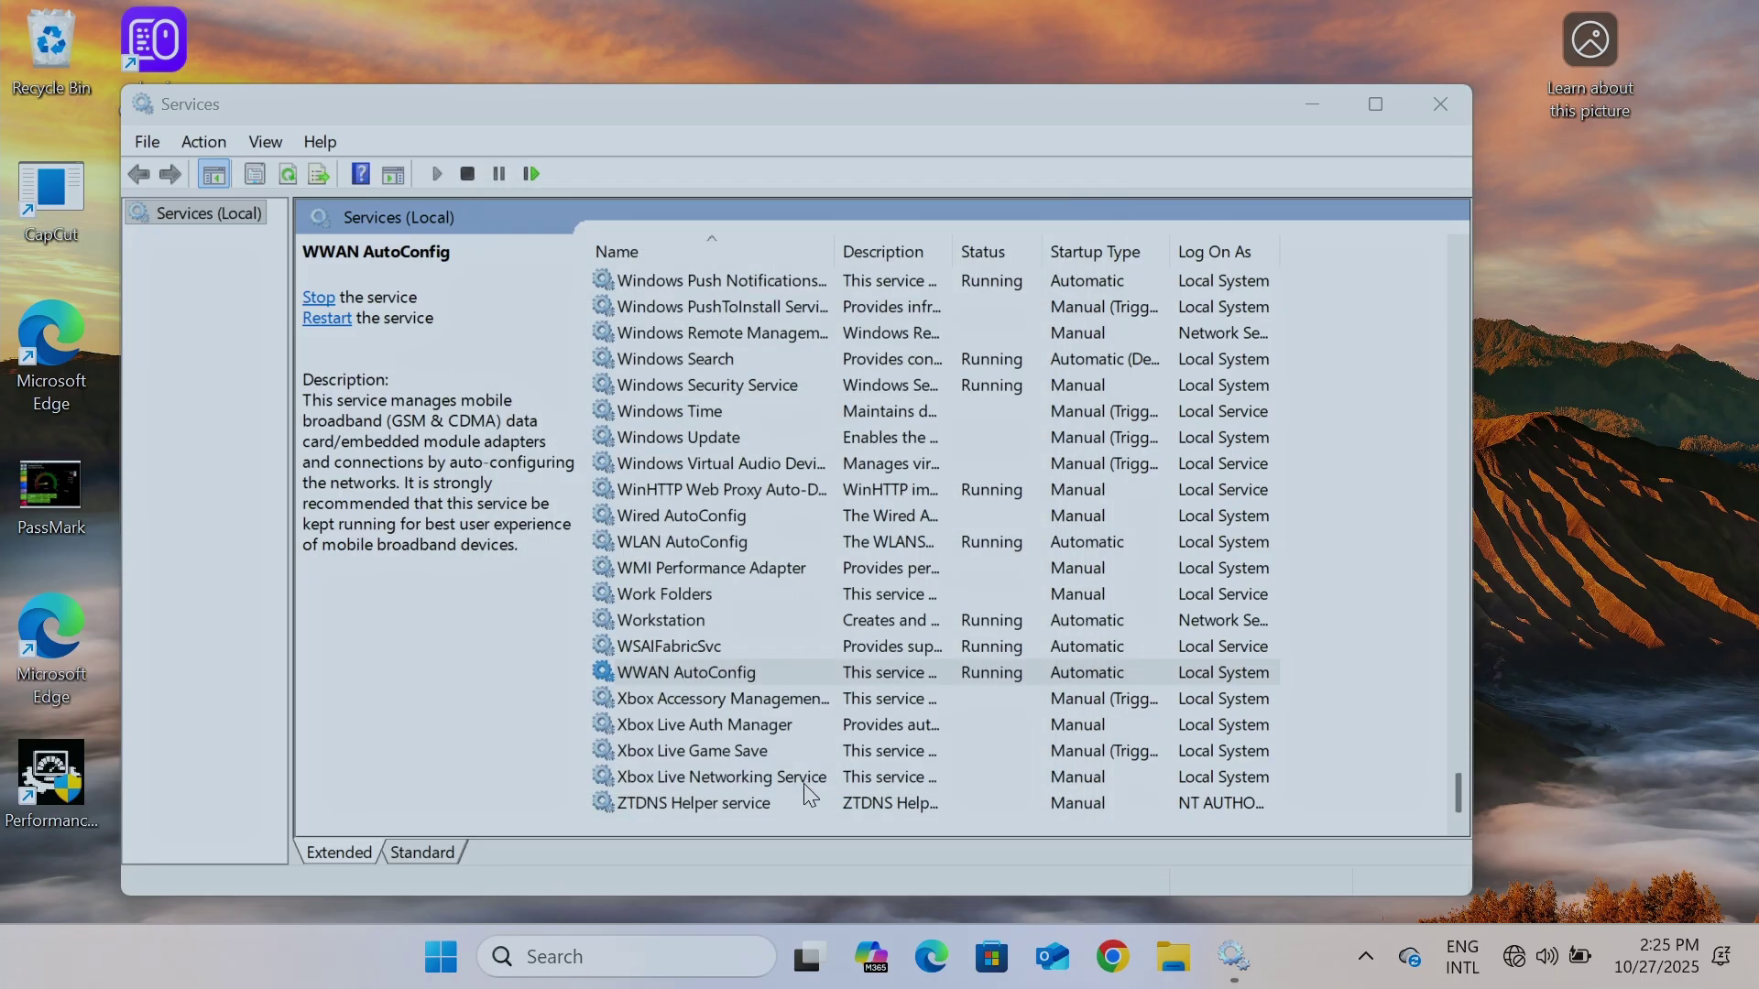
- Check the startup type and service status in the WLAN AutoConfig properties, cancel without changes, and close Services
{"action": "left_click", "coordinate": [677, 543]}
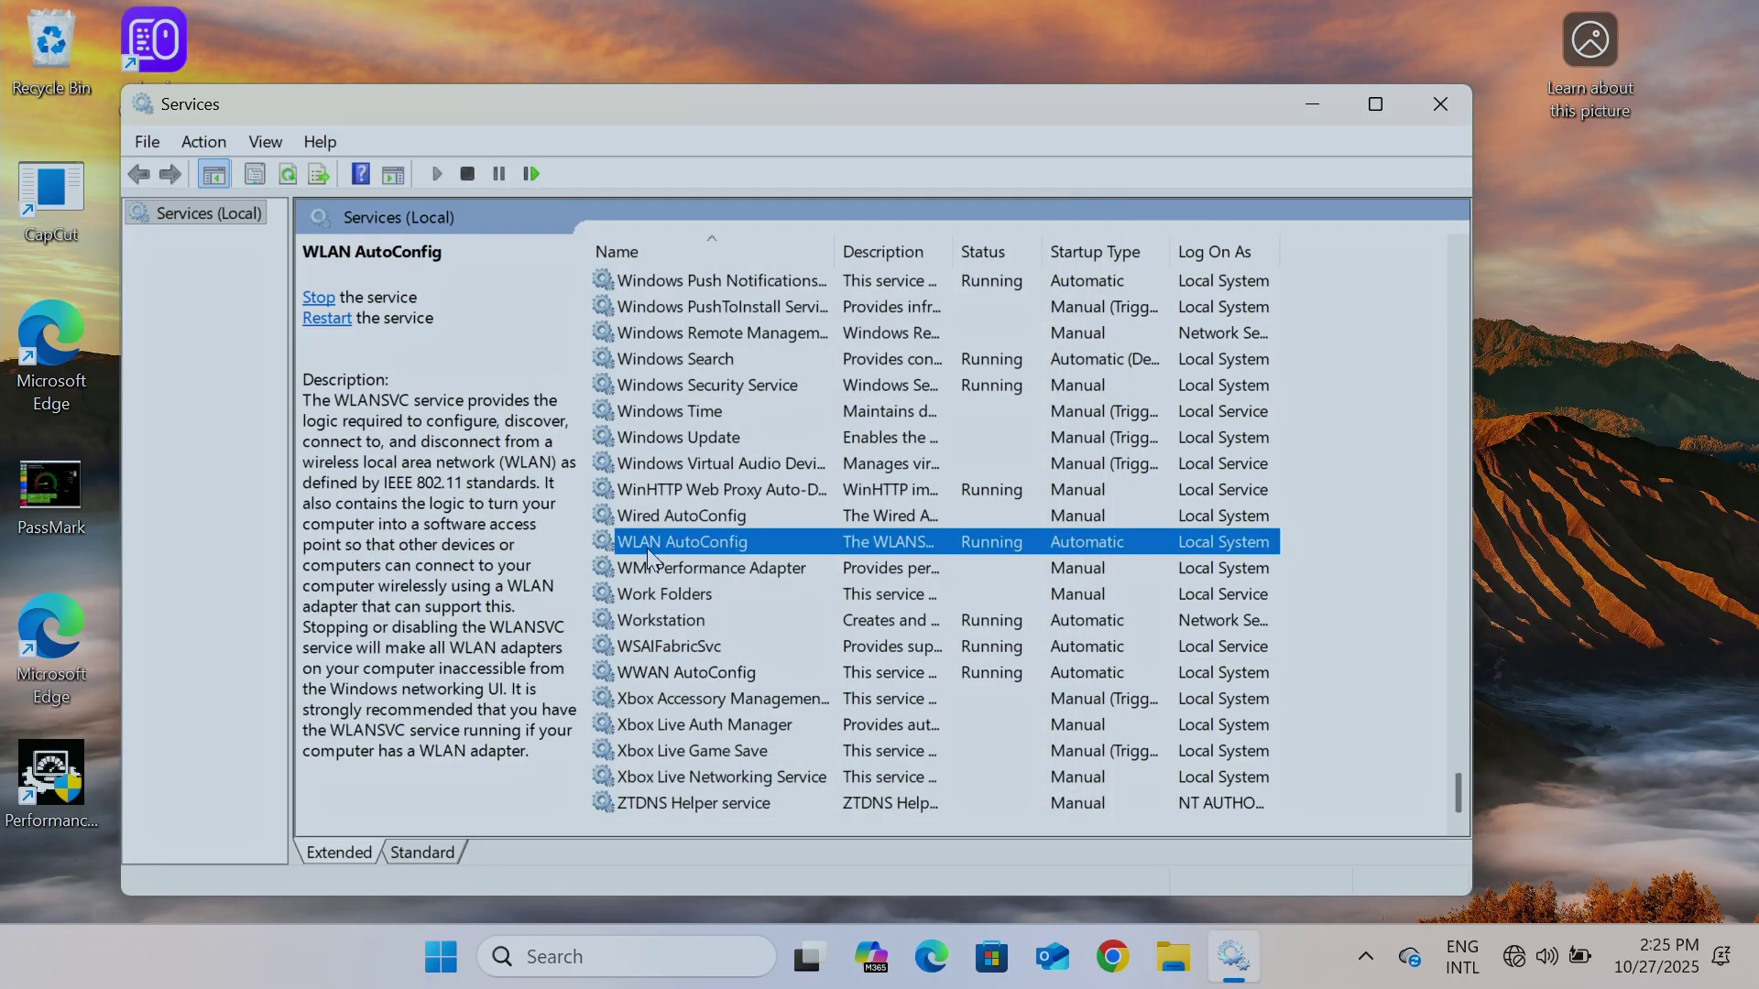
{"action": "right_click", "coordinate": [696, 541]}
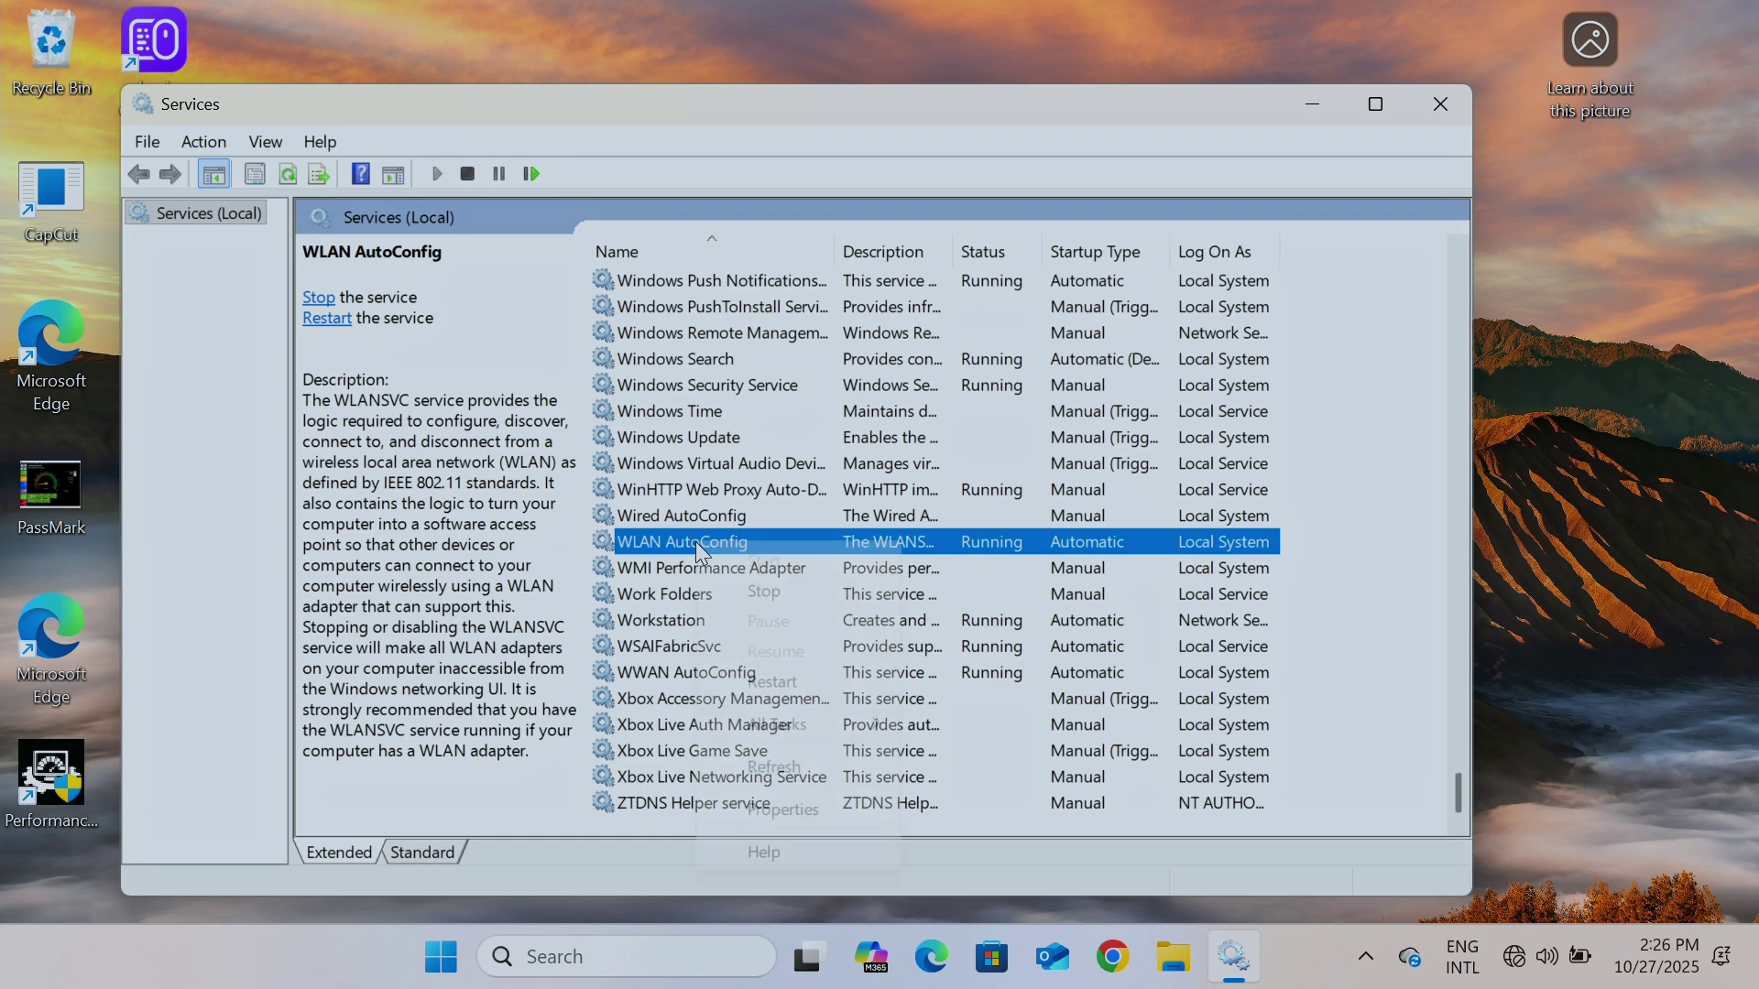
{"action": "left_click", "coordinate": [816, 811]}
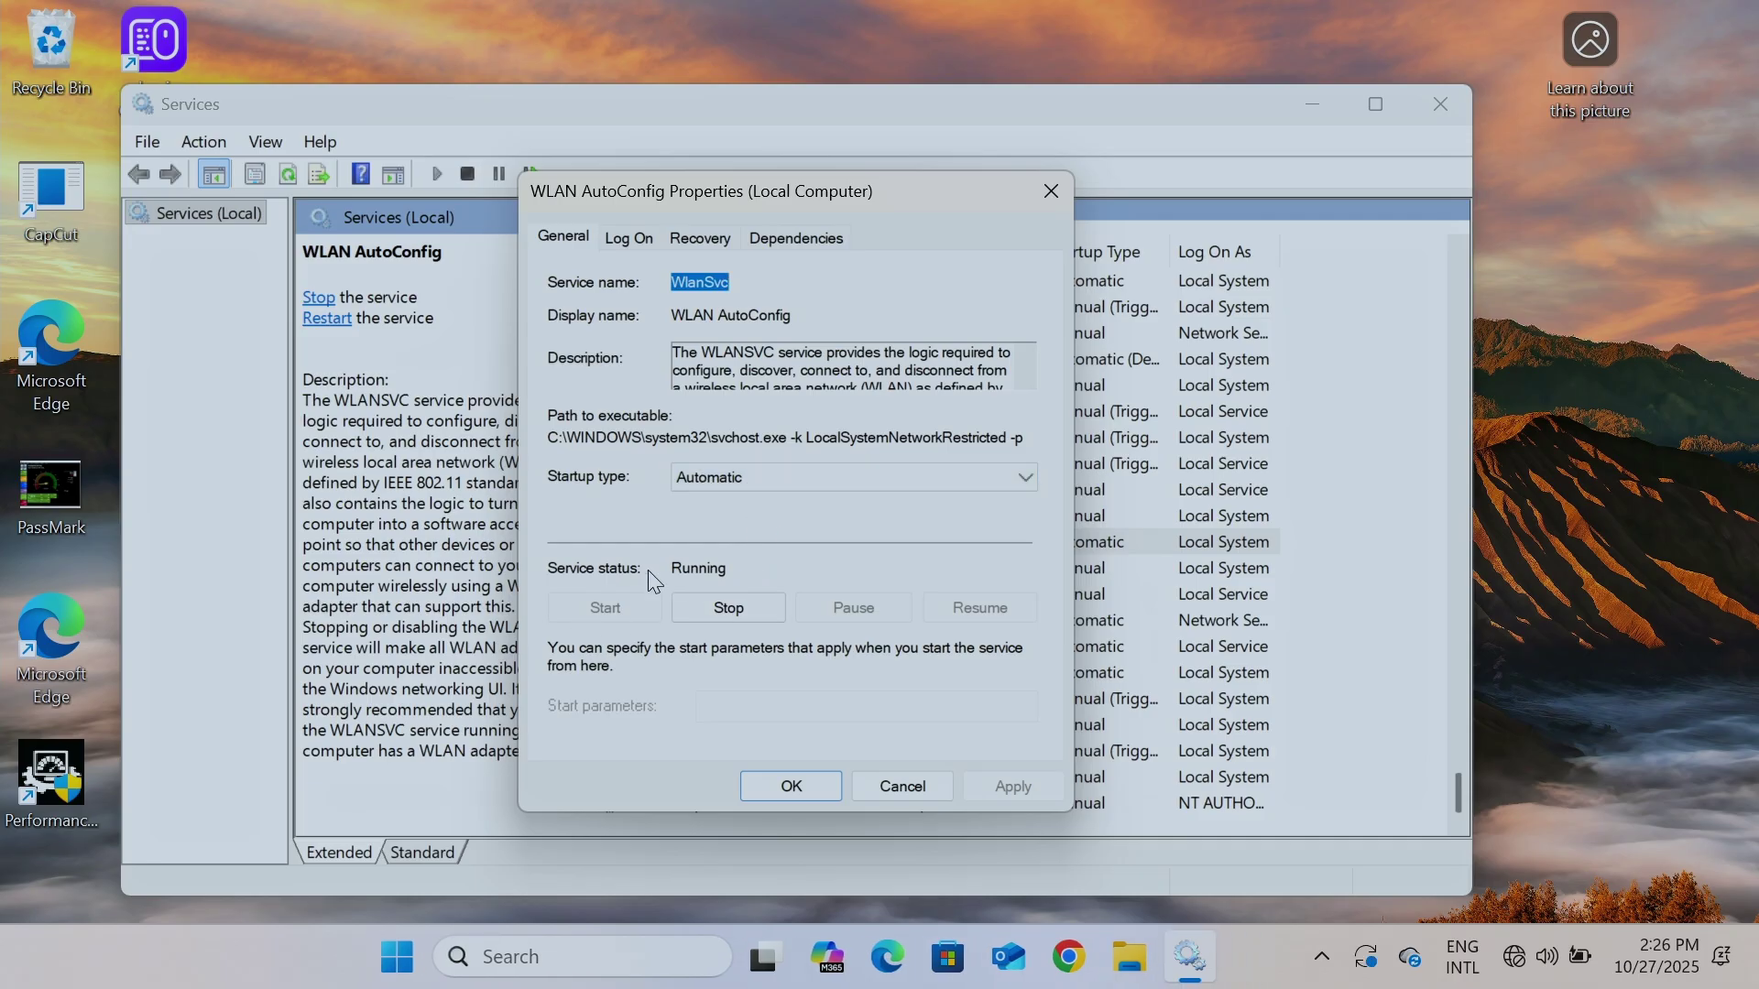
{"action": "left_click", "coordinate": [886, 789]}
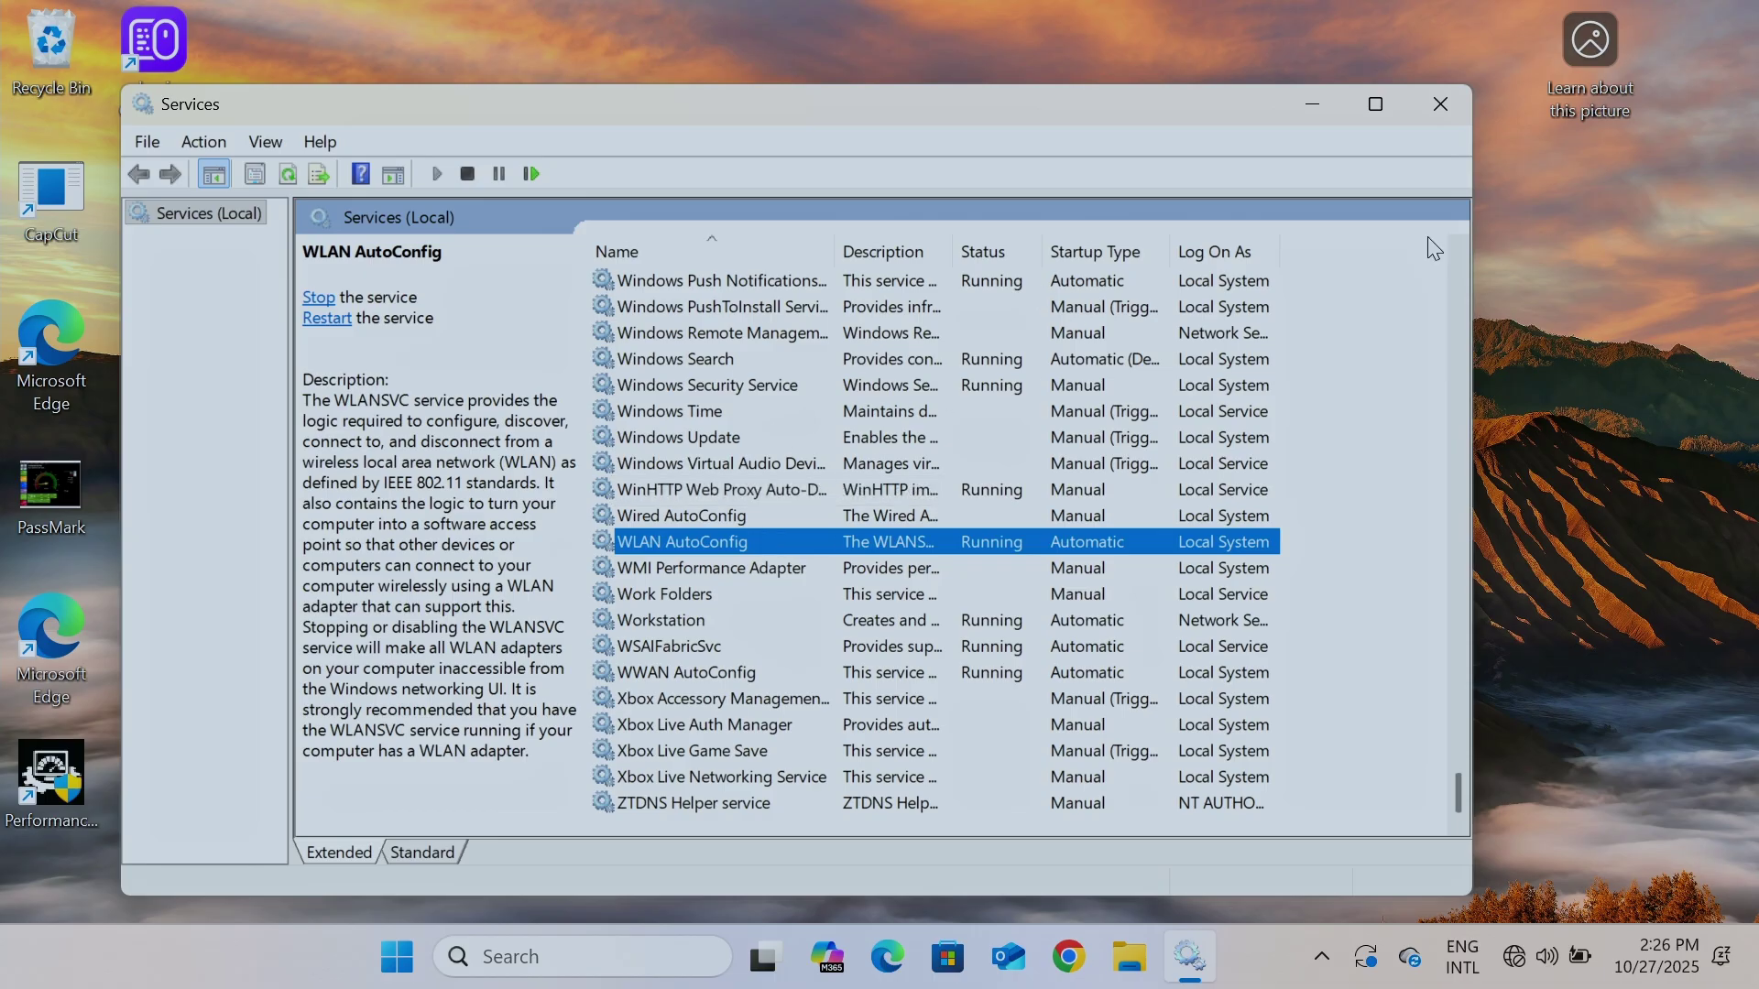
{"action": "left_click", "coordinate": [1440, 104]}
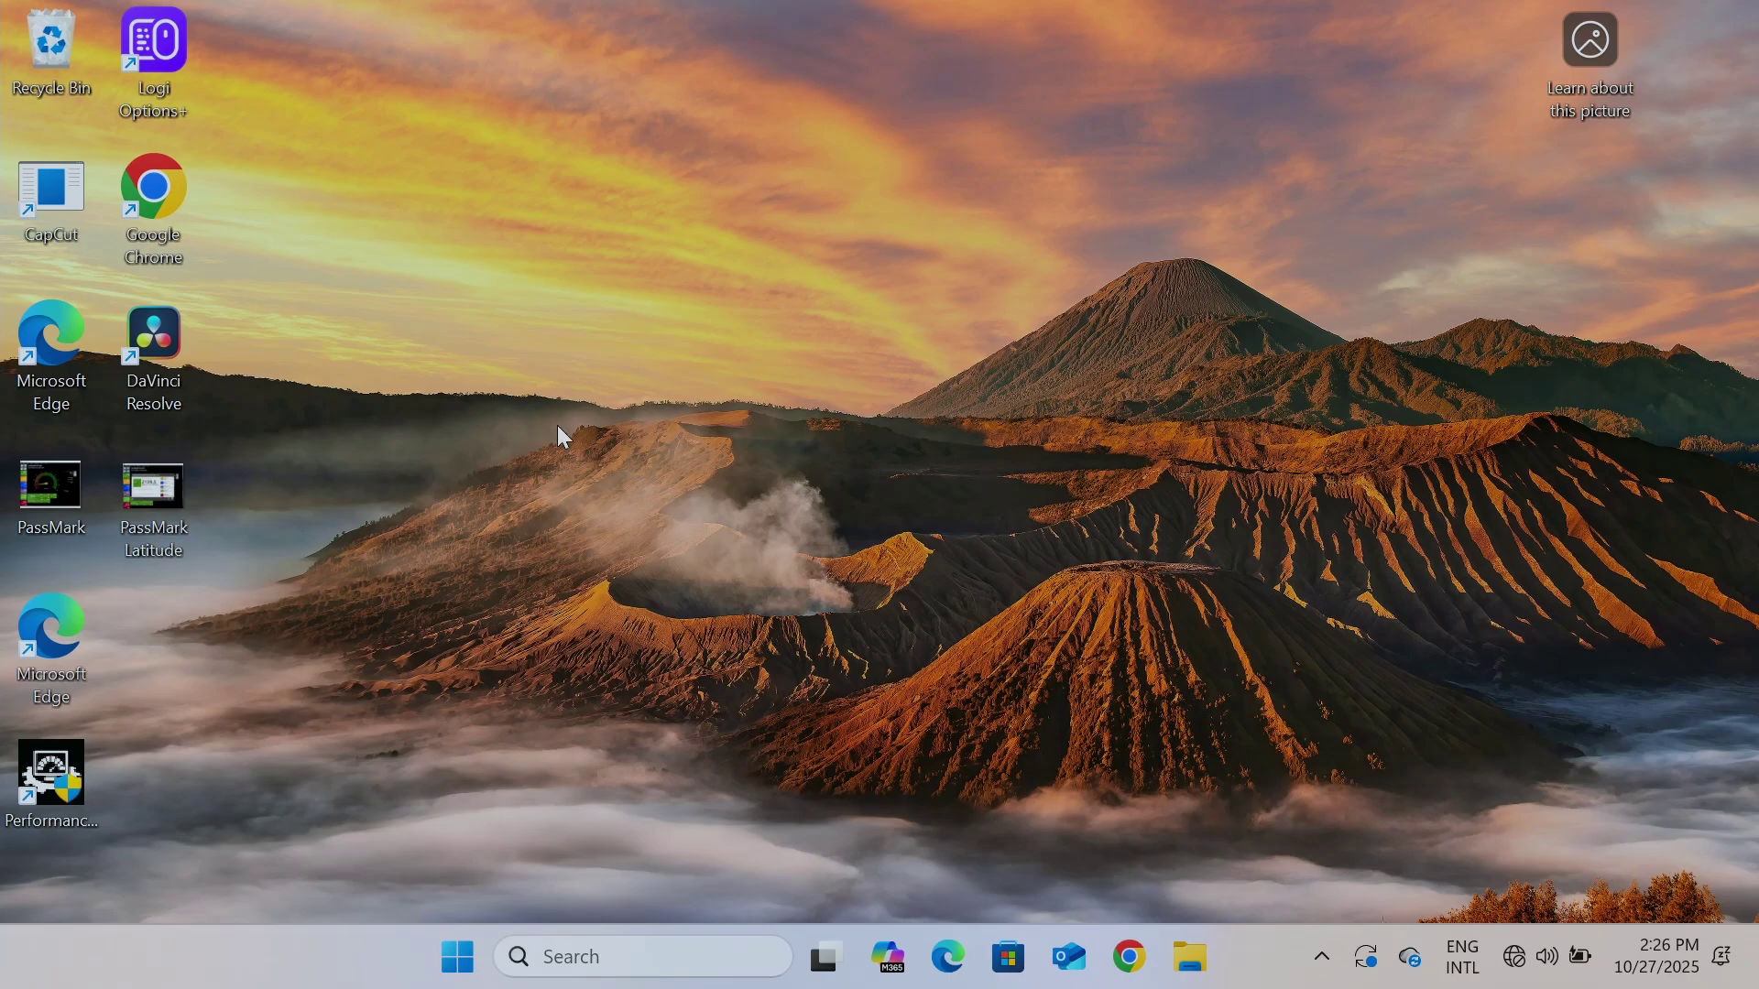
- Search Windows for "cmd" and open Command Prompt as administrator, allowing it to make changes
{"action": "left_click", "coordinate": [562, 957]}
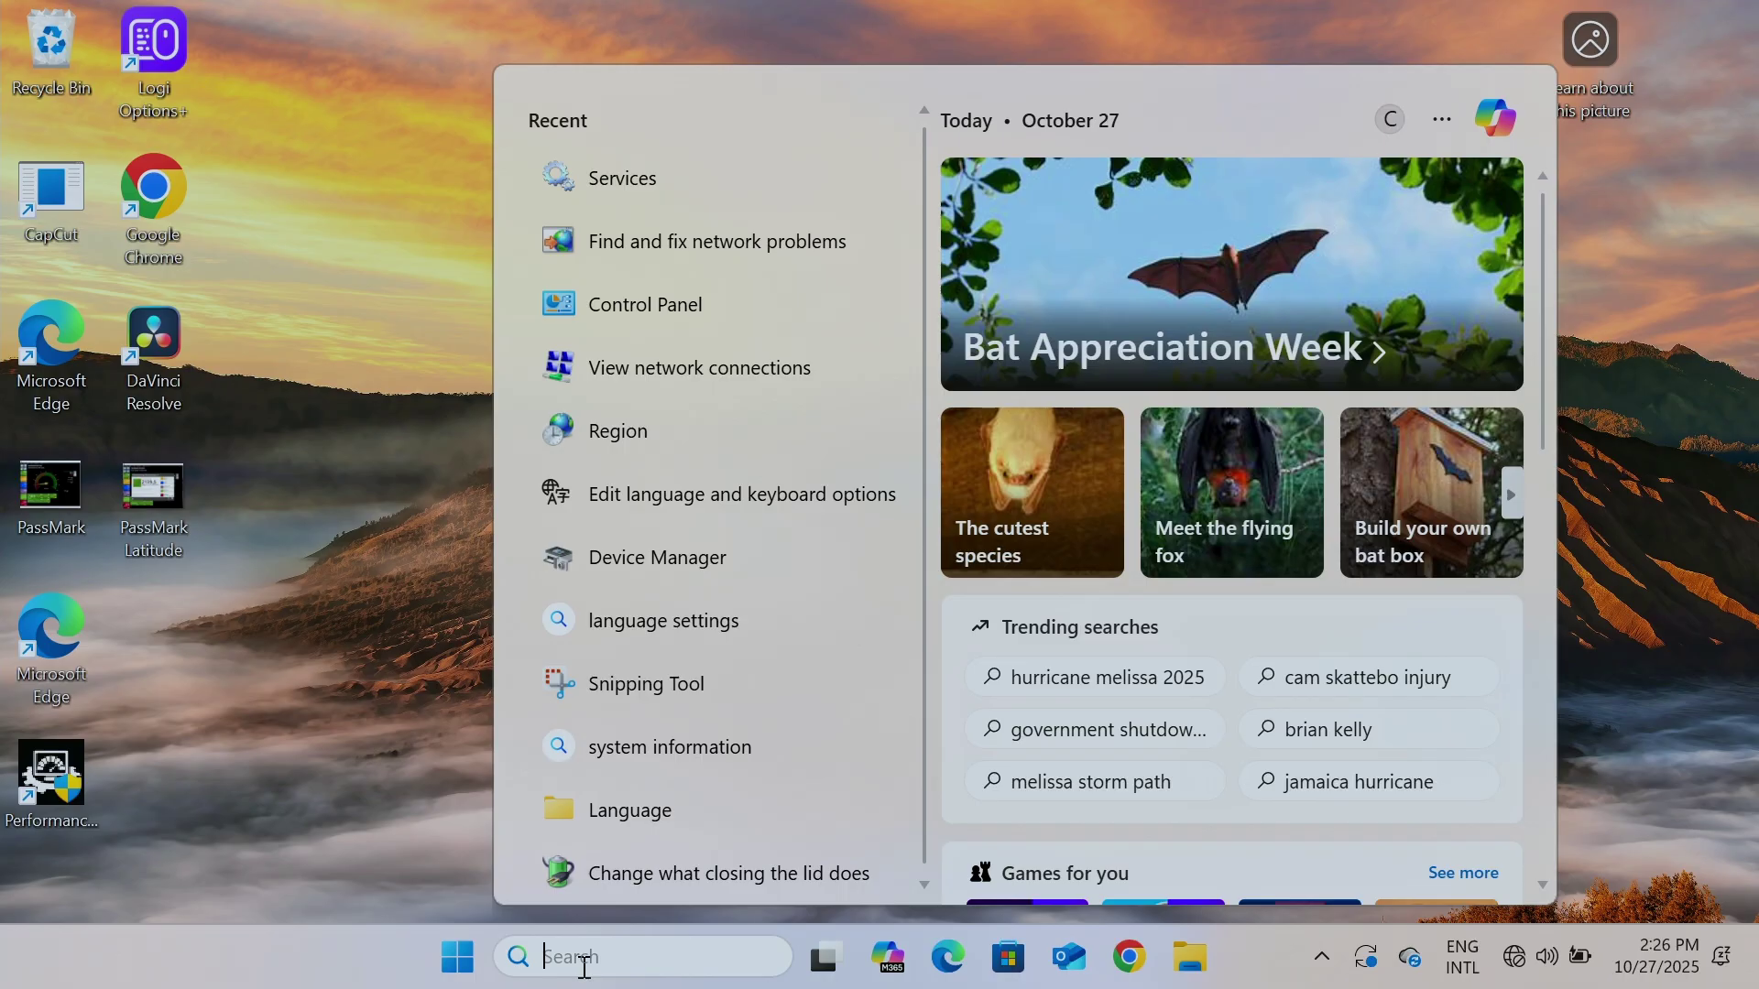
{"action": "type", "text": "cmd"}
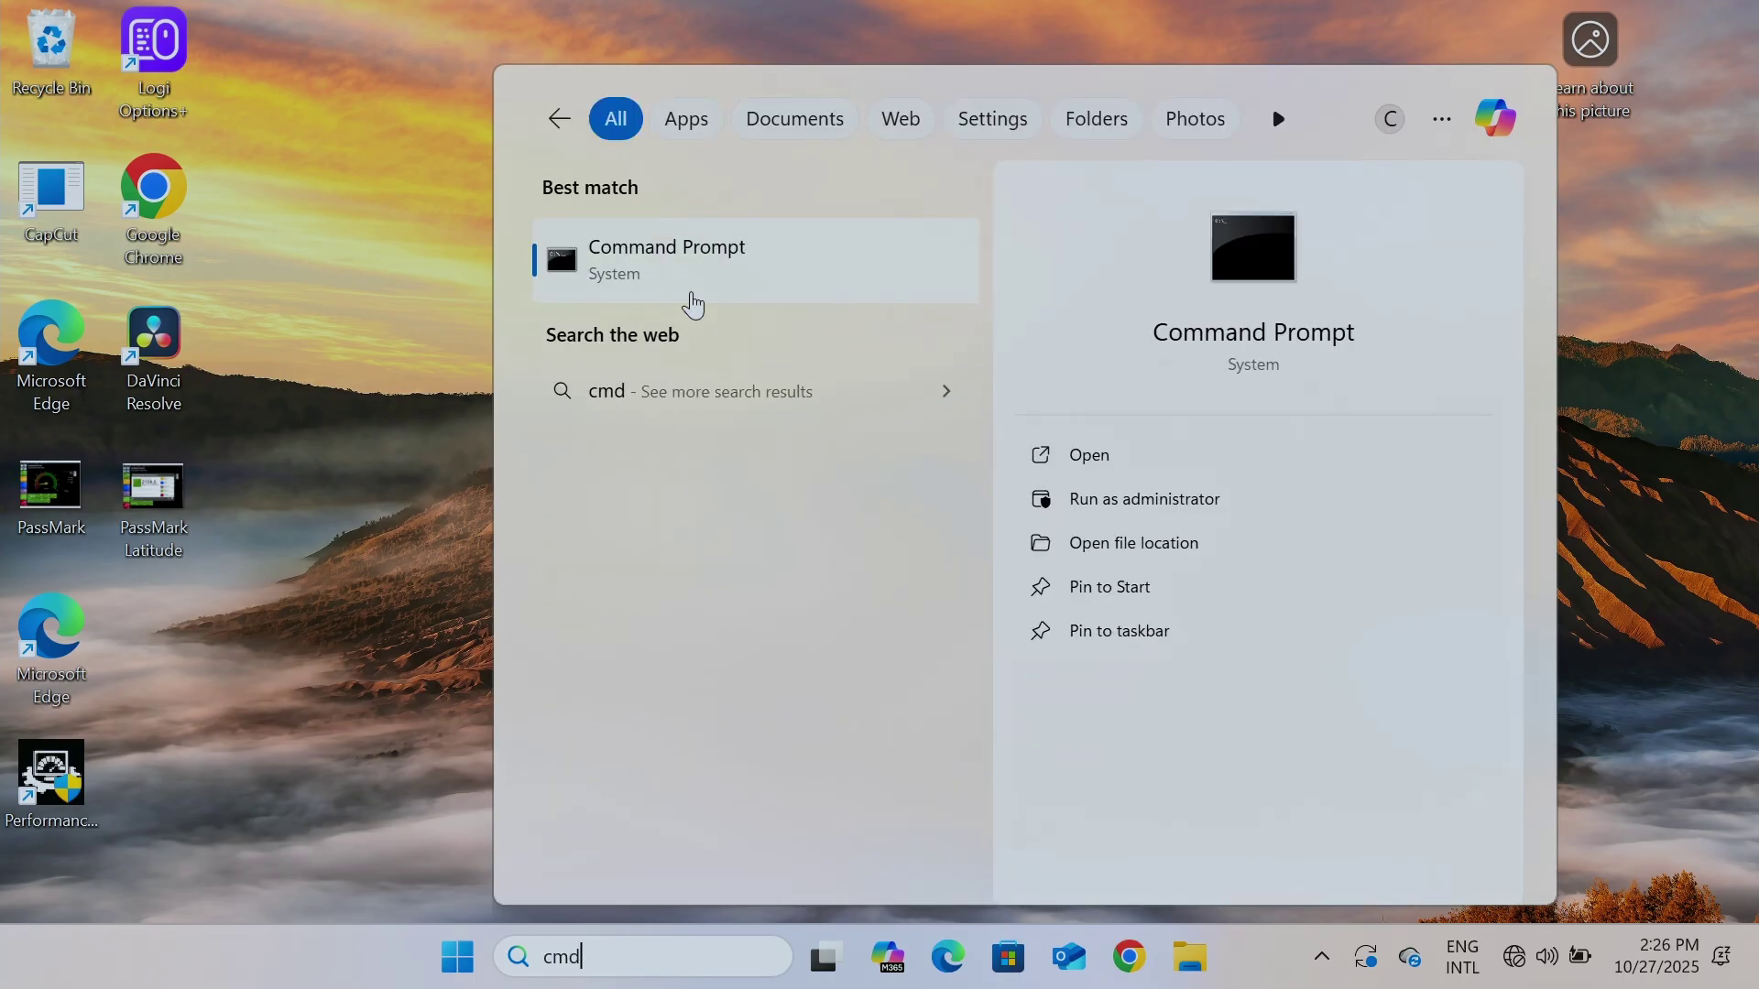
{"action": "right_click", "coordinate": [663, 264]}
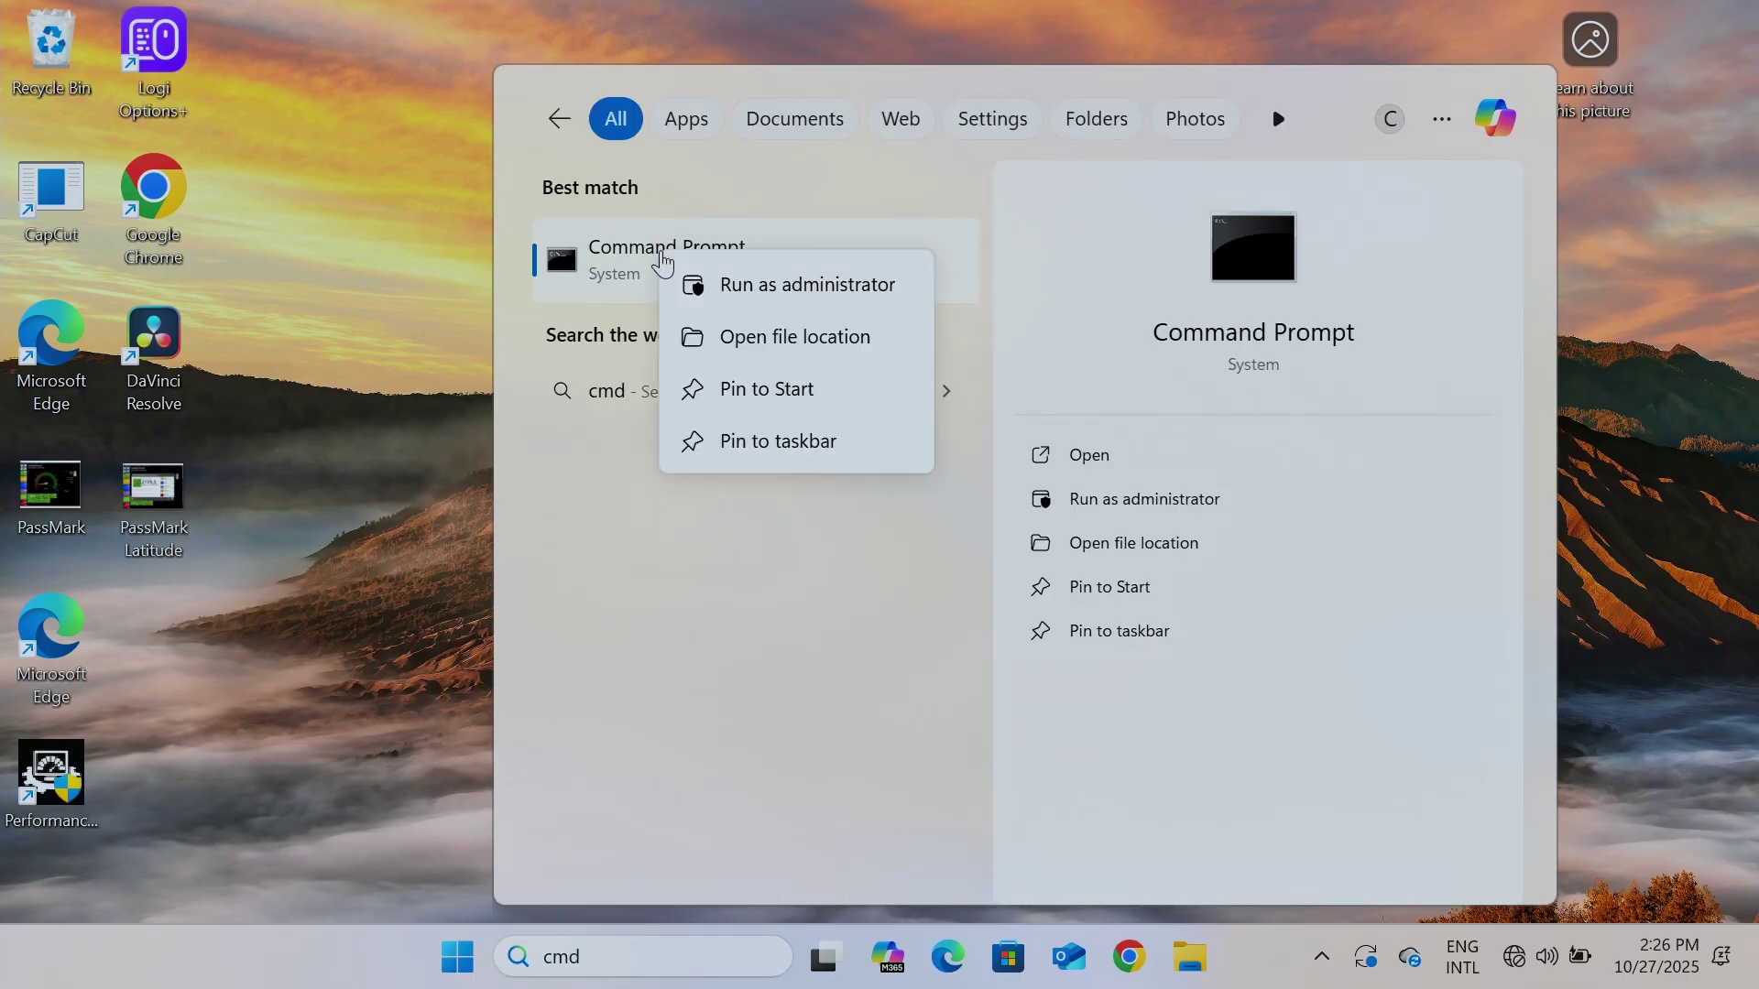
{"action": "left_click", "coordinate": [799, 286]}
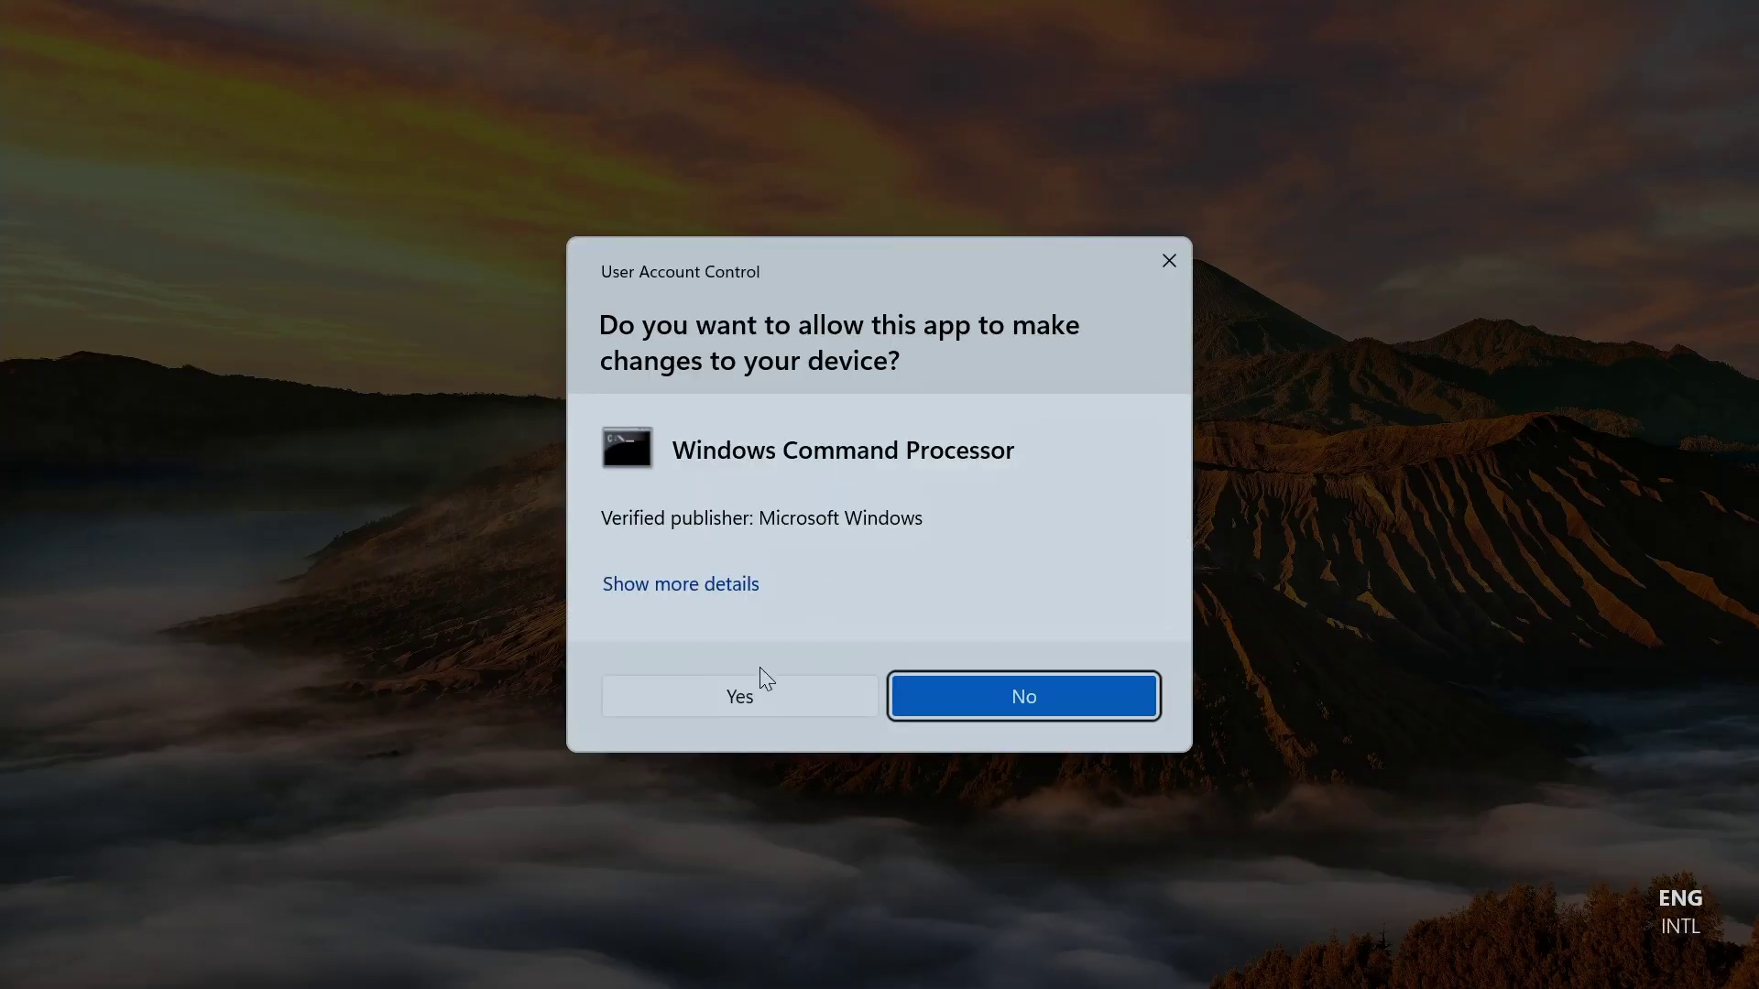
{"action": "left_click", "coordinate": [743, 709]}
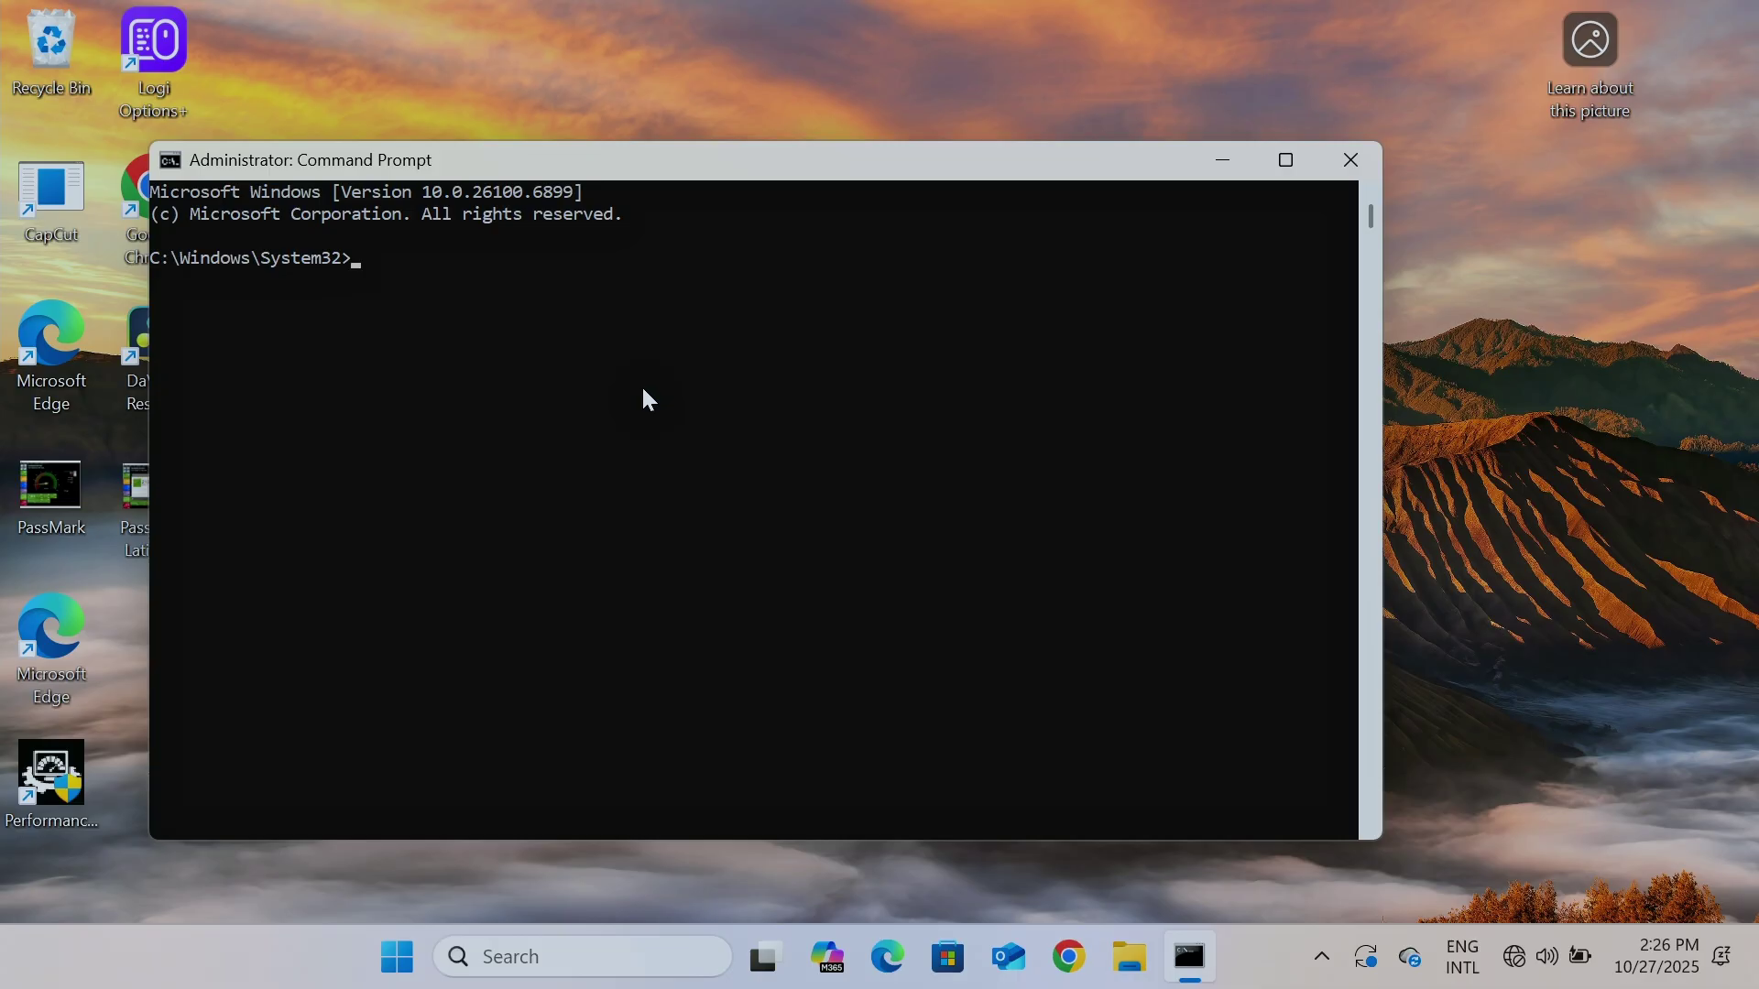
- Run "netsh winsock reset" to reset the Winsock catalog, and close Command Prompt with "exit"
{"action": "type", "text": "net"}
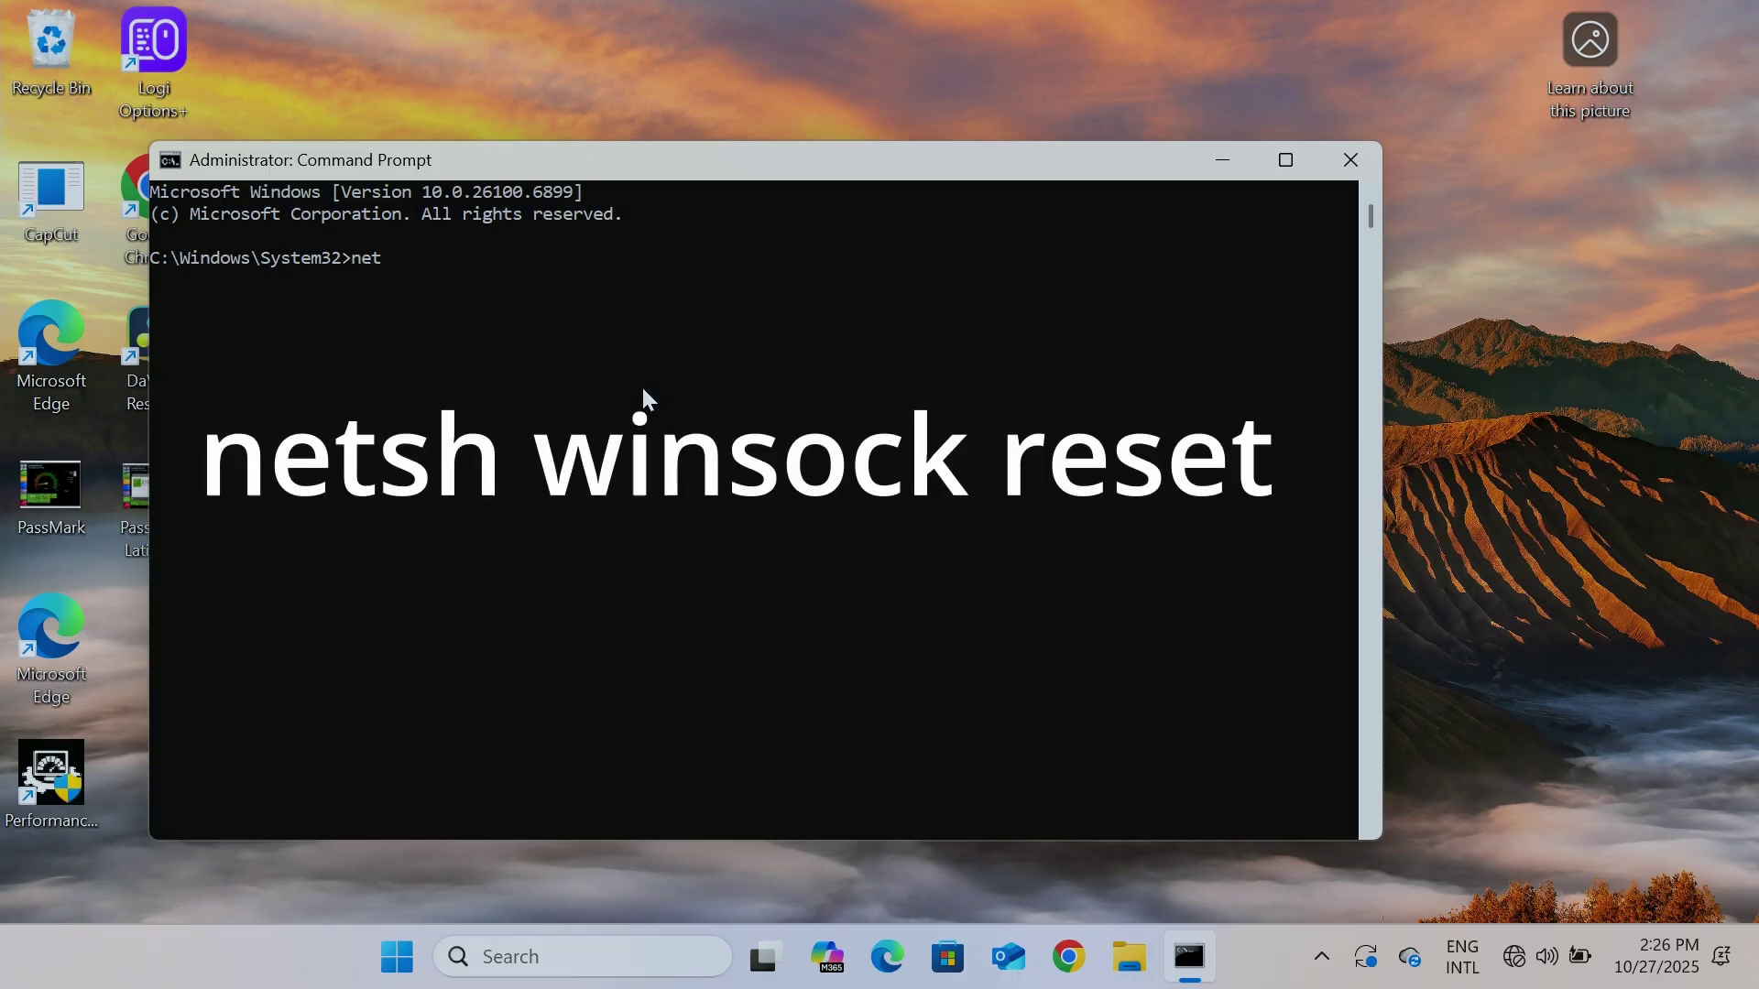
{"action": "type", "text": "sh winsock reset"}
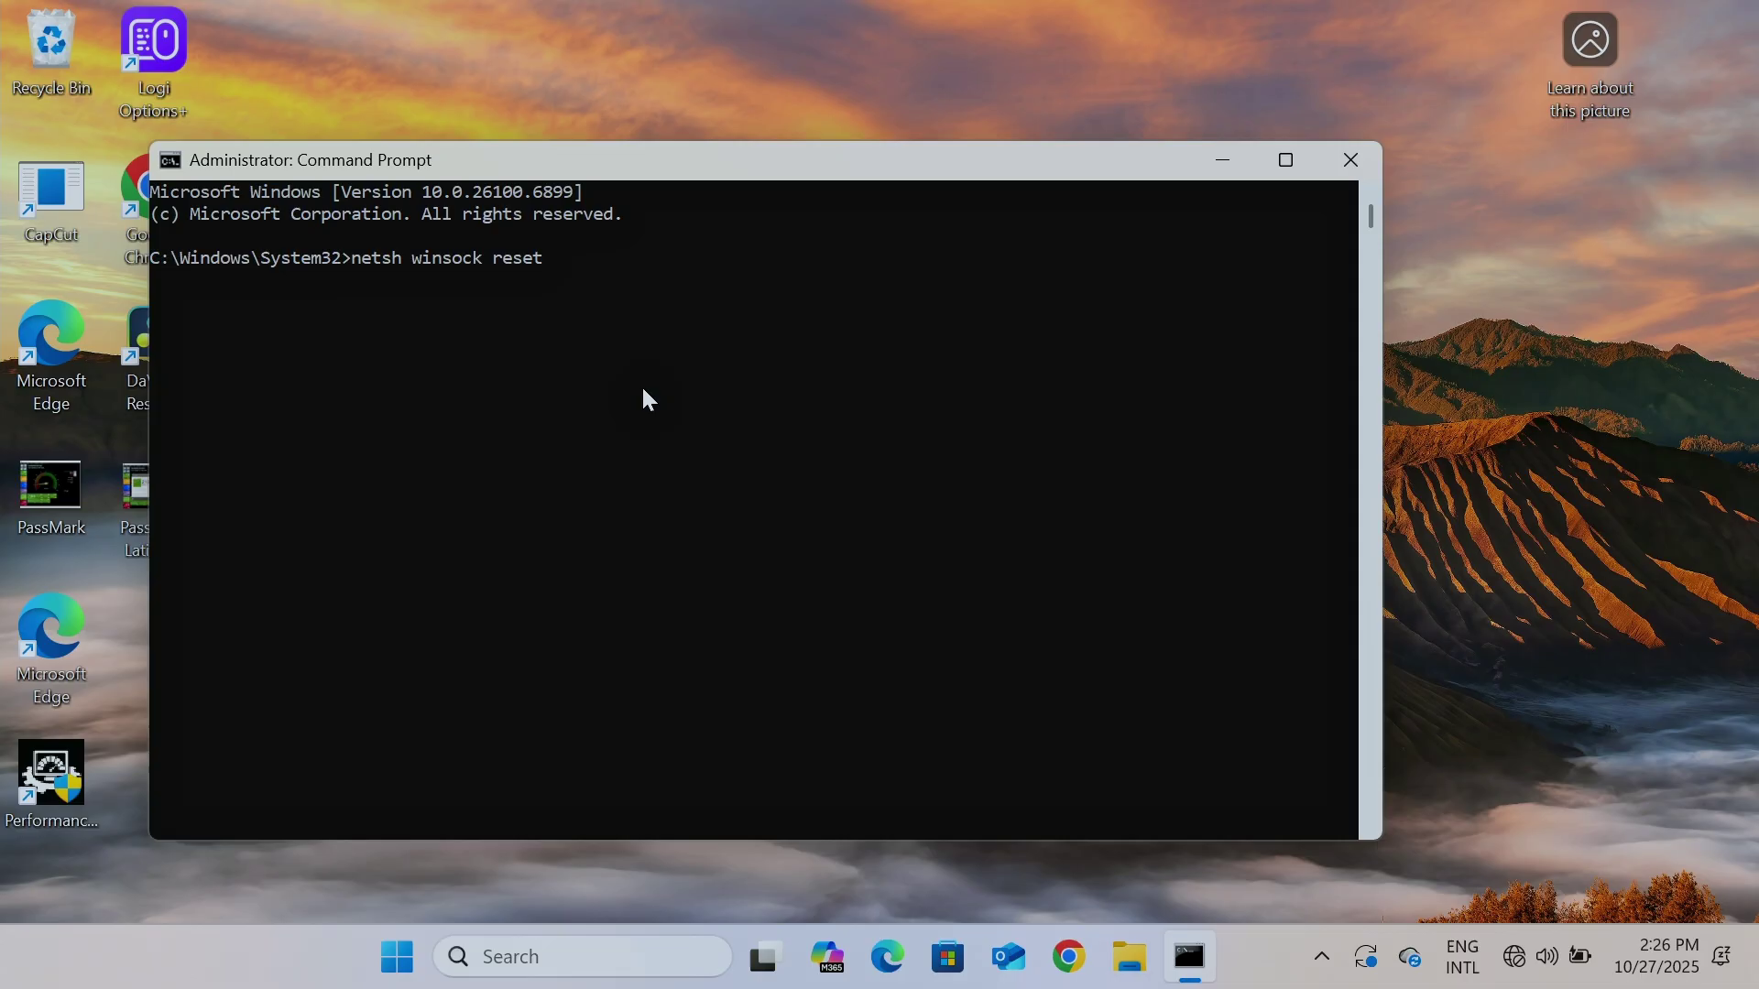
{"action": "key", "text": "Return"}
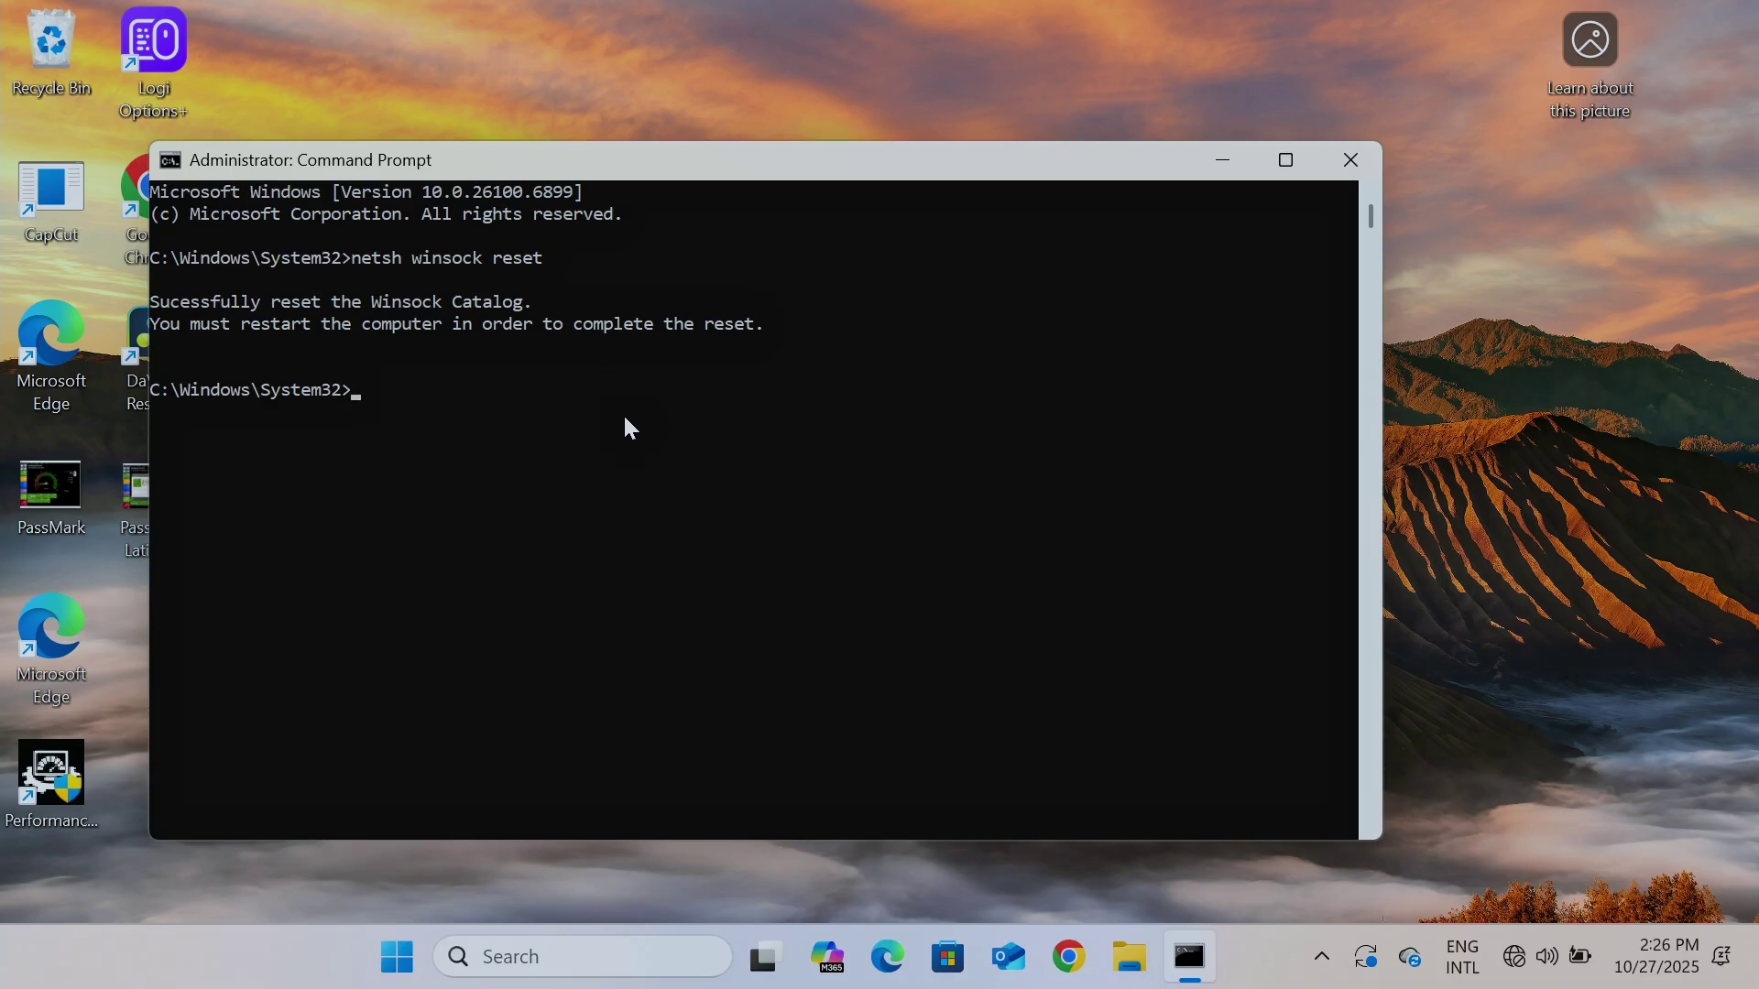
{"action": "type", "text": "exit"}
{"action": "scroll", "coordinate": [1053, 352], "scroll_direction": "down", "scroll_amount": 1}
{"action": "key", "text": "Return"}
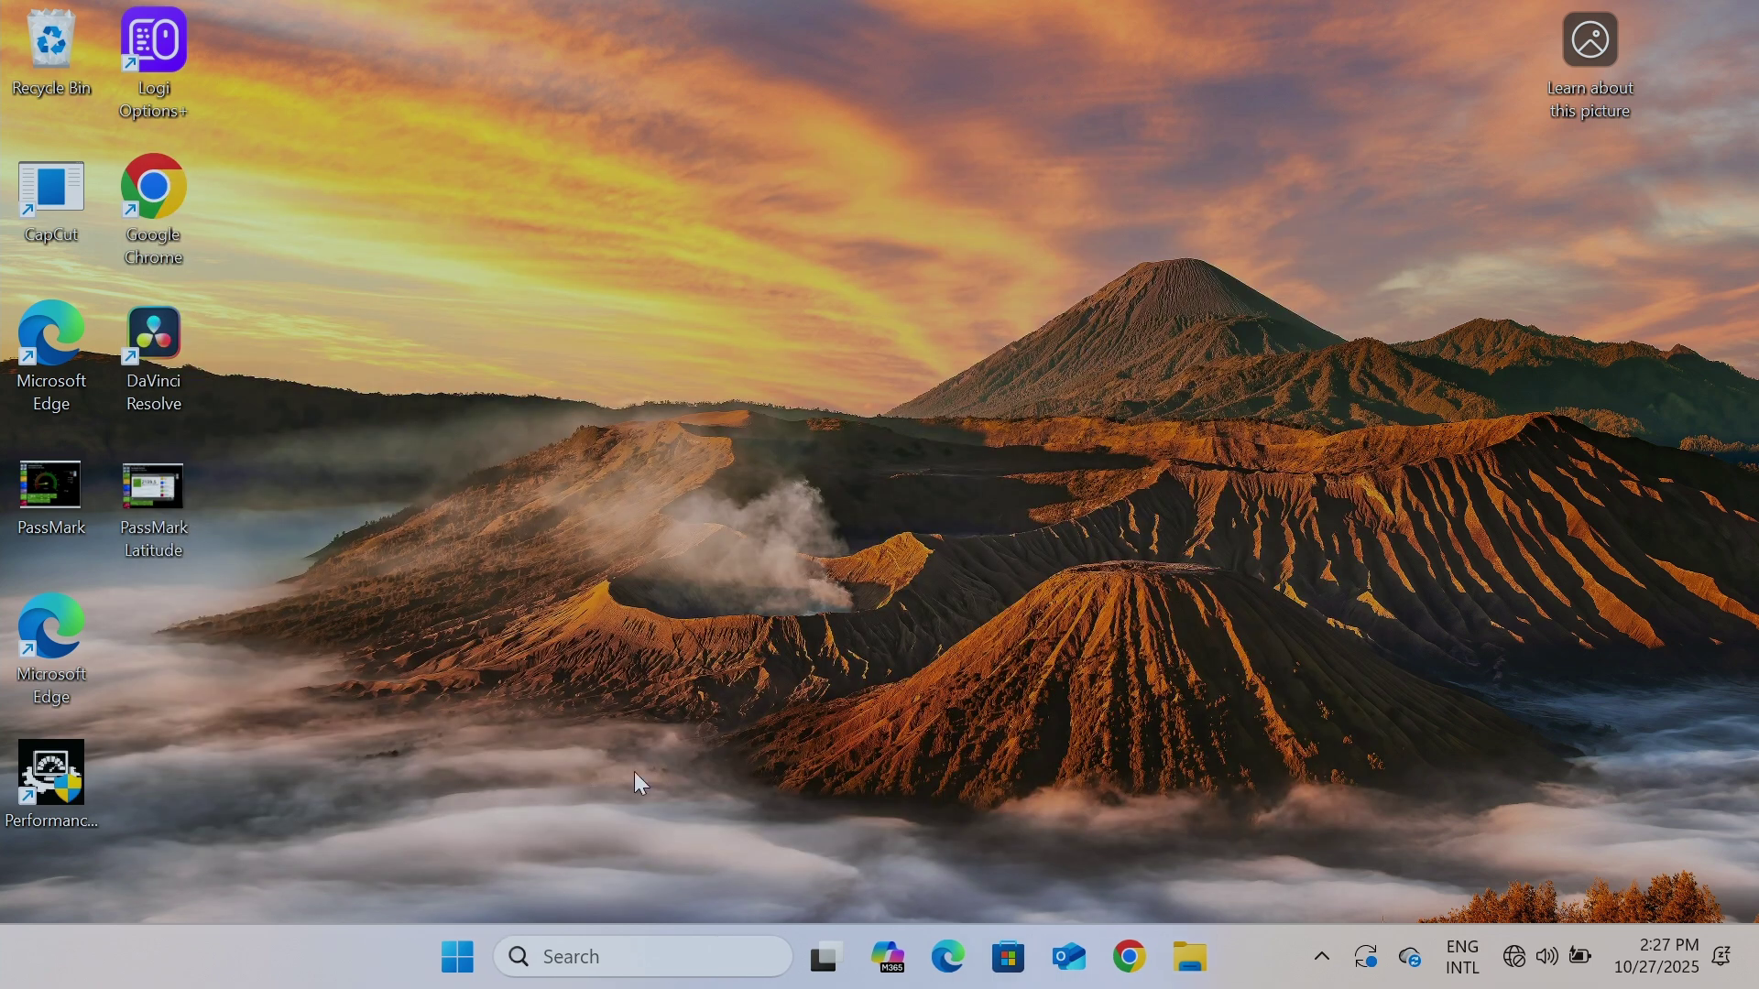
- Restart the computer to complete the Winsock reset
{"action": "right_click", "coordinate": [478, 976]}
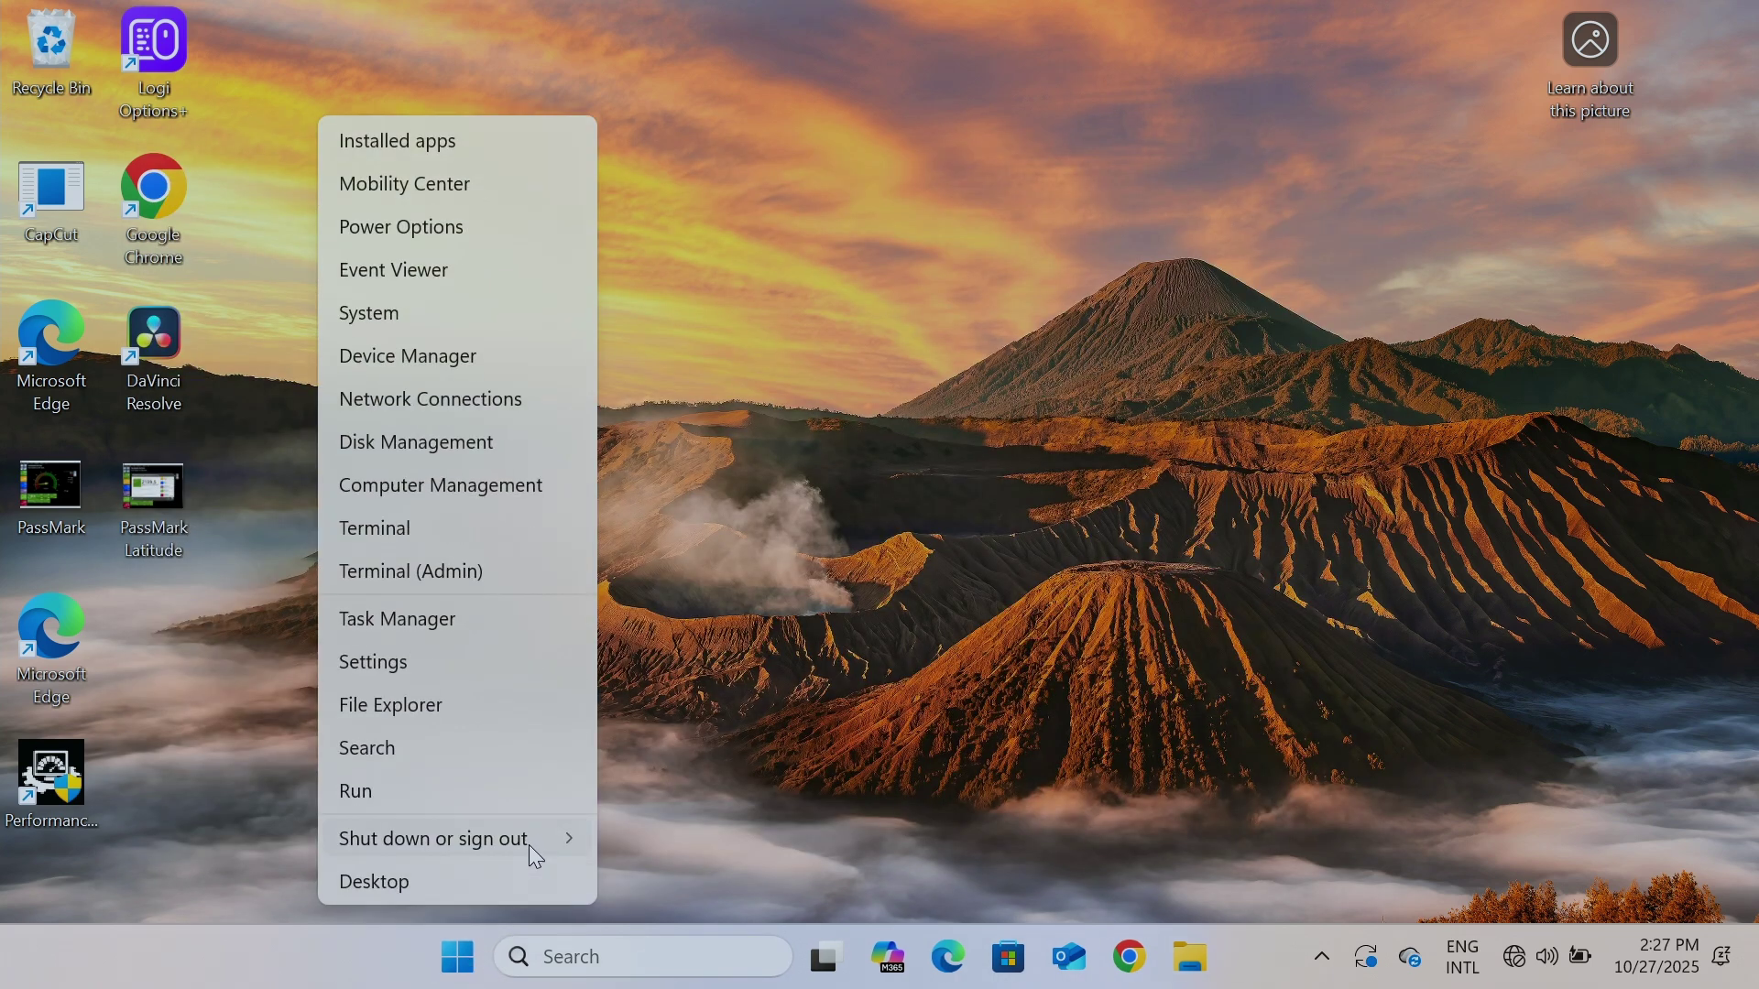
{"action": "mouse_move", "coordinate": [562, 835]}
{"action": "left_click", "coordinate": [663, 833]}
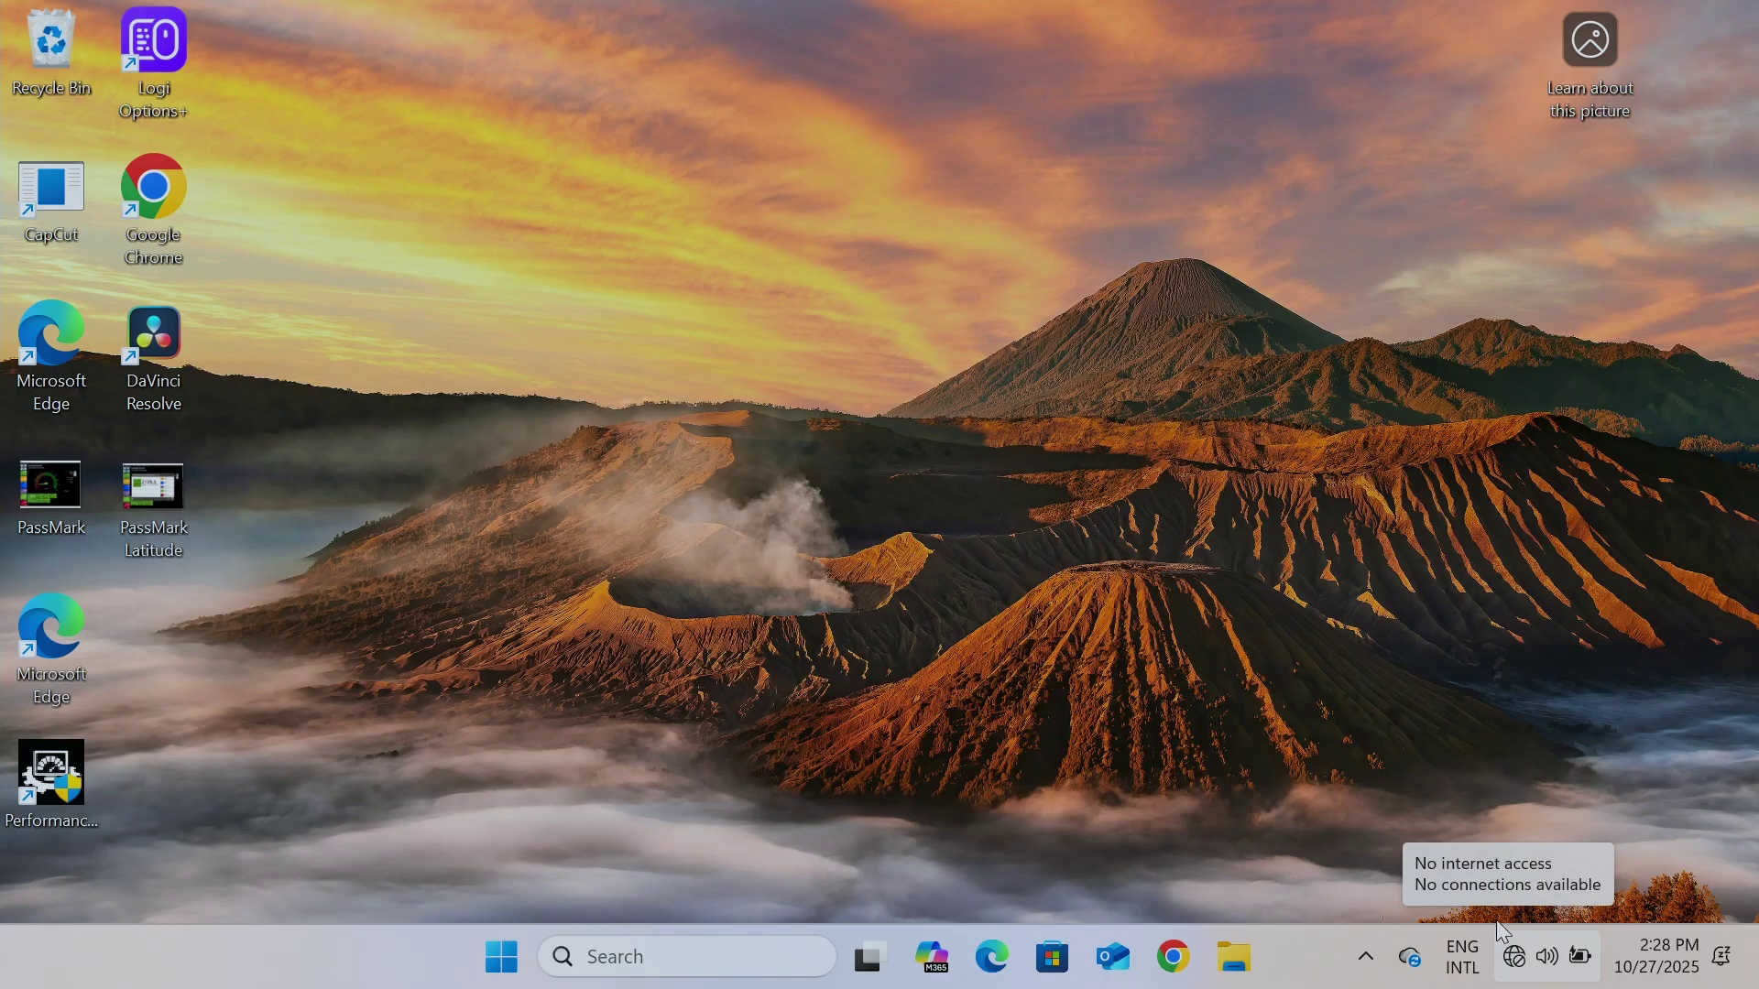
- Search Windows for "contr", open Control Panel, check the adapters listed in Network Connections, and close both windows
{"action": "left_click", "coordinate": [676, 969]}
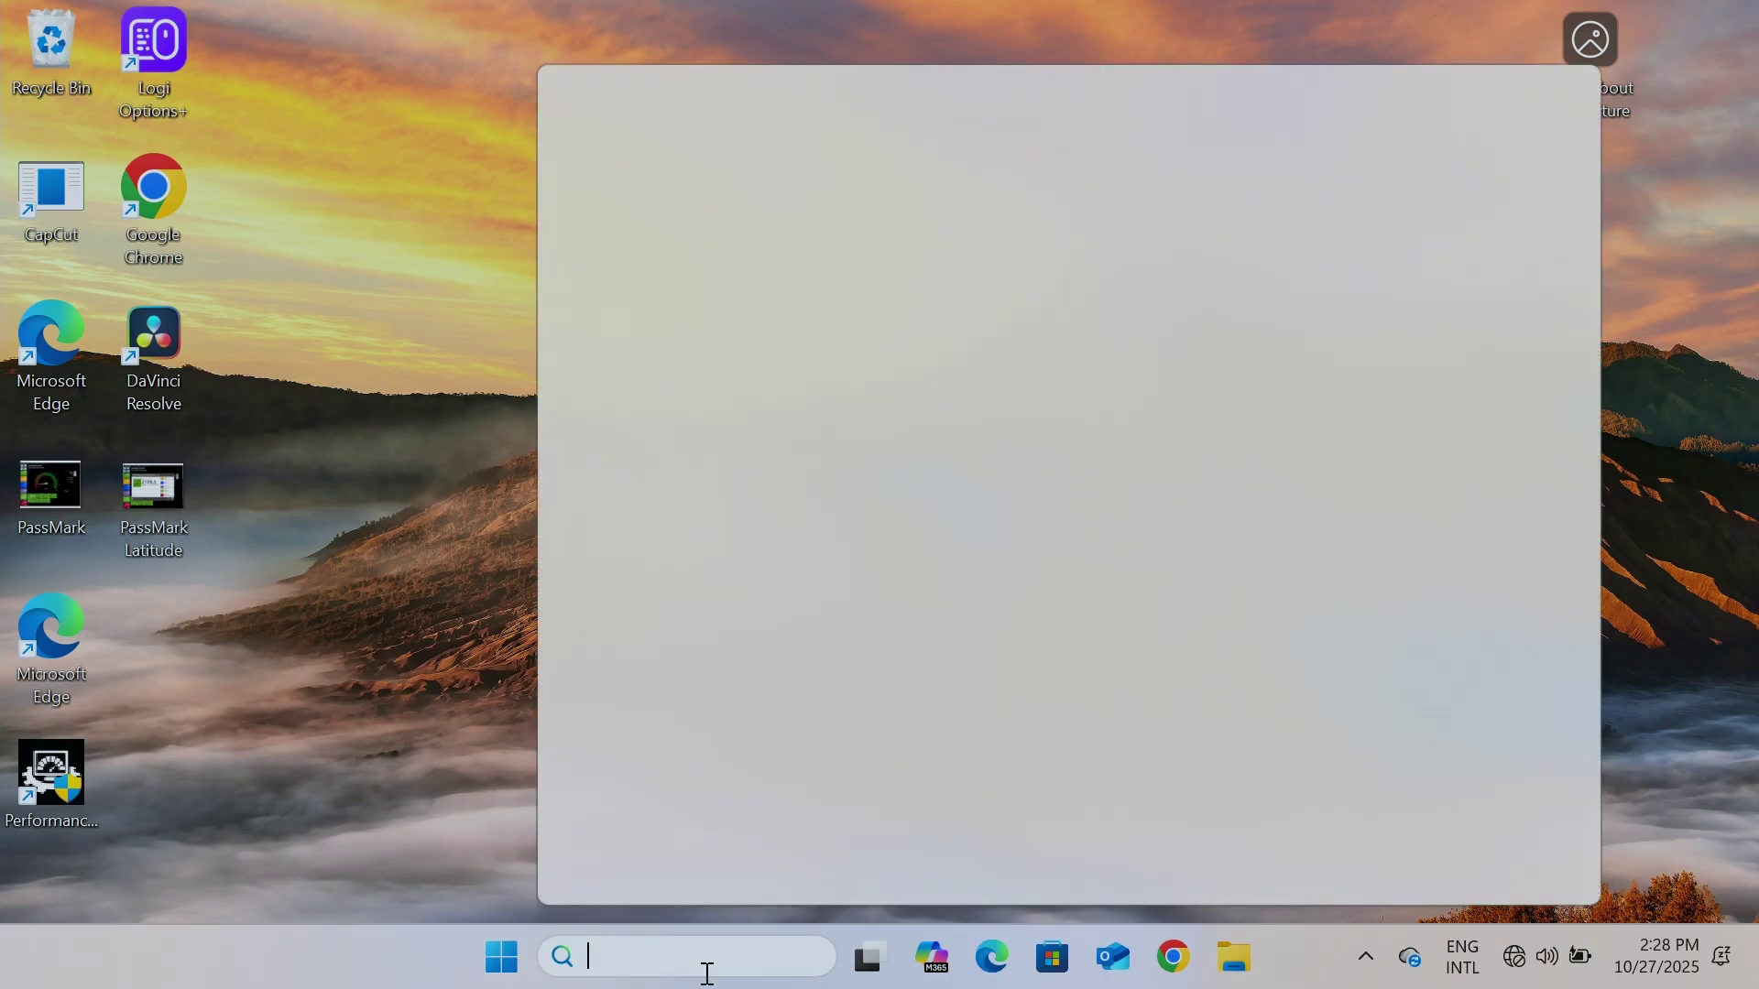
{"action": "type", "text": "contr"}
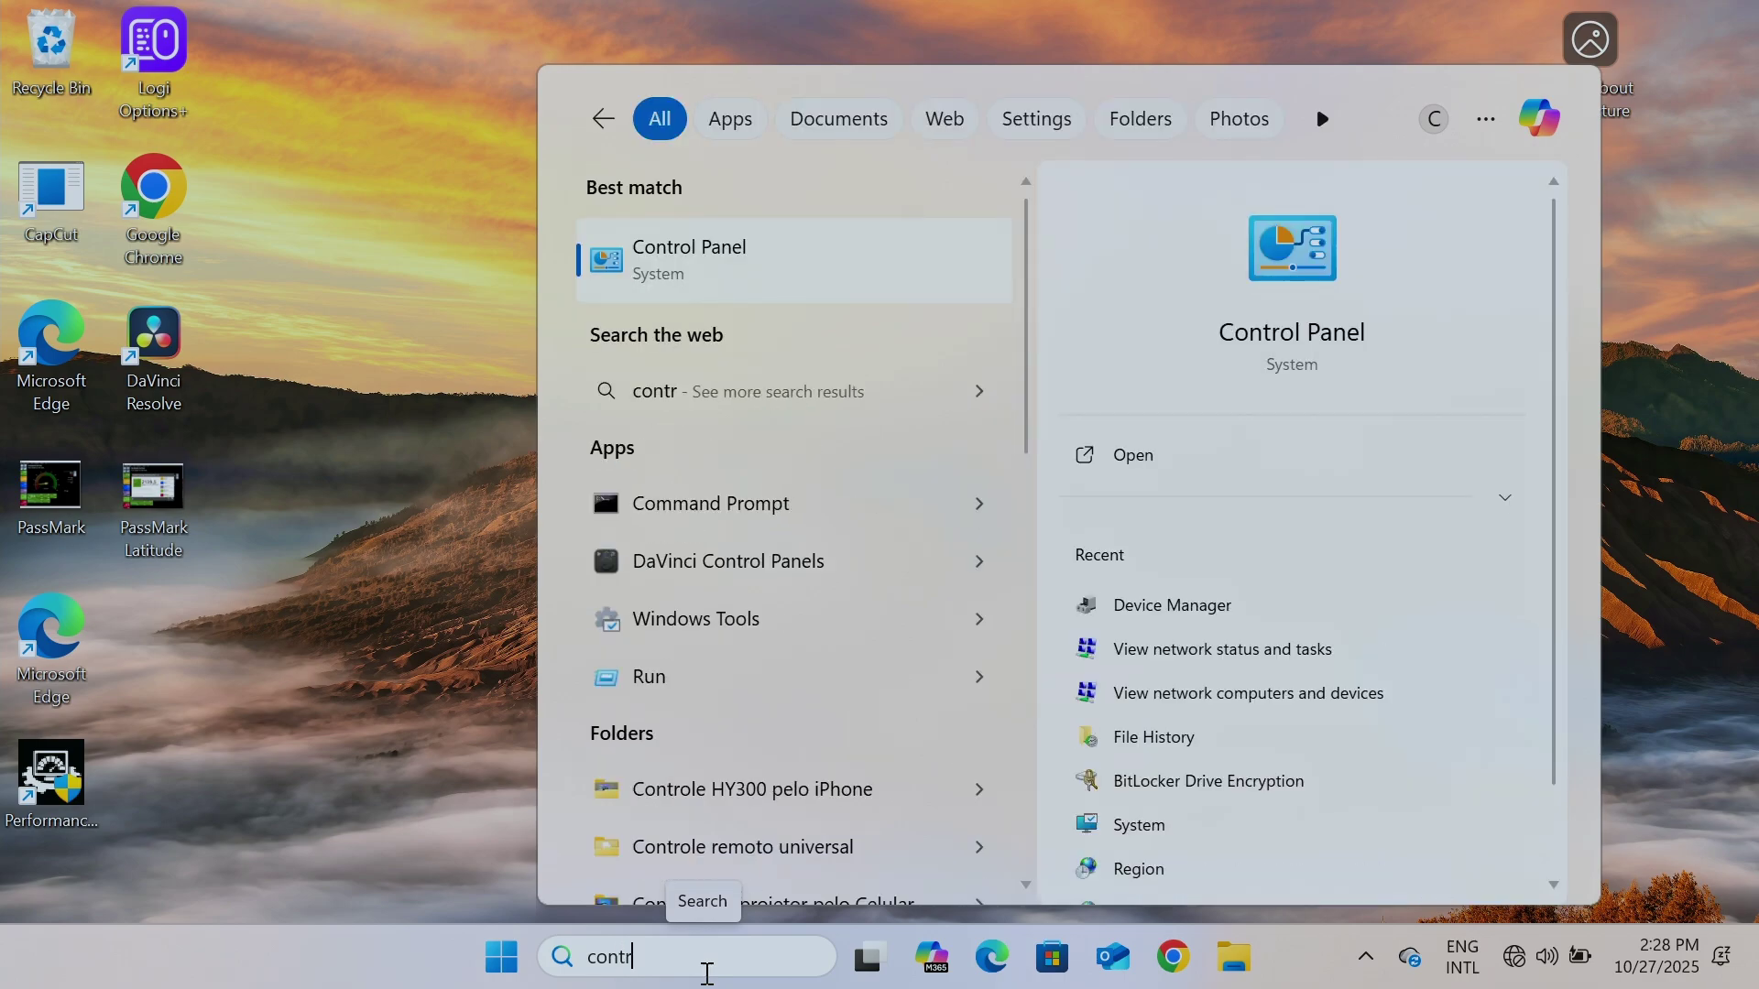
{"action": "left_click", "coordinate": [769, 281]}
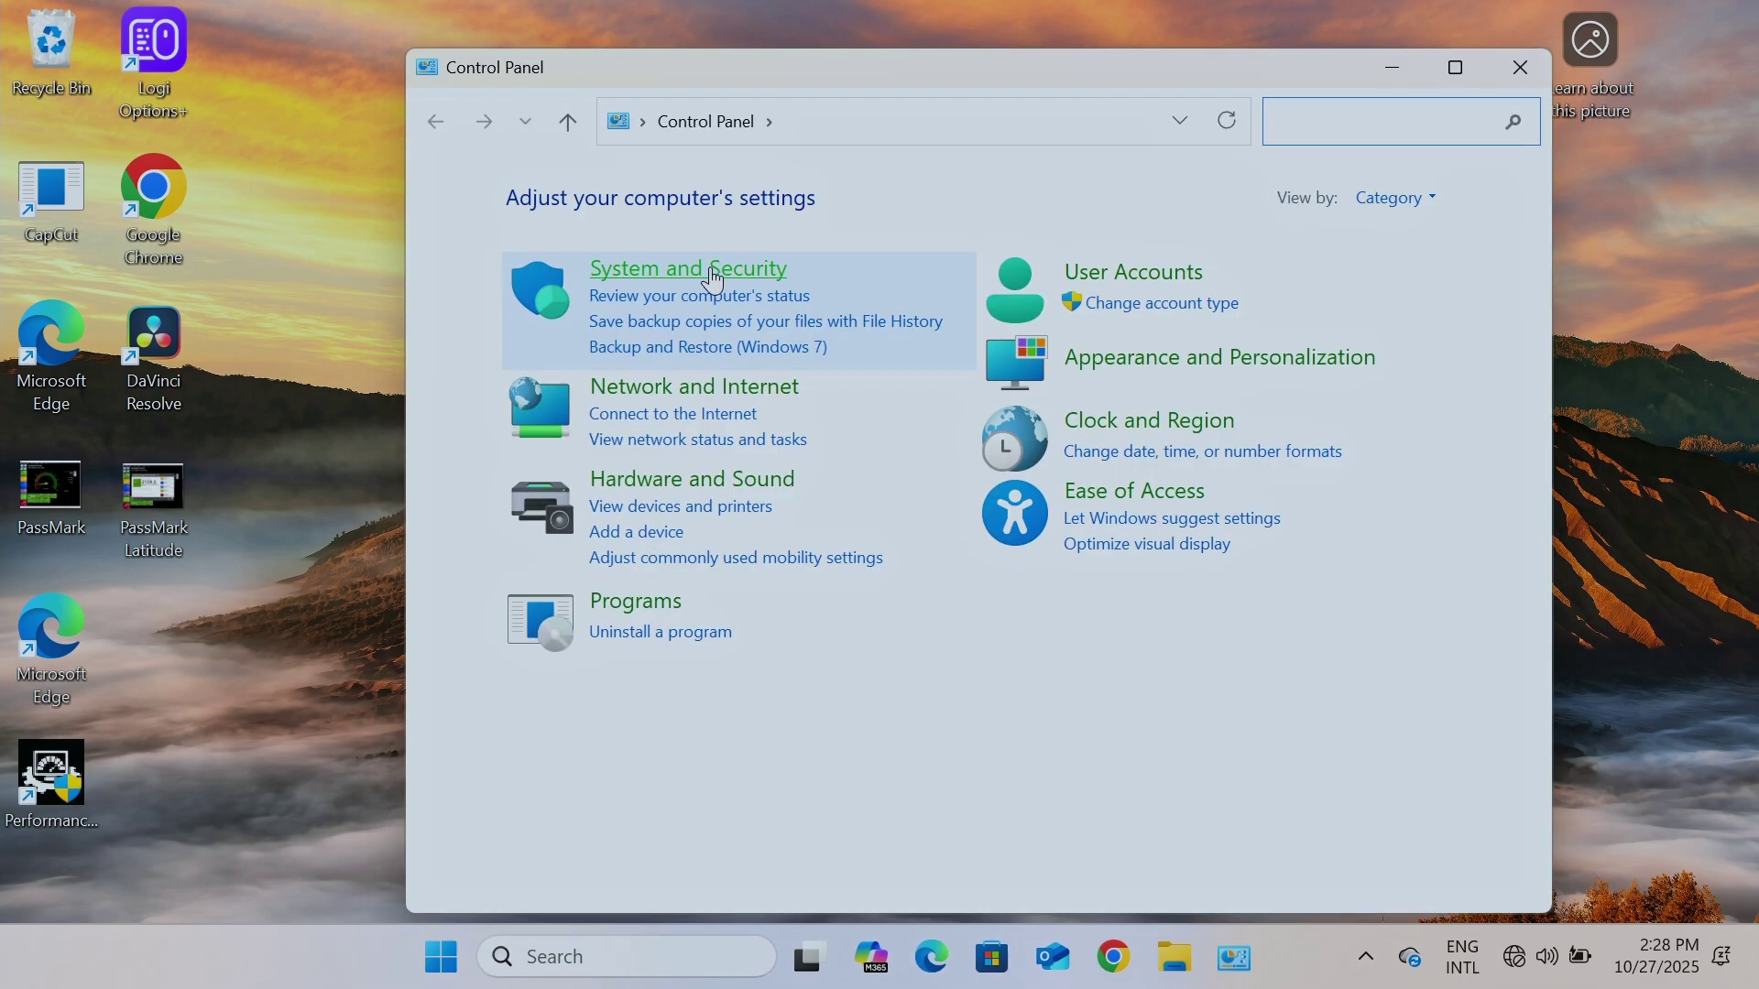
{"action": "left_click", "coordinate": [669, 386]}
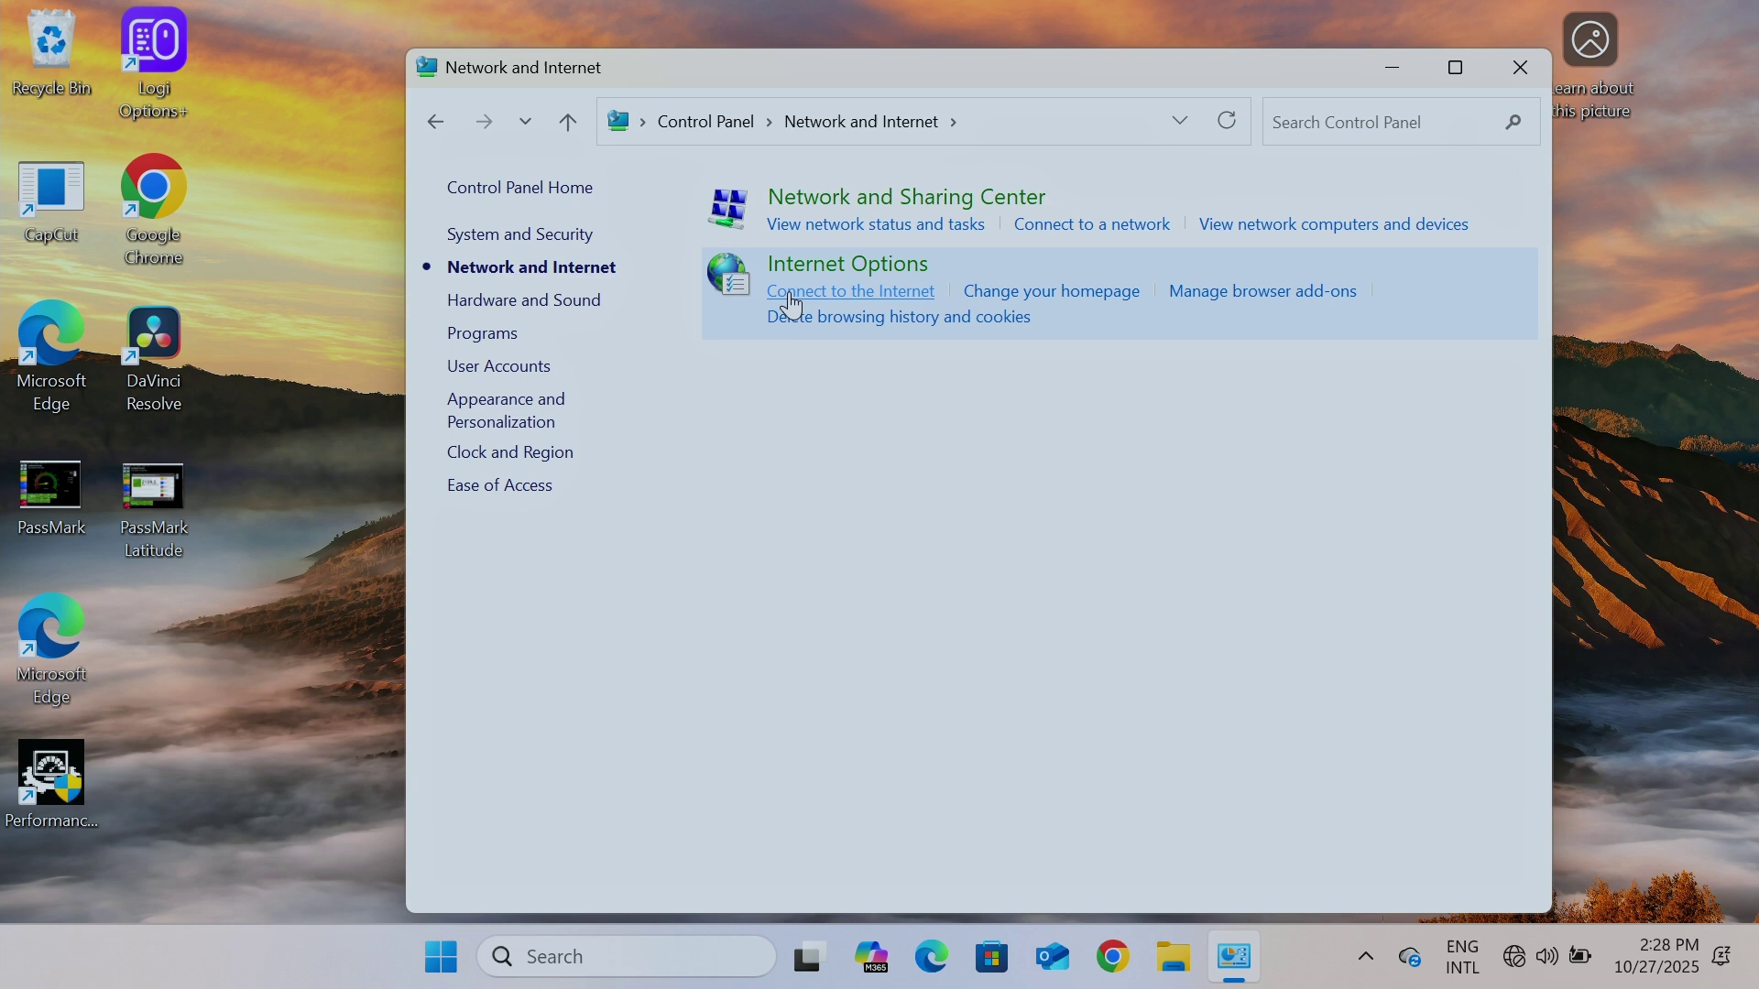
{"action": "left_click", "coordinate": [877, 229]}
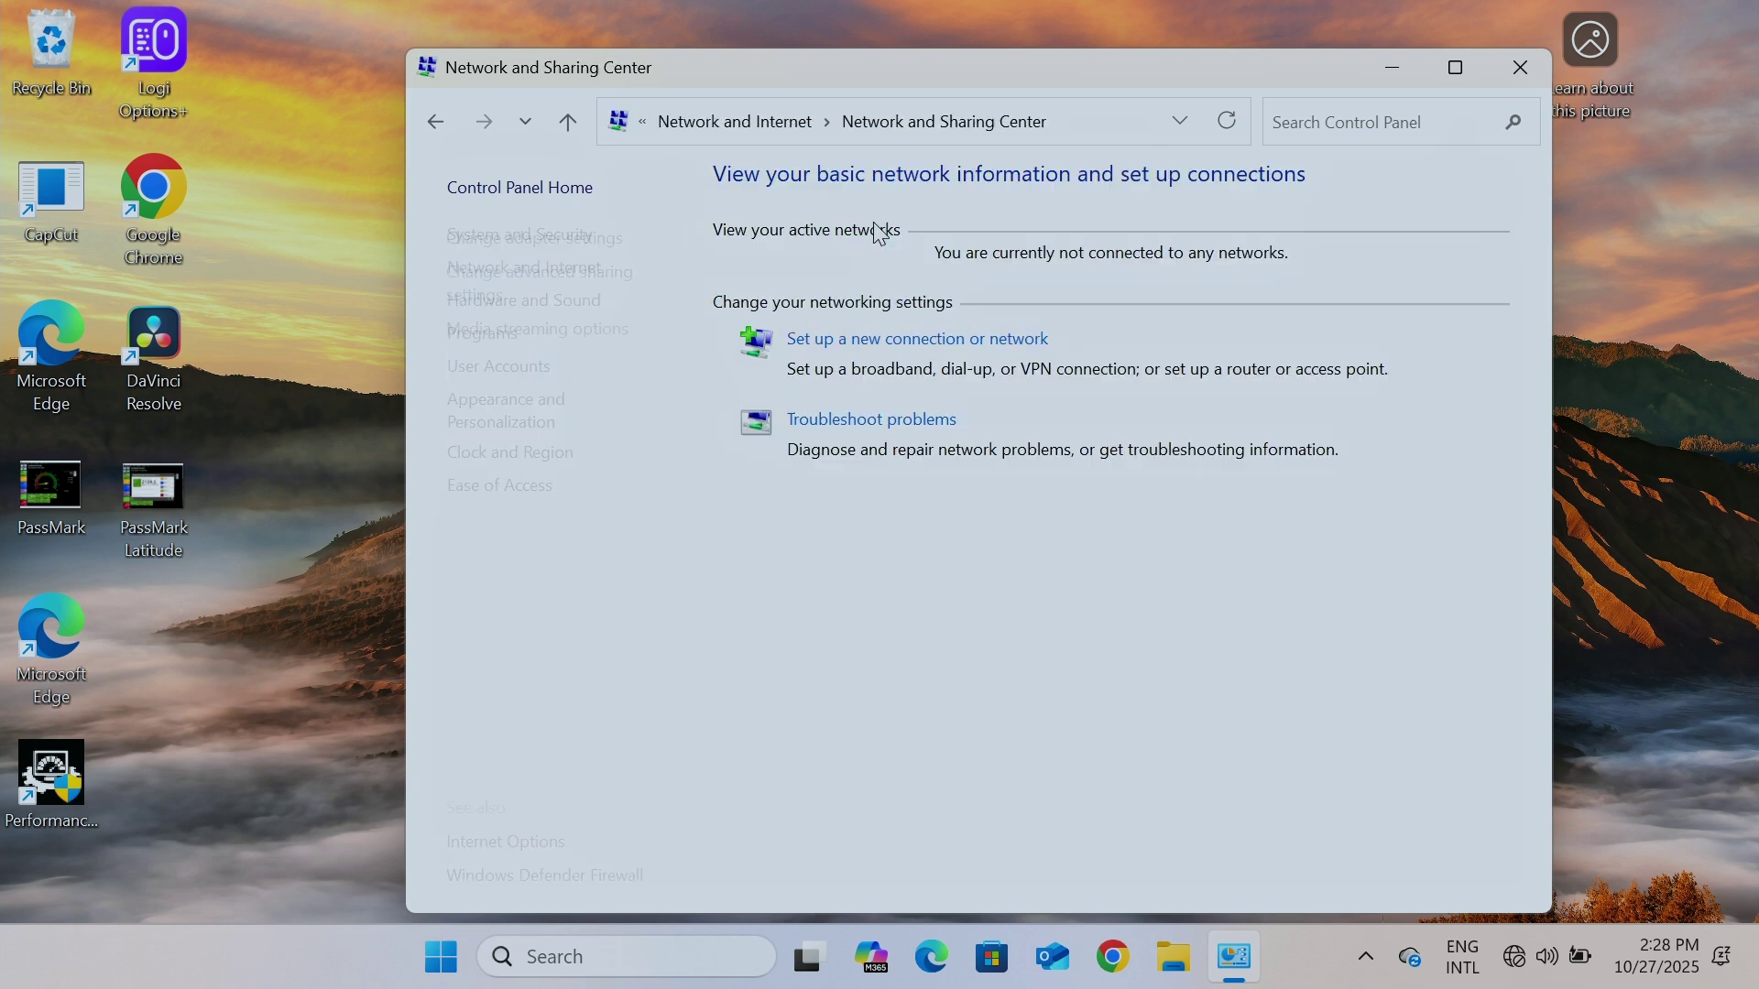
{"action": "left_click", "coordinate": [527, 242]}
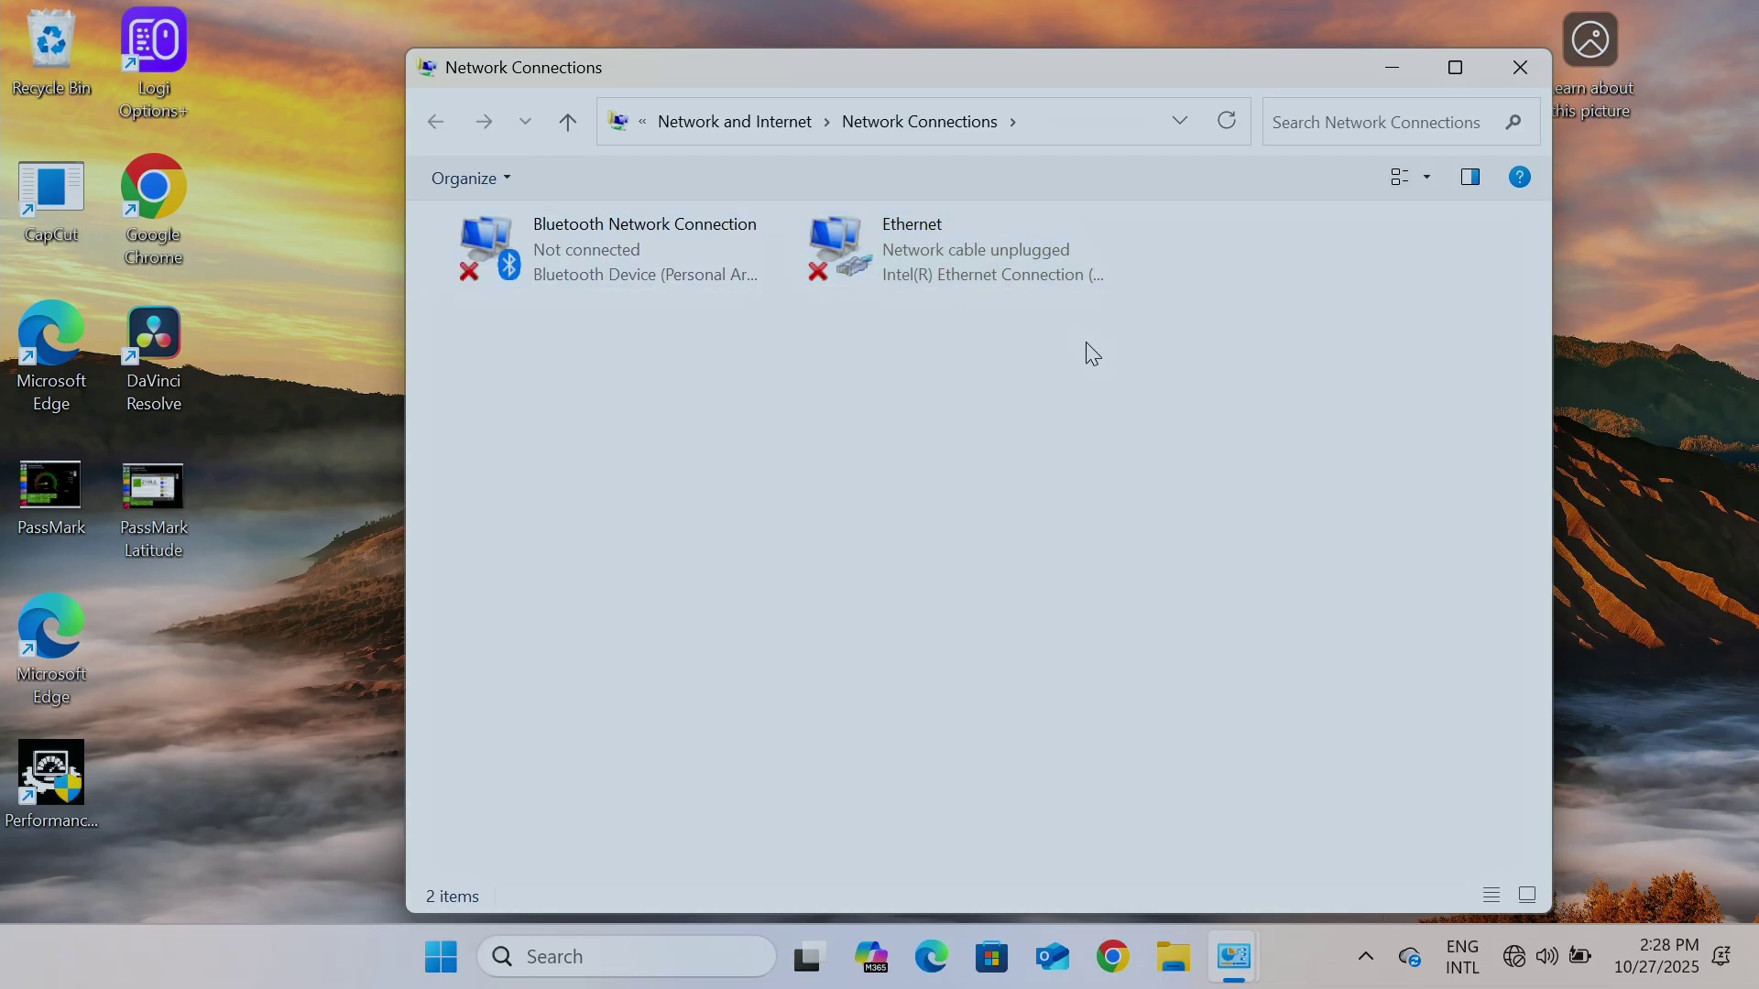
{"action": "left_click", "coordinate": [1520, 67]}
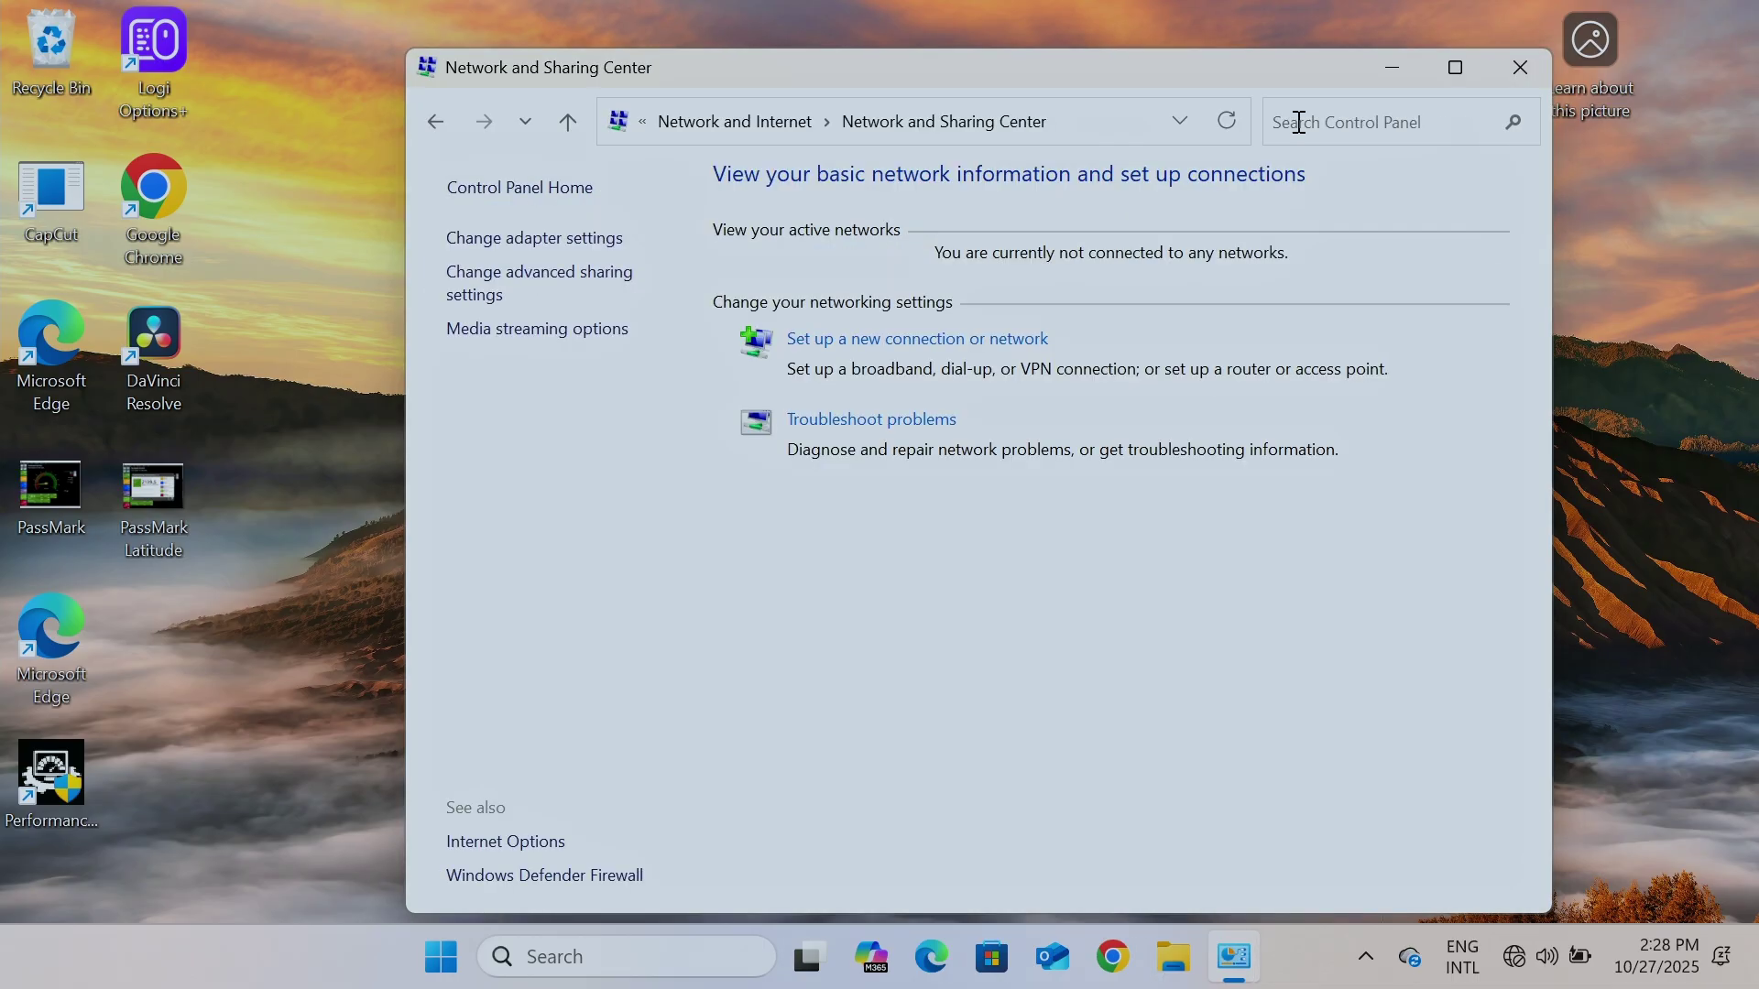
{"action": "left_click", "coordinate": [1520, 67]}
- Open Device Manager, examine the devices under Network adapters for a Wi-Fi adapter, and close it
{"action": "key", "text": "super+x"}
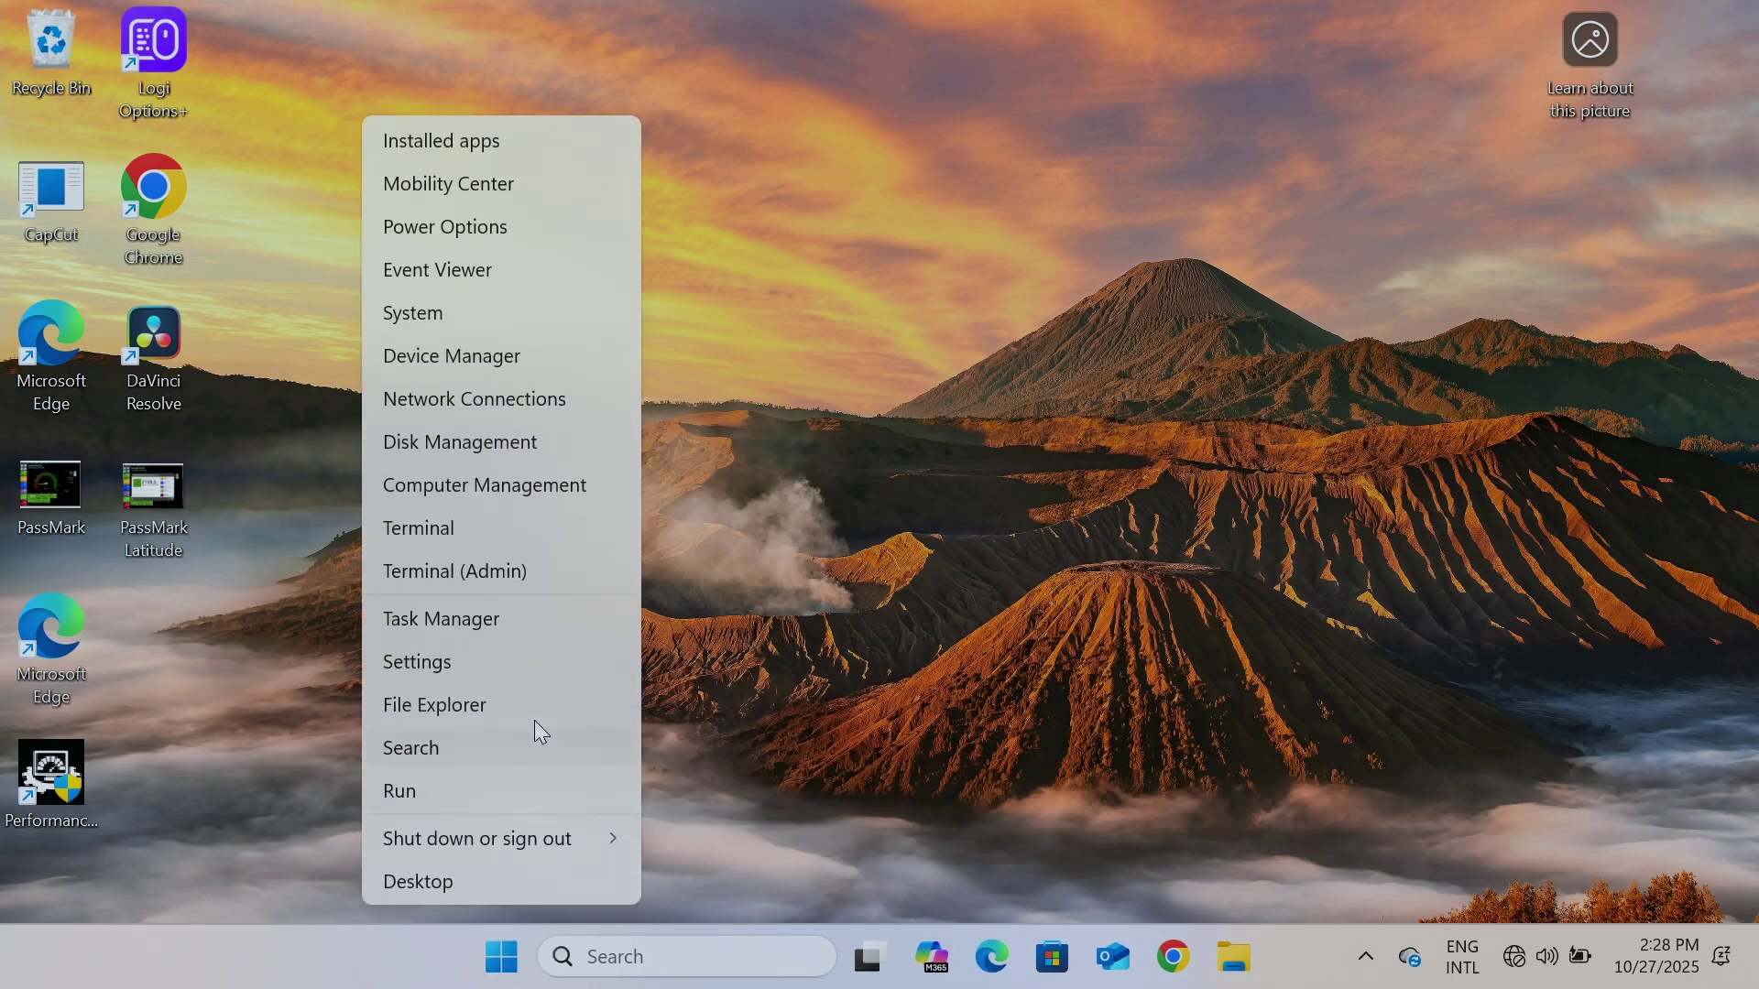
{"action": "left_click", "coordinate": [452, 357]}
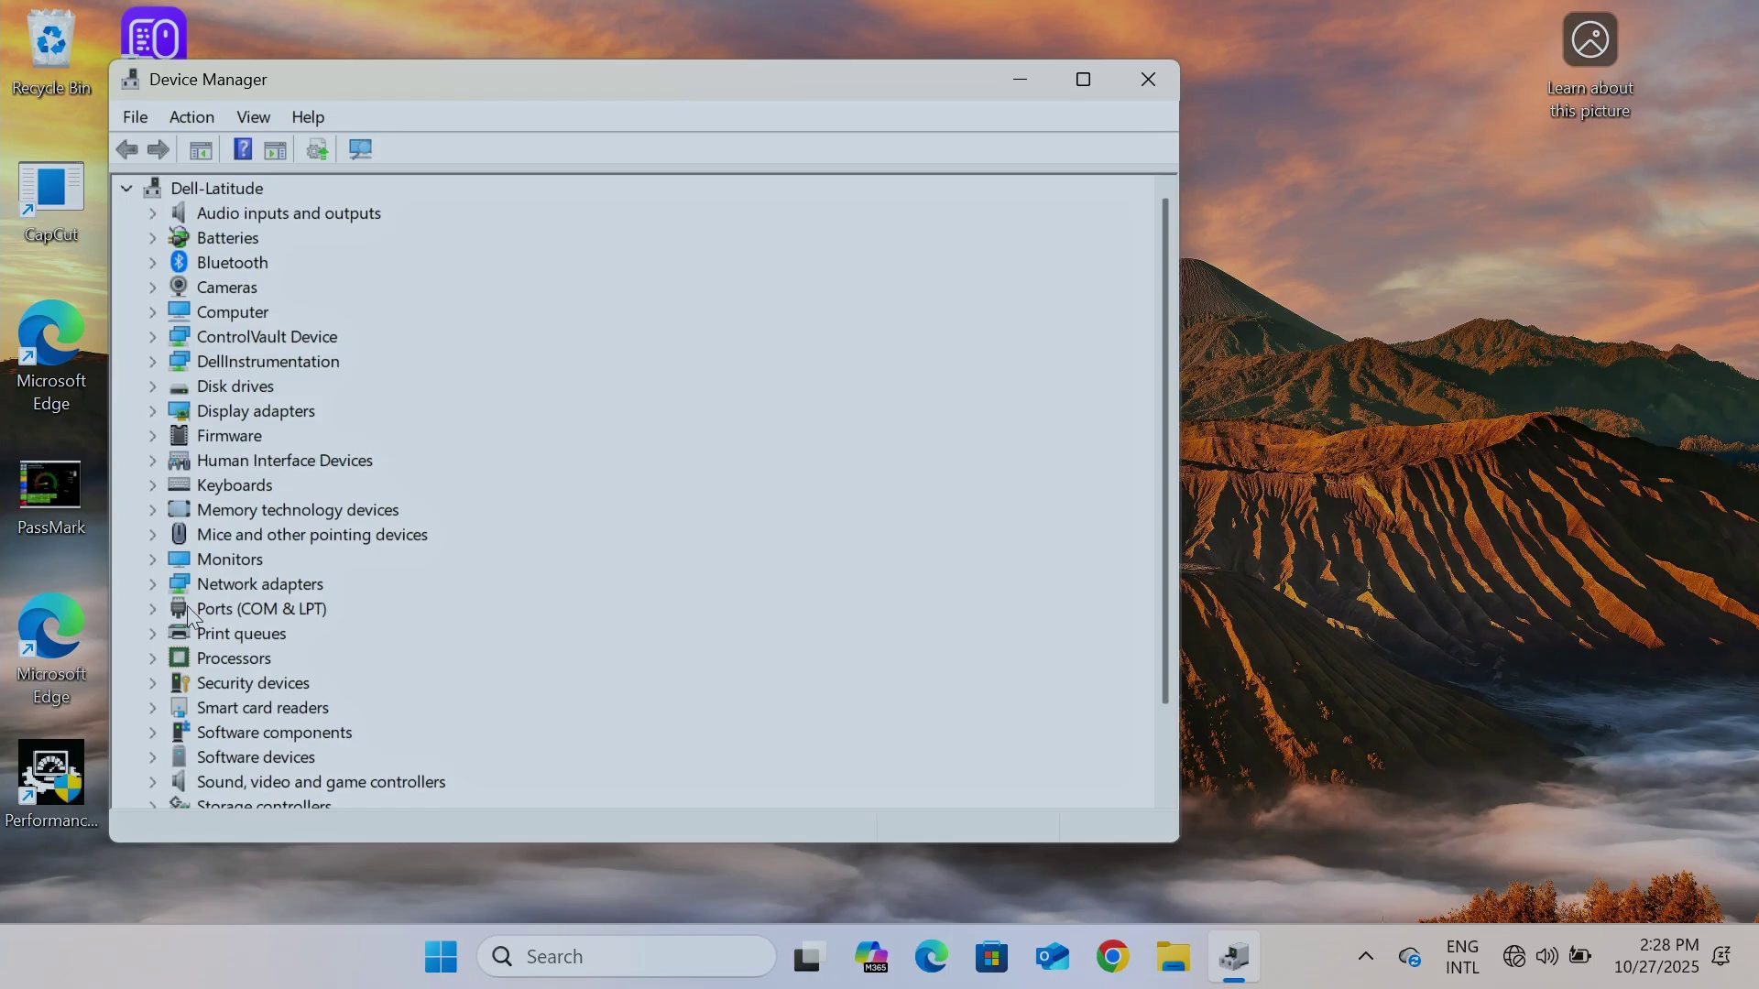
{"action": "left_click", "coordinate": [153, 586]}
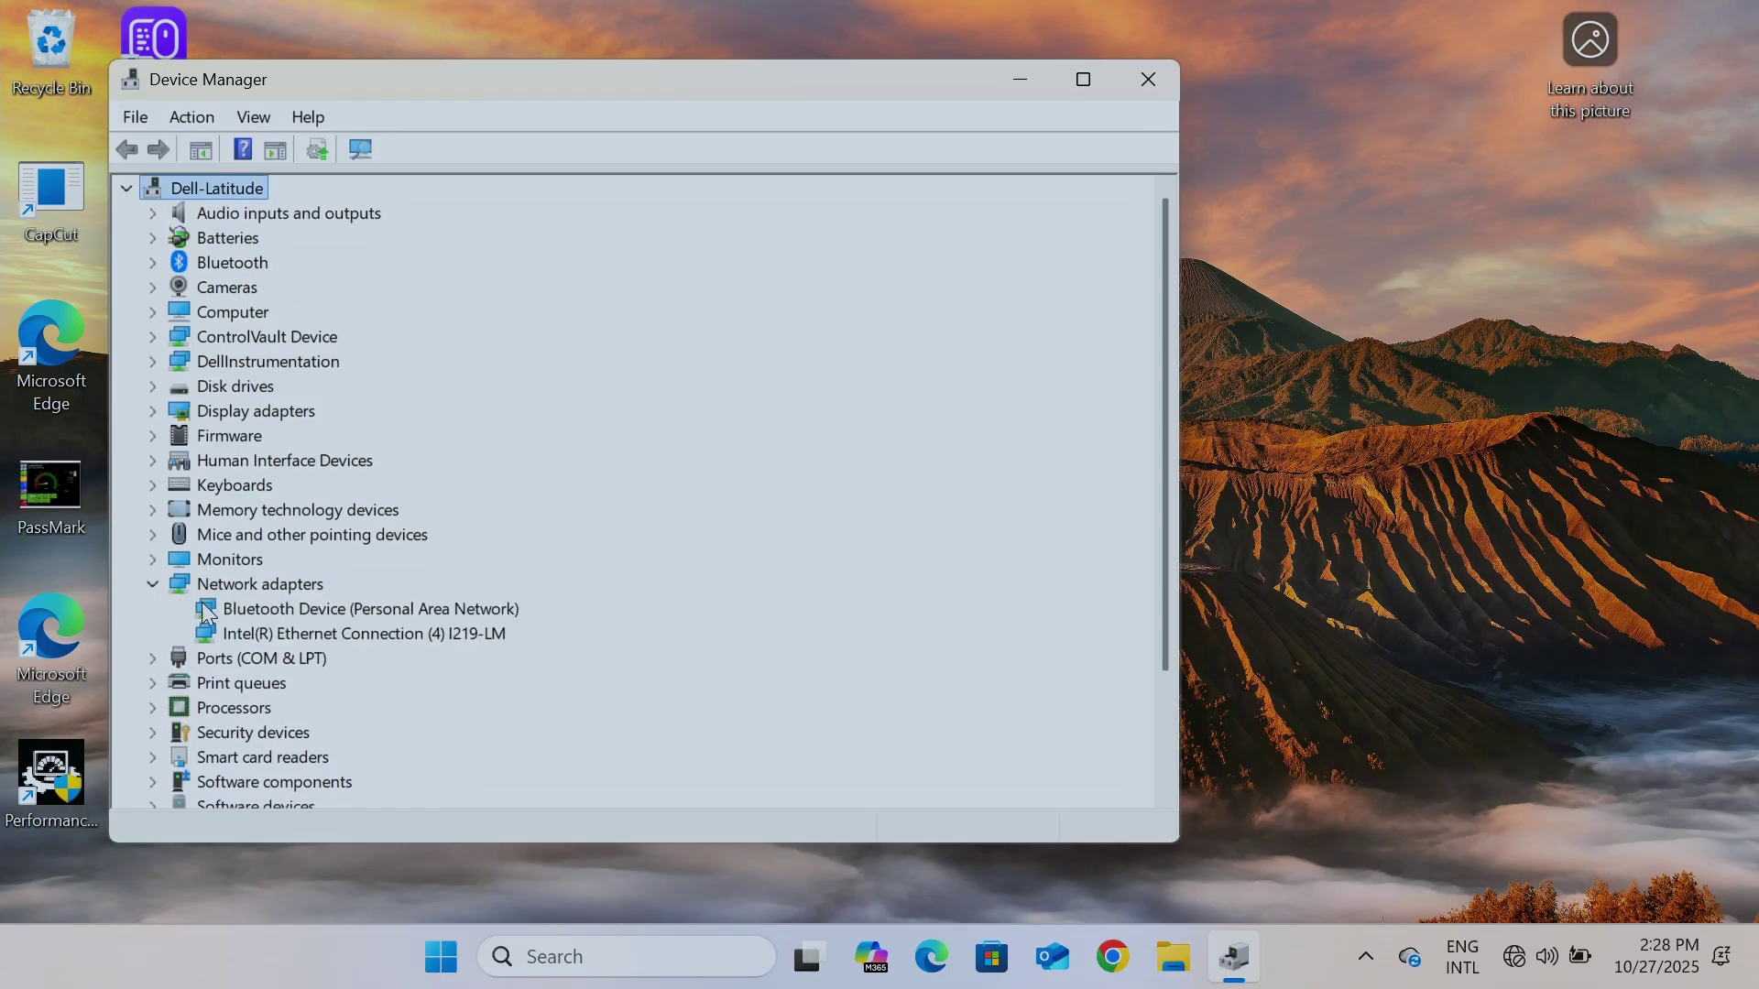
{"action": "left_click", "coordinate": [303, 612]}
{"action": "left_click", "coordinate": [303, 635]}
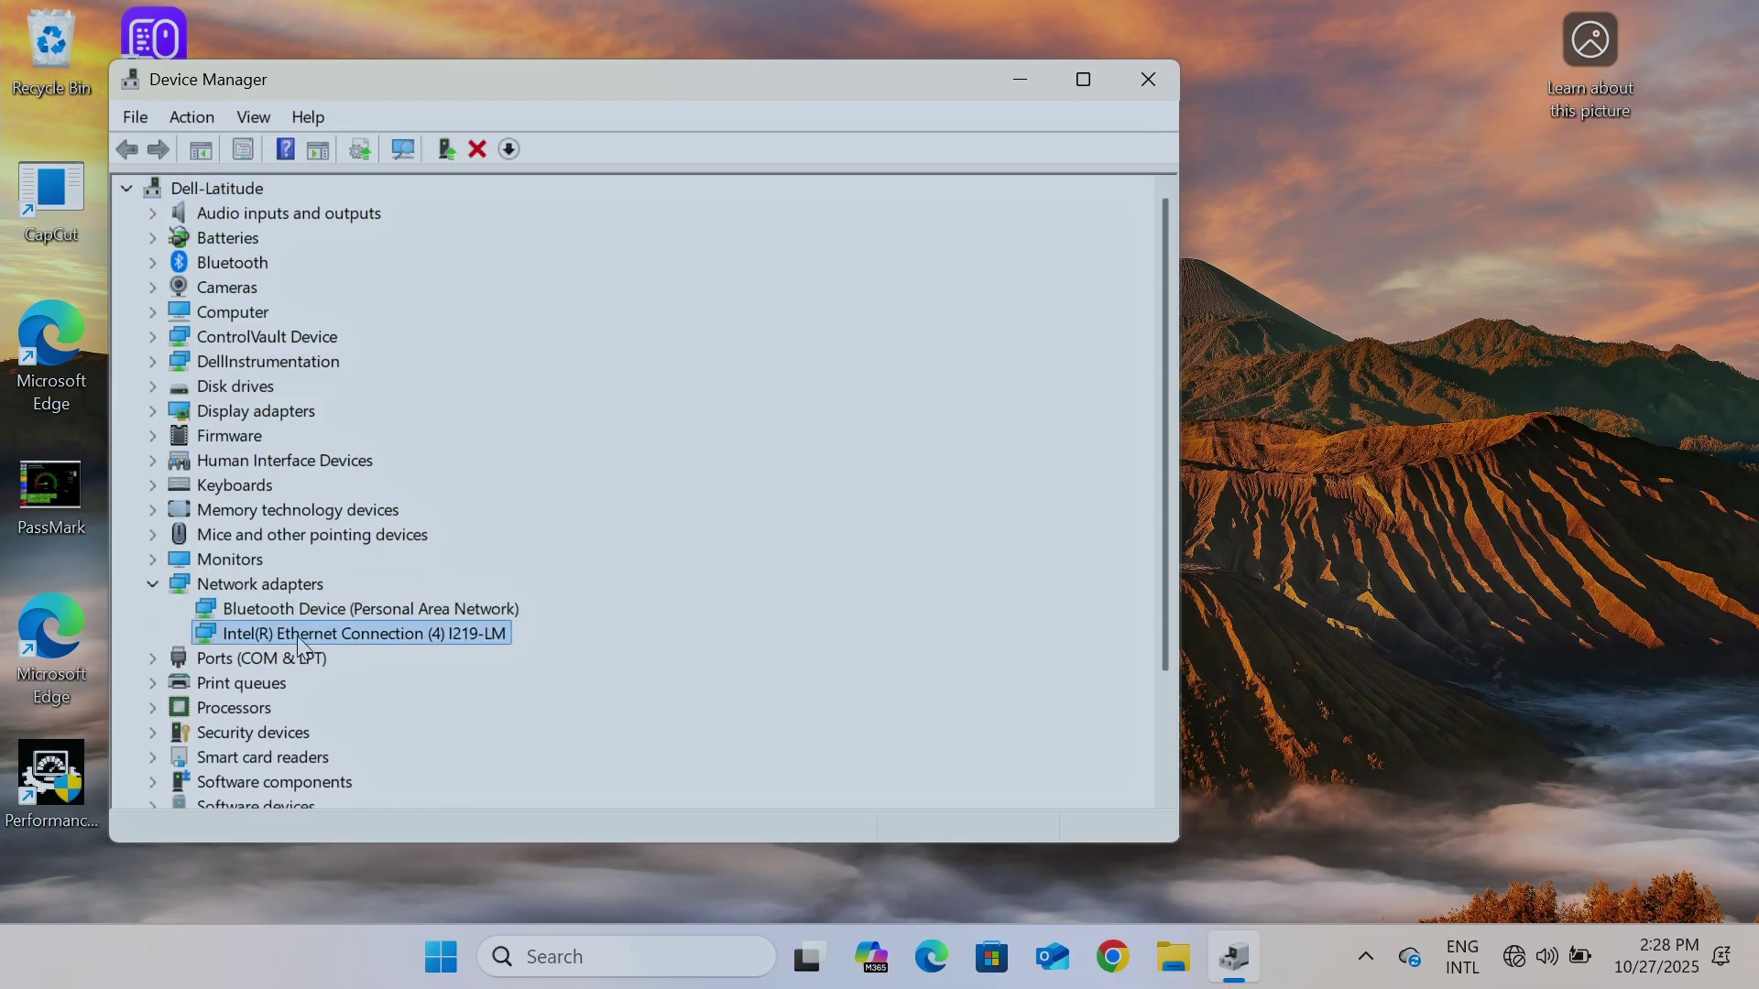
{"action": "left_click", "coordinate": [1156, 80]}
- Search Windows for "cmd", run Command Prompt as administrator, and allow it to make changes to the device
{"action": "left_click", "coordinate": [673, 959]}
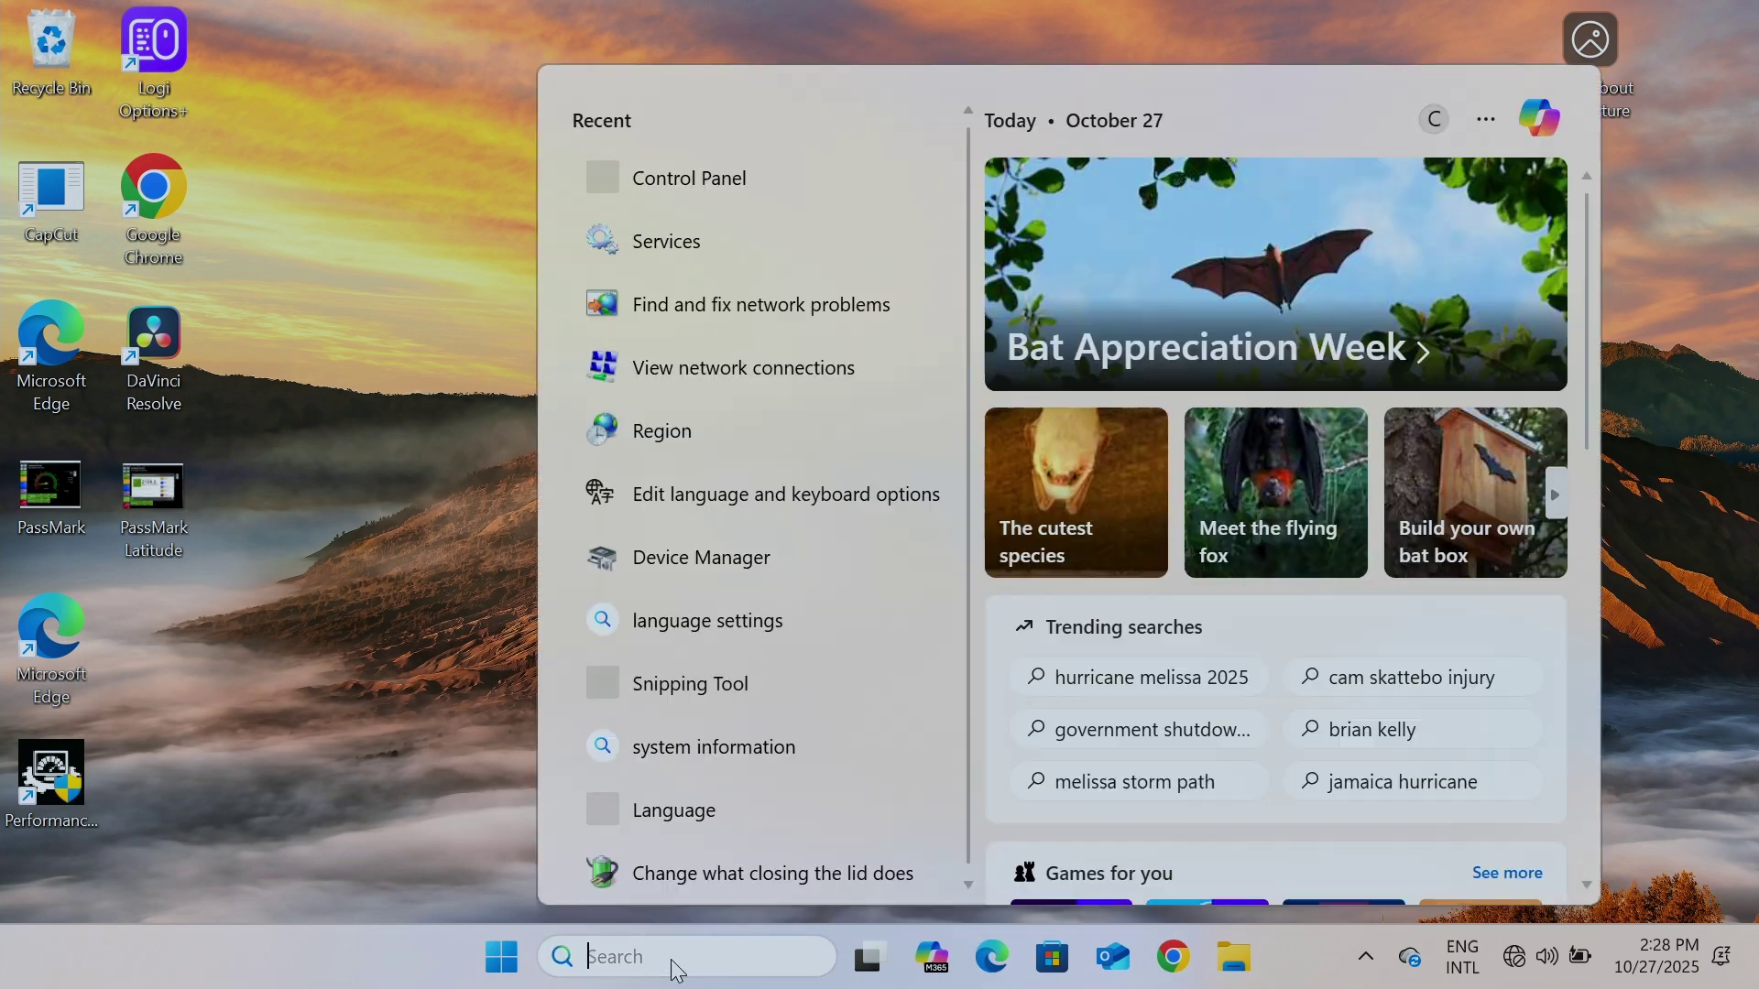
{"action": "type", "text": "cmd"}
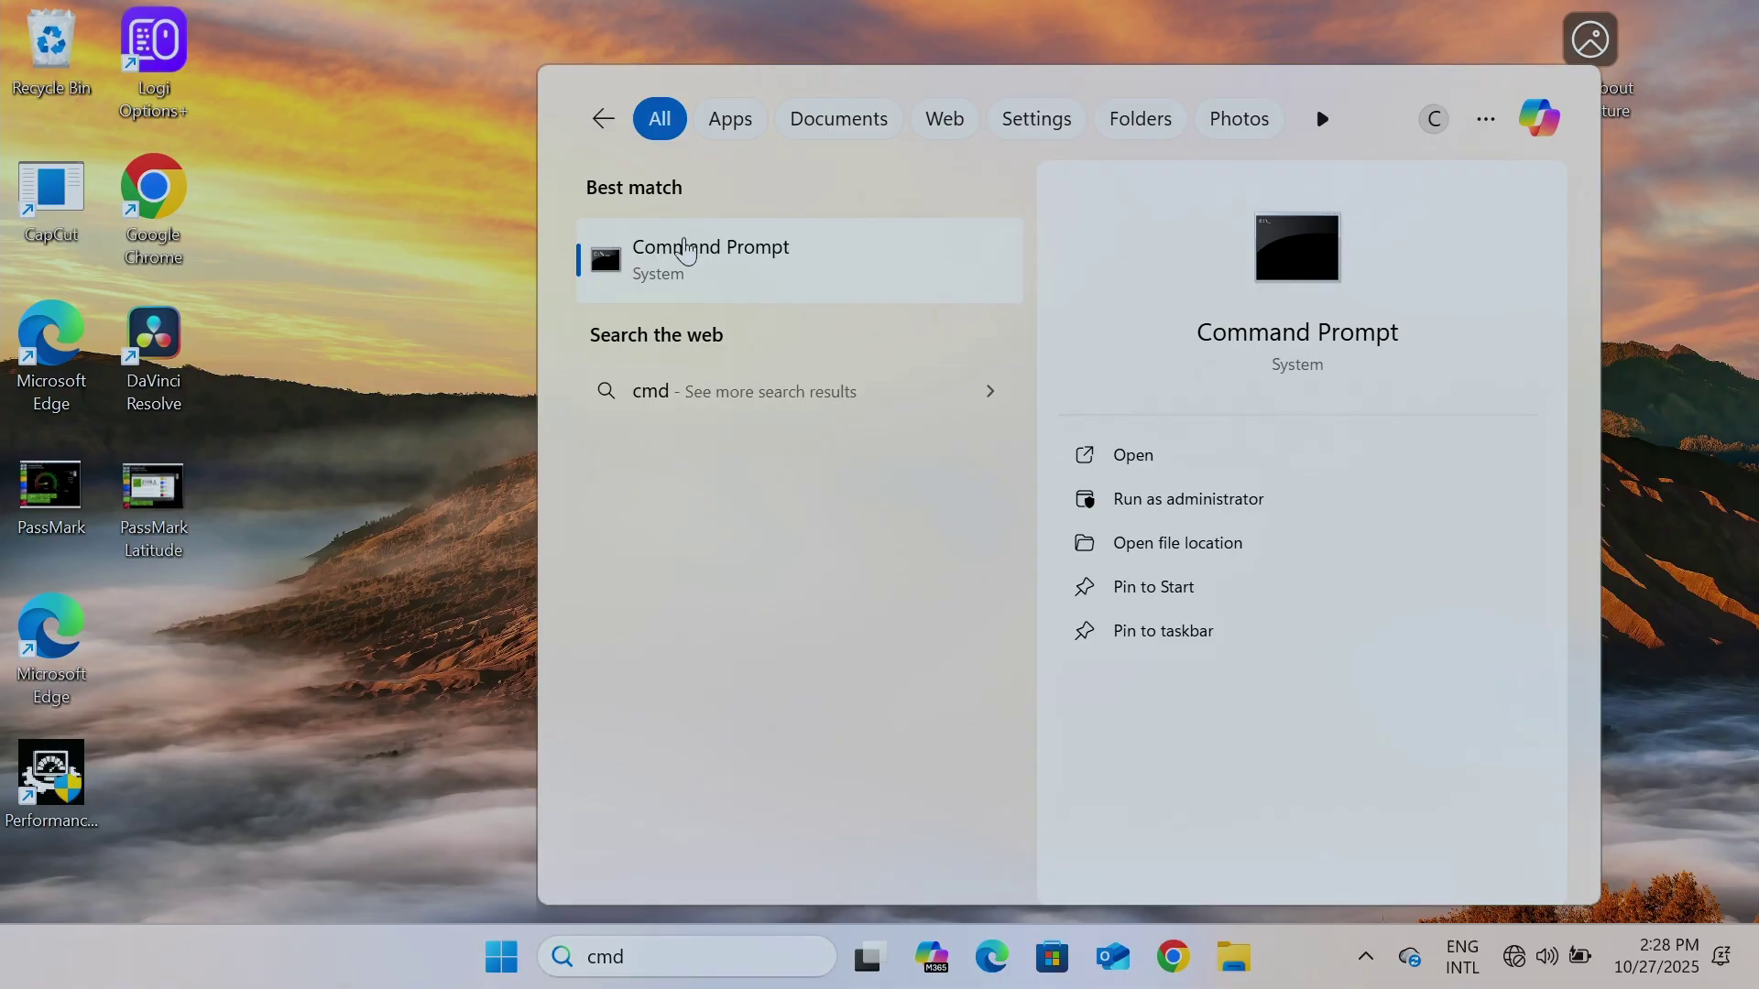
{"action": "right_click", "coordinate": [685, 242]}
{"action": "left_click", "coordinate": [780, 275]}
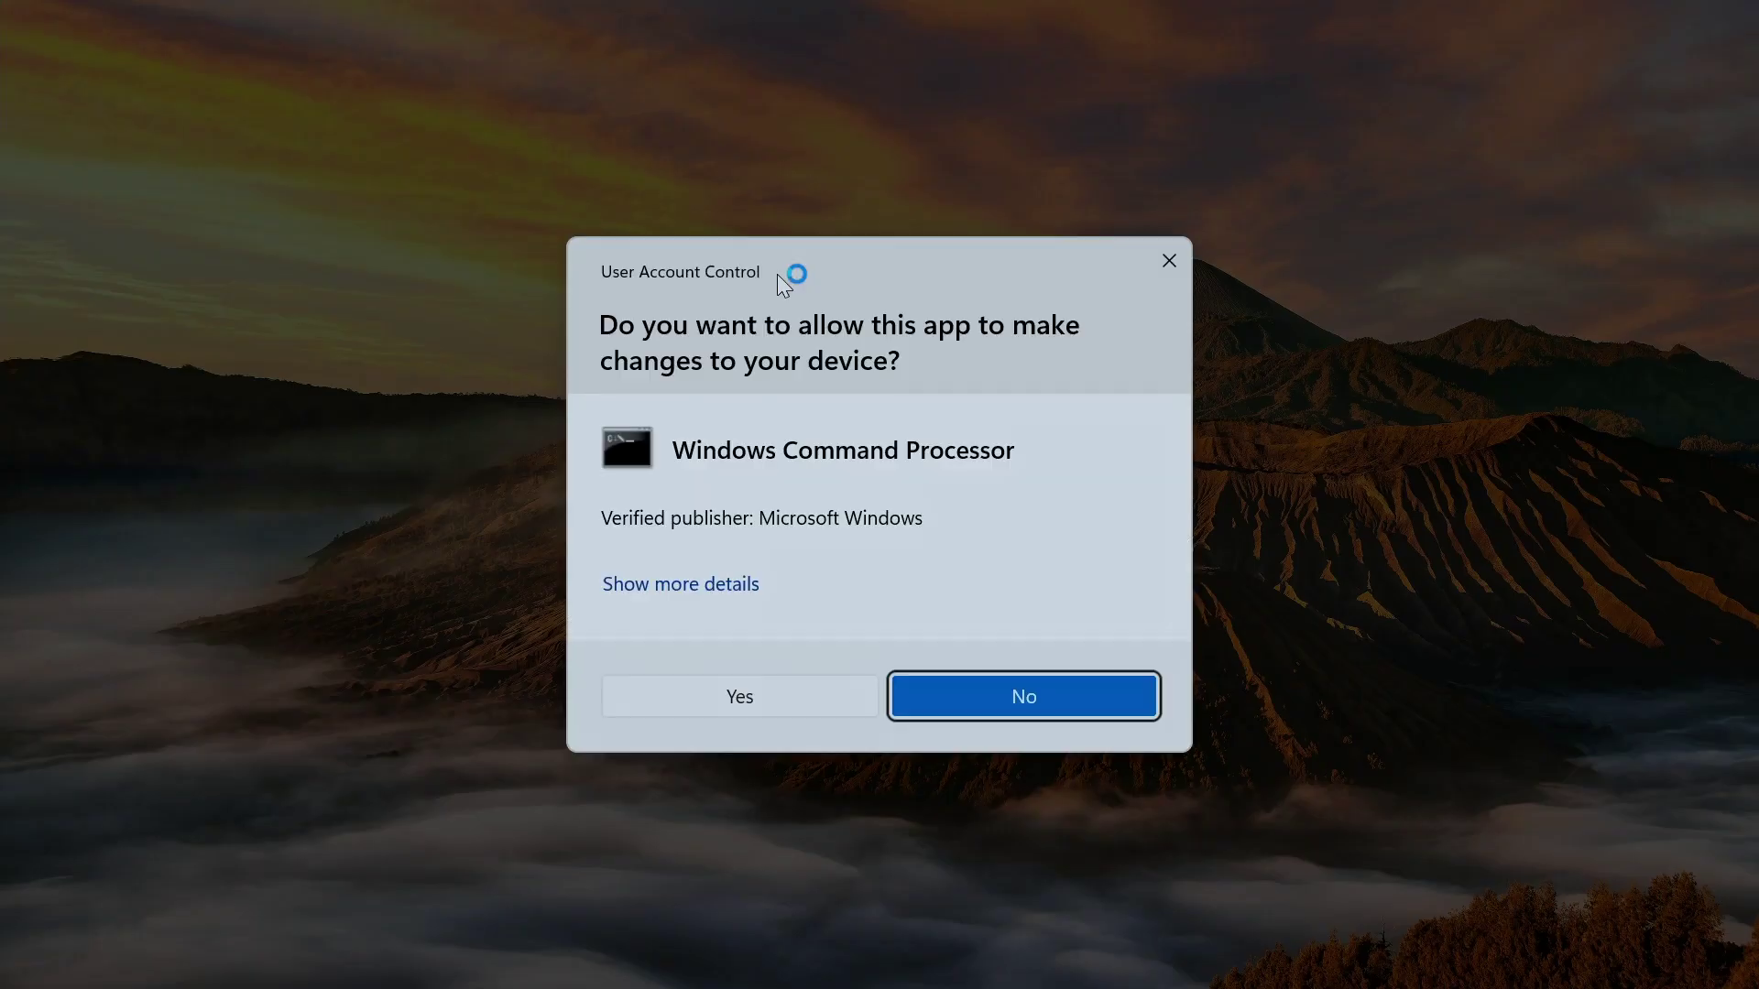
{"action": "left_click", "coordinate": [740, 698]}
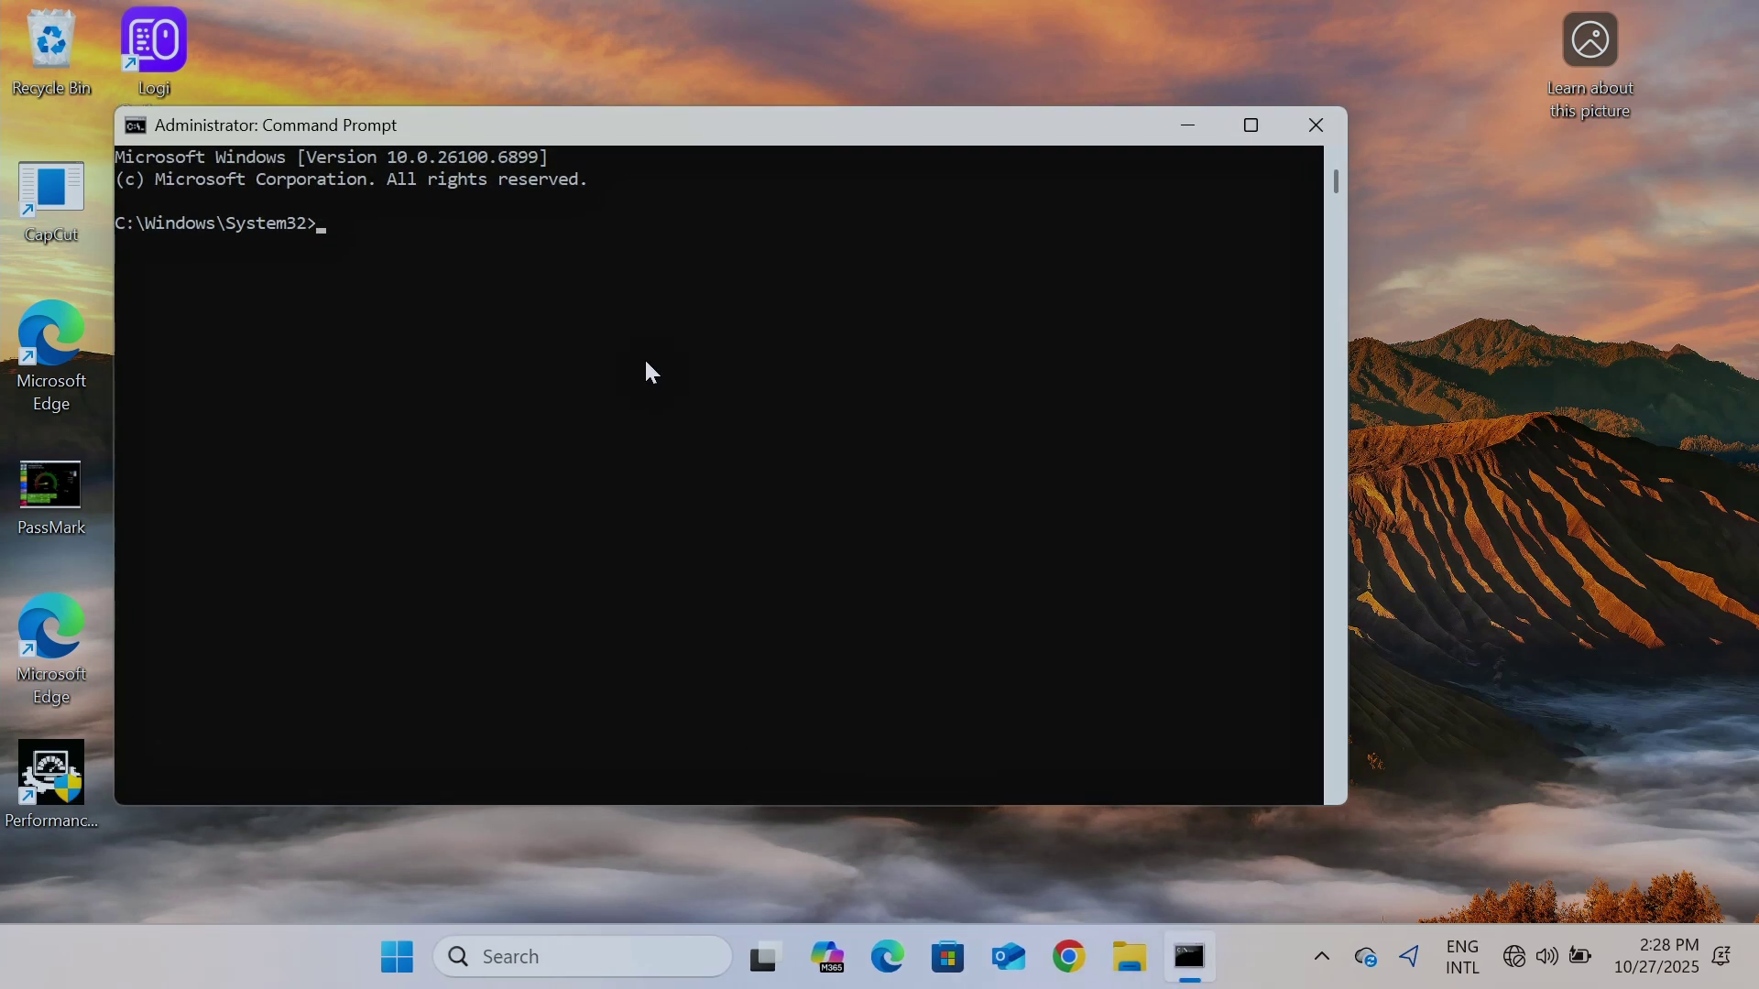
- Run "netcfg -d" to remove the network devices, and close Command Prompt with "exit"
{"action": "type", "text": "netcfg"}
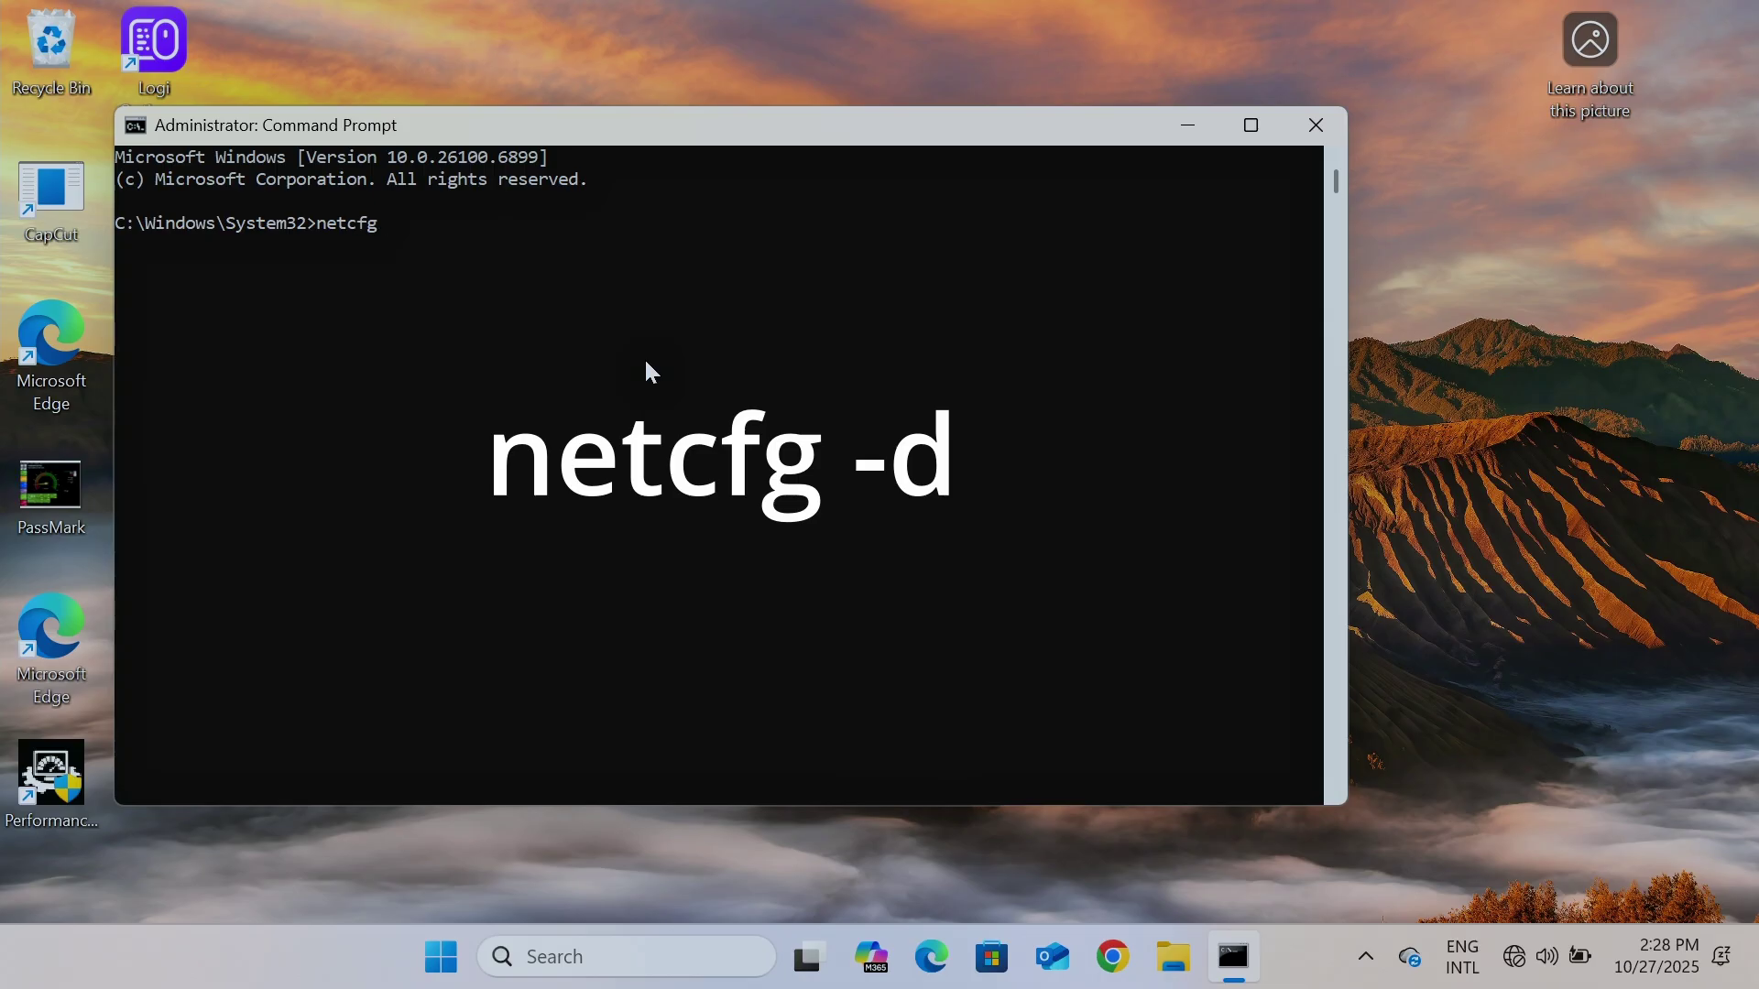
{"action": "type", "text": " -d"}
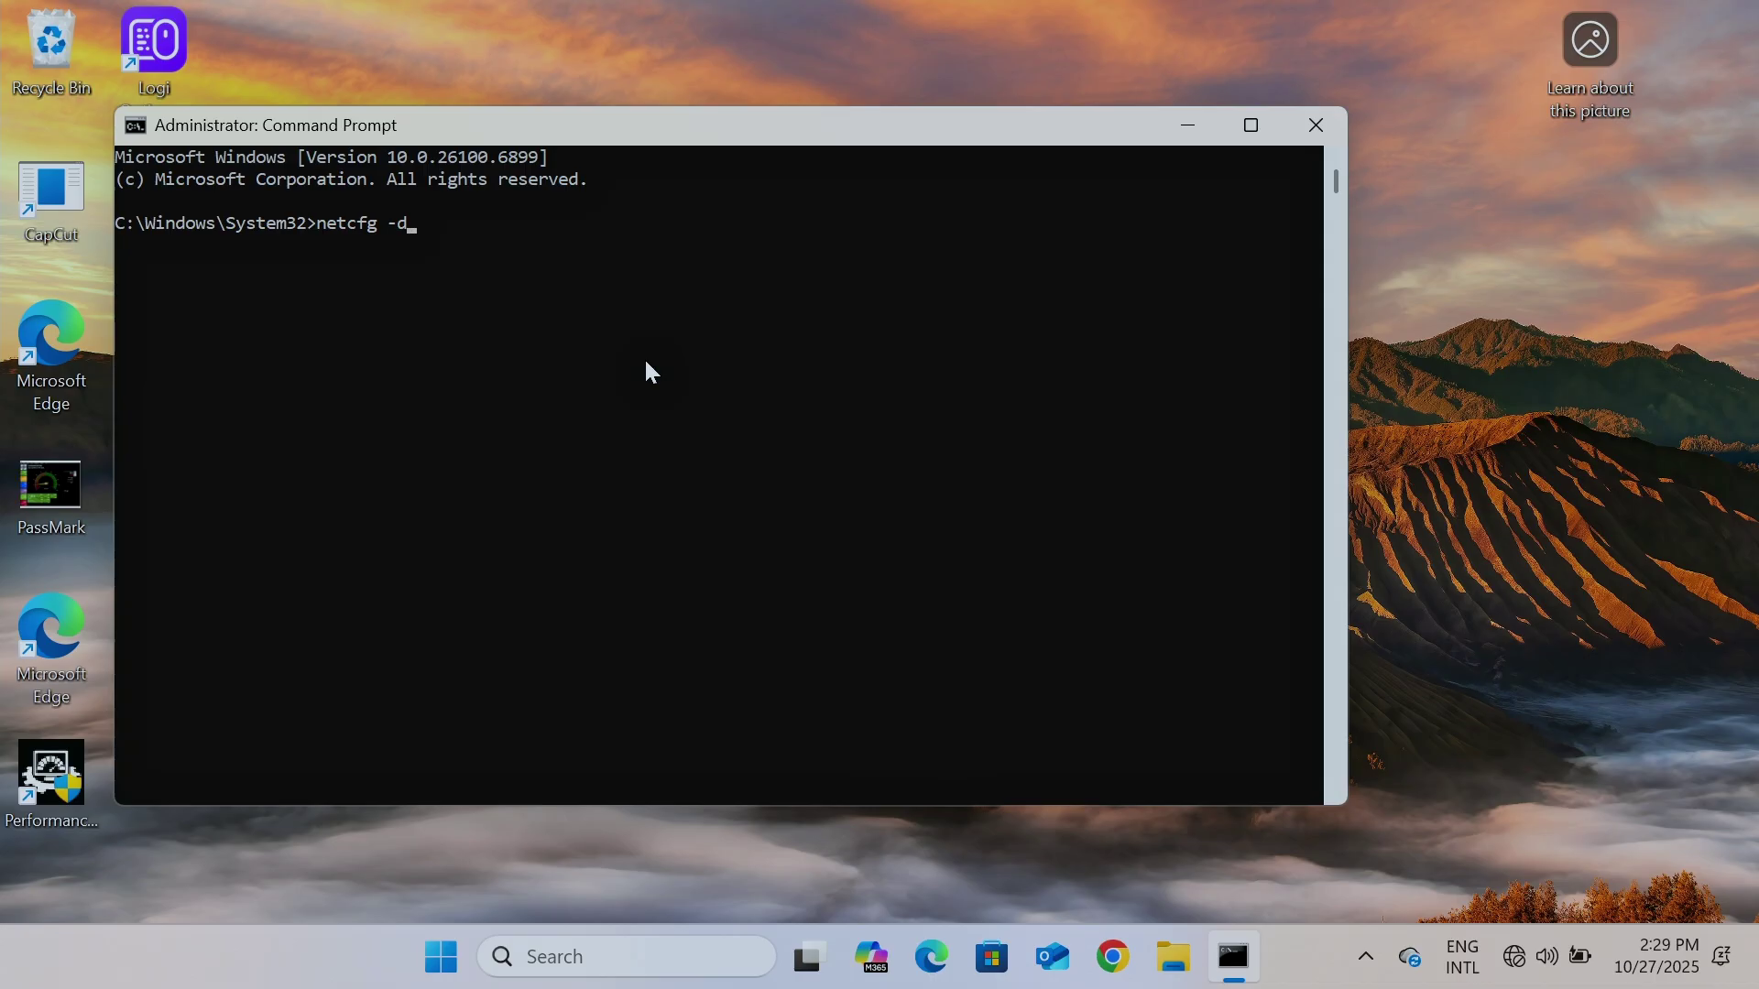
{"action": "key", "text": "Return"}
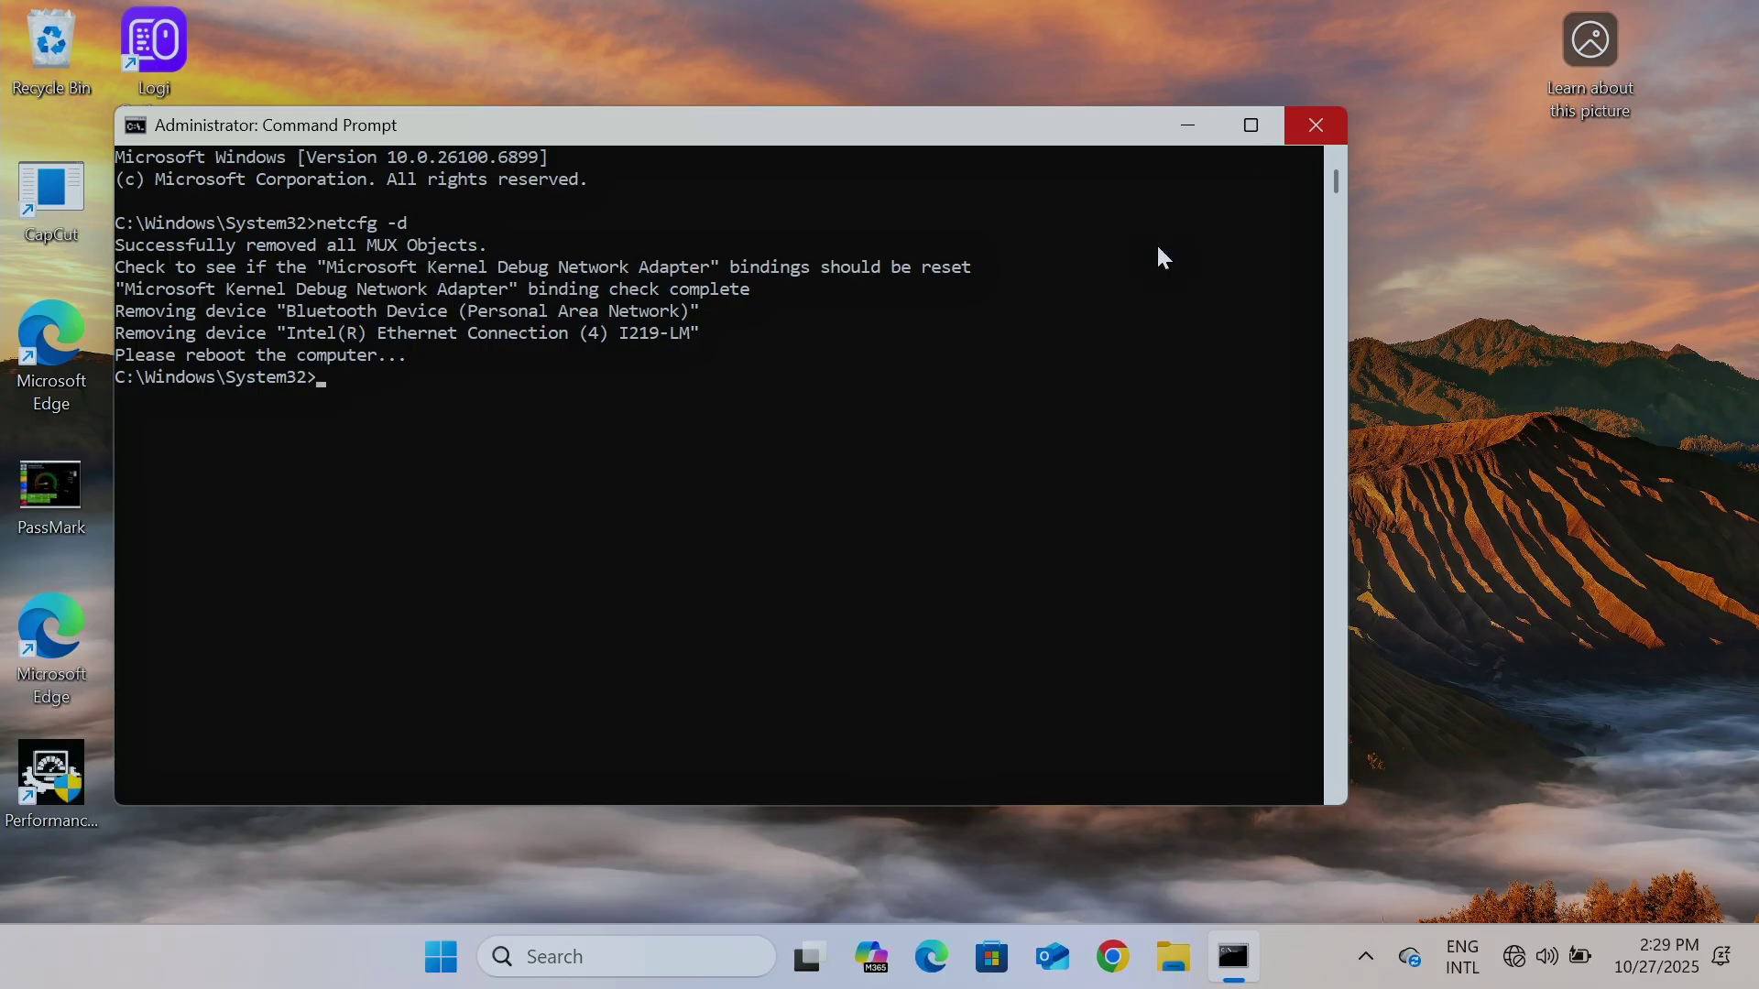
{"action": "type", "text": "exit"}
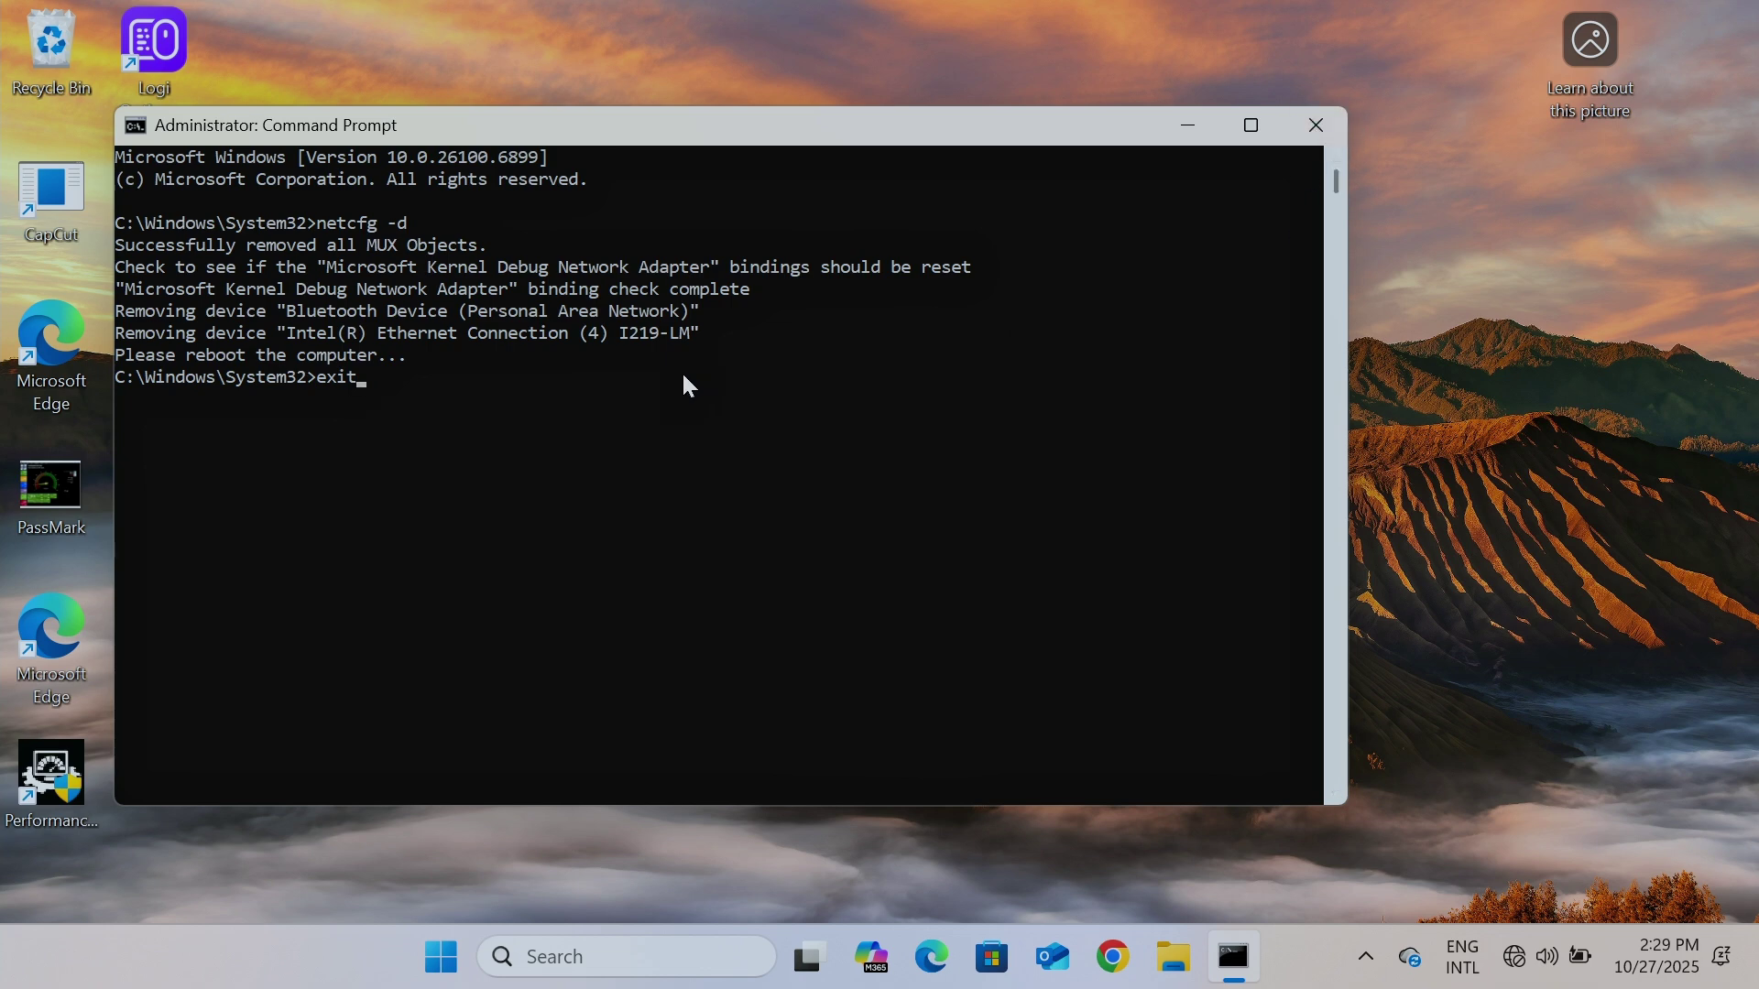
{"action": "key", "text": "Return"}
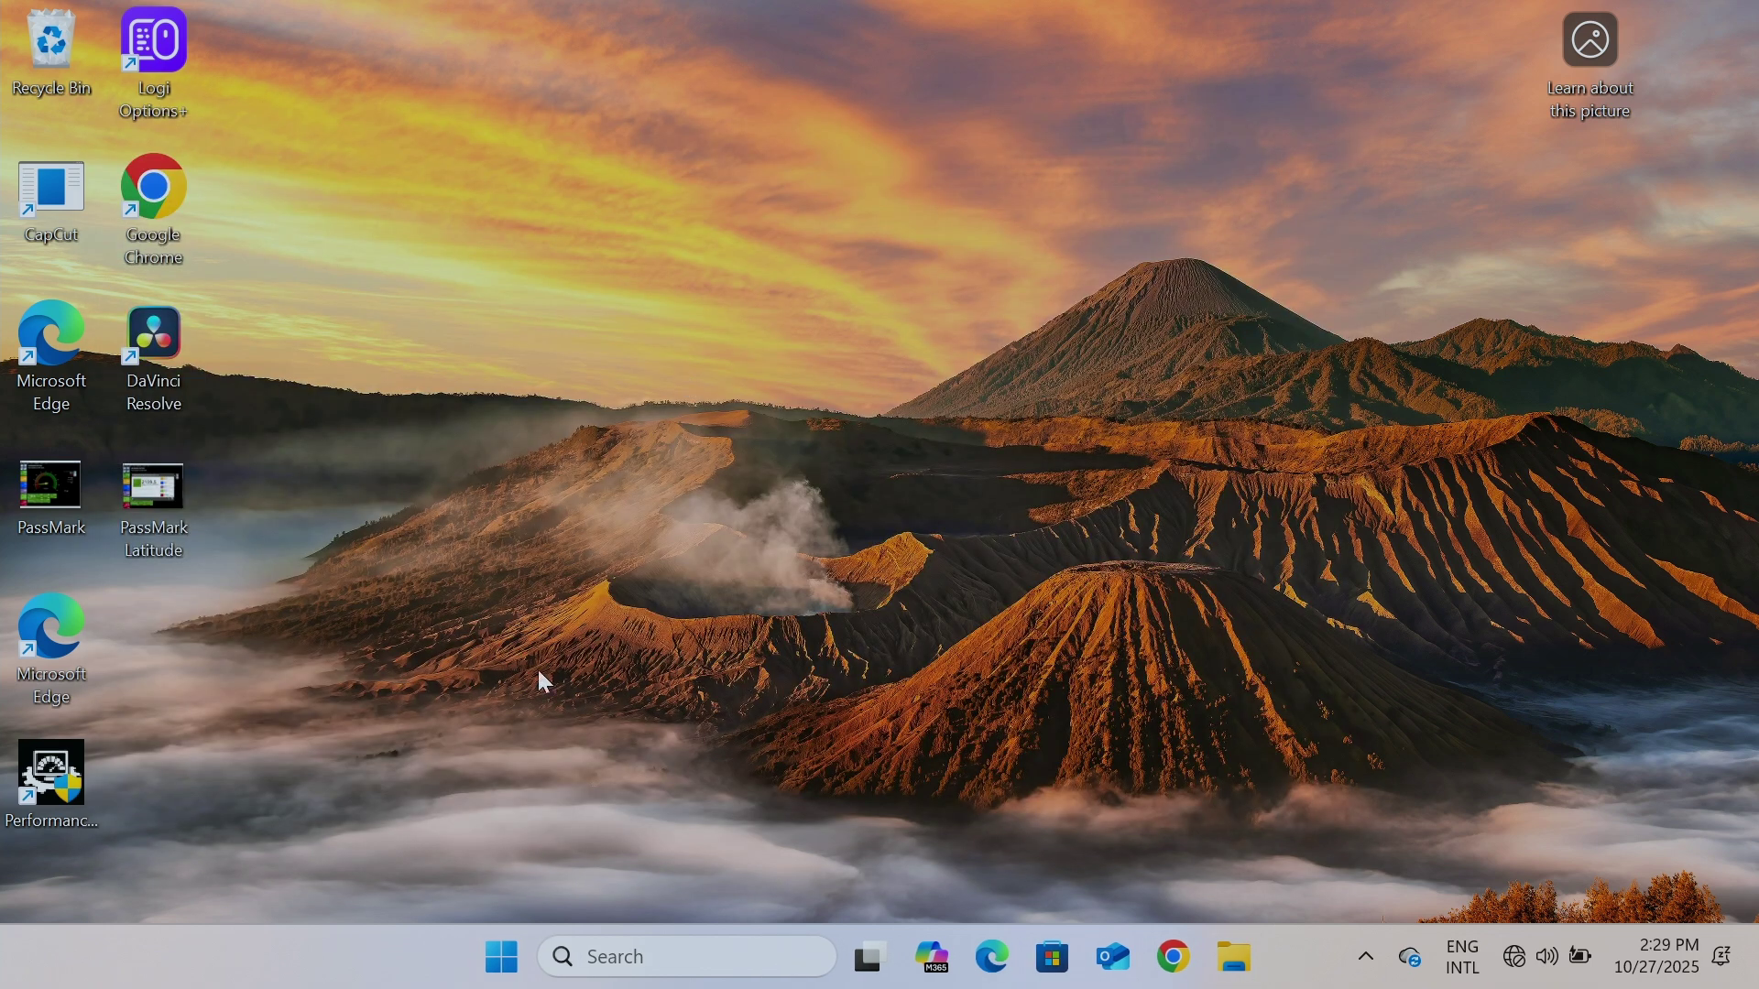
- Open Device Manager, look through the device categories for Network adapters, and close it
{"action": "right_click", "coordinate": [510, 974]}
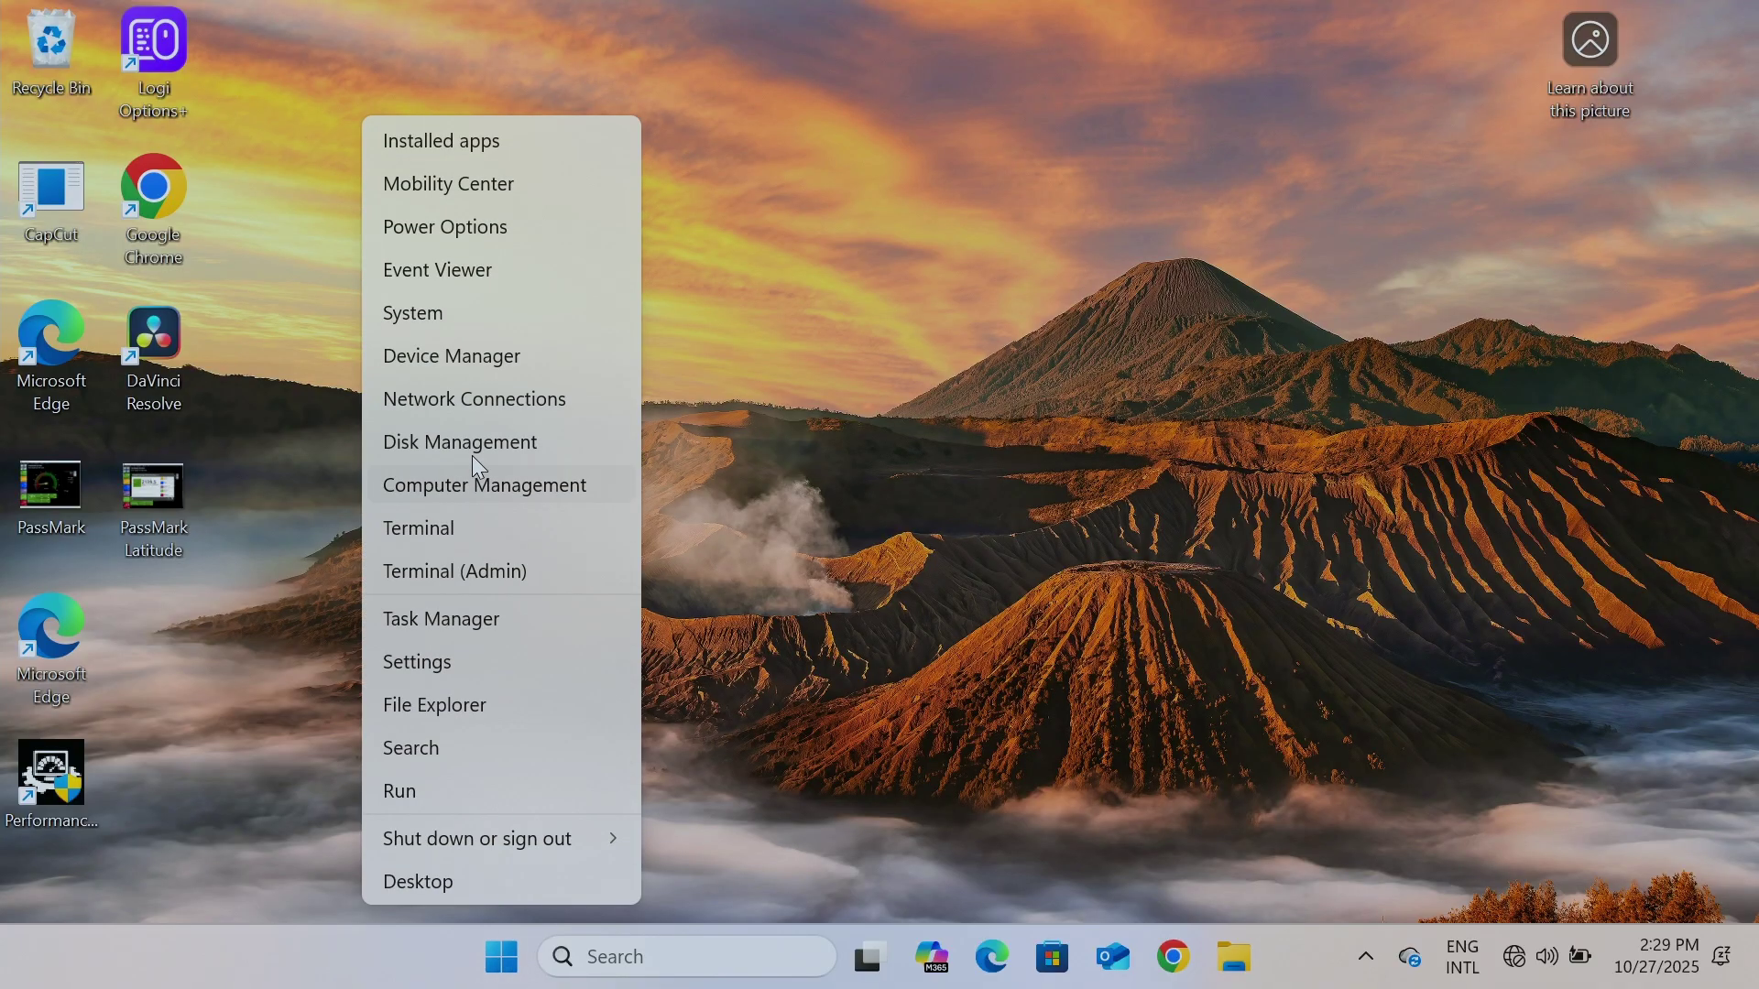
{"action": "left_click", "coordinate": [463, 356]}
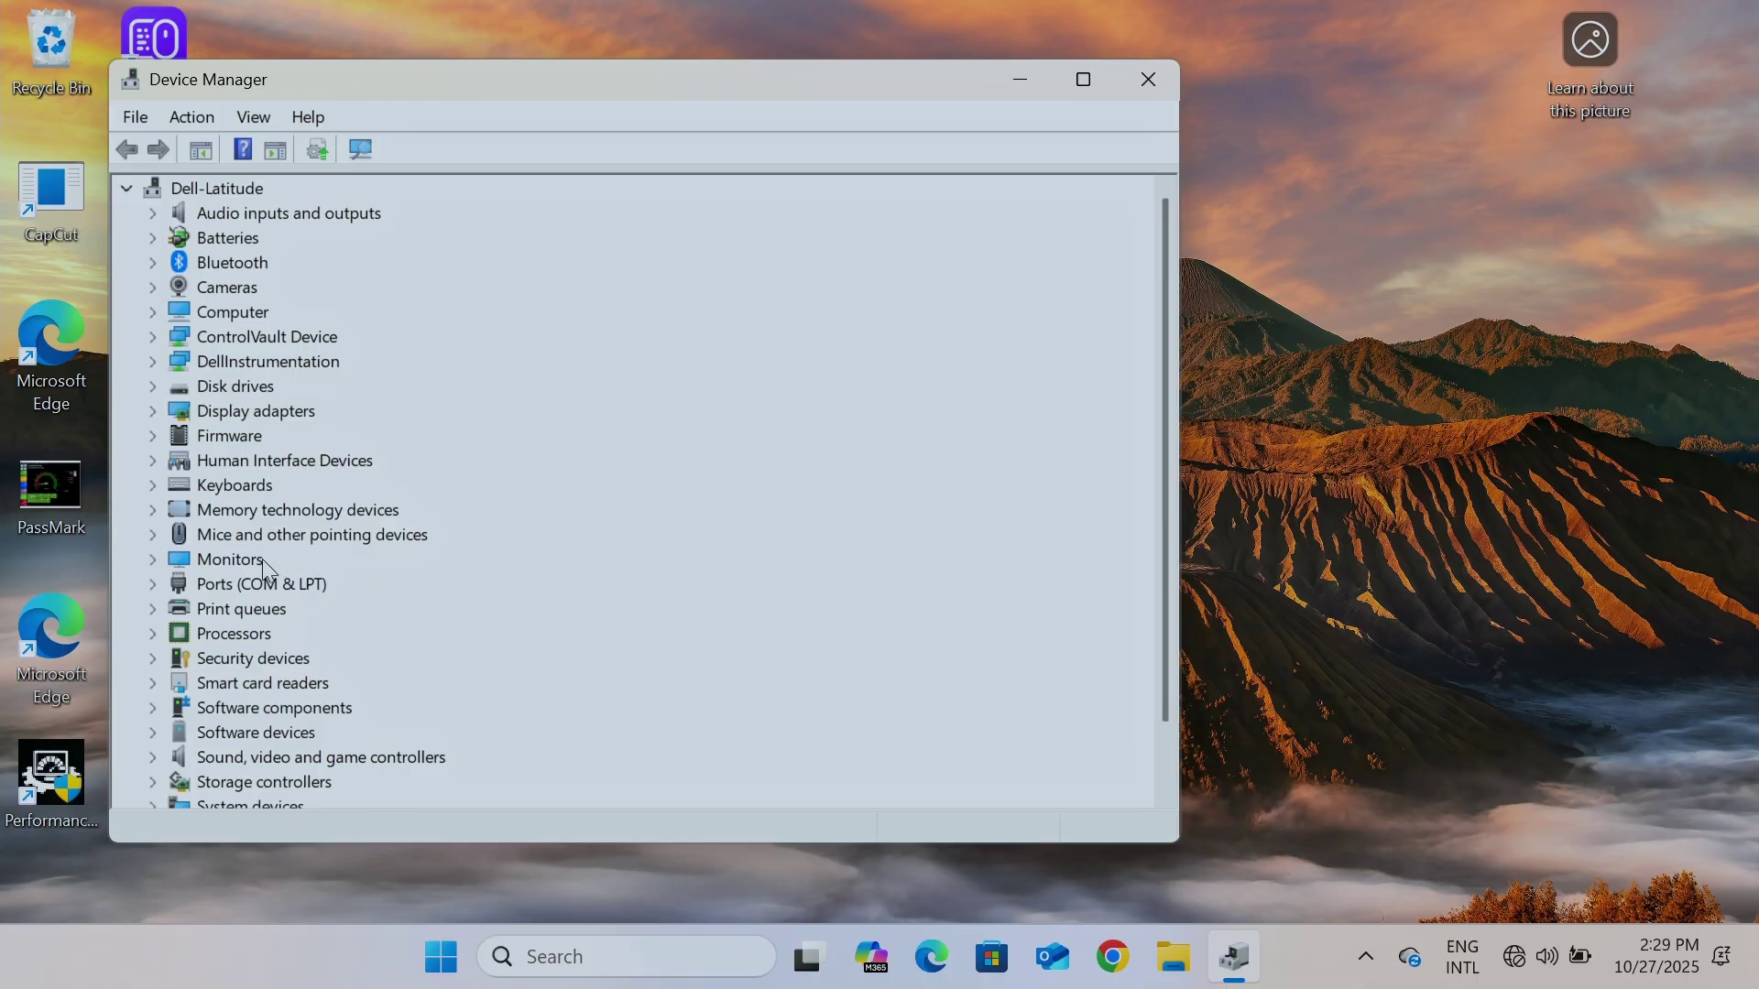
{"action": "scroll", "coordinate": [257, 539], "scroll_direction": "down", "scroll_amount": 1}
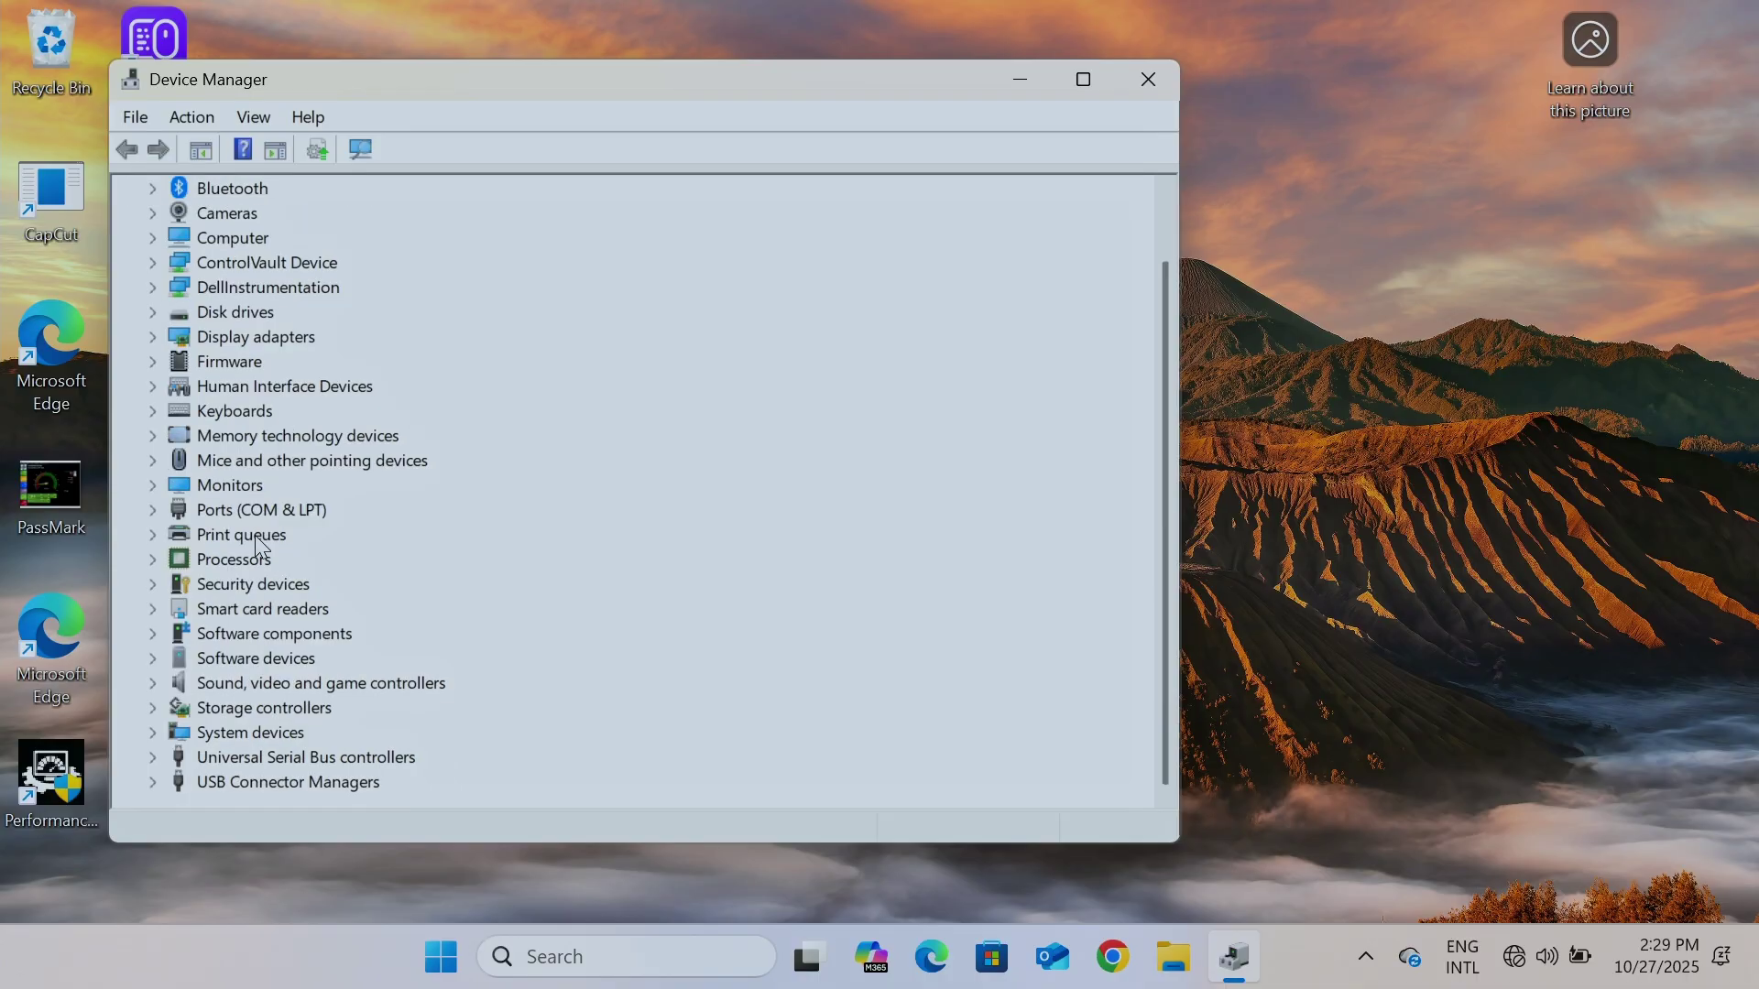
{"action": "scroll", "coordinate": [254, 539], "scroll_direction": "up", "scroll_amount": 1}
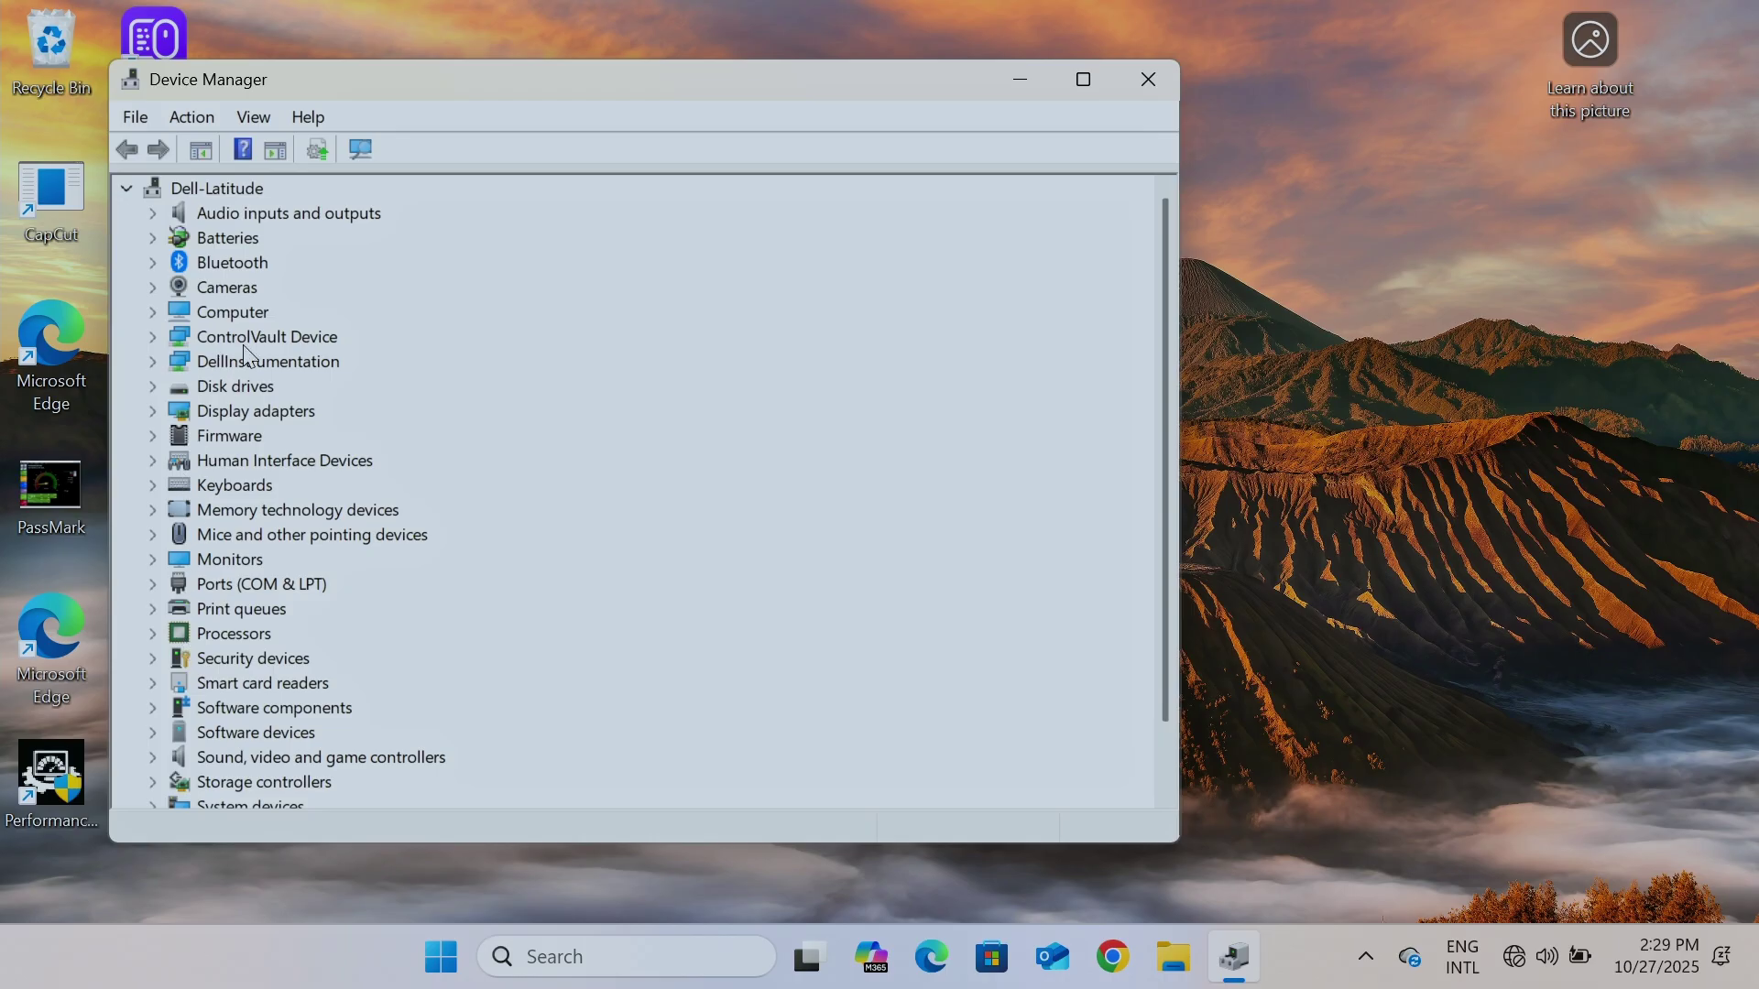
{"action": "scroll", "coordinate": [259, 723], "scroll_direction": "down", "scroll_amount": 1}
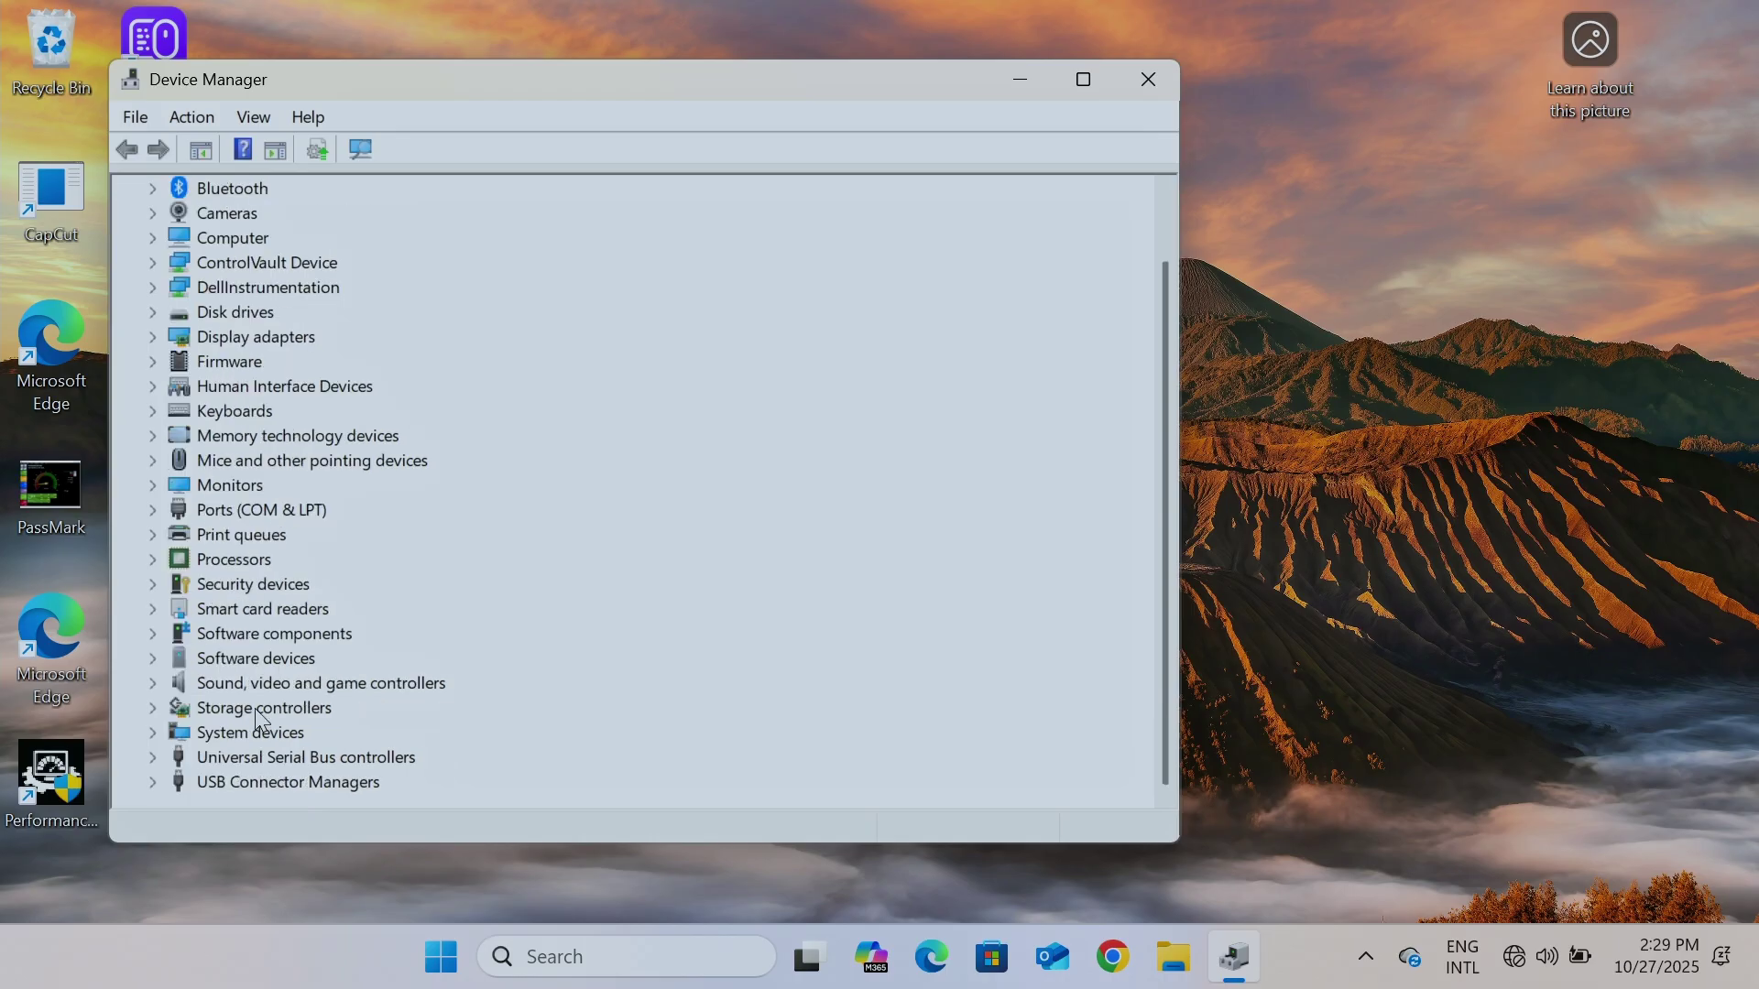
{"action": "scroll", "coordinate": [259, 724], "scroll_direction": "up", "scroll_amount": 1}
{"action": "scroll", "coordinate": [259, 723], "scroll_direction": "down", "scroll_amount": 1}
{"action": "scroll", "coordinate": [259, 724], "scroll_direction": "up", "scroll_amount": 1}
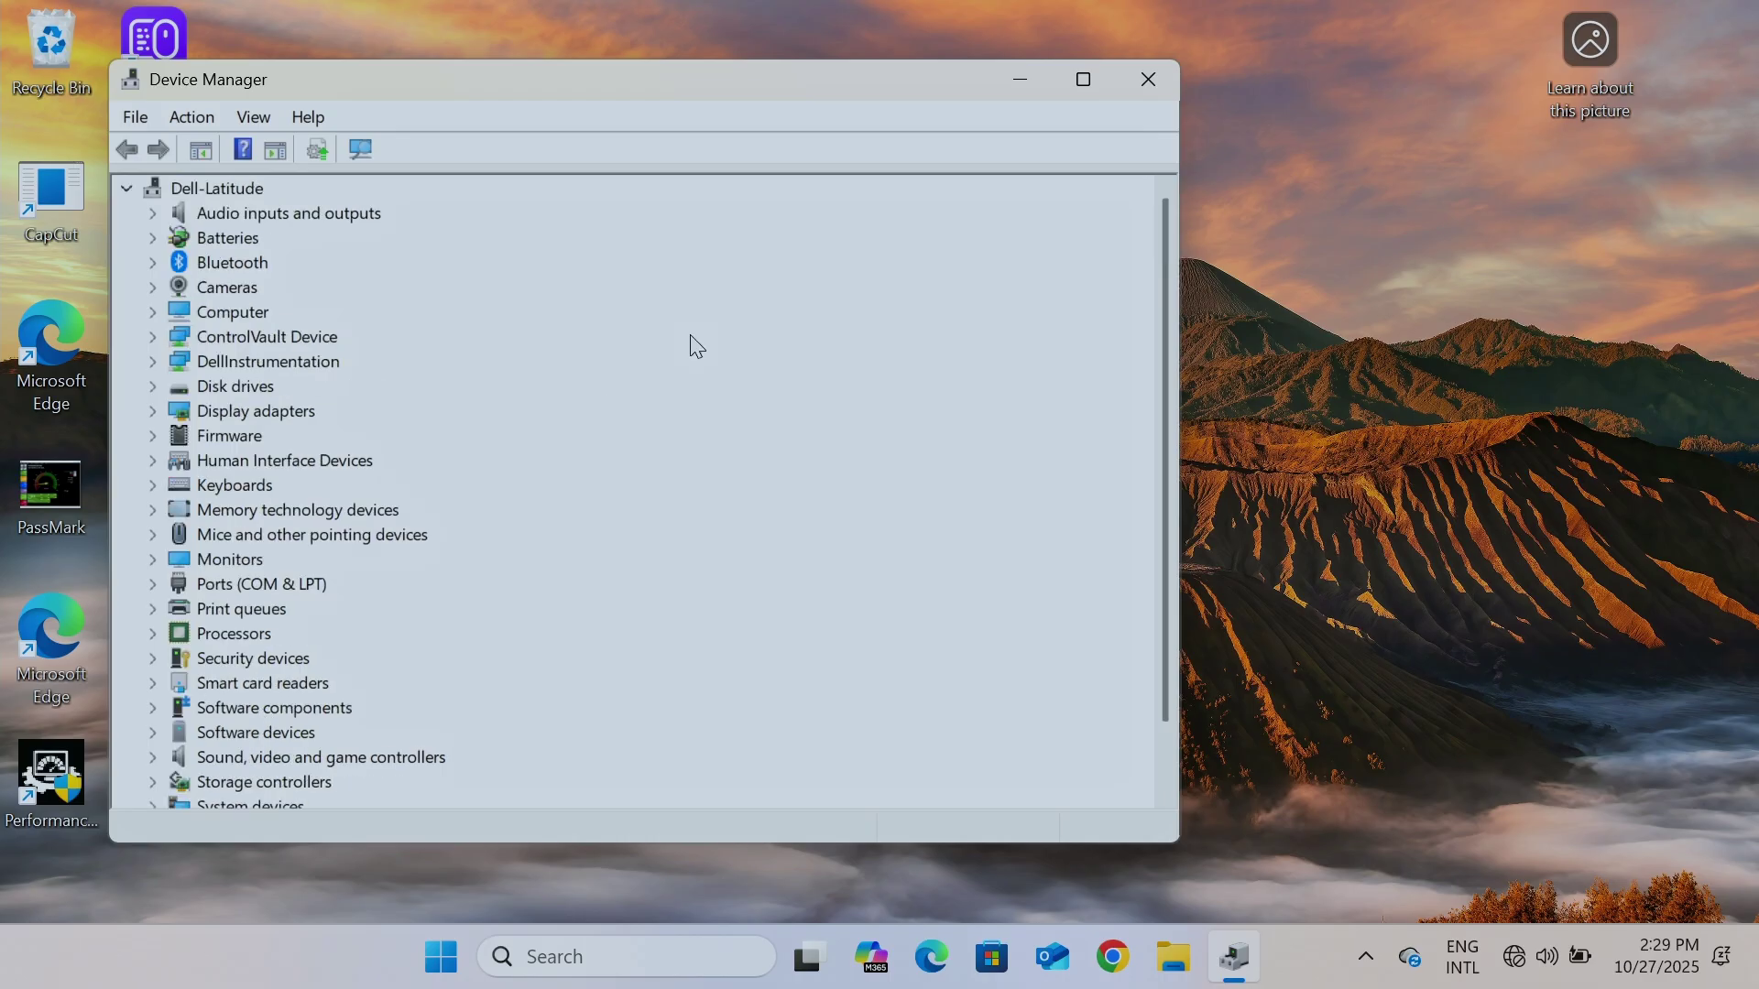
{"action": "left_click", "coordinate": [1136, 85]}
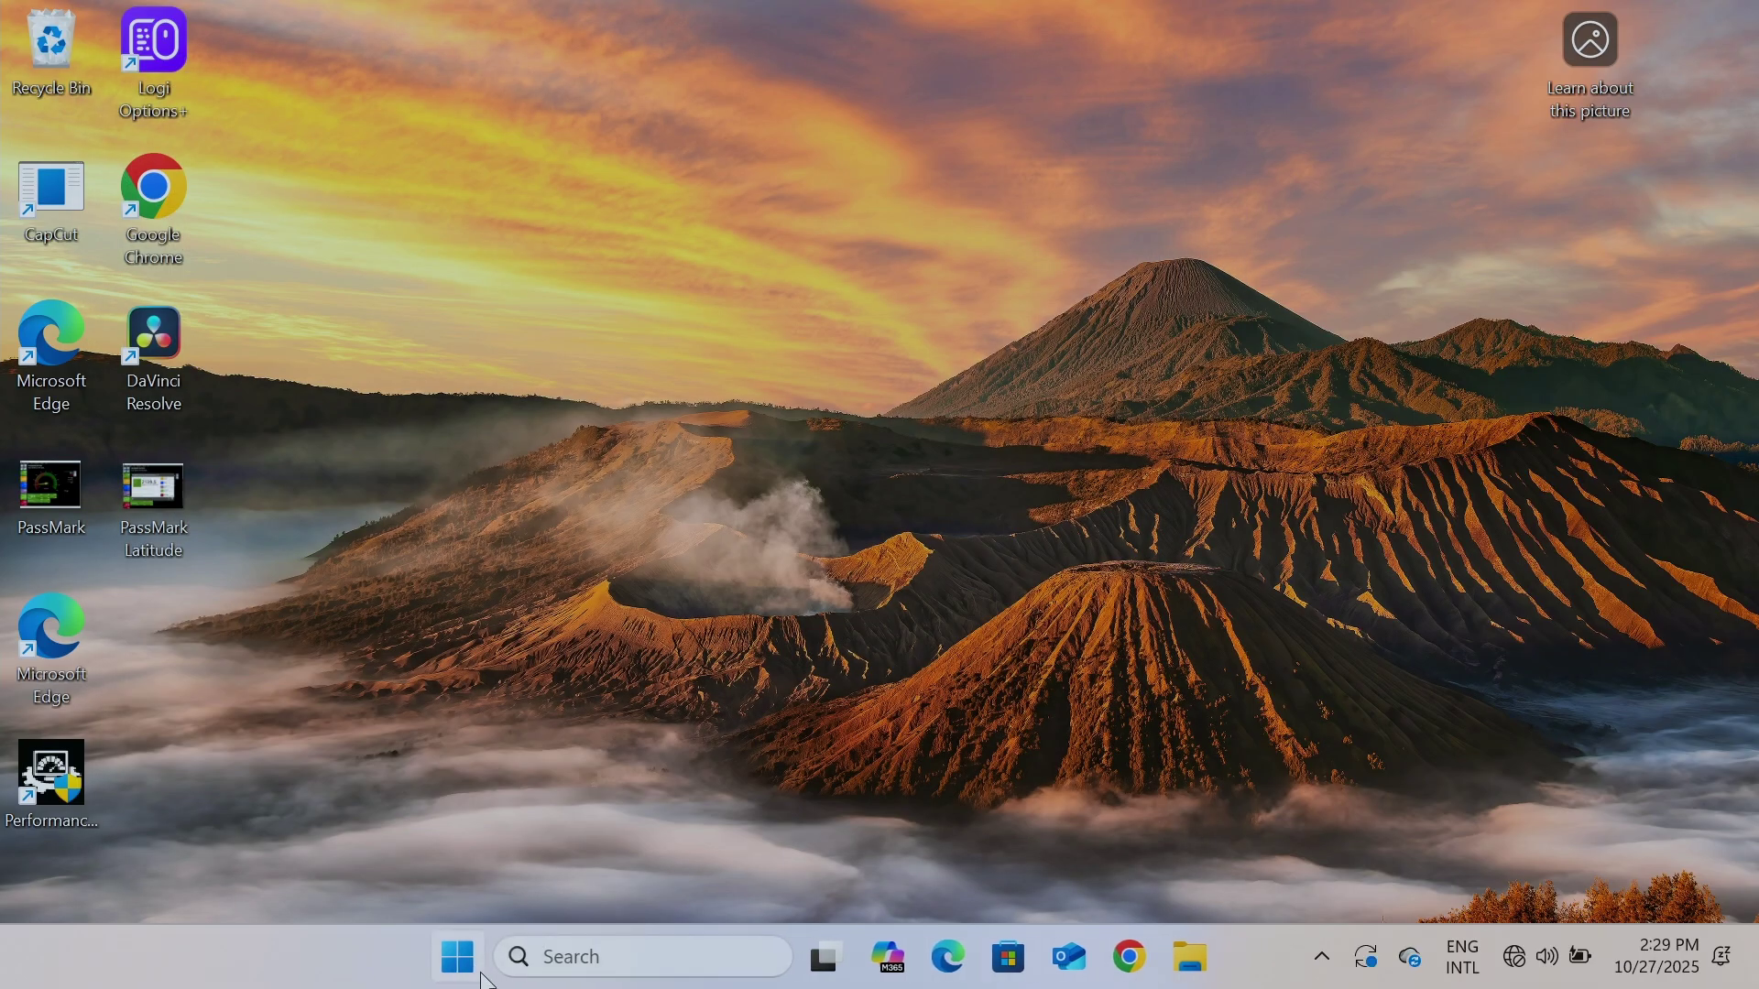
- Restart the computer to complete the network device cleanup
{"action": "right_click", "coordinate": [472, 957]}
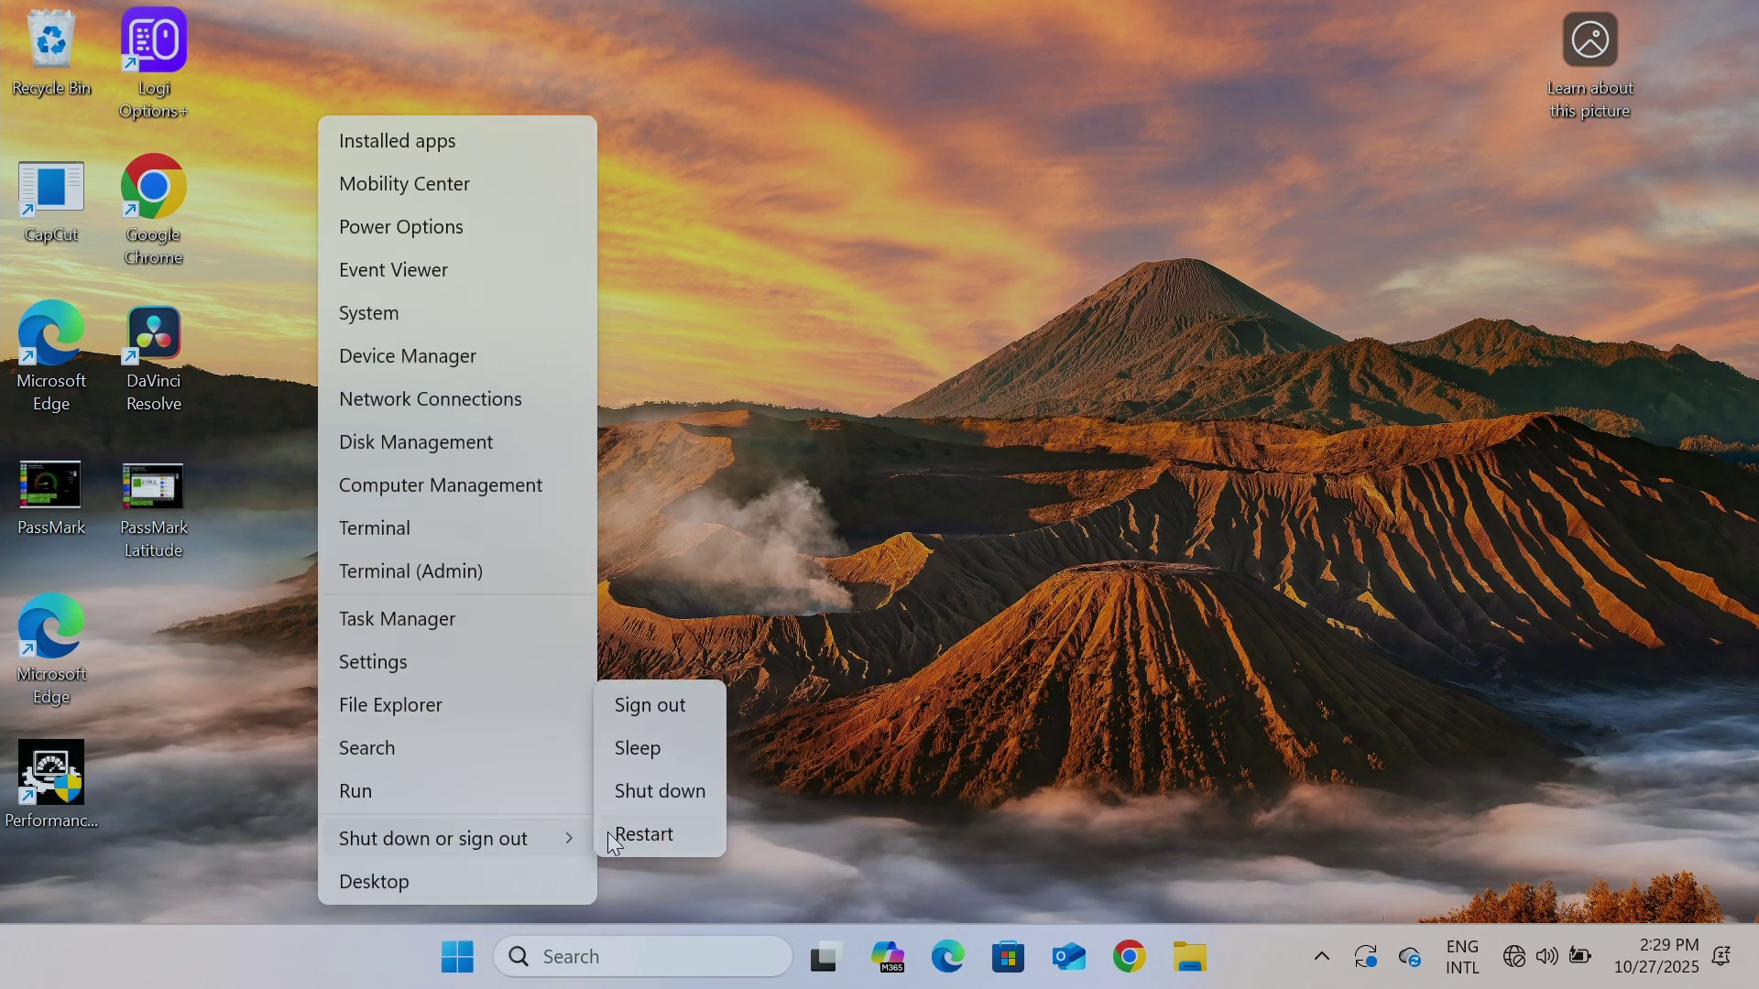
{"action": "left_click", "coordinate": [607, 832]}
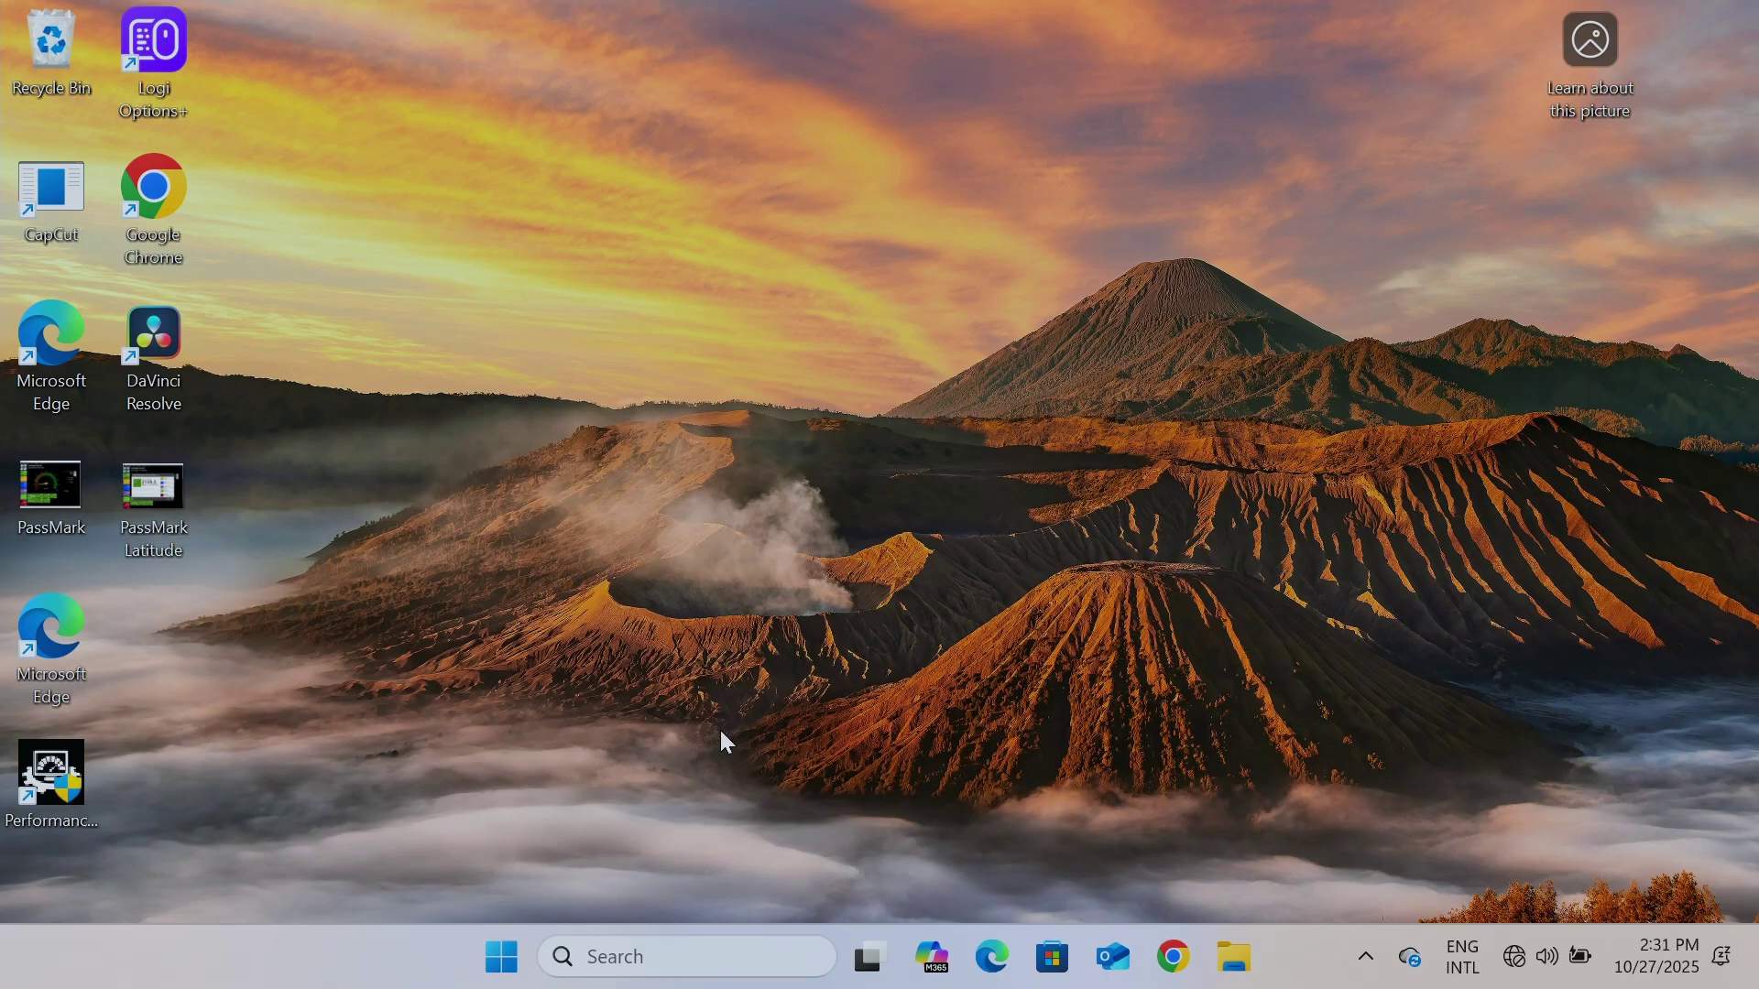
- Open Device Manager, check the devices under Network adapters for a Wi-Fi adapter after the restart, and close it
{"action": "right_click", "coordinate": [496, 969]}
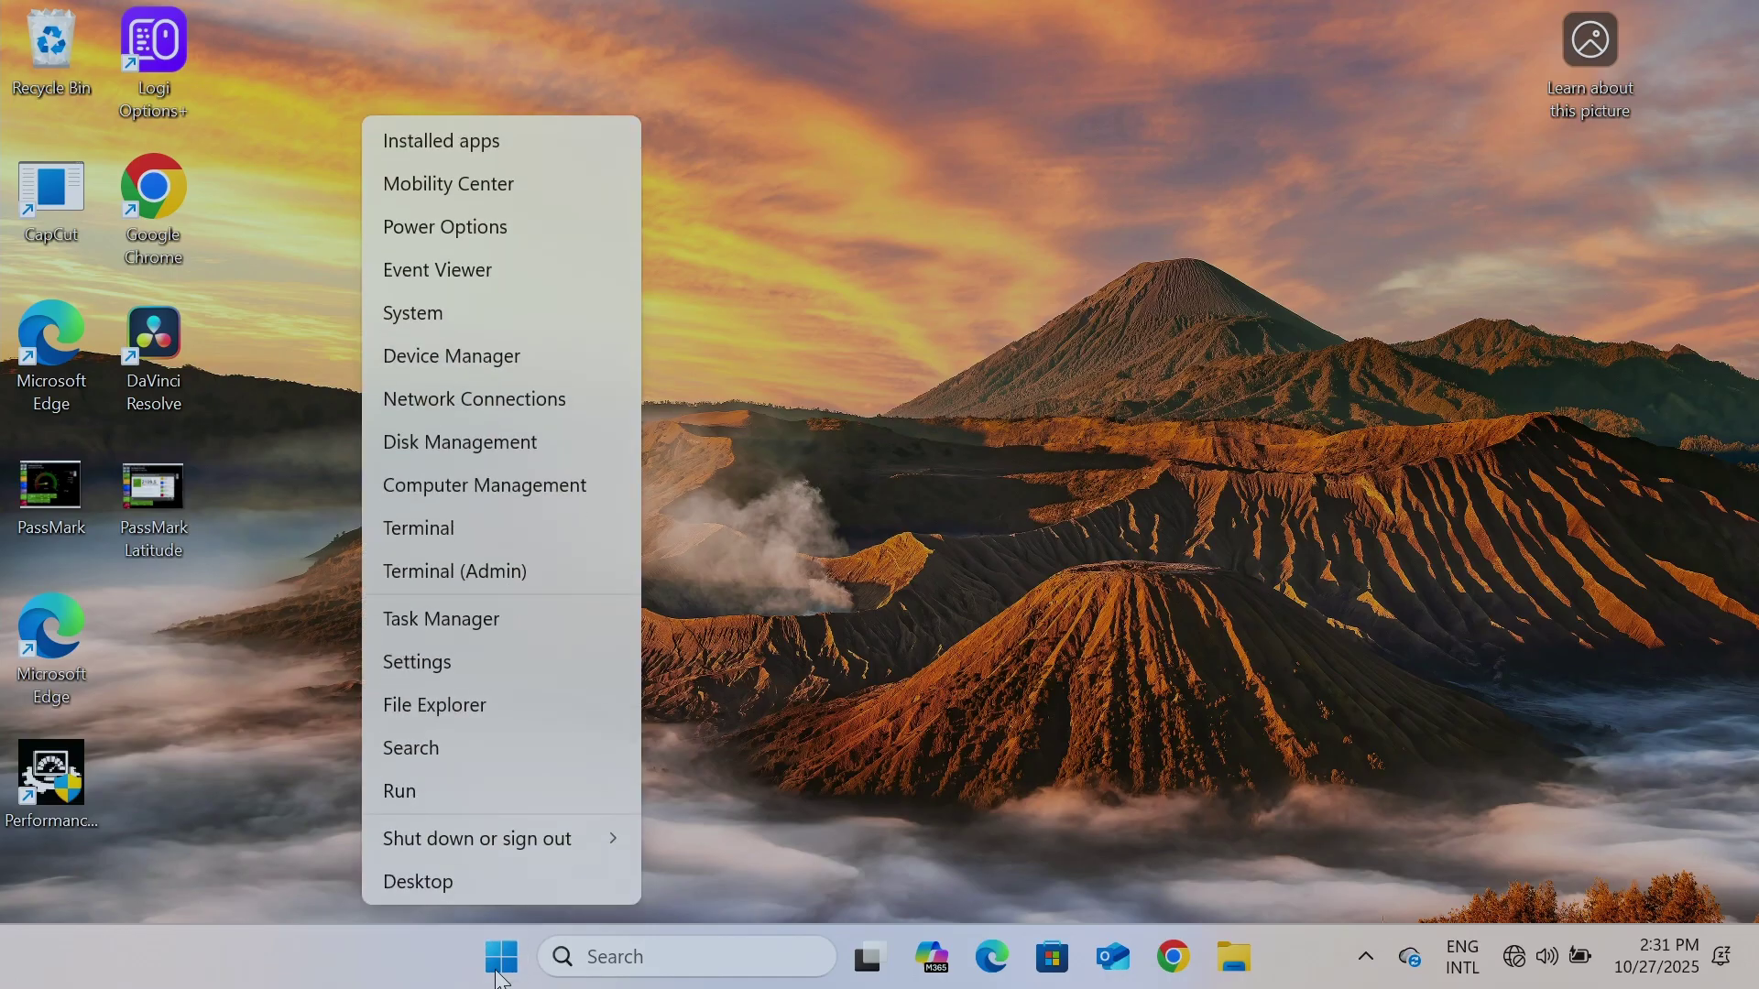
{"action": "left_click", "coordinate": [471, 365]}
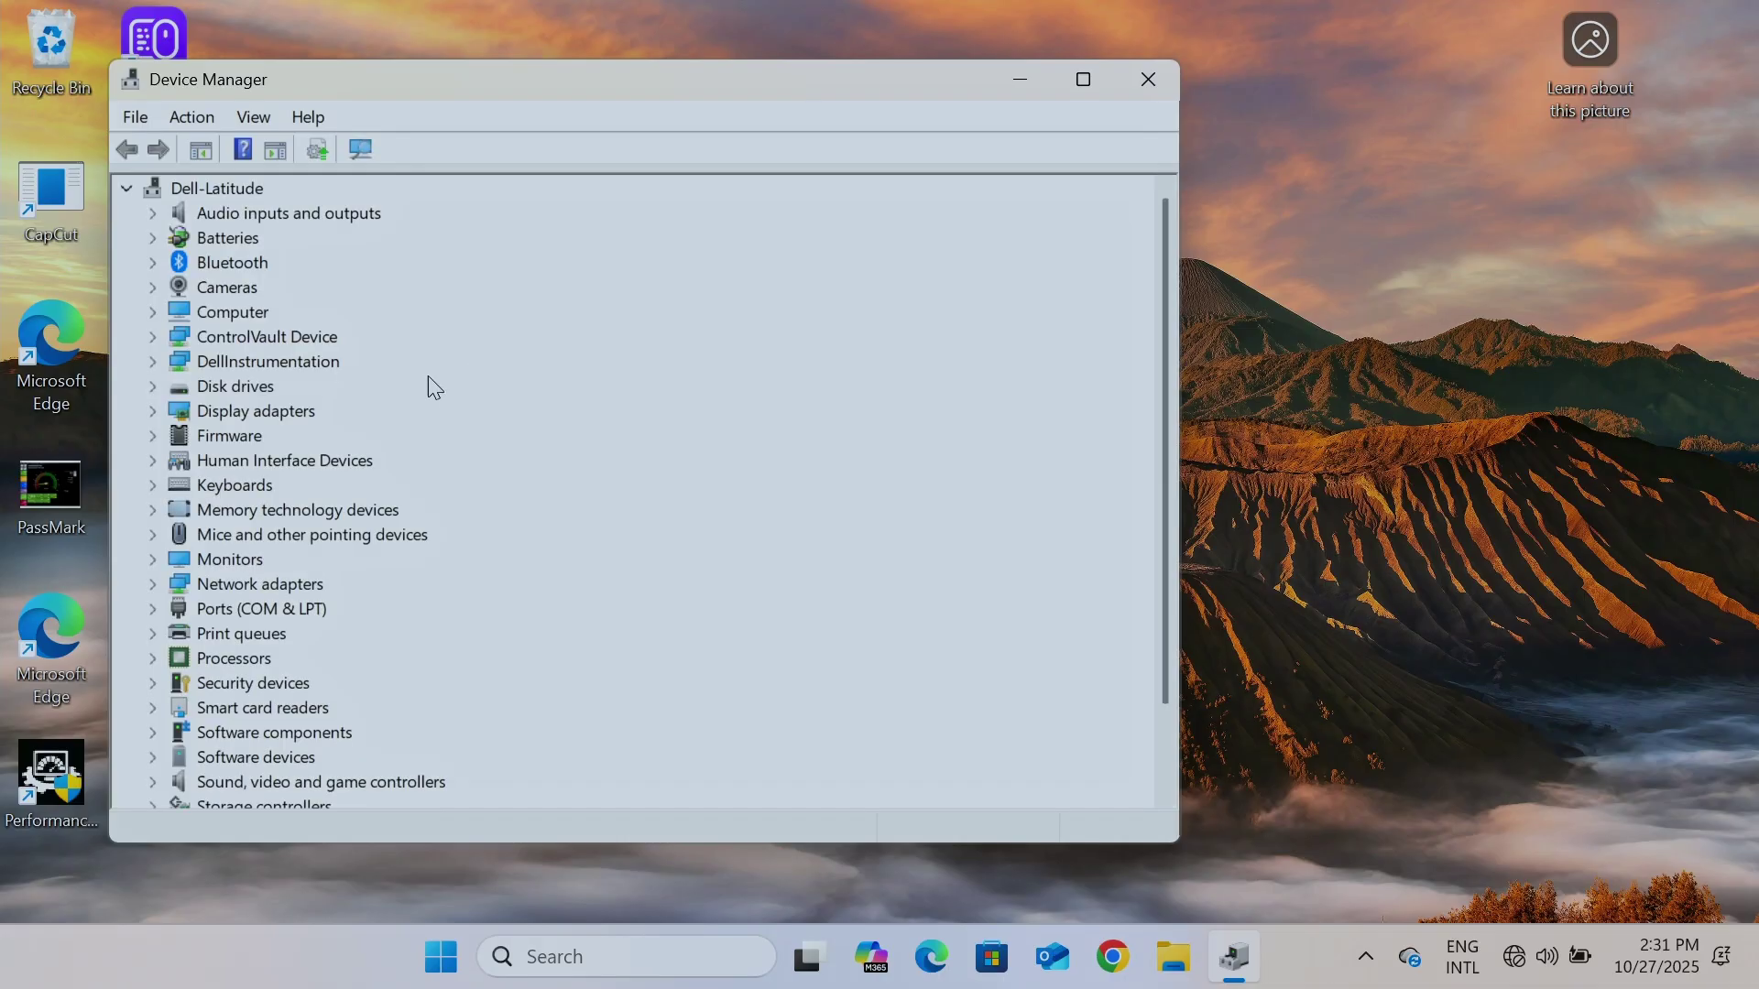
{"action": "left_click", "coordinate": [153, 585]}
{"action": "left_click", "coordinate": [262, 610]}
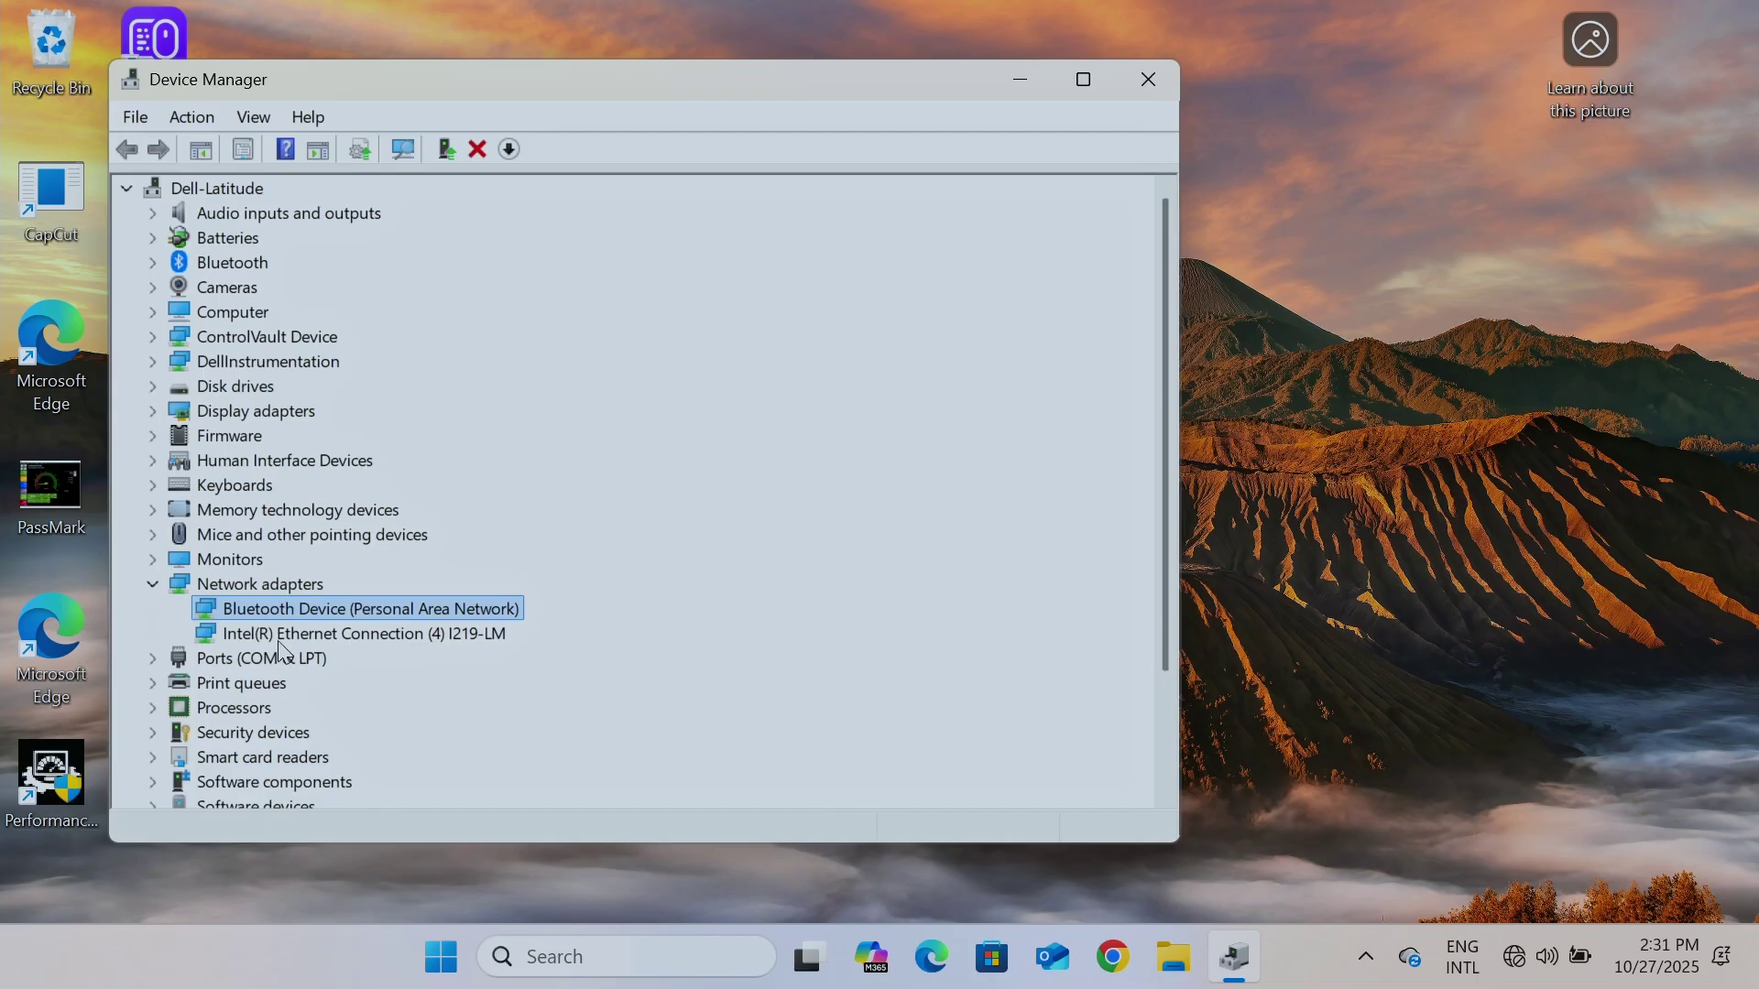
{"action": "key", "text": "Down"}
{"action": "key", "text": "Up"}
{"action": "key", "text": "Down"}
{"action": "key", "text": "Down"}
{"action": "key", "text": "Up"}
{"action": "key", "text": "Up"}
{"action": "left_click", "coordinate": [295, 634]}
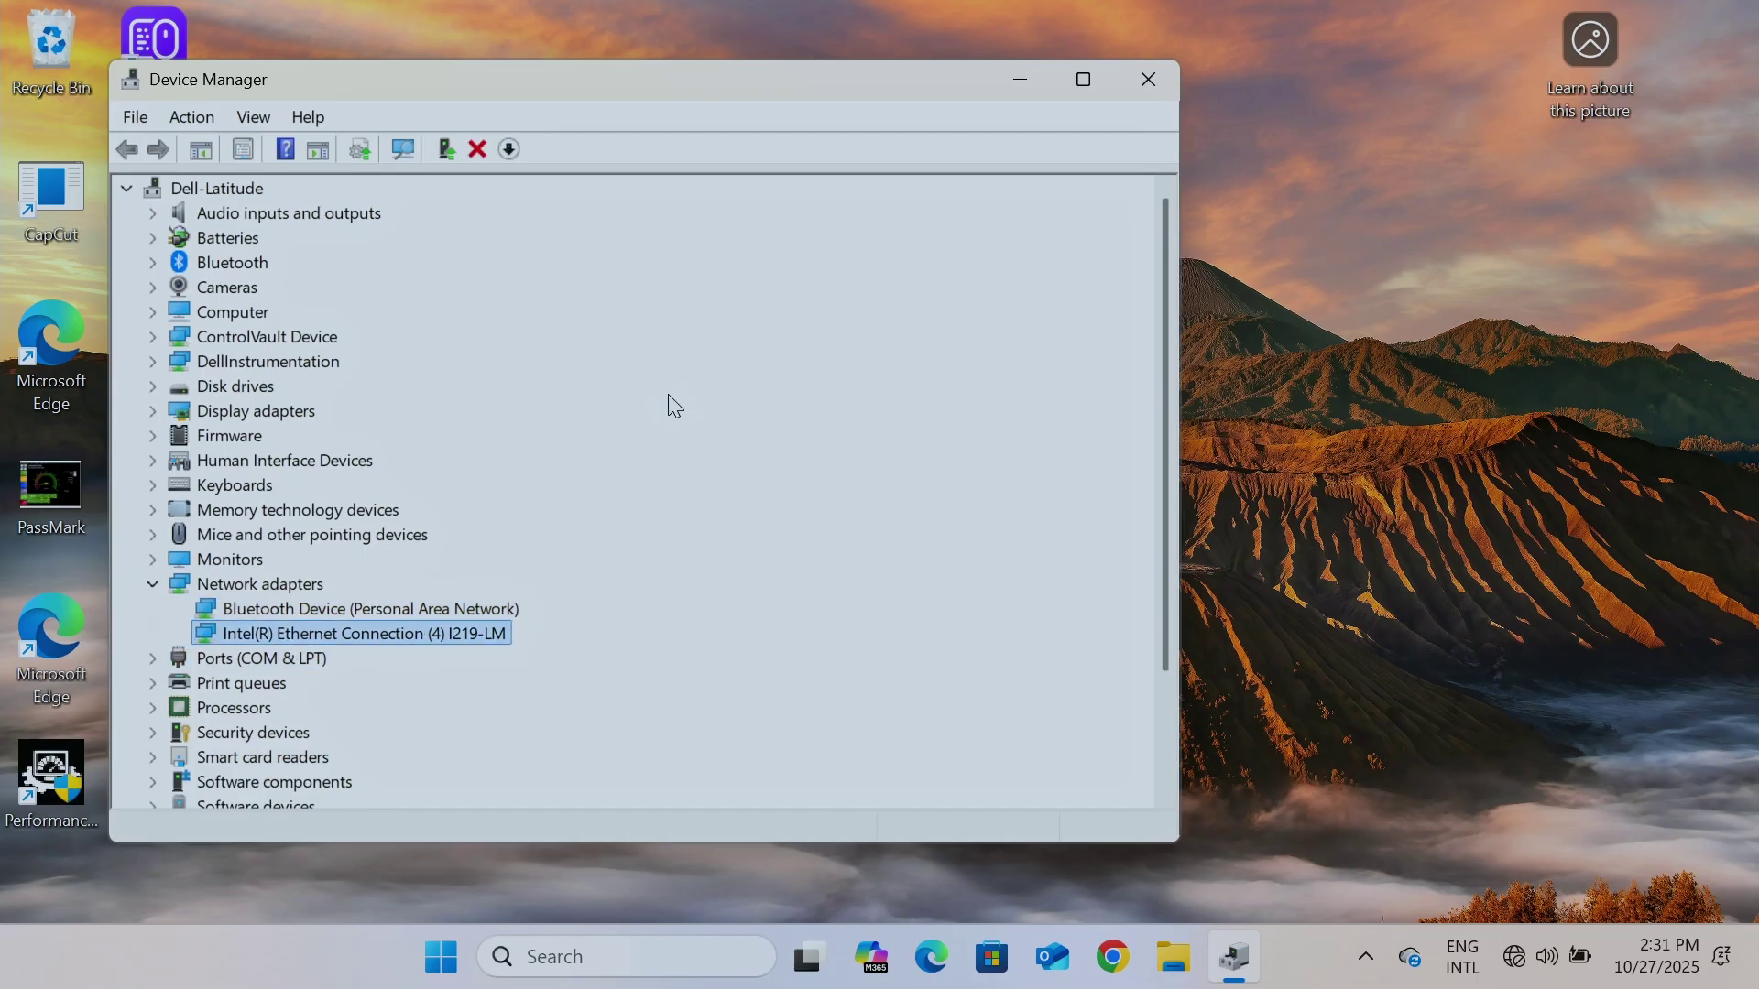
{"action": "left_click", "coordinate": [1153, 78]}
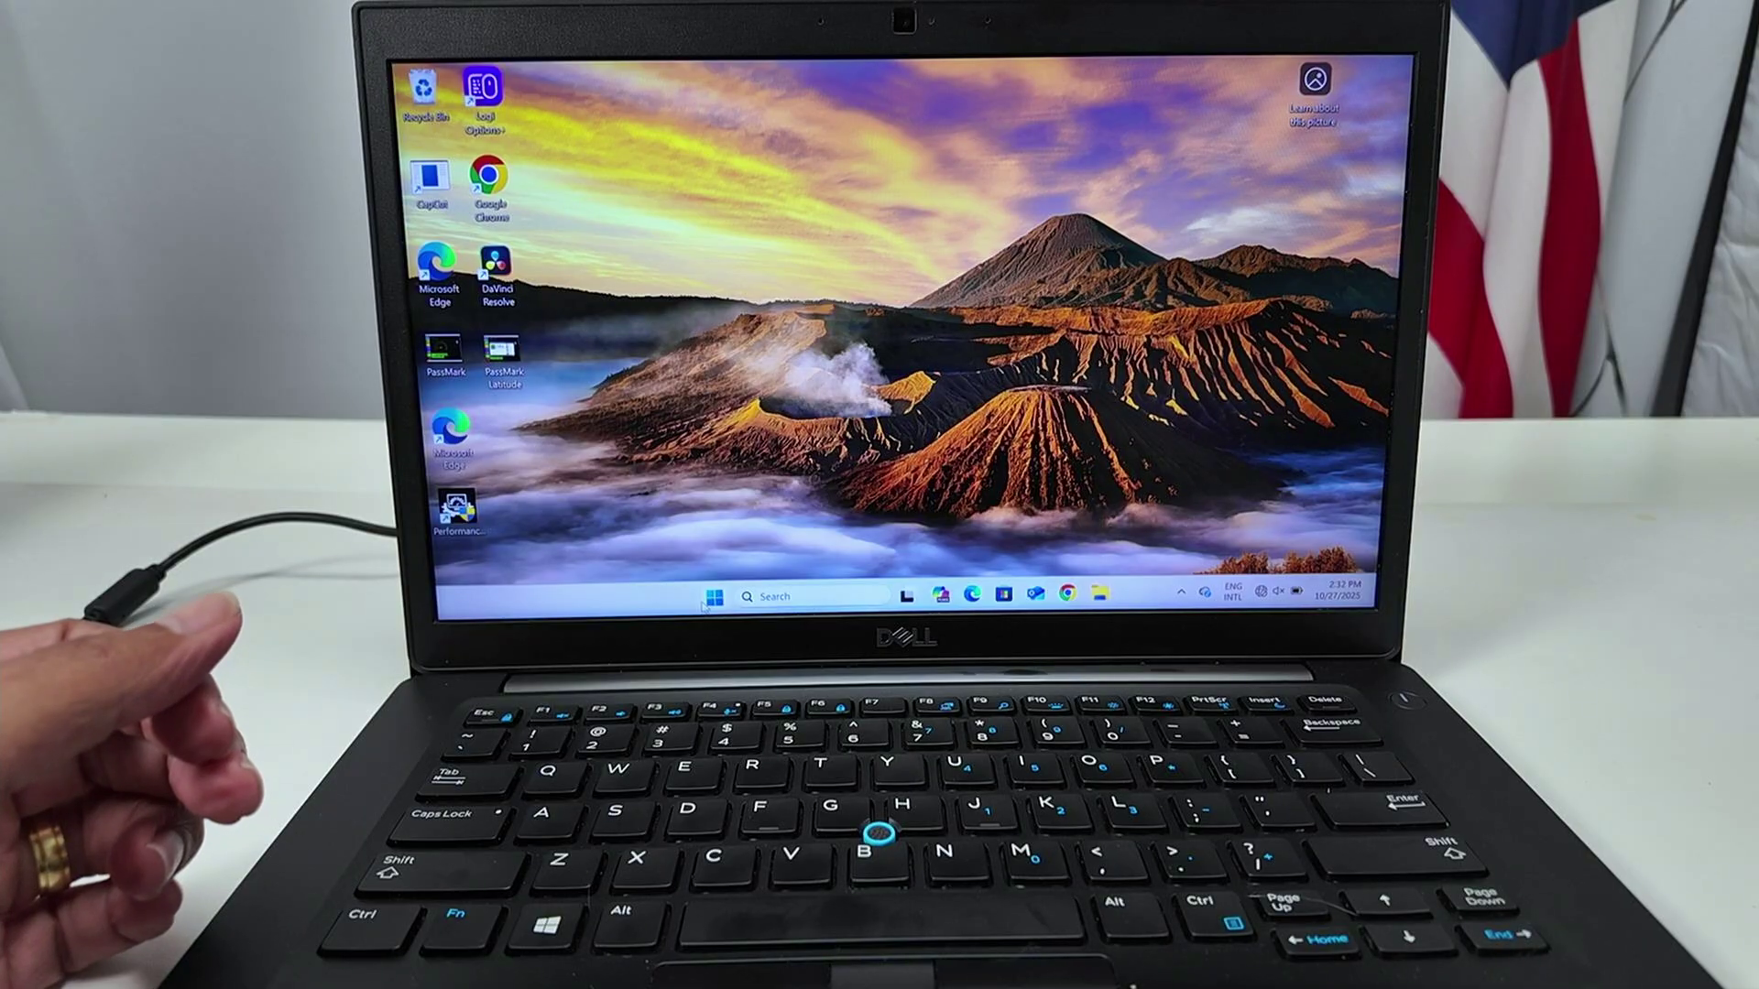
- Shut down the computer completely from Windows
{"action": "right_click", "coordinate": [712, 599]}
{"action": "mouse_move", "coordinate": [774, 539]}
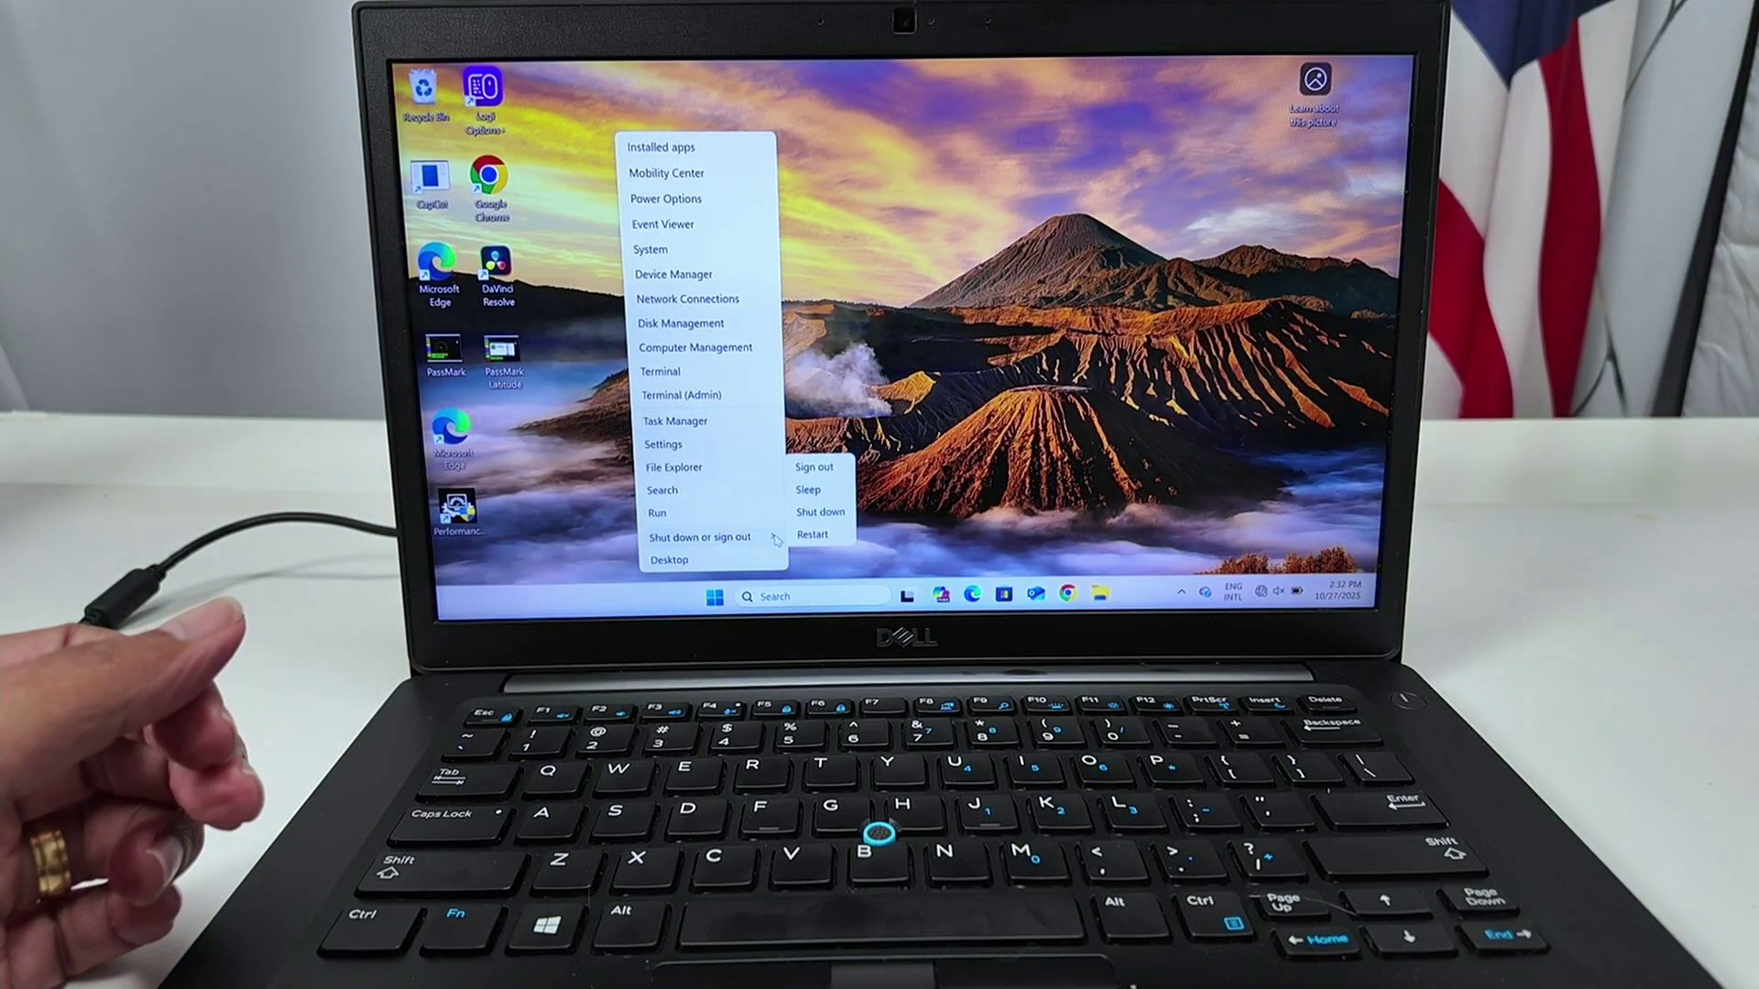
{"action": "left_click", "coordinate": [820, 512]}
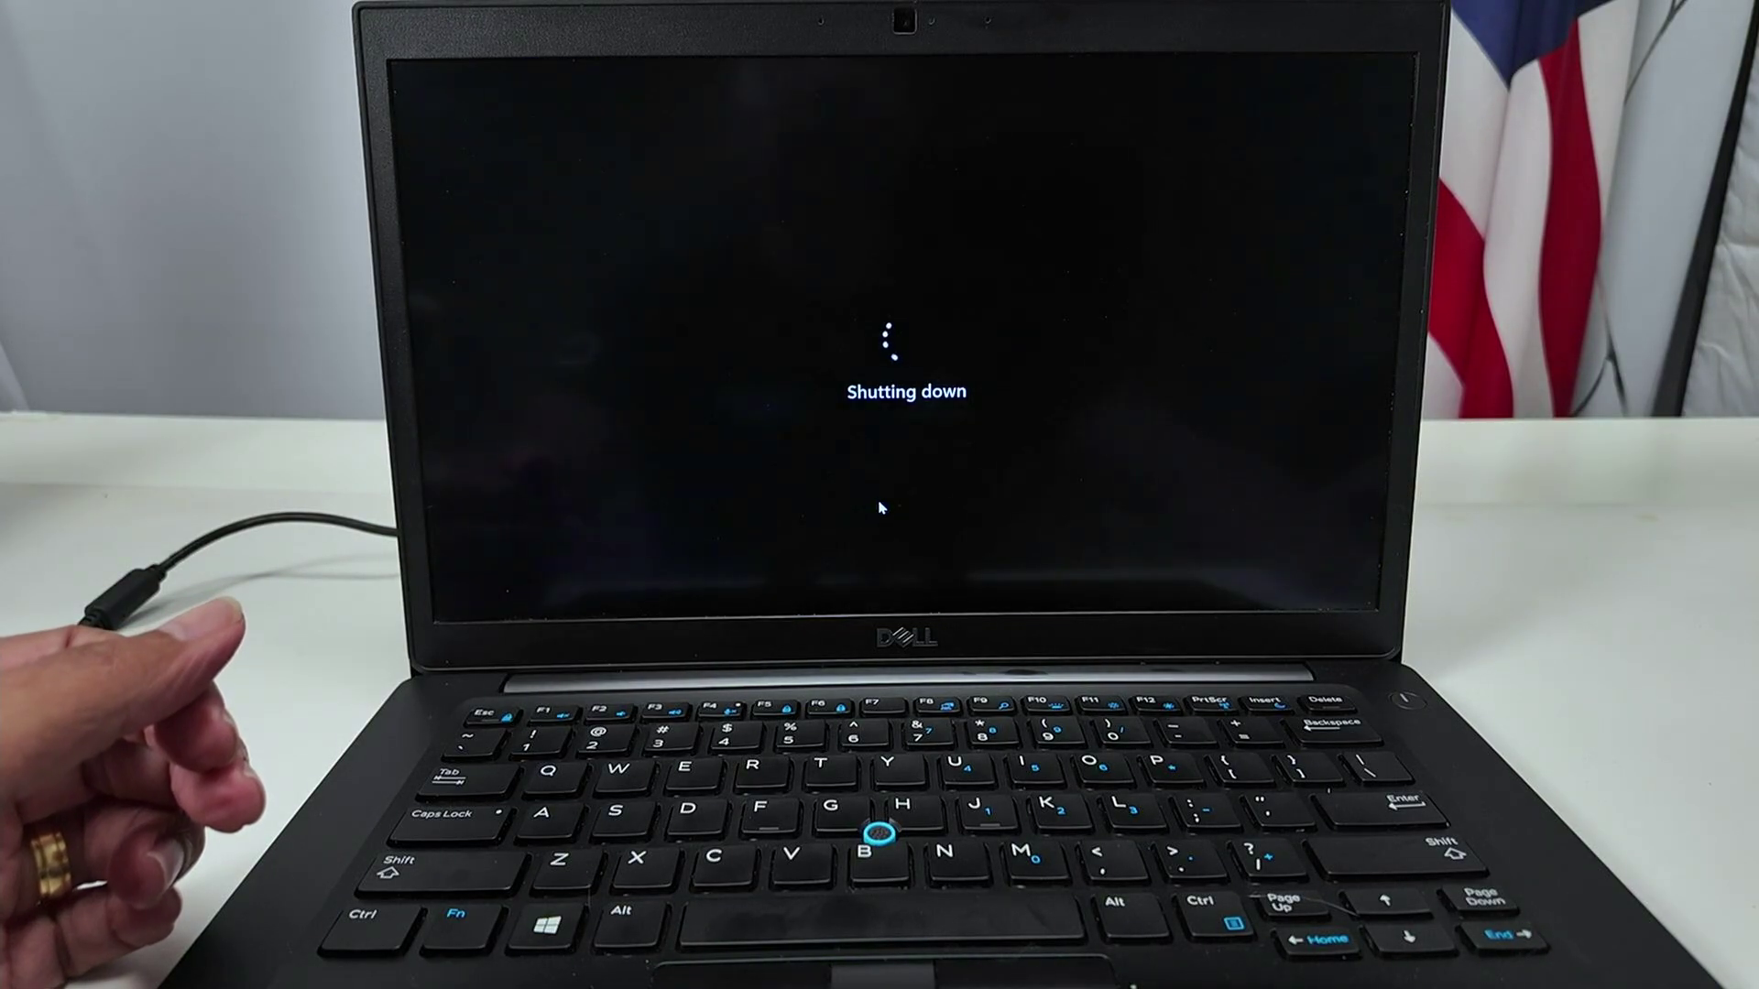